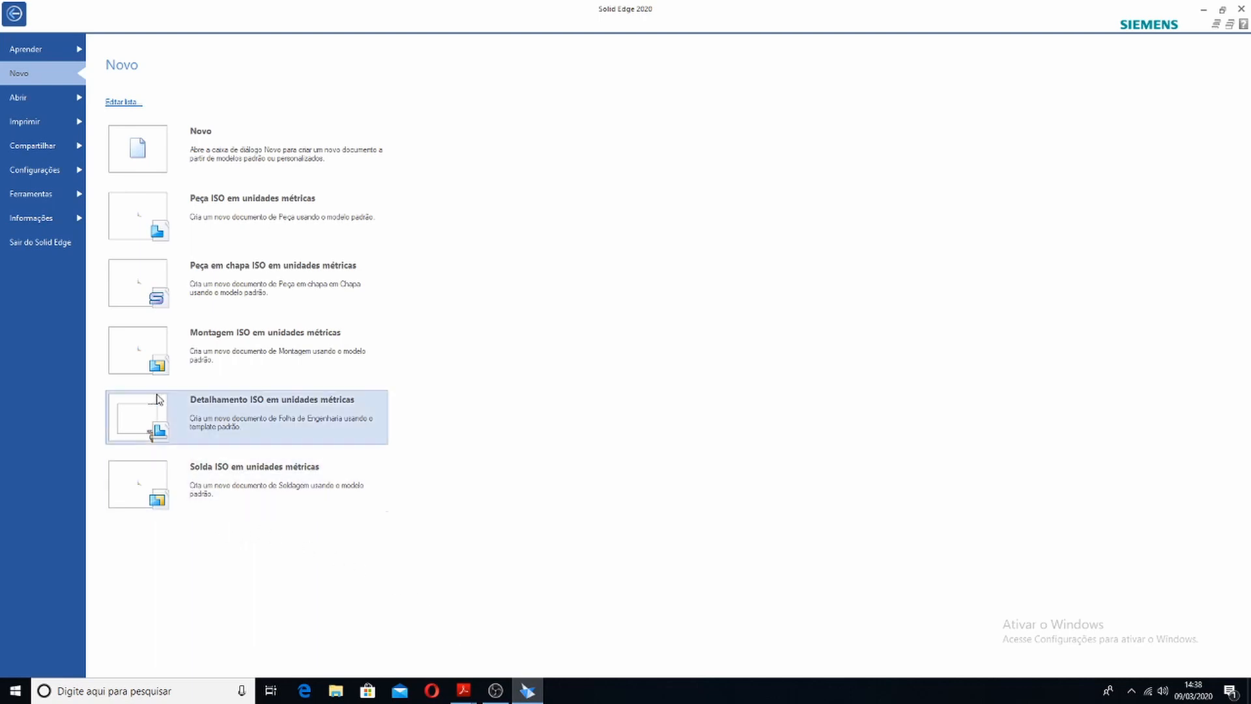
Review the start-up page and ordered modelling environment settings on the Assistentes page of the Solid Edge options
left_click(32, 171)
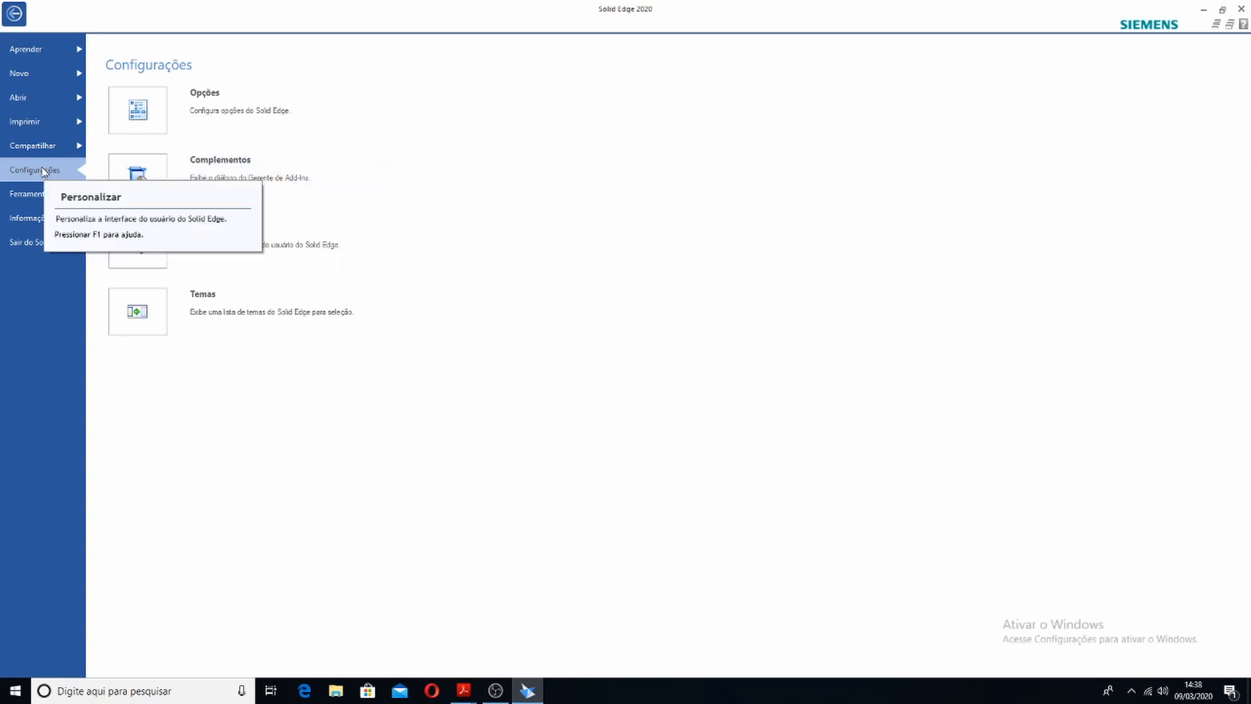
left_click(143, 114)
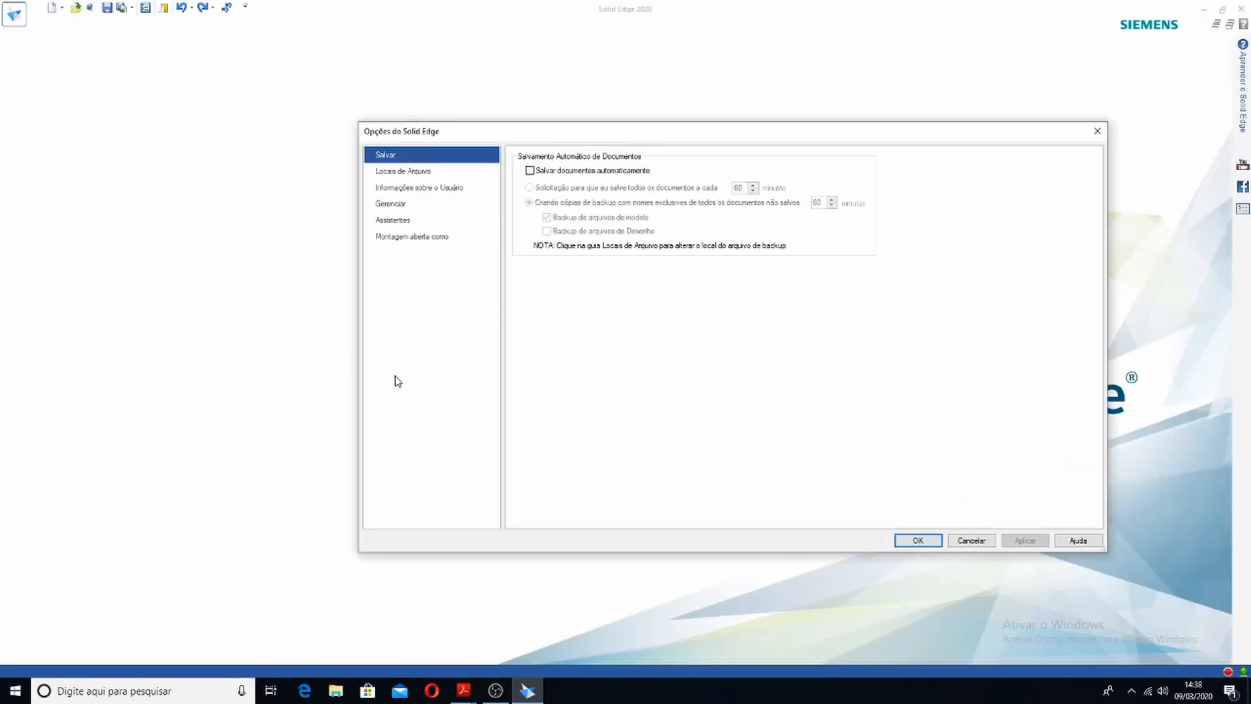
left_click(393, 221)
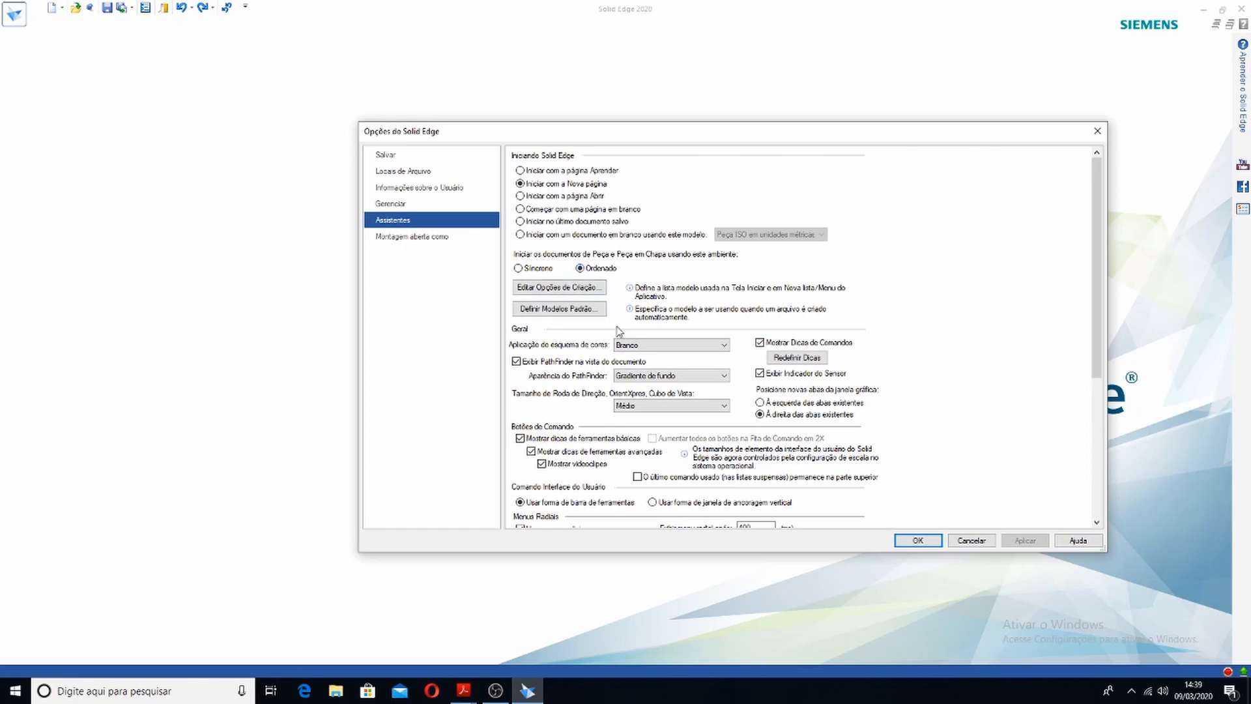
left_click(918, 540)
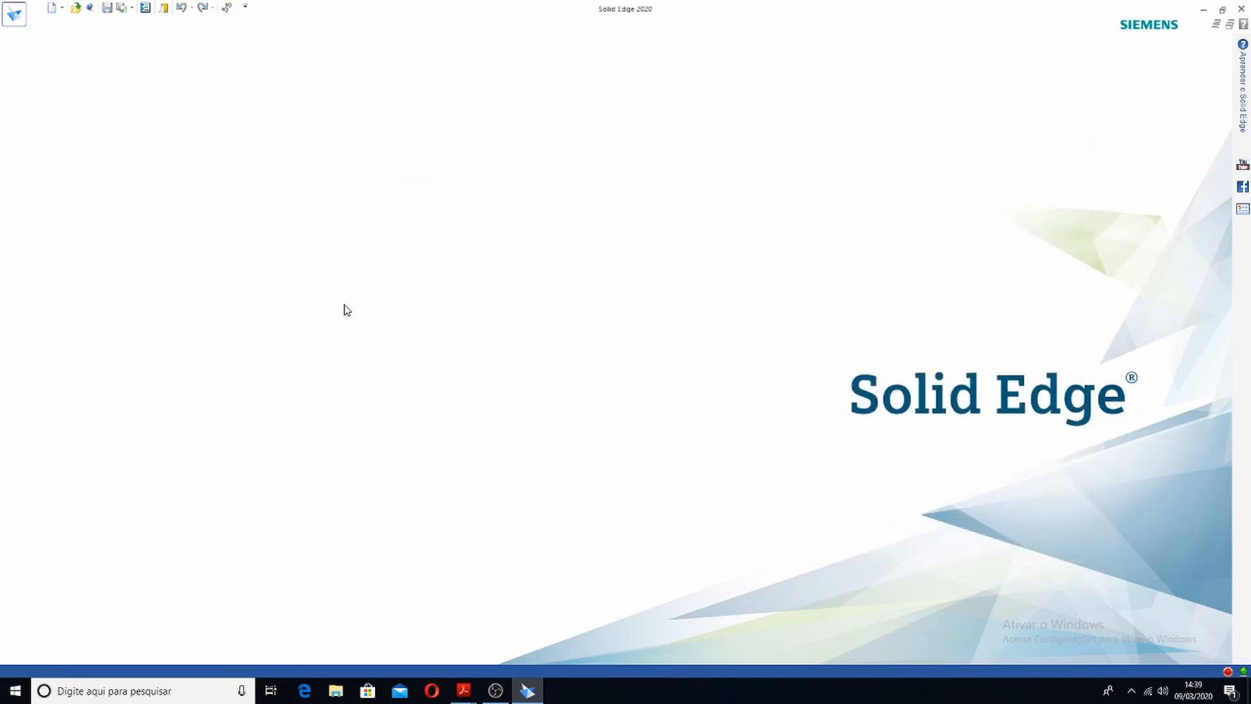
Create a new assembly document from the ISO Metric template iso metric assembly.asm
left_click(25, 19)
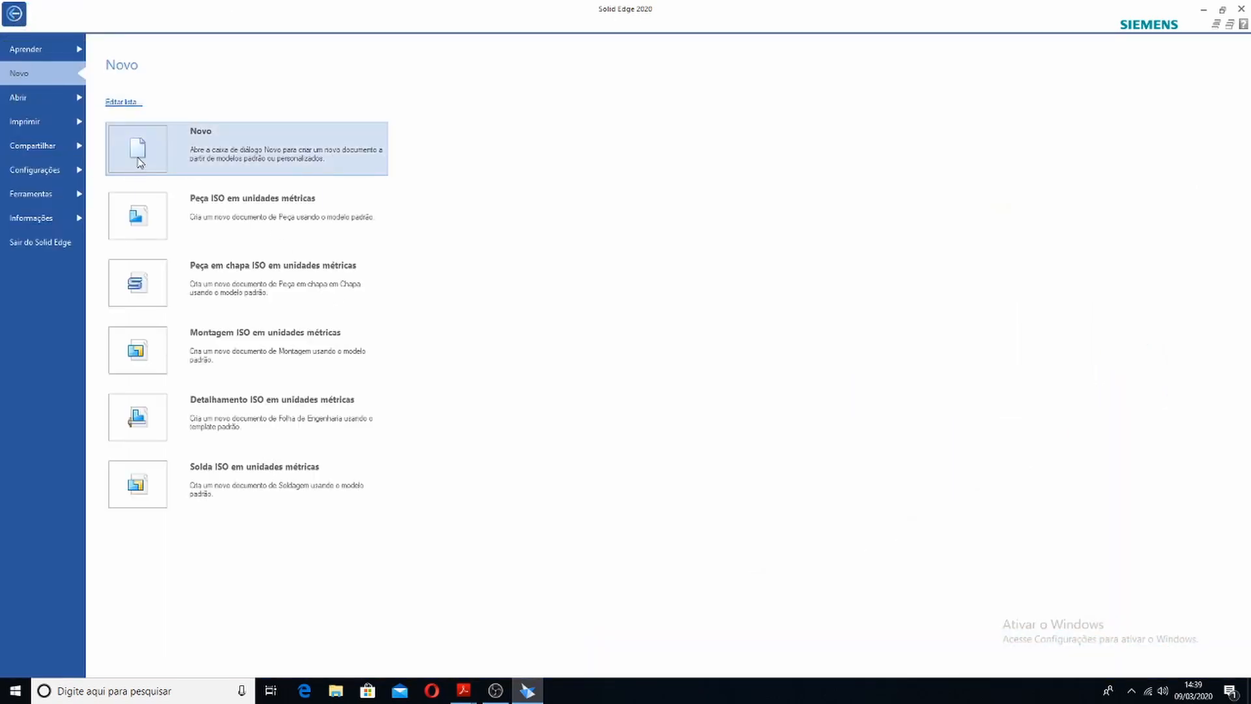
left_click(142, 152)
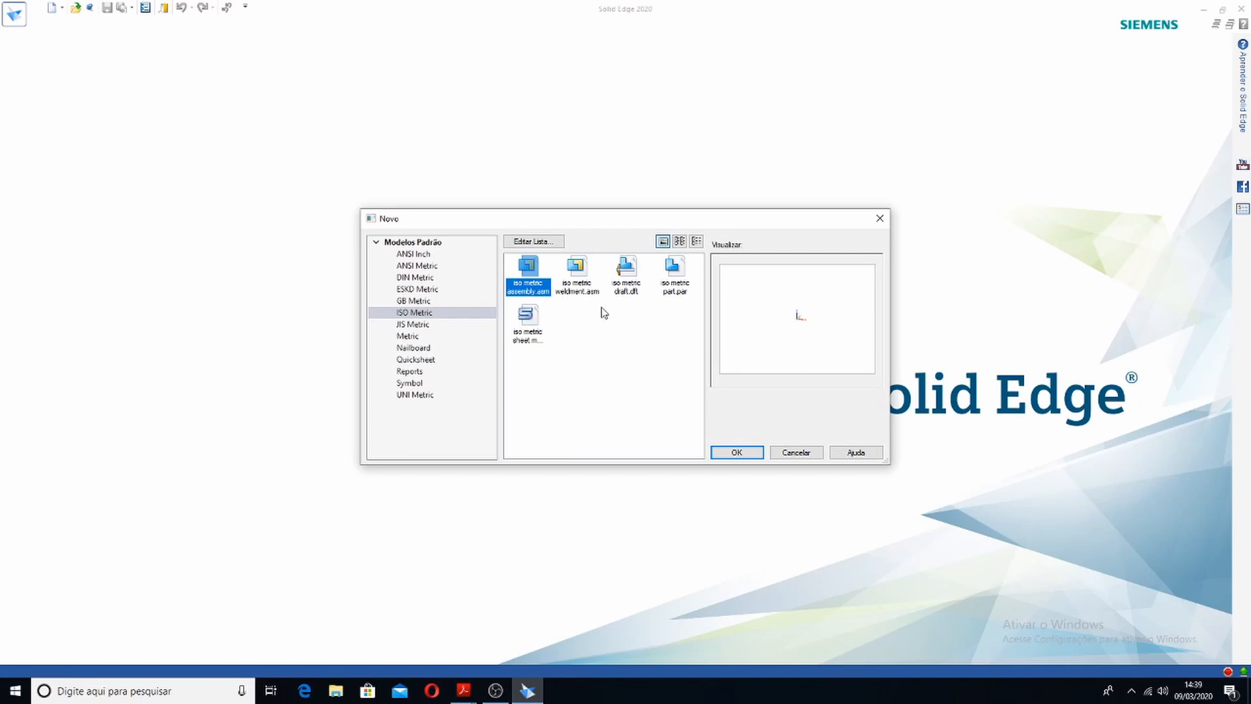
left_click(737, 452)
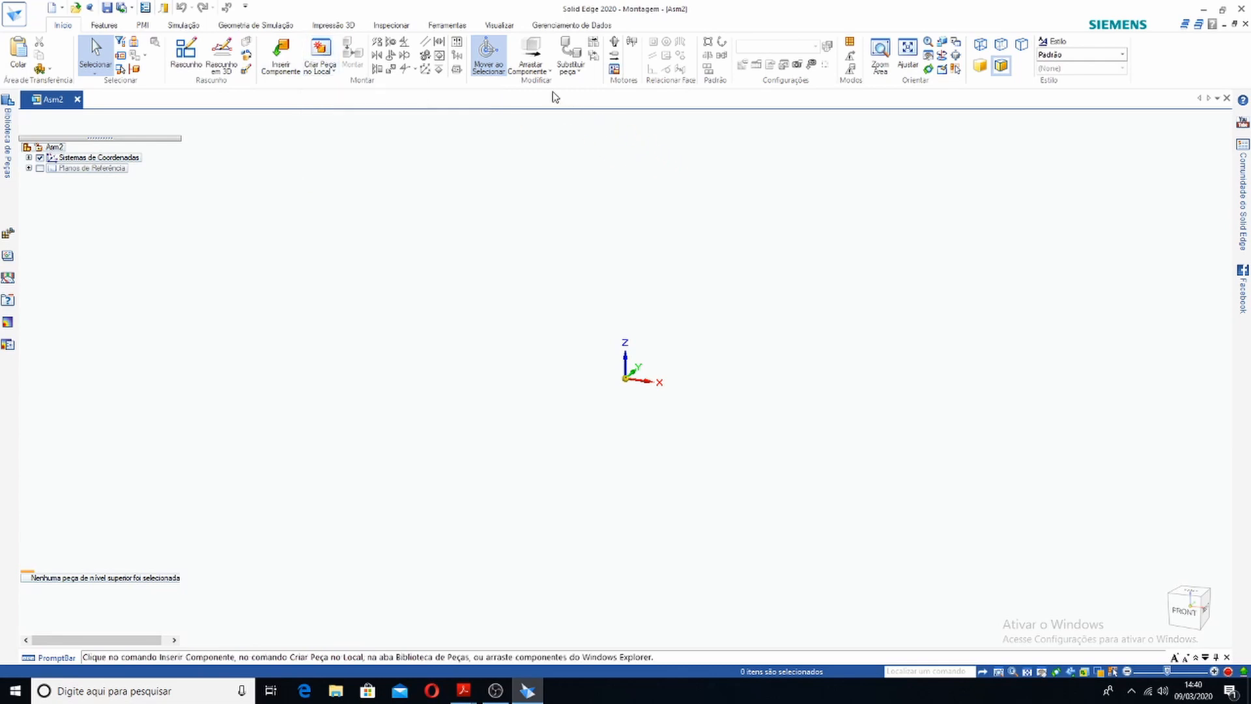
left_click(493, 73)
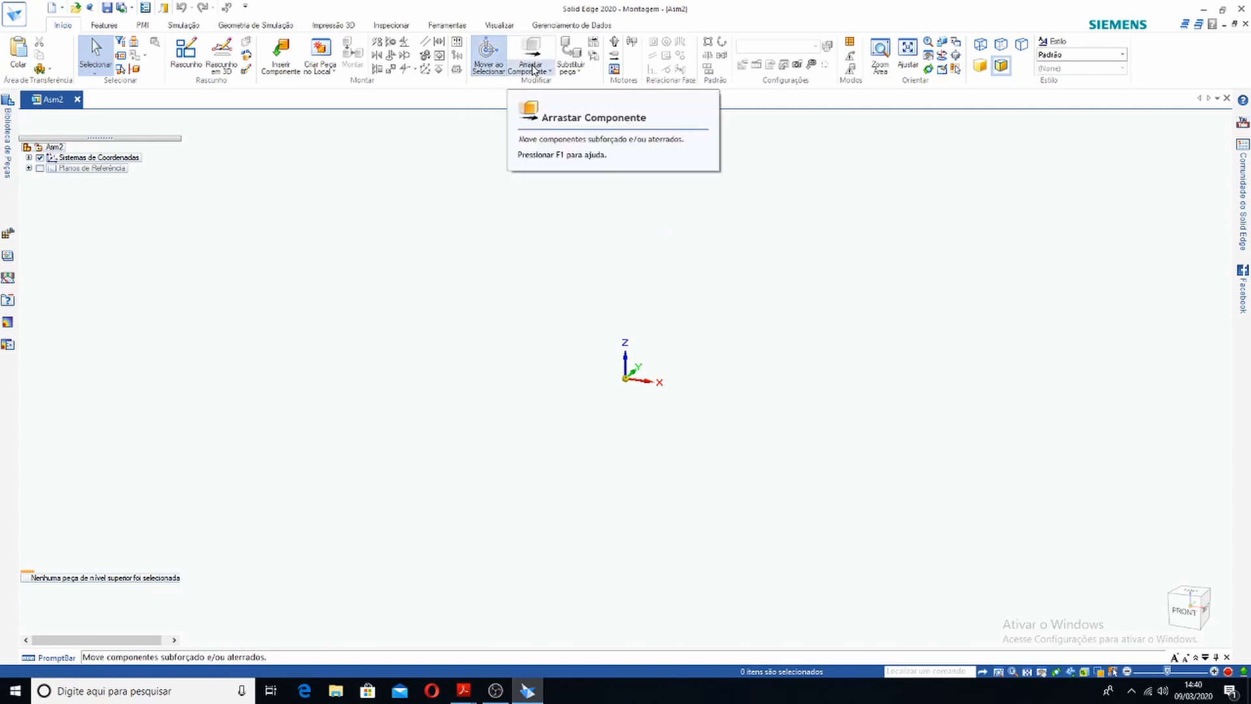
left_click(879, 59)
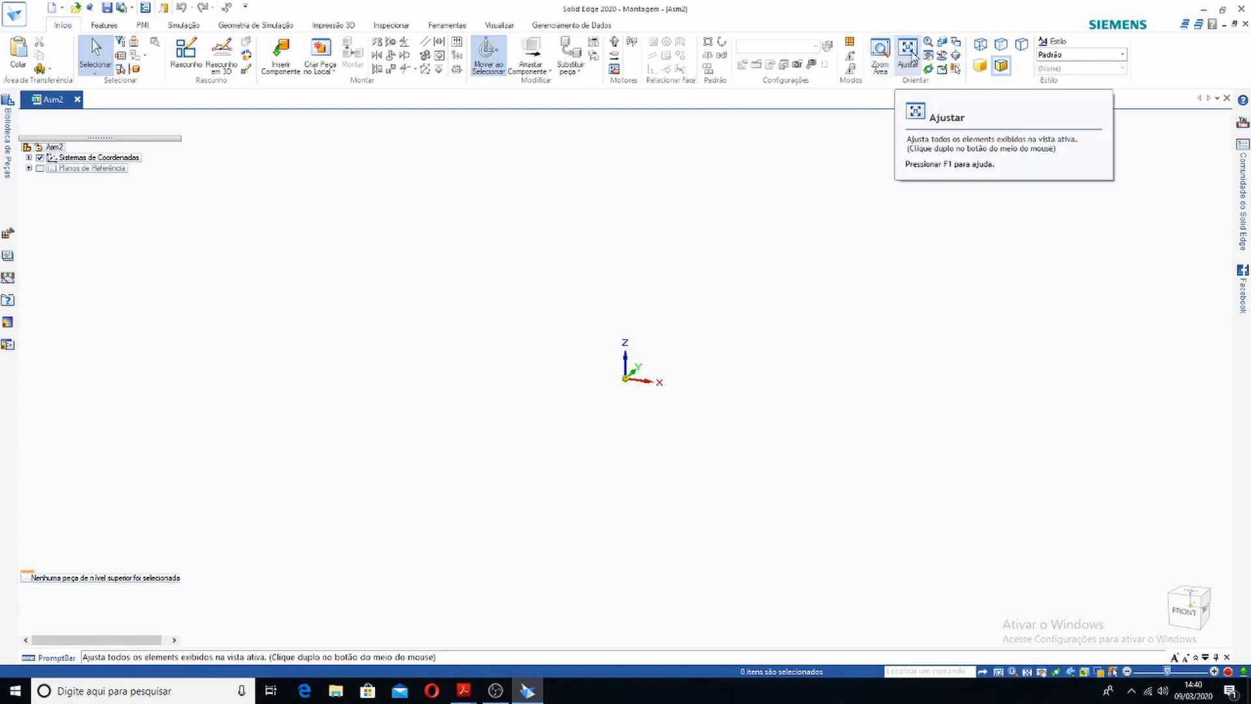
left_click(104, 25)
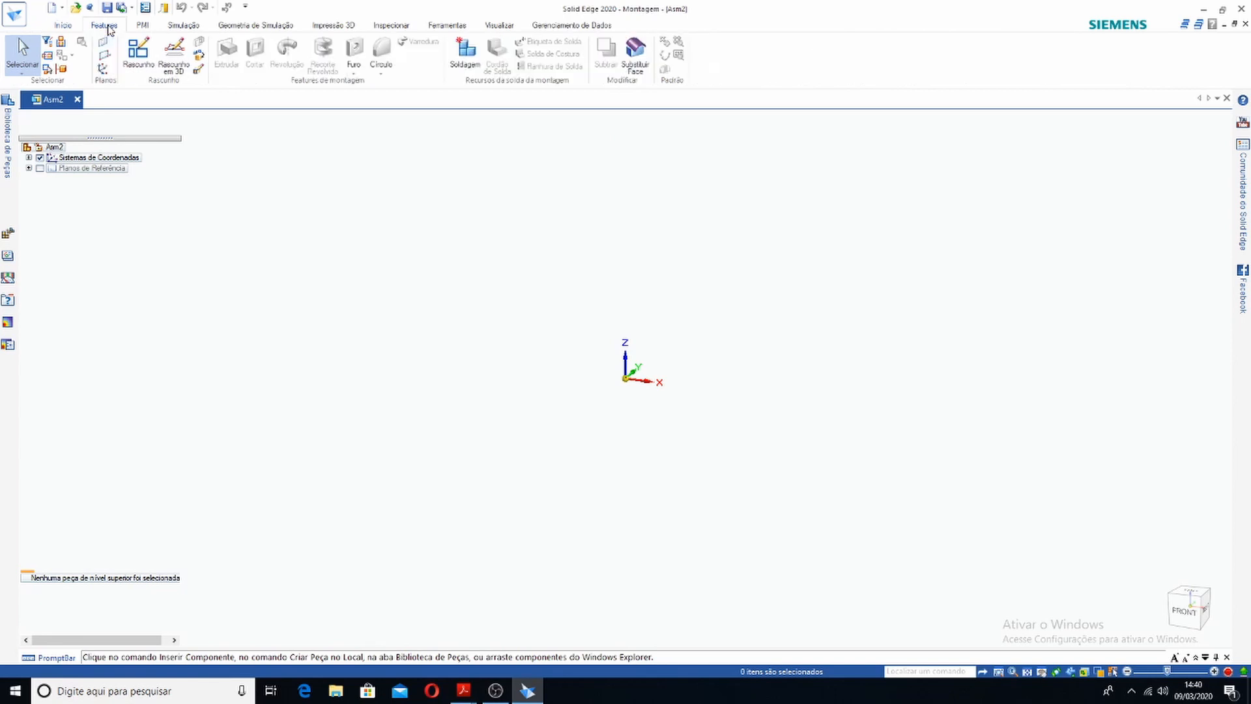
left_click(147, 27)
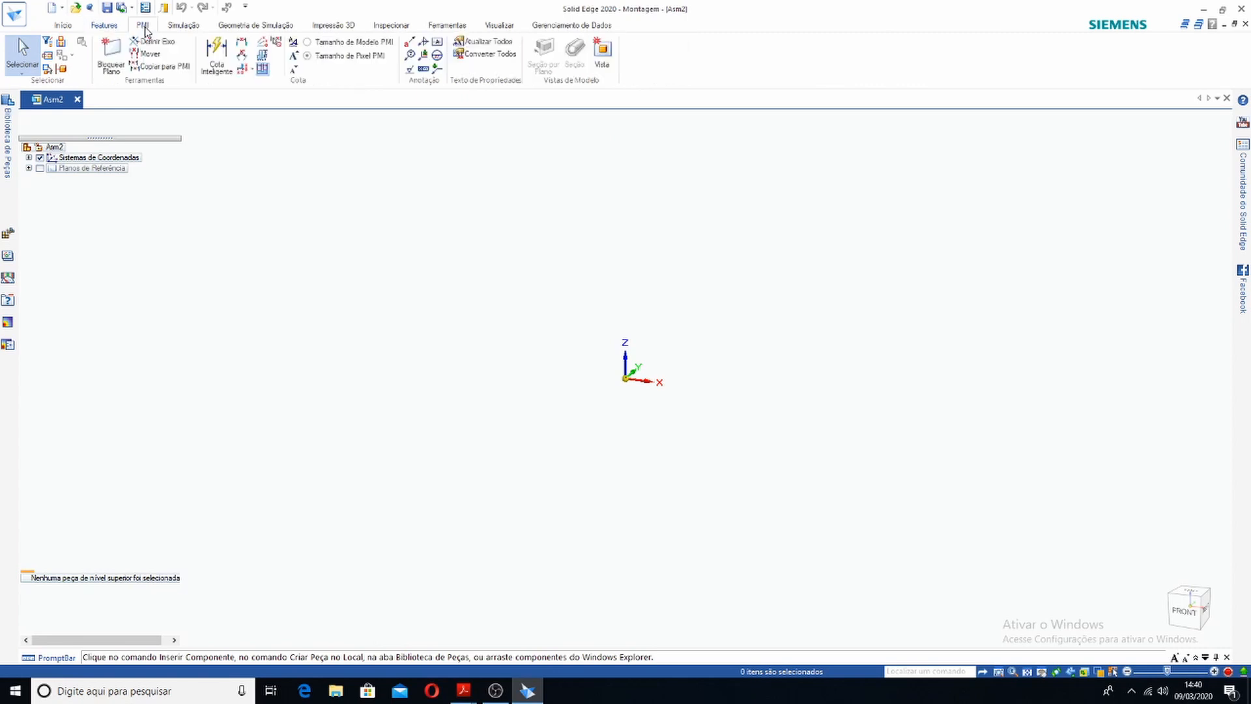
left_click(187, 28)
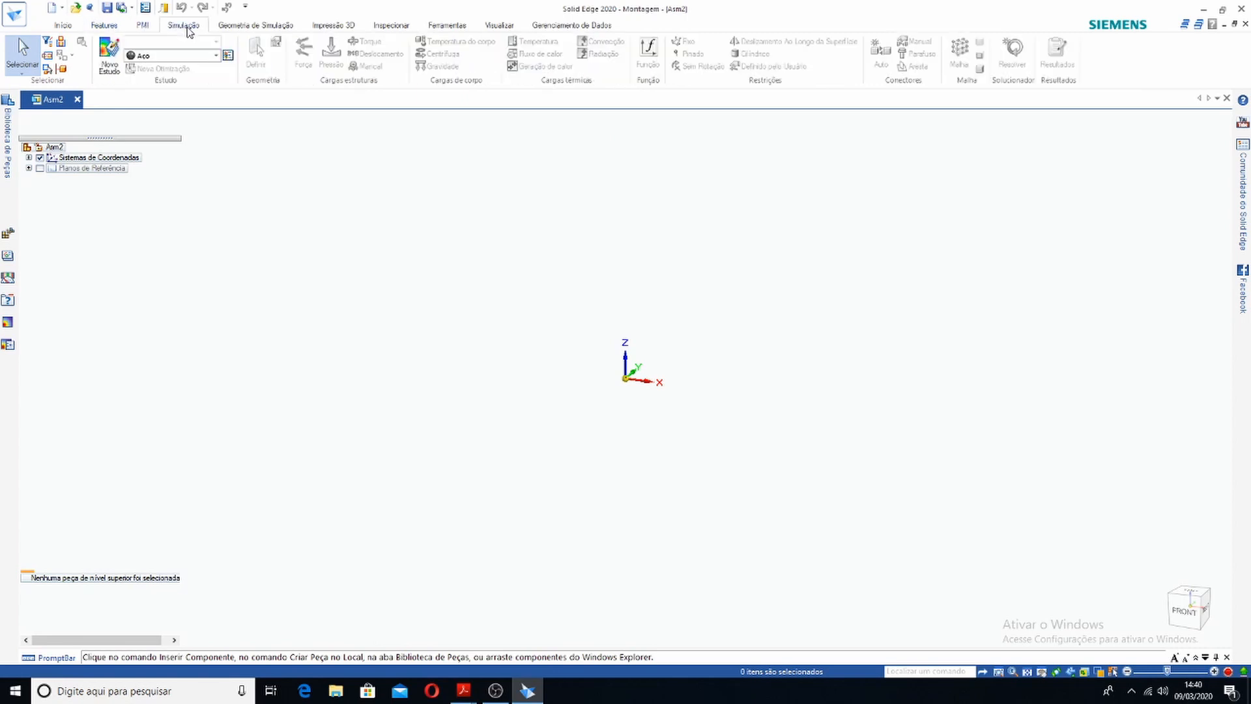
left_click(254, 28)
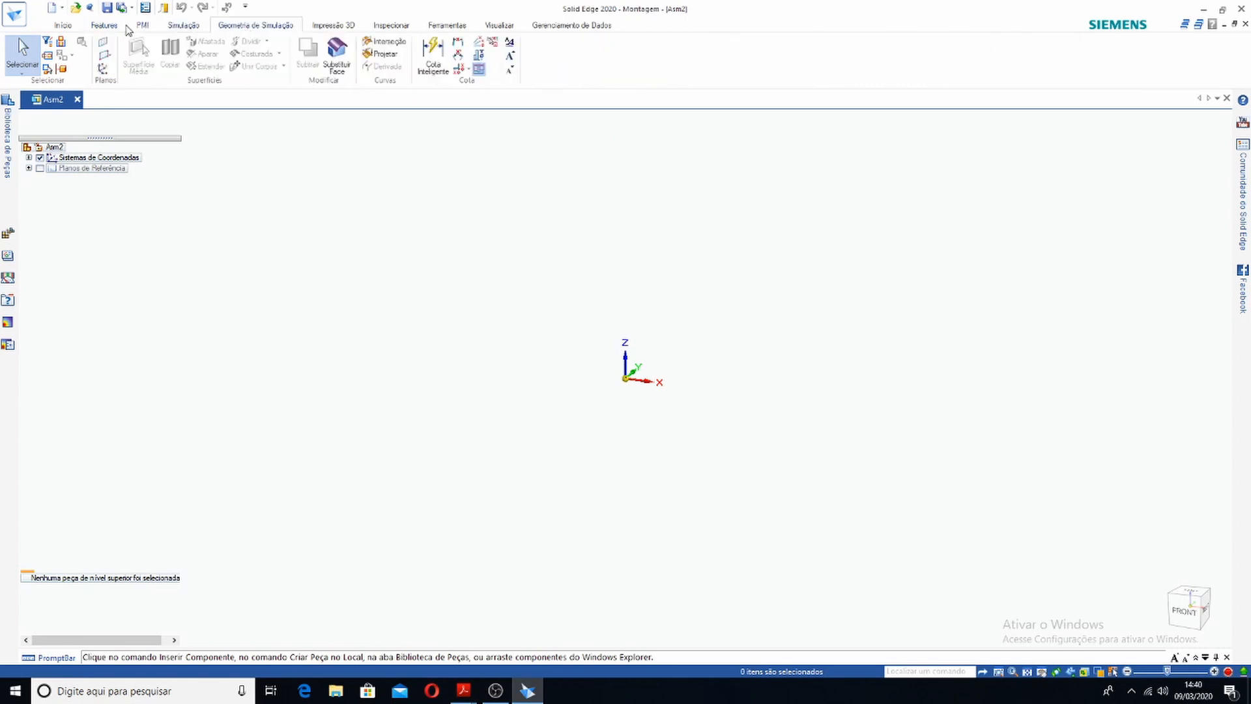
left_click(63, 26)
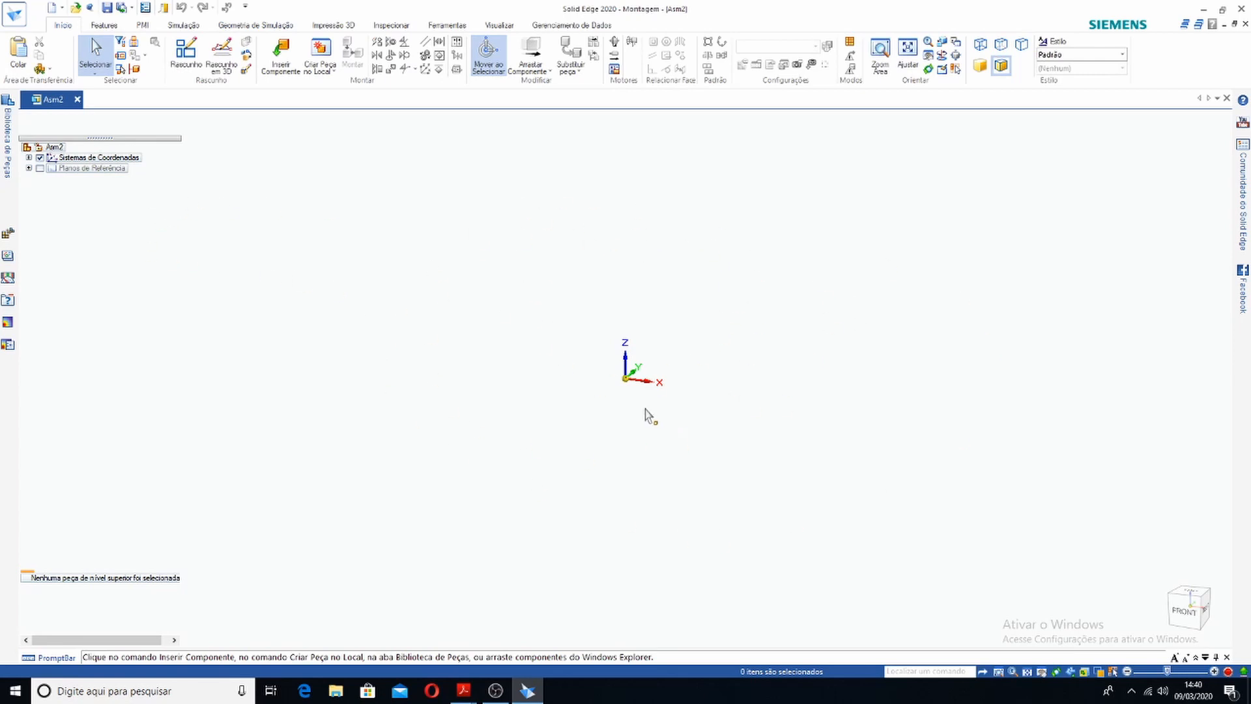
Highlight the assembly's coordinate system, display the reference planes for inspection, and hide them again
left_click(91, 159)
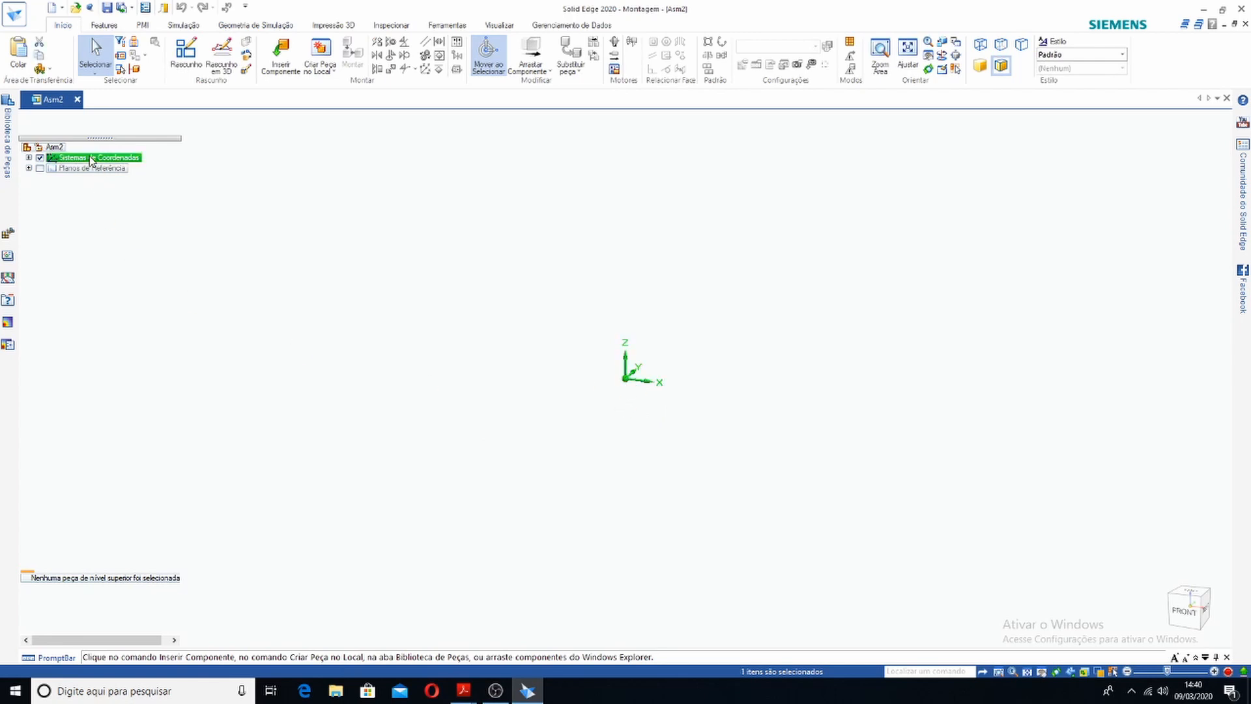
left_click(40, 168)
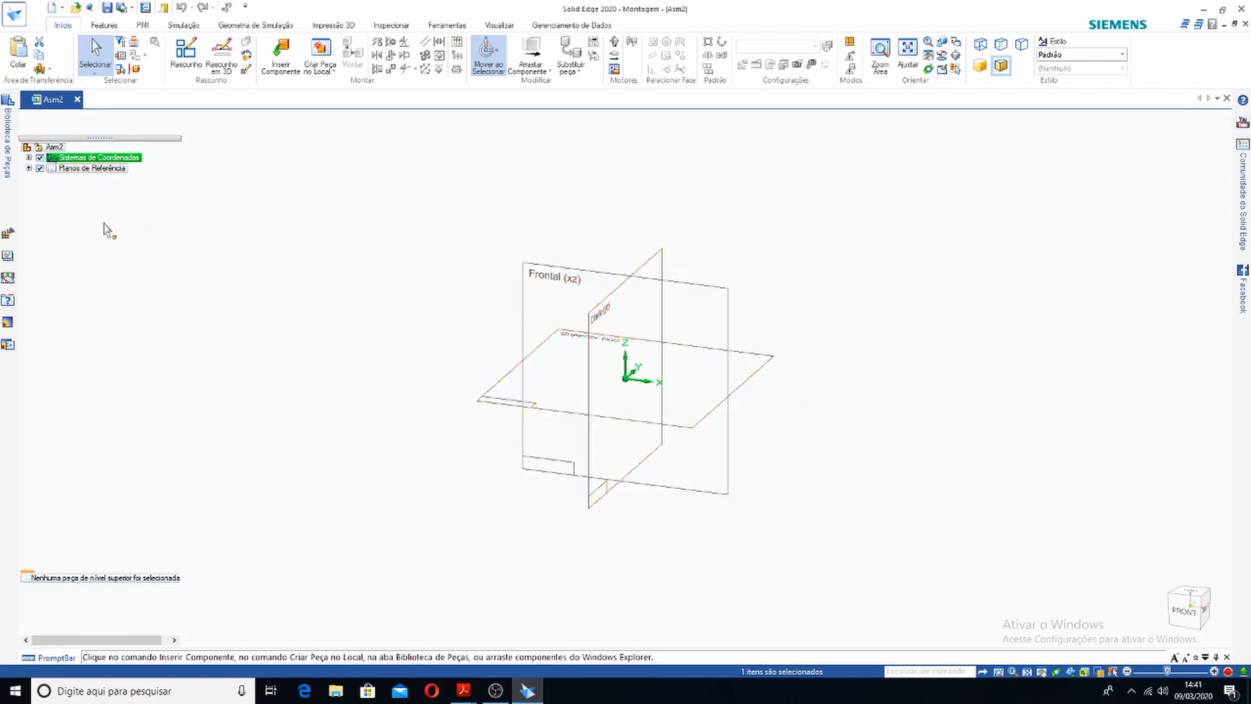
left_click(40, 168)
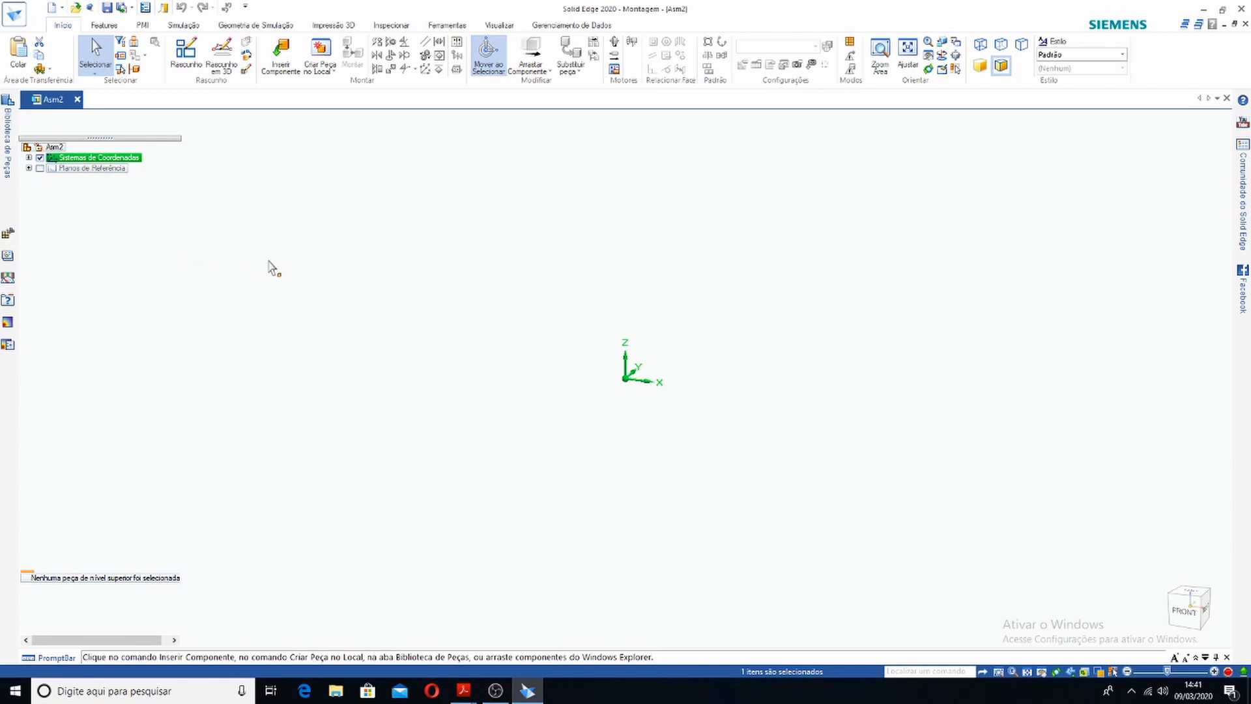
left_click(215, 257)
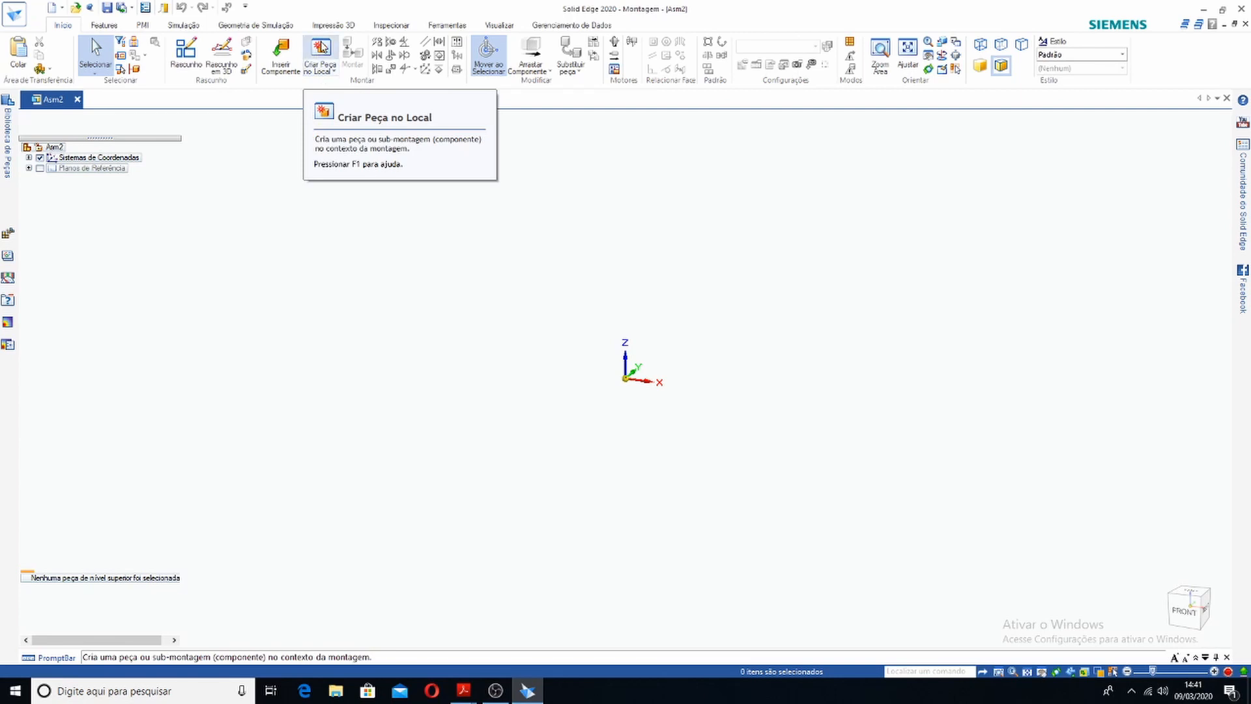
Start creating a part in place, agree to save the assembly, and choose the folder Documentos > SOLIDEDGE > 3D
left_click(321, 51)
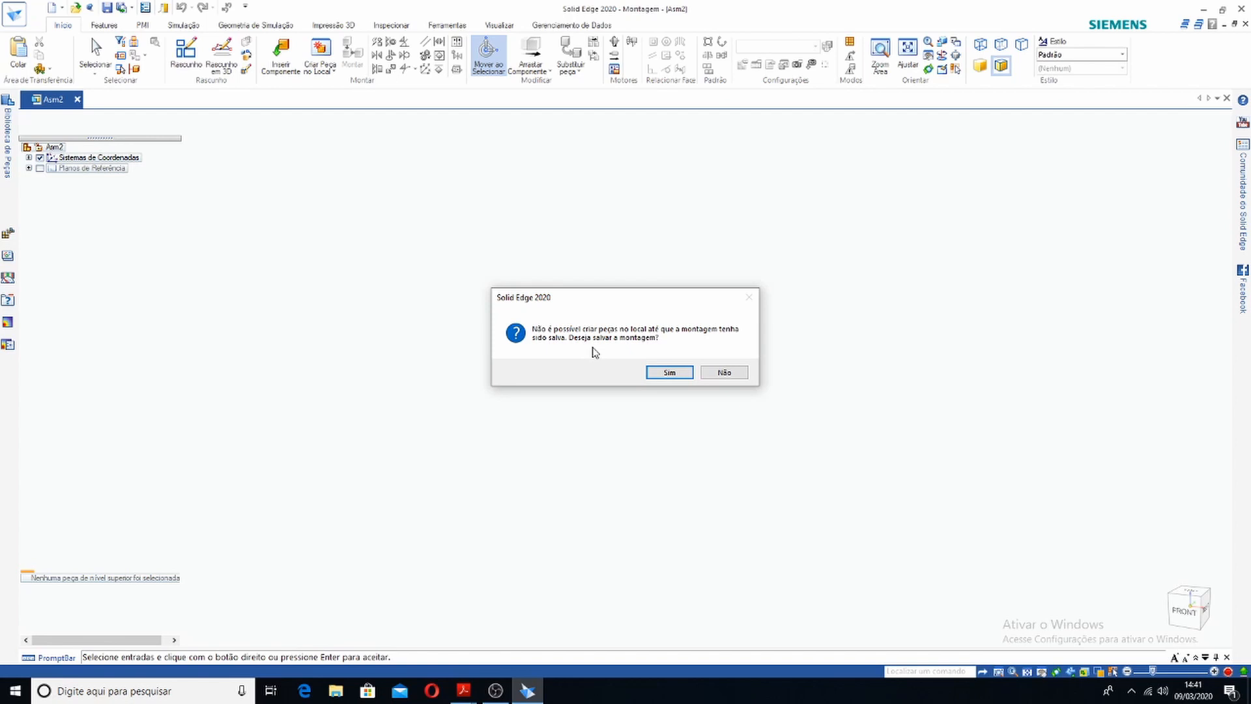
left_click(669, 372)
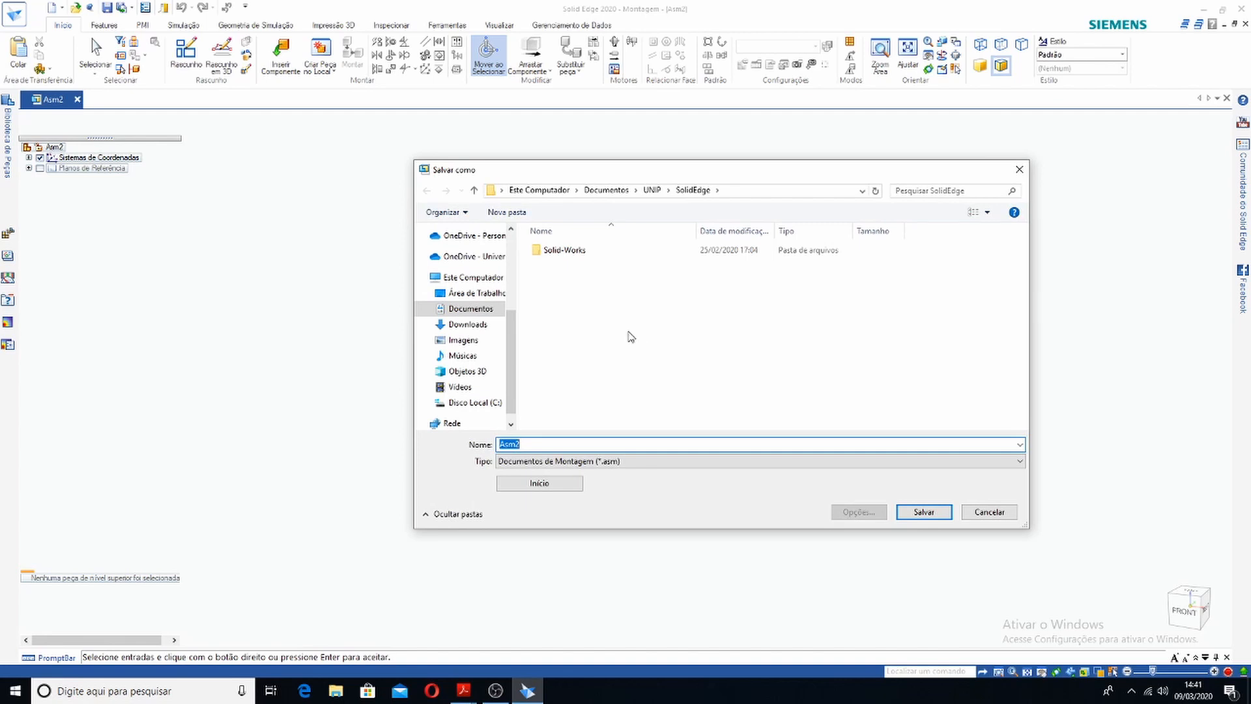
left_click(611, 194)
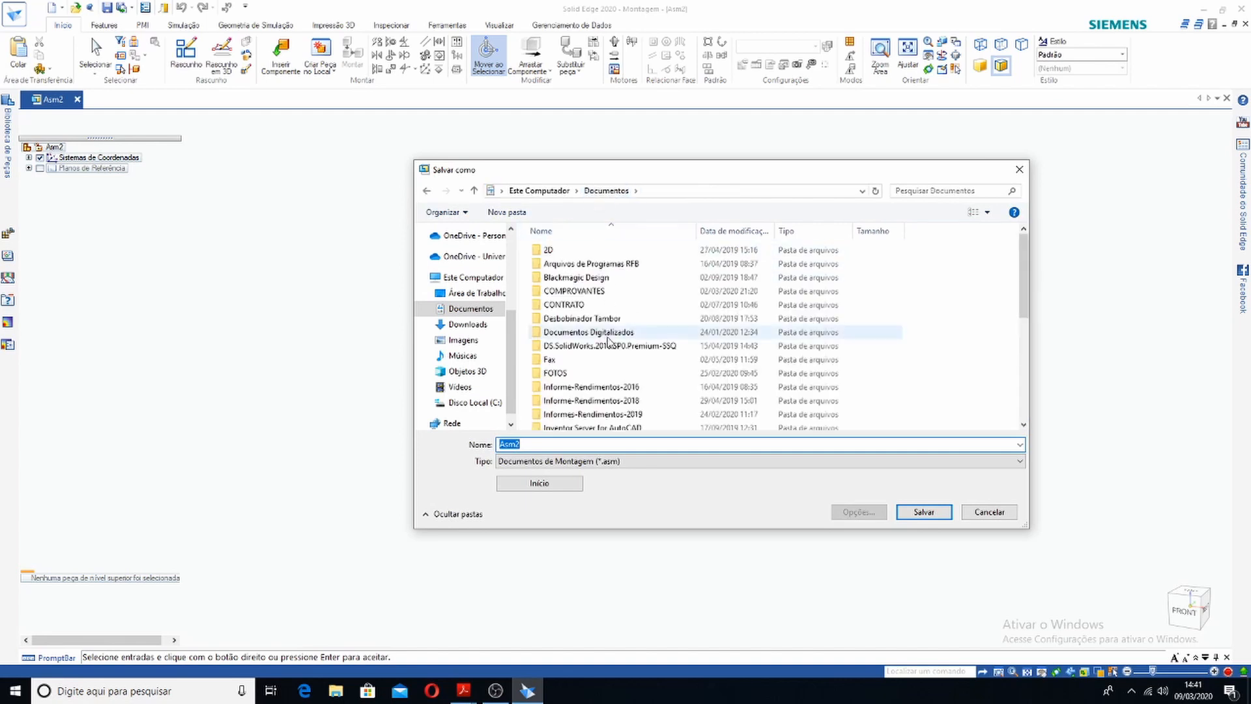
scroll(609, 341, "down", 2)
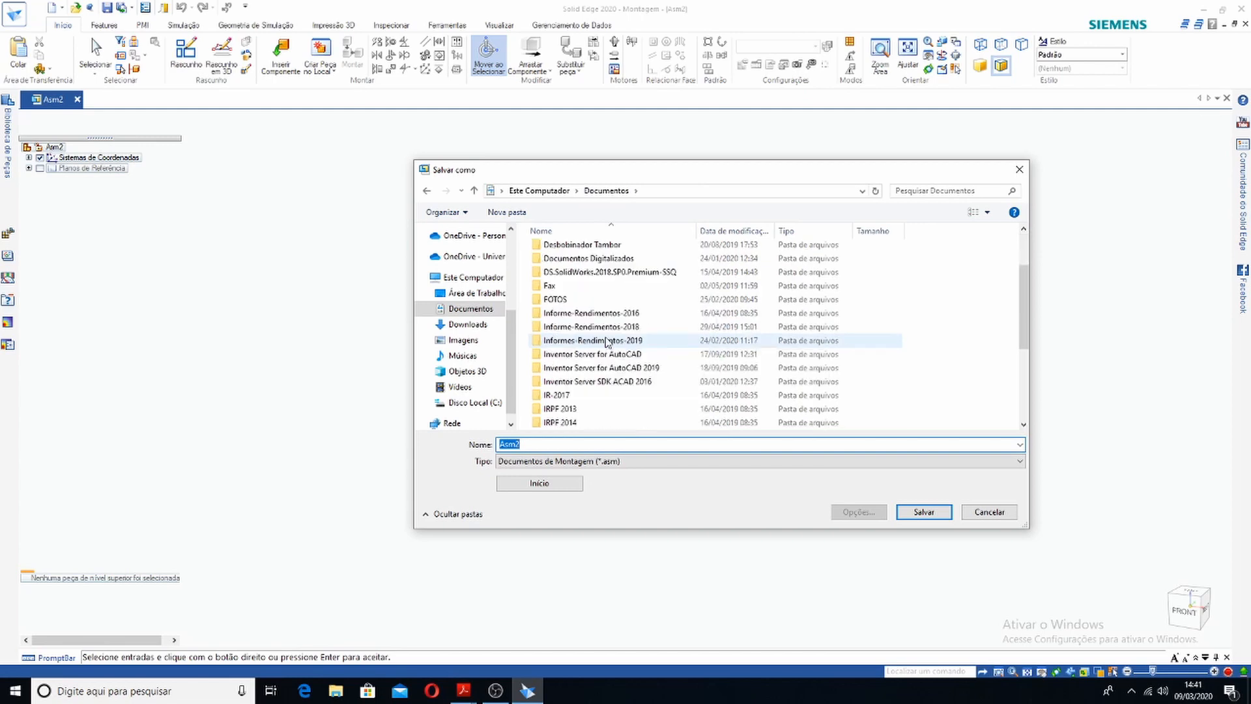
scroll(603, 340, "down", 2)
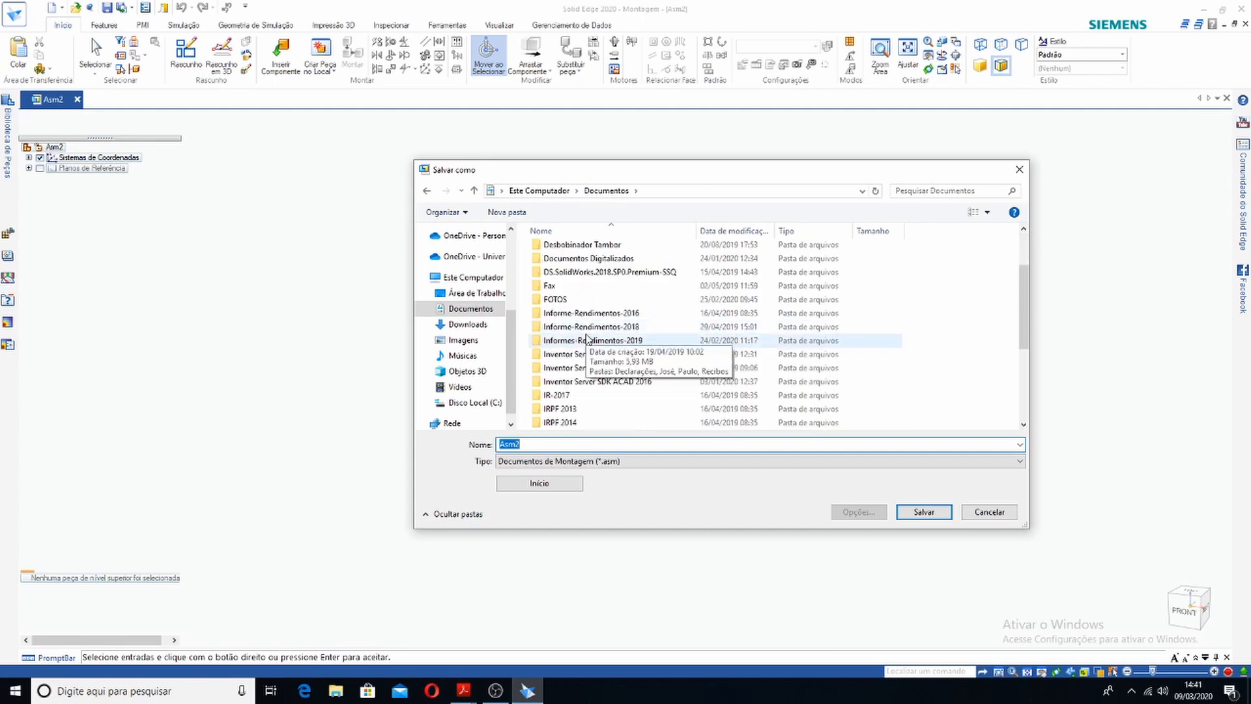
scroll(588, 338, "down", 2)
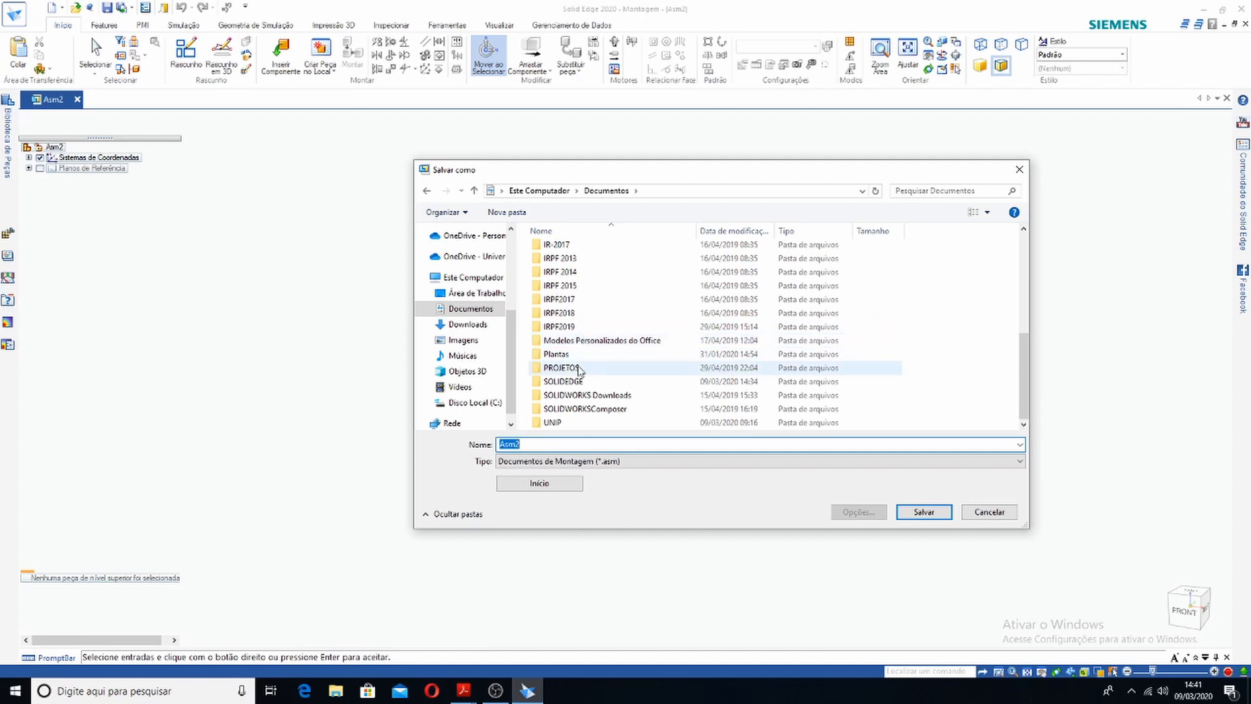
double_click(563, 382)
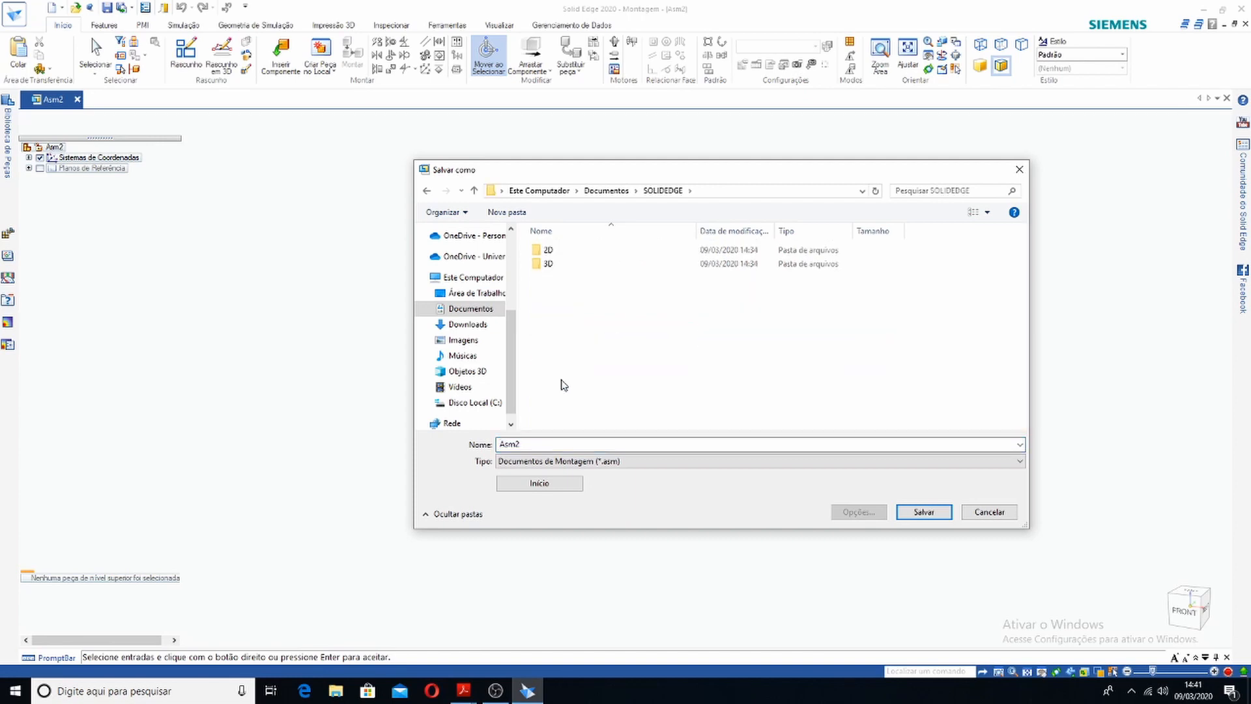
double_click(545, 264)
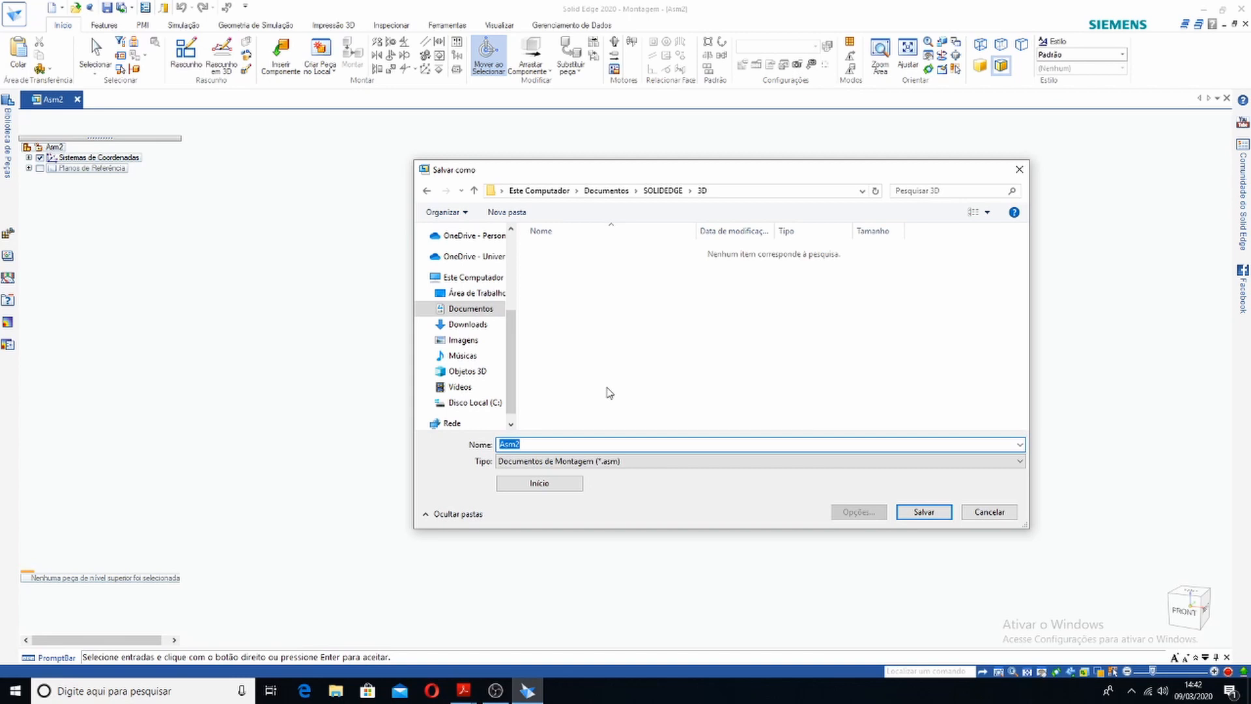
type("cONJUNTO-mORSA")
key("BackSpace")
key("BackSpace")
key("BackSpace")
key("BackSpace")
key("BackSpace")
key("BackSpace")
key("BackSpace")
key("BackSpace")
key("BackSpace")
key("BackSpace")
key("BackSpace")
key("BackSpace")
key("BackSpace")
key("Caps_Lock")
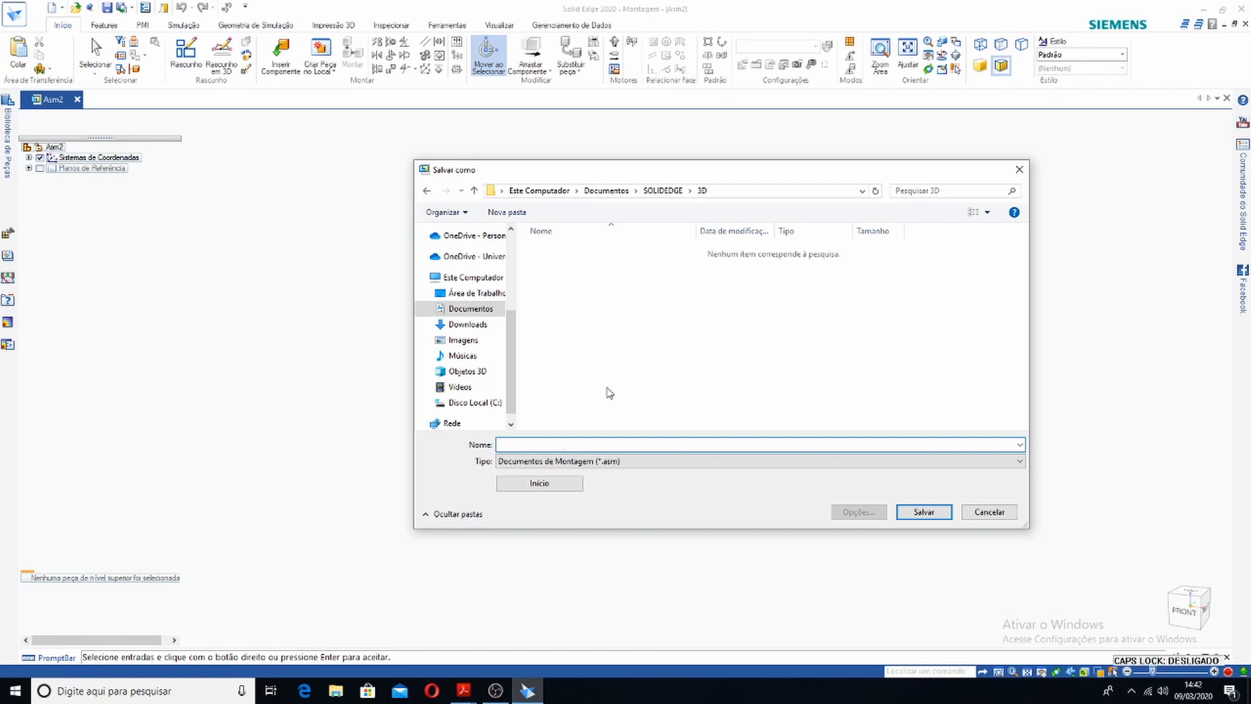
Save the assembly as Conjunto-Morsa in the 3D folder
type("Conjunto-Morsa")
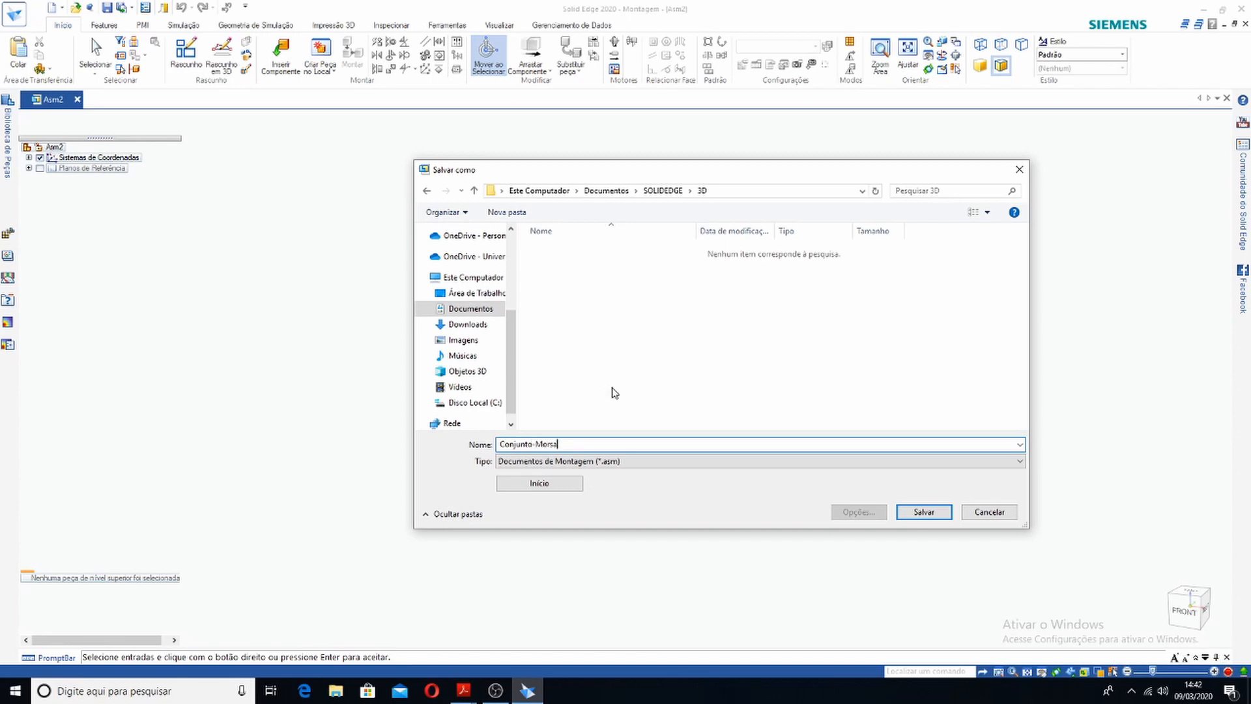
left_click(924, 512)
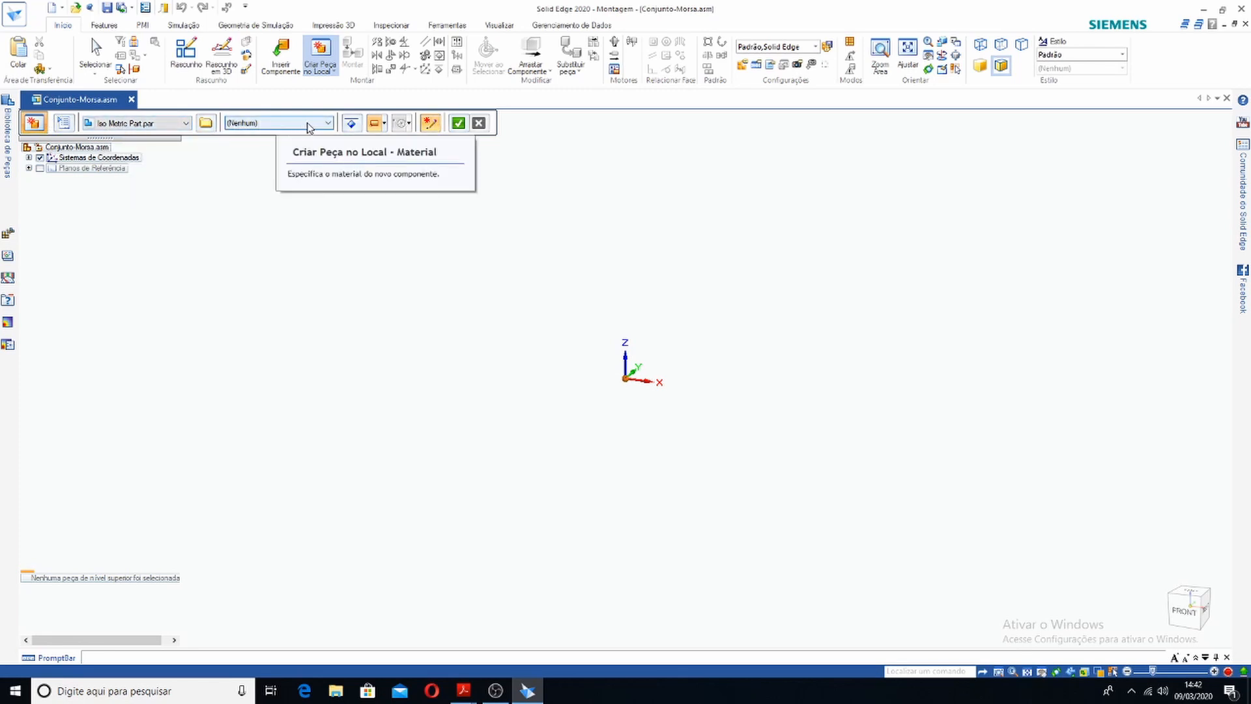
Accept the in-place part options for coincidence with the assembly origin and in-place editing, and enable grounding for the new component
left_click(64, 125)
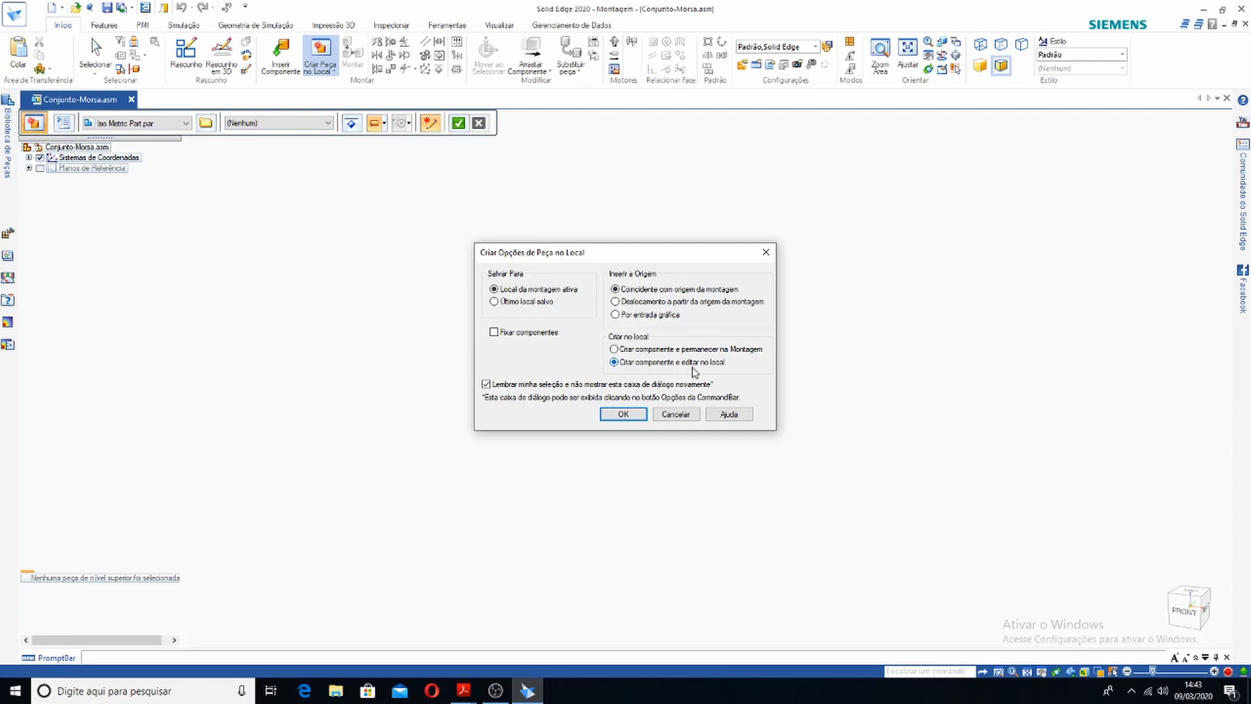
left_click(622, 417)
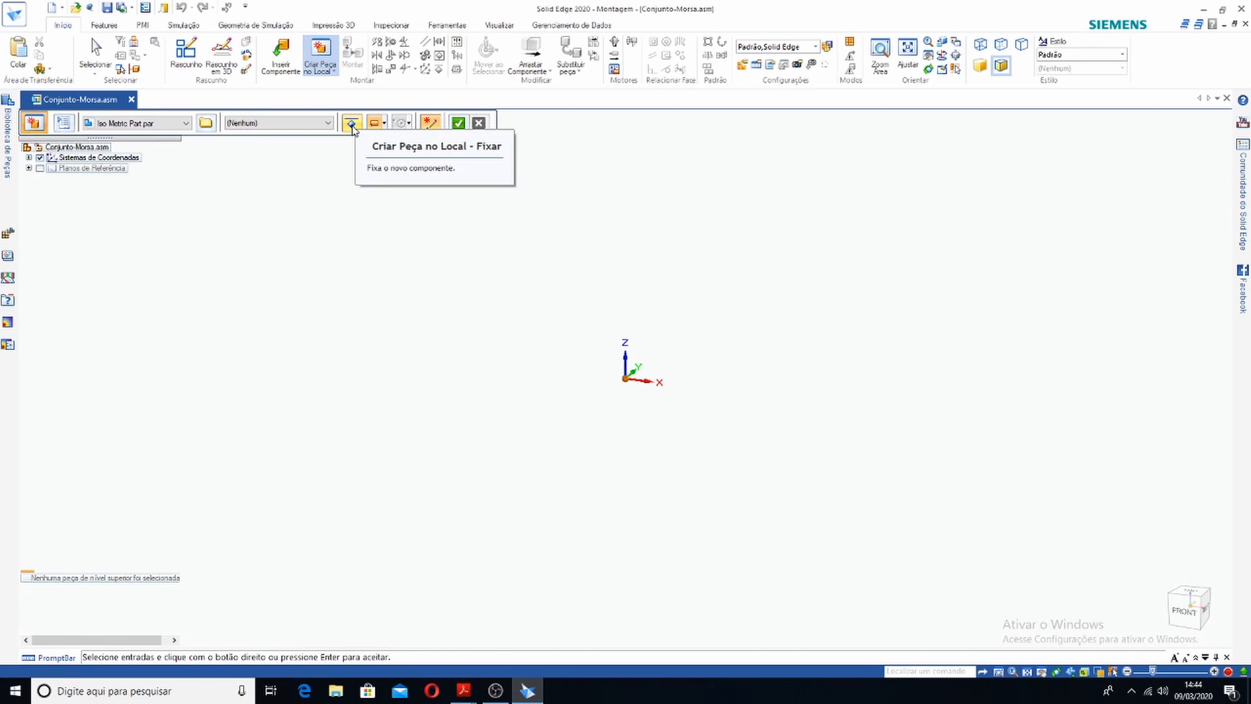
left_click(352, 124)
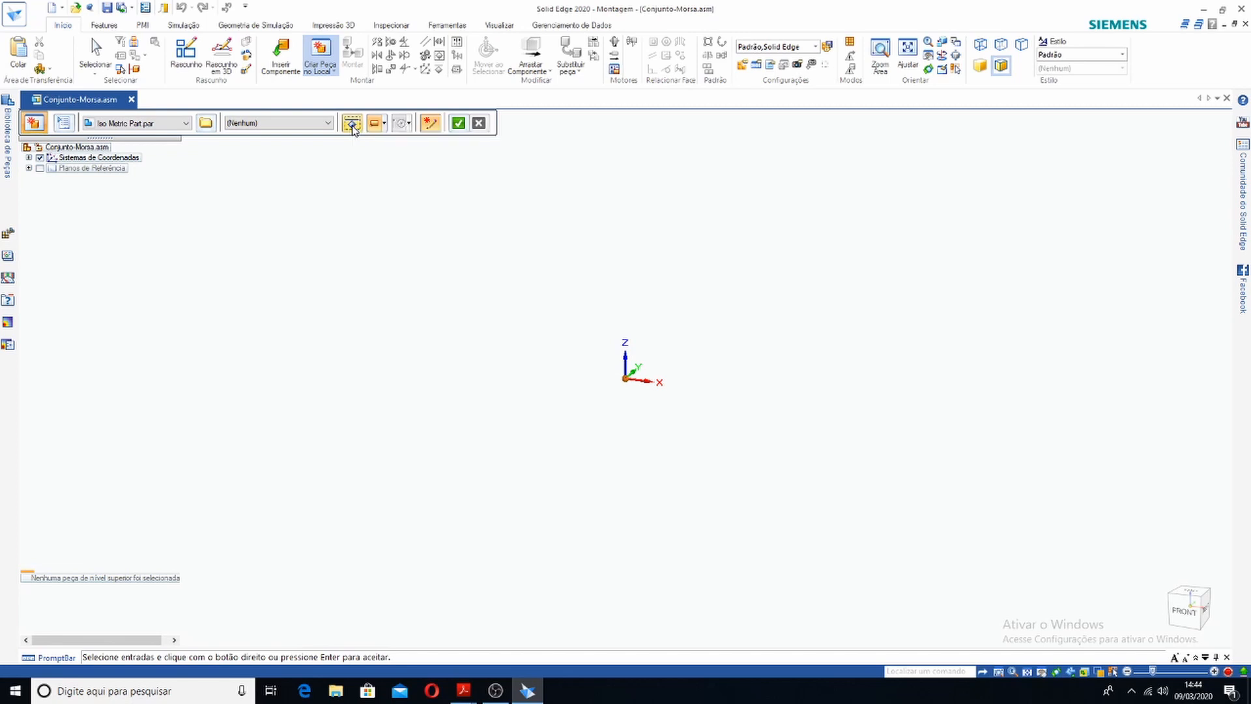
Create the new ISO metric part in the assembly and save it as Base in the 3D folder
left_click(458, 124)
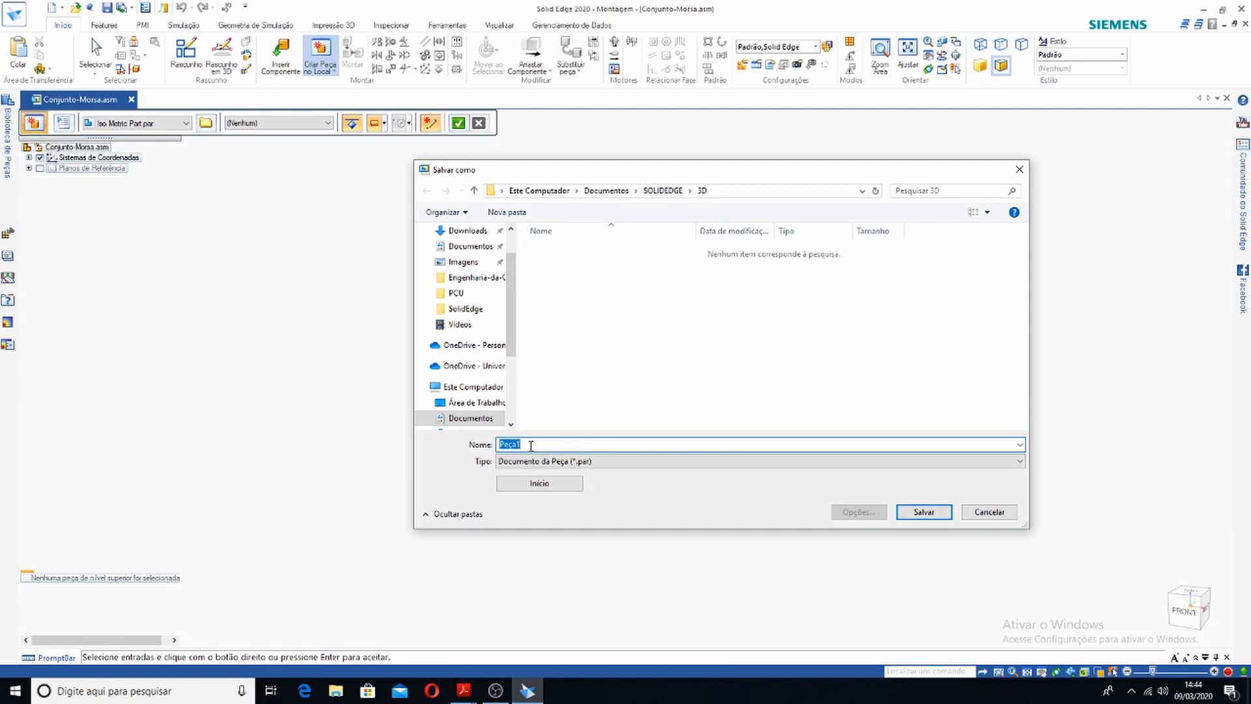
type("Base")
left_click(923, 513)
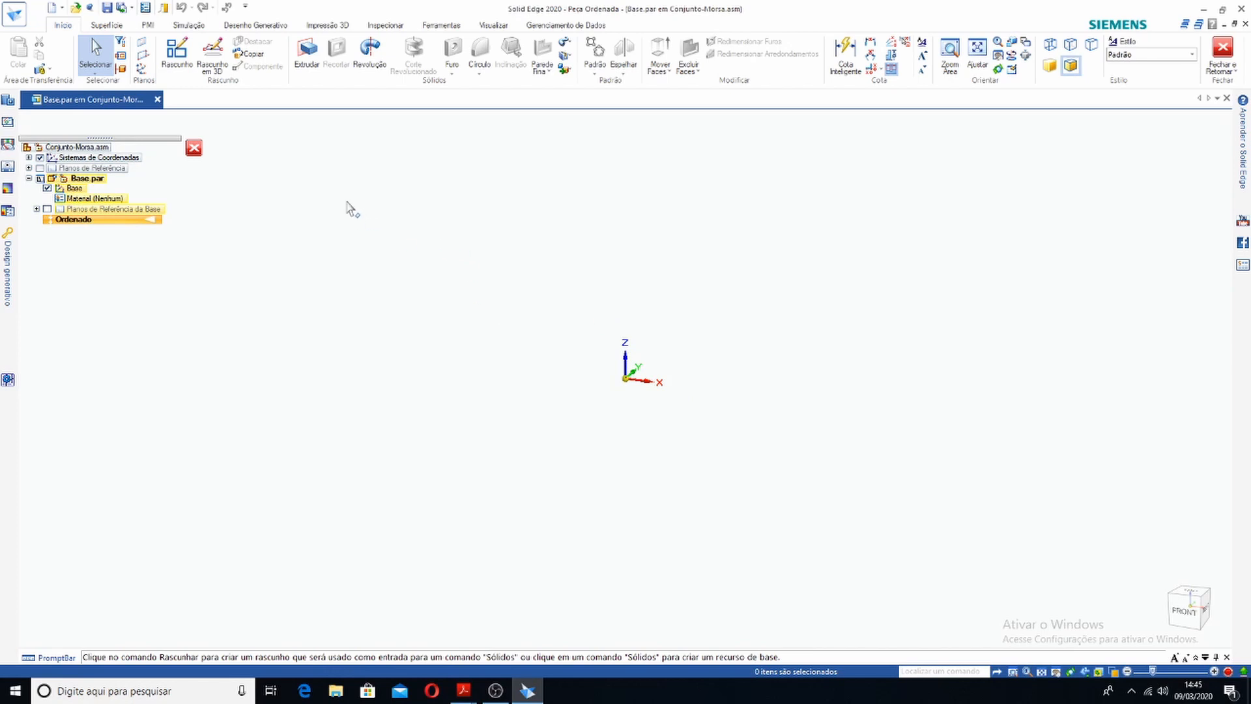
Start an extrusion on the front XZ reference plane and sketch a two-point rectangle about 221 by 47 mm from the origin
left_click(305, 52)
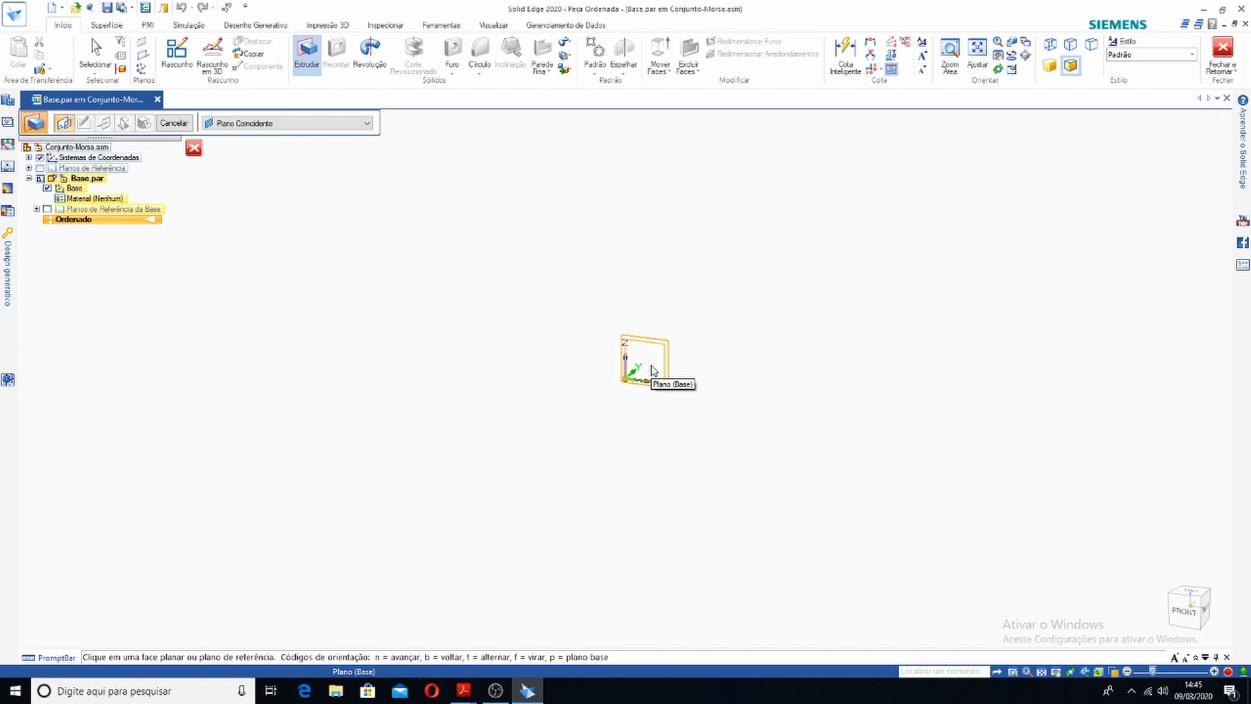
left_click(651, 367)
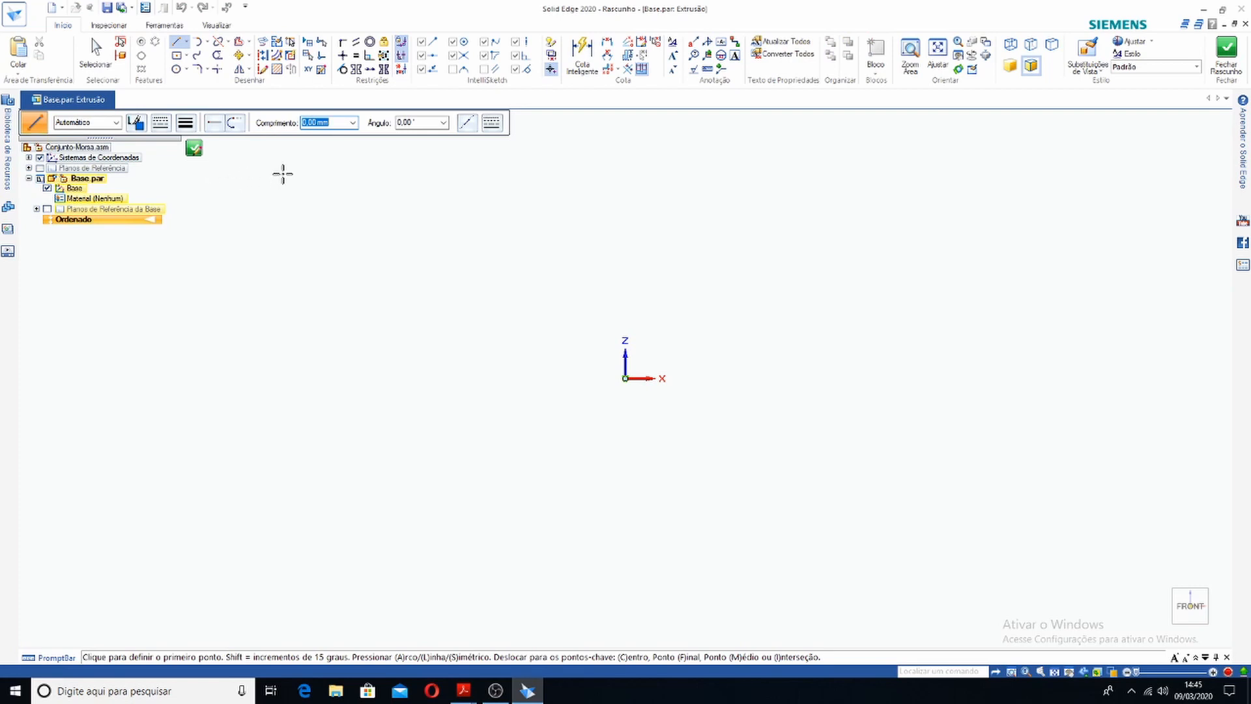
left_click(187, 59)
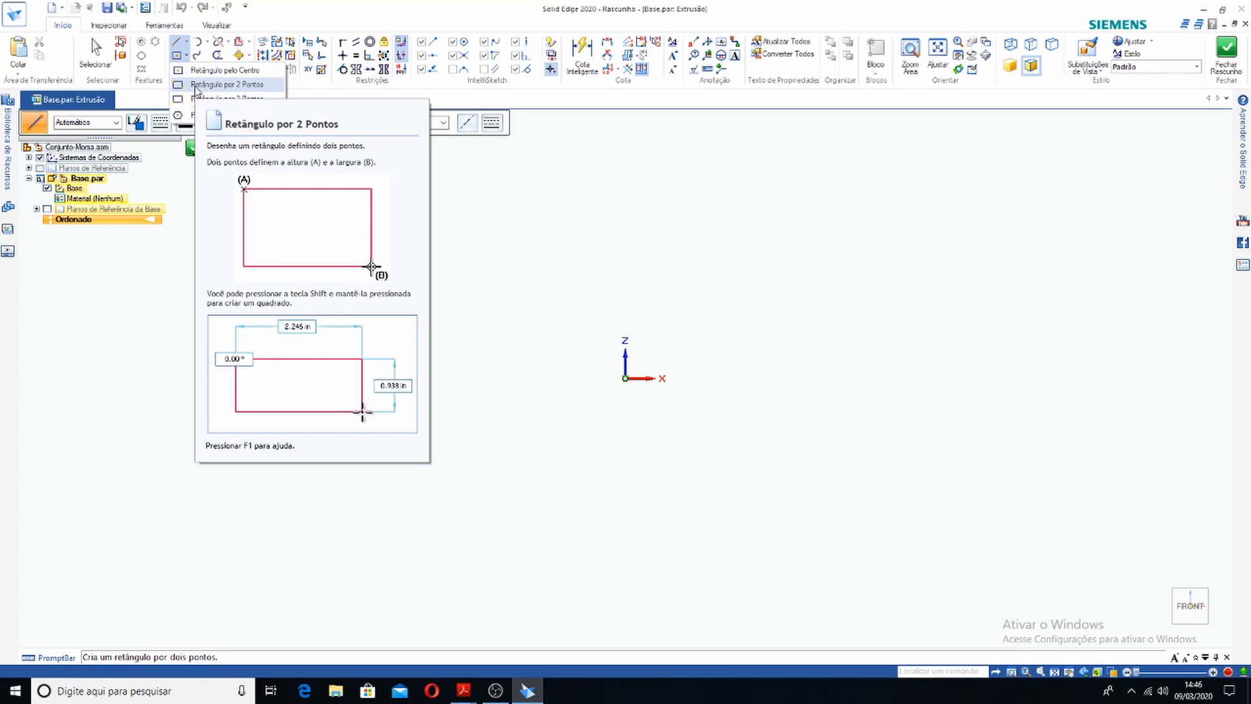
left_click(196, 85)
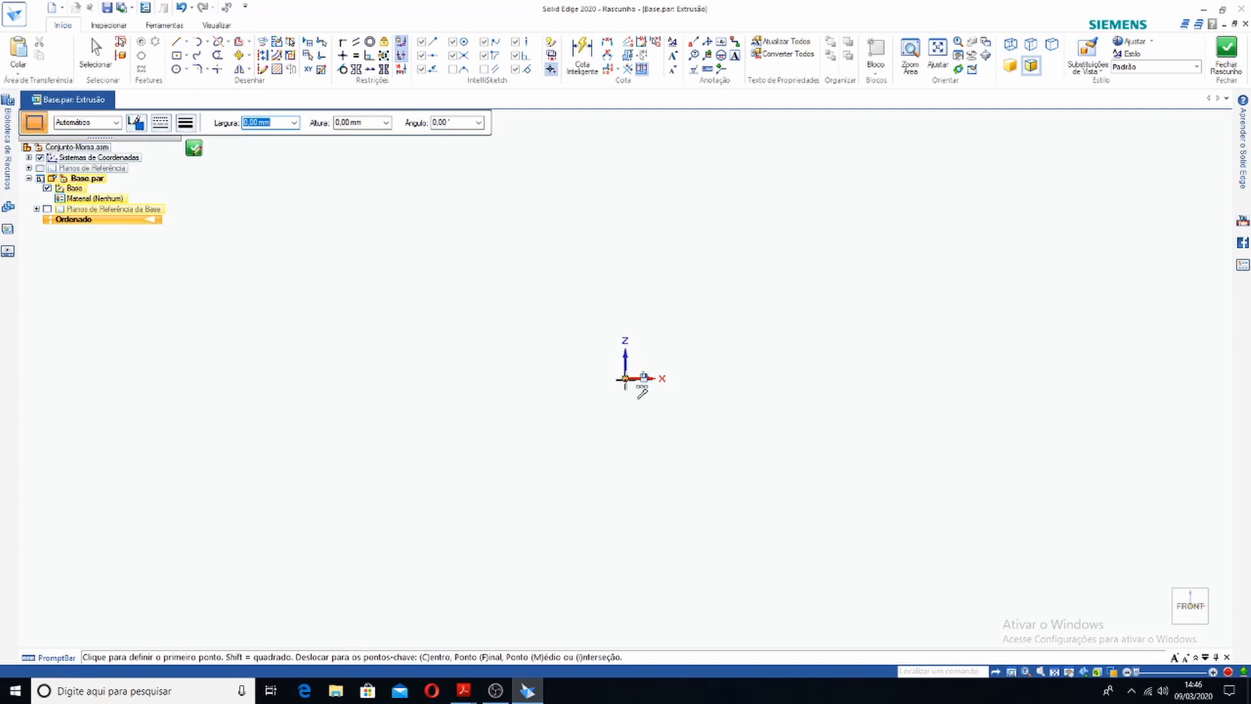
left_click(625, 378)
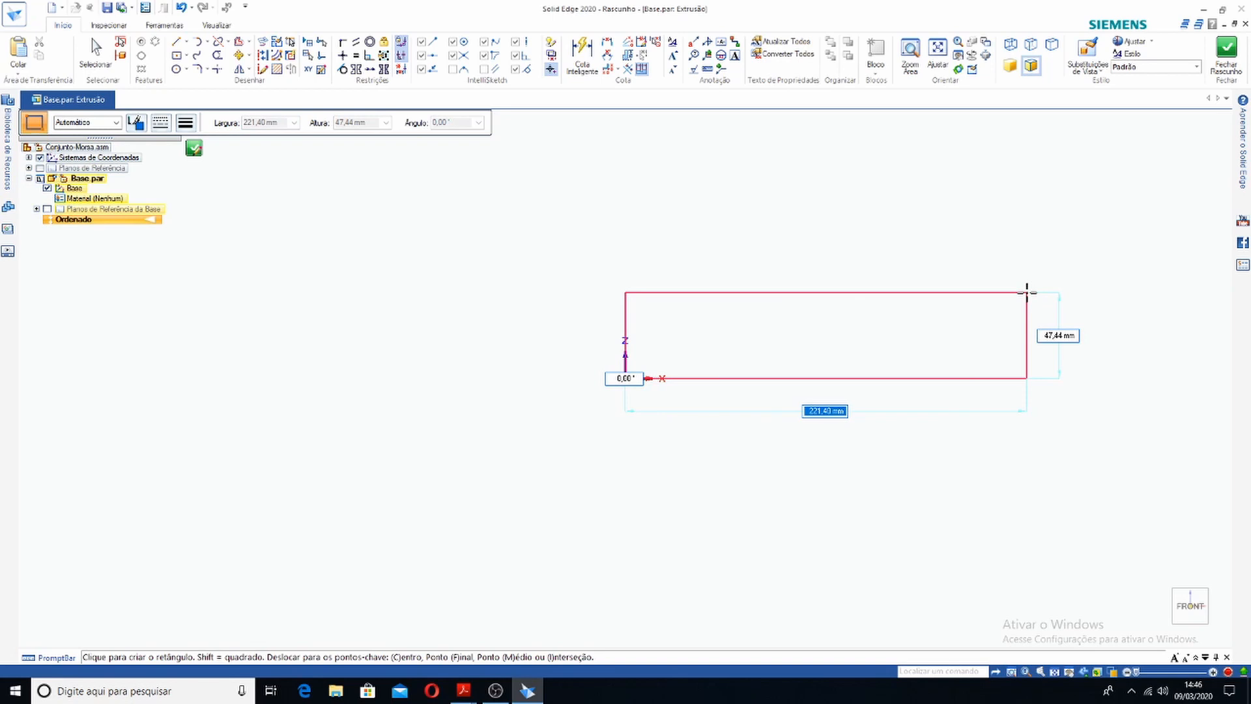
left_click(1026, 292)
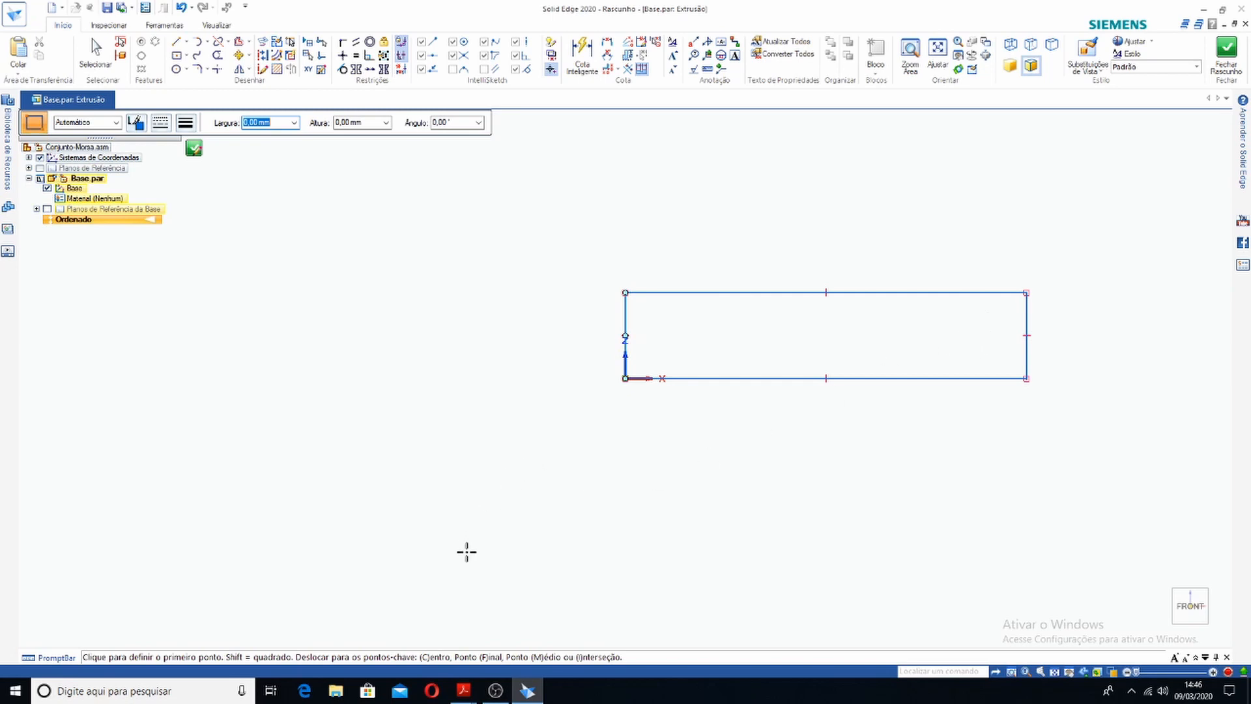
Consult the base dimensions in Desenhos-Morsa-Detalhe-1.pdf, and dimension the rectangle's height at 15 mm in the Solid Edge sketch
mouse_move(465, 692)
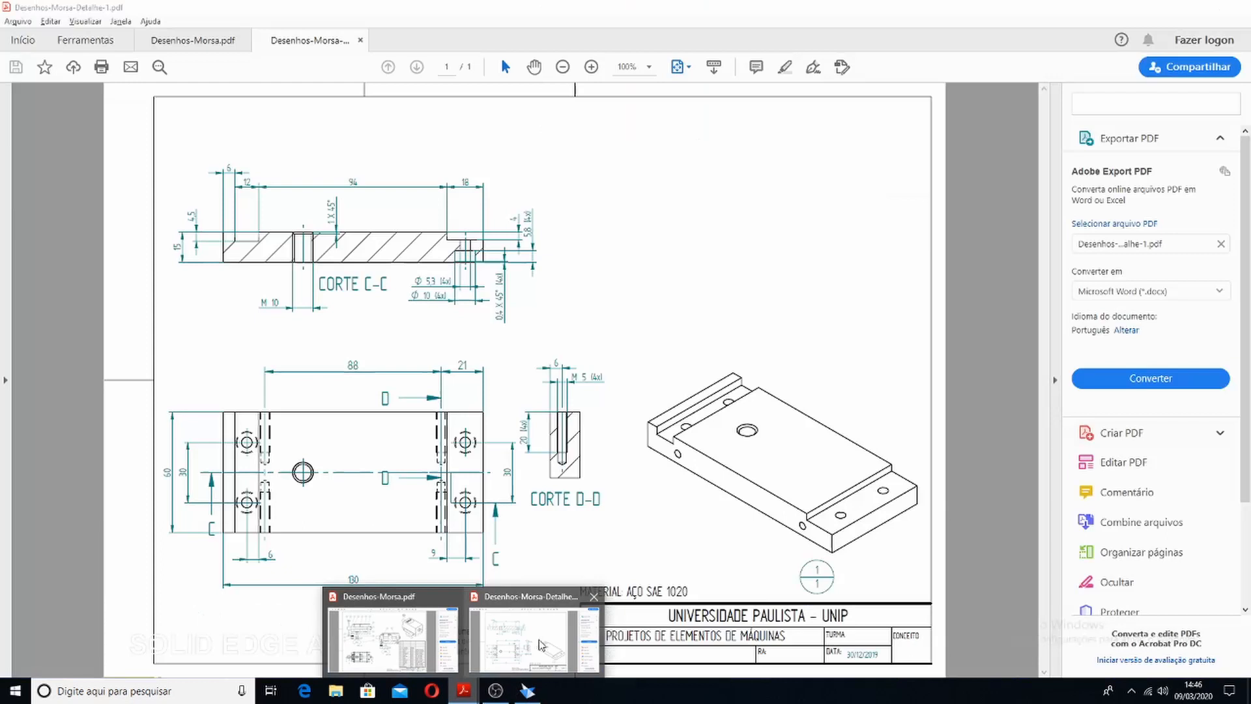
left_click(538, 645)
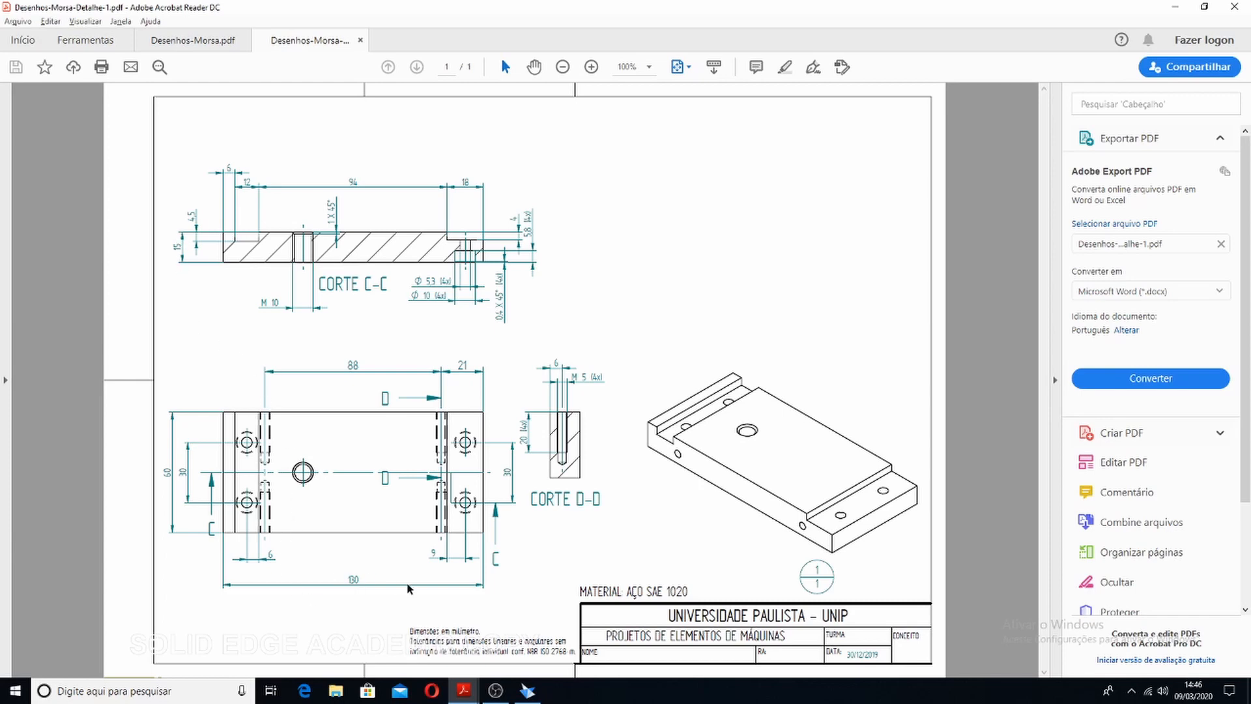
left_click(527, 691)
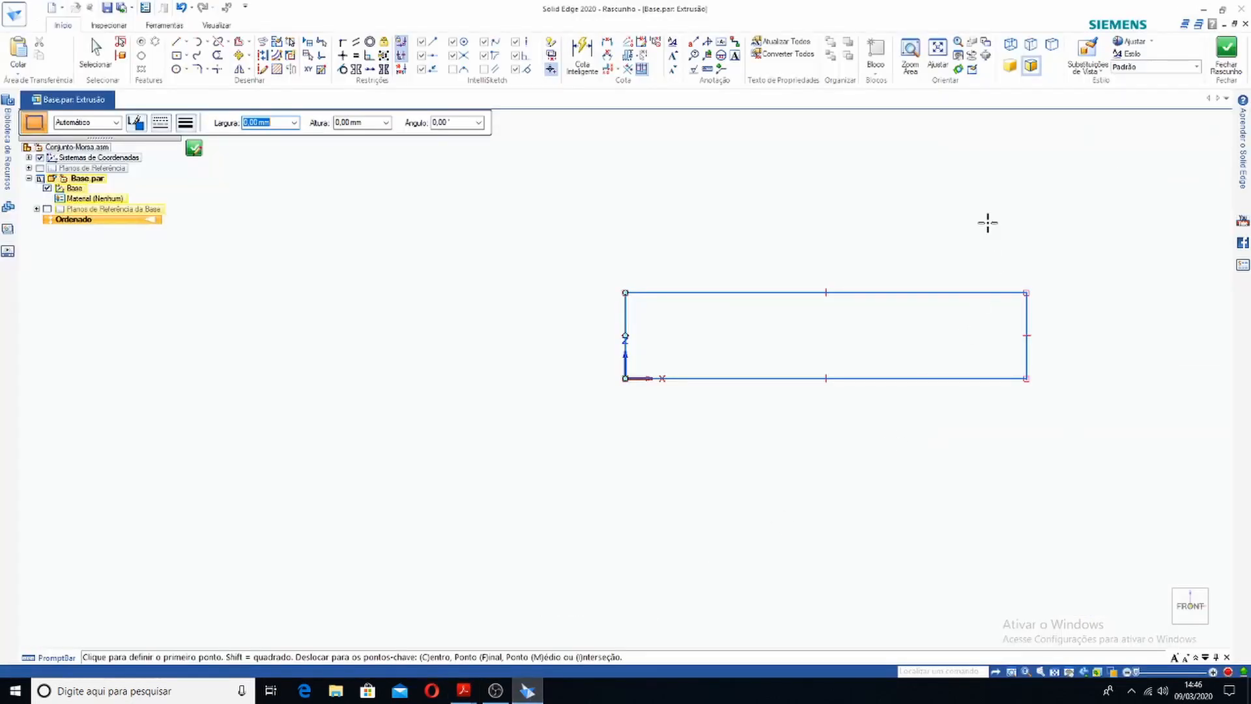
left_click(583, 52)
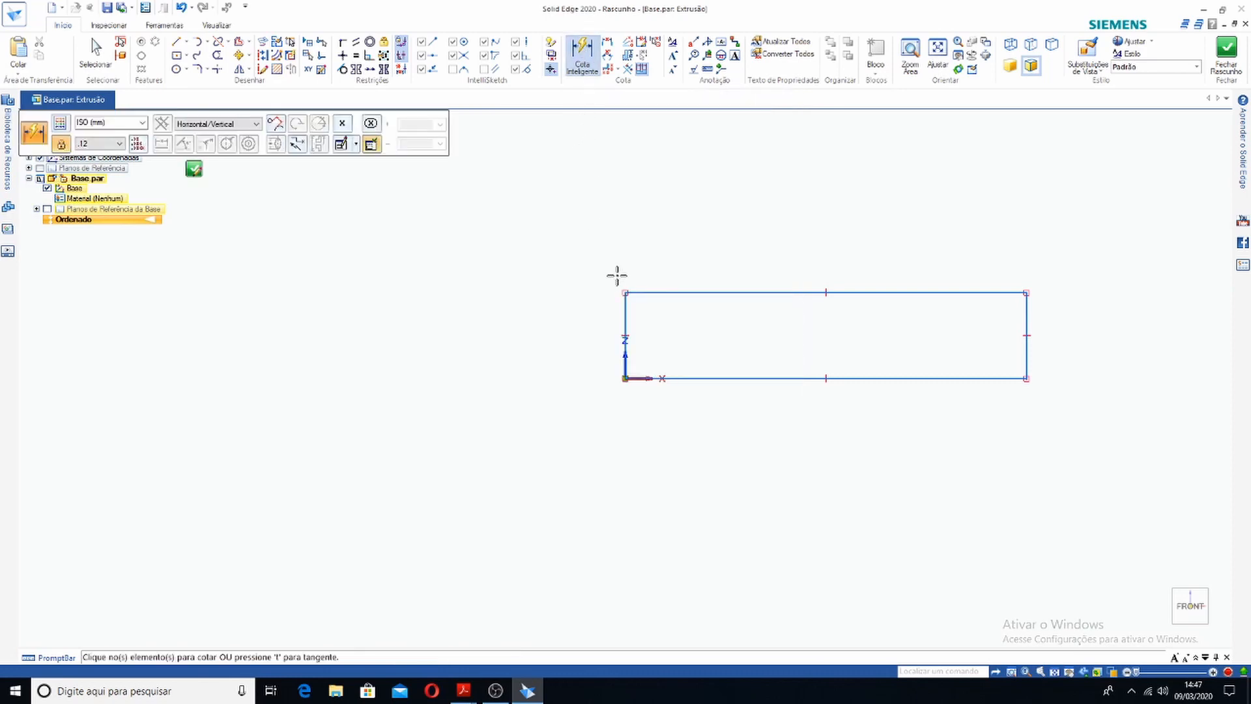
left_click(1024, 310)
left_click(1092, 317)
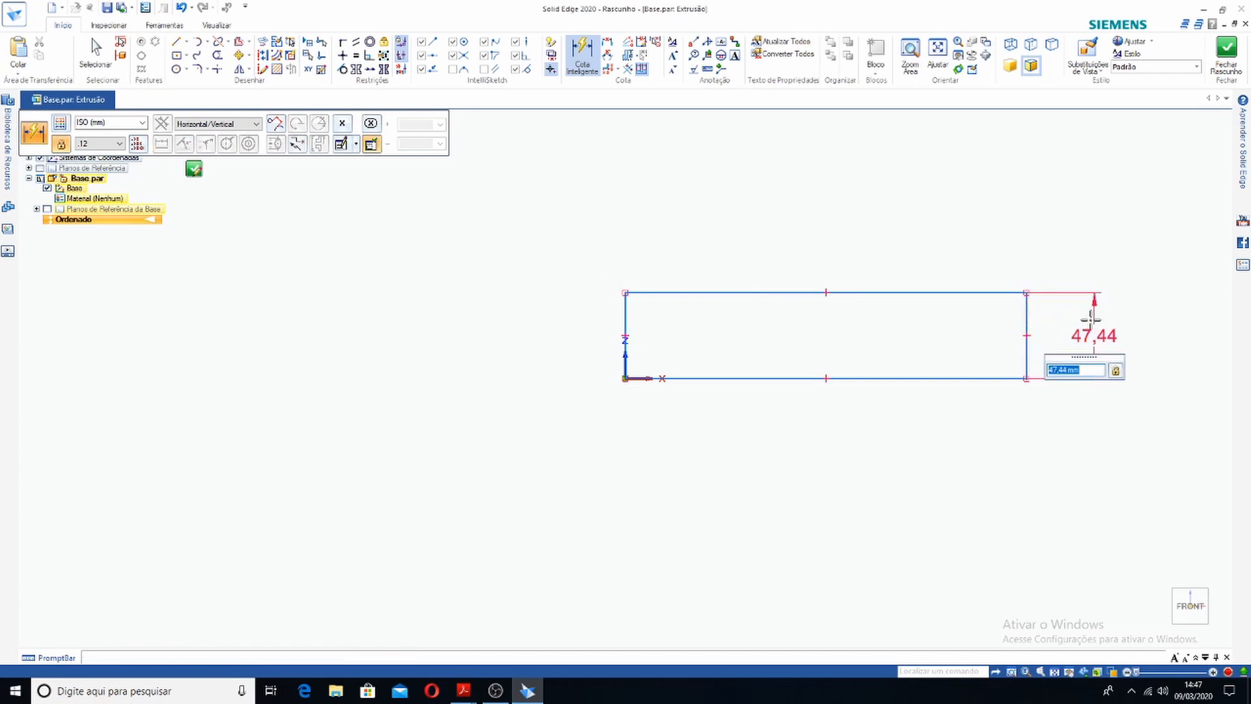
type("15")
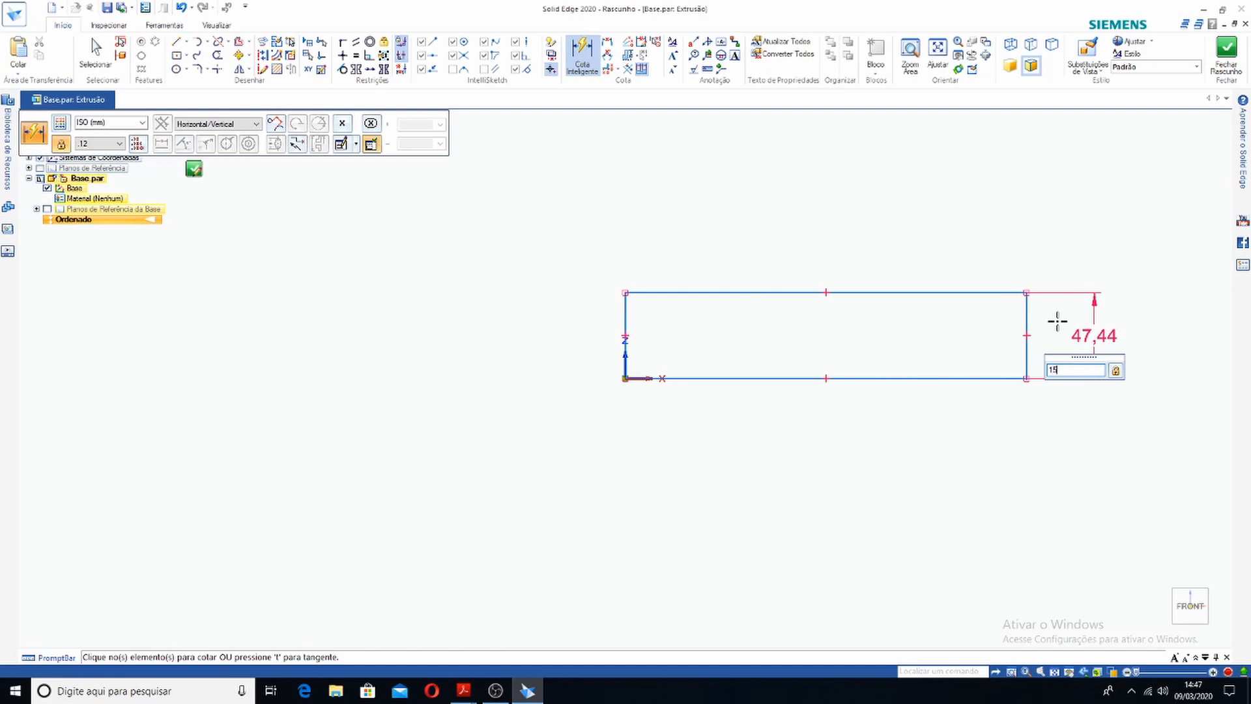
key("Return")
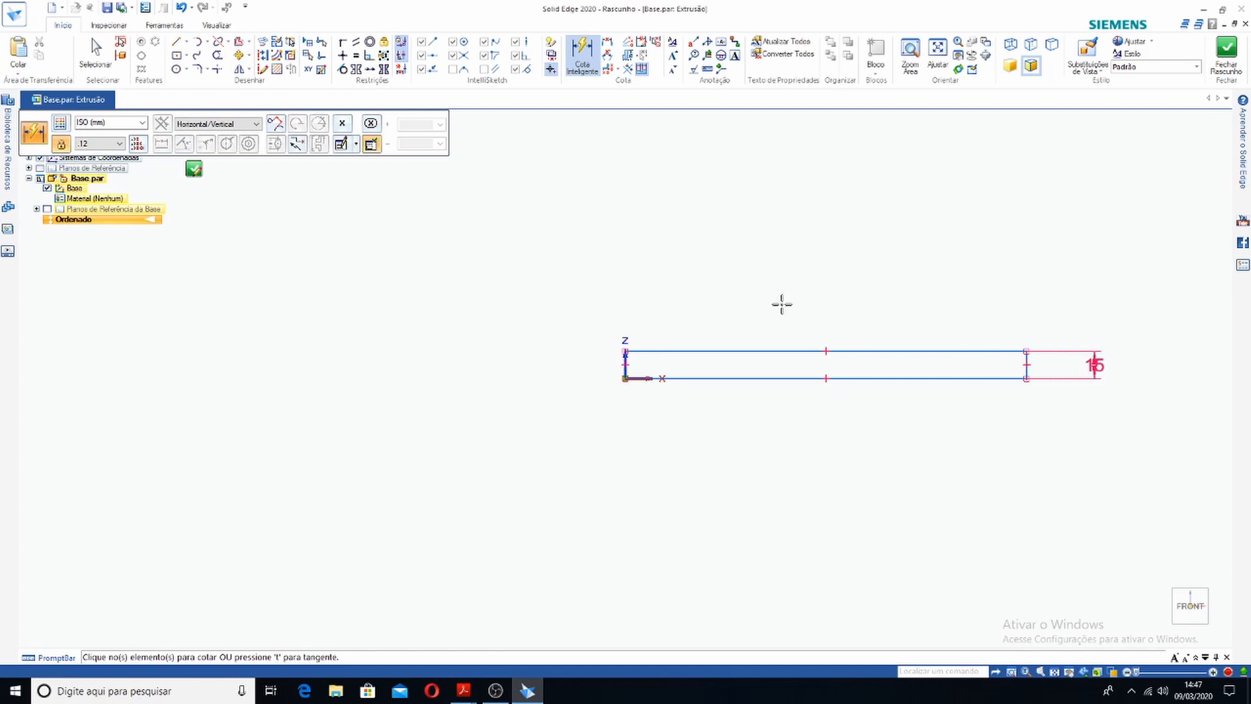
Dimension the rectangle's length at 130 mm and close the sketch
left_click(860, 376)
left_click(893, 431)
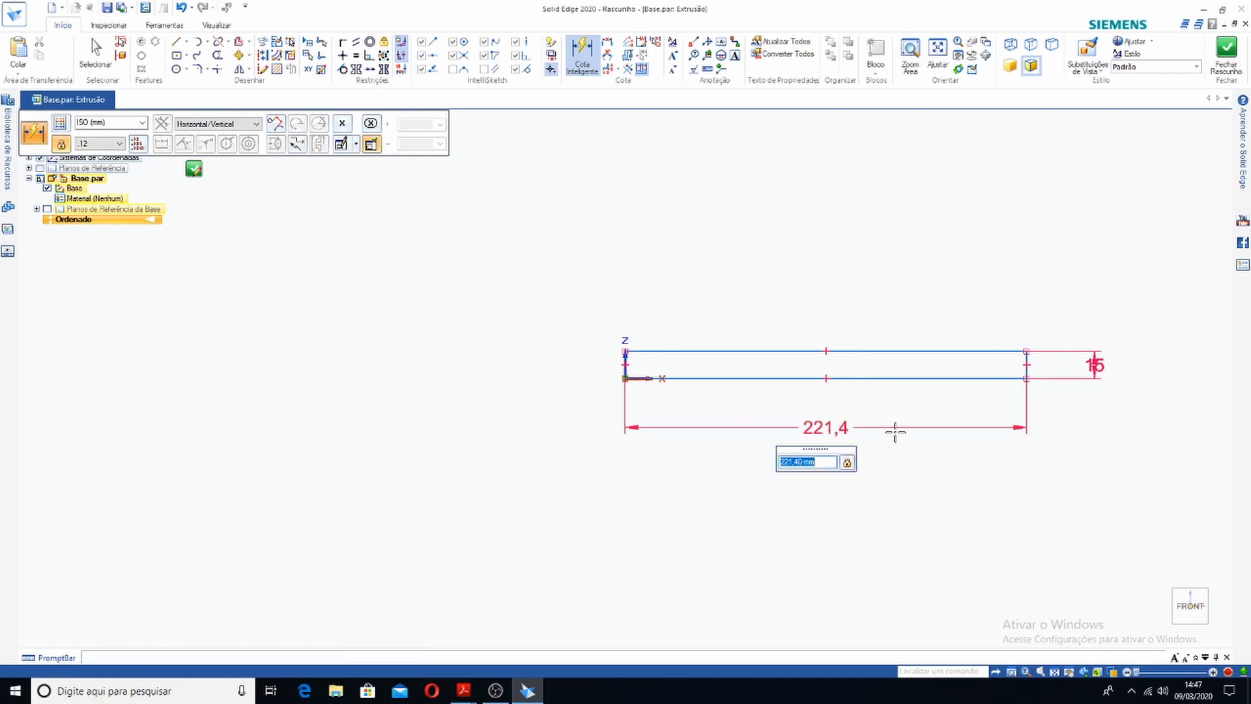
type("130")
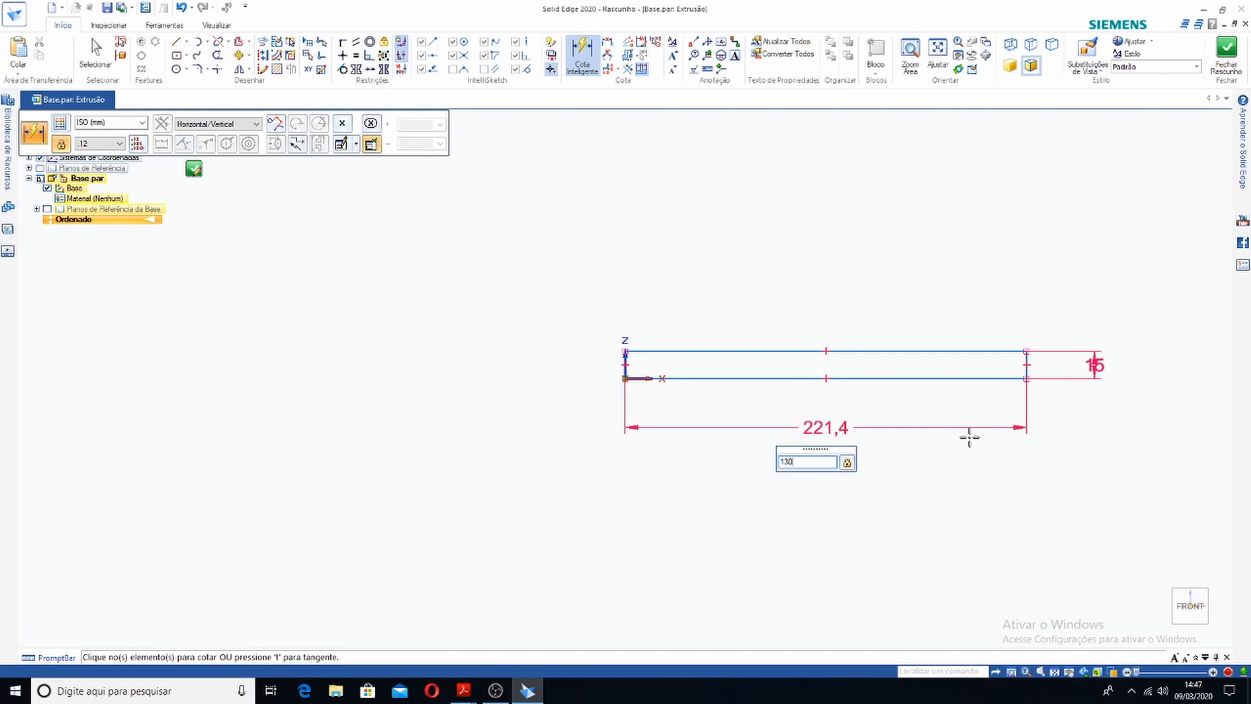
key("Return")
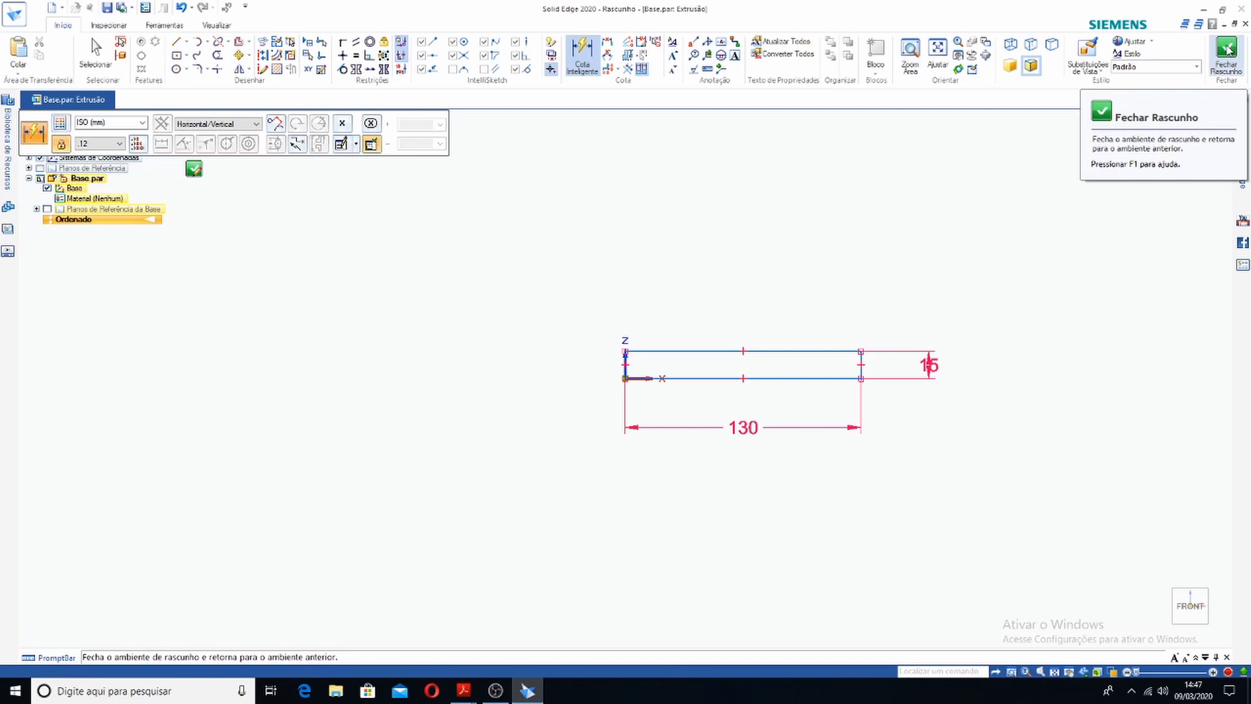
left_click(193, 171)
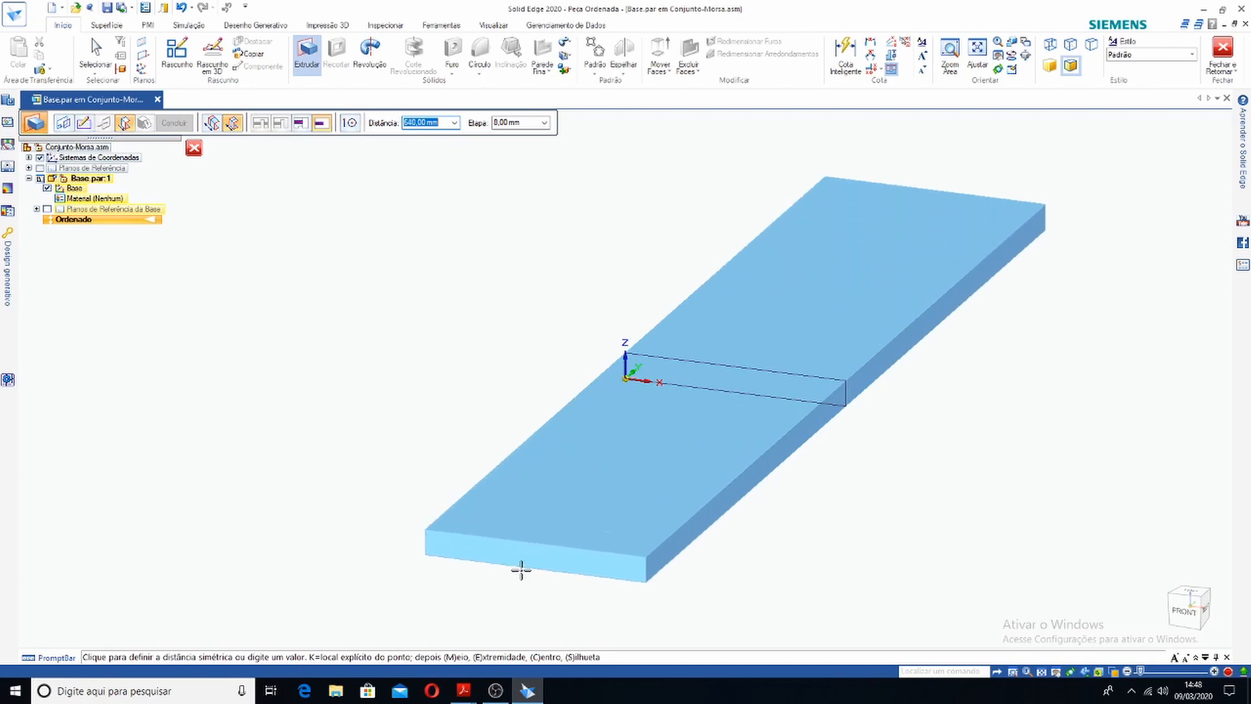
Consult the base width in Desenhos-Morsa-Detalhe-1.pdf and extrude the profile symmetrically by 60 mm in Solid Edge
mouse_move(468, 698)
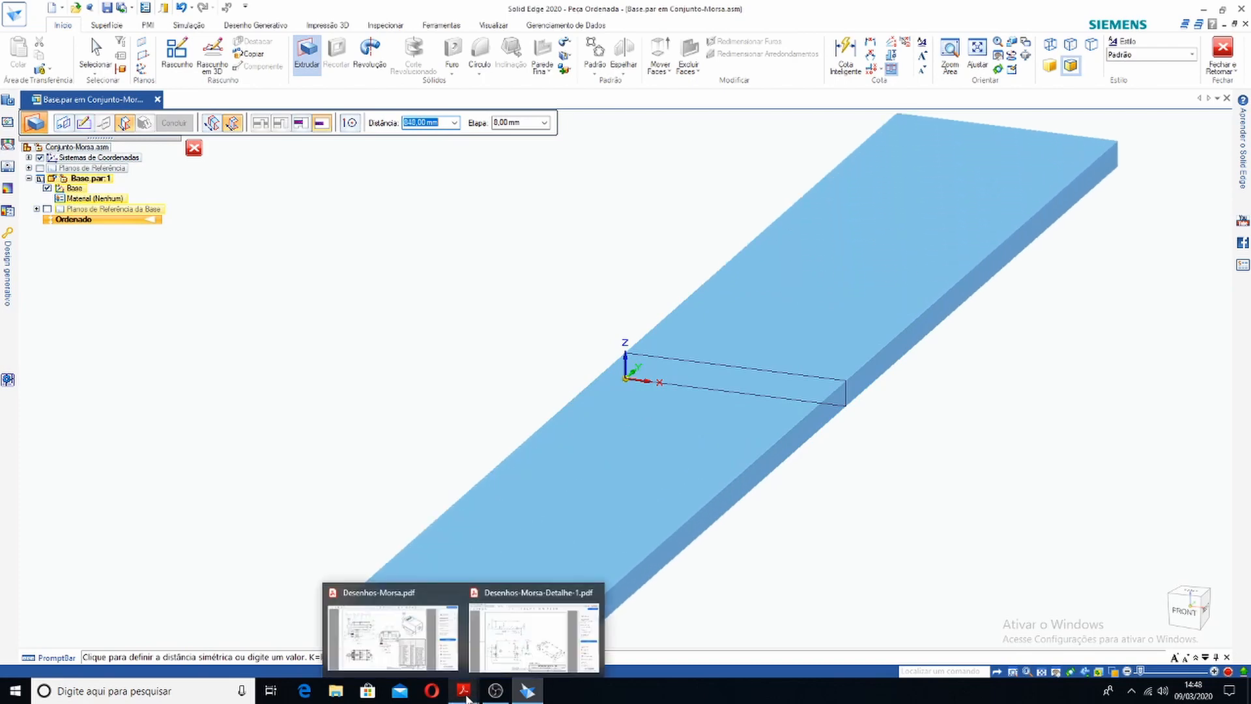
left_click(492, 657)
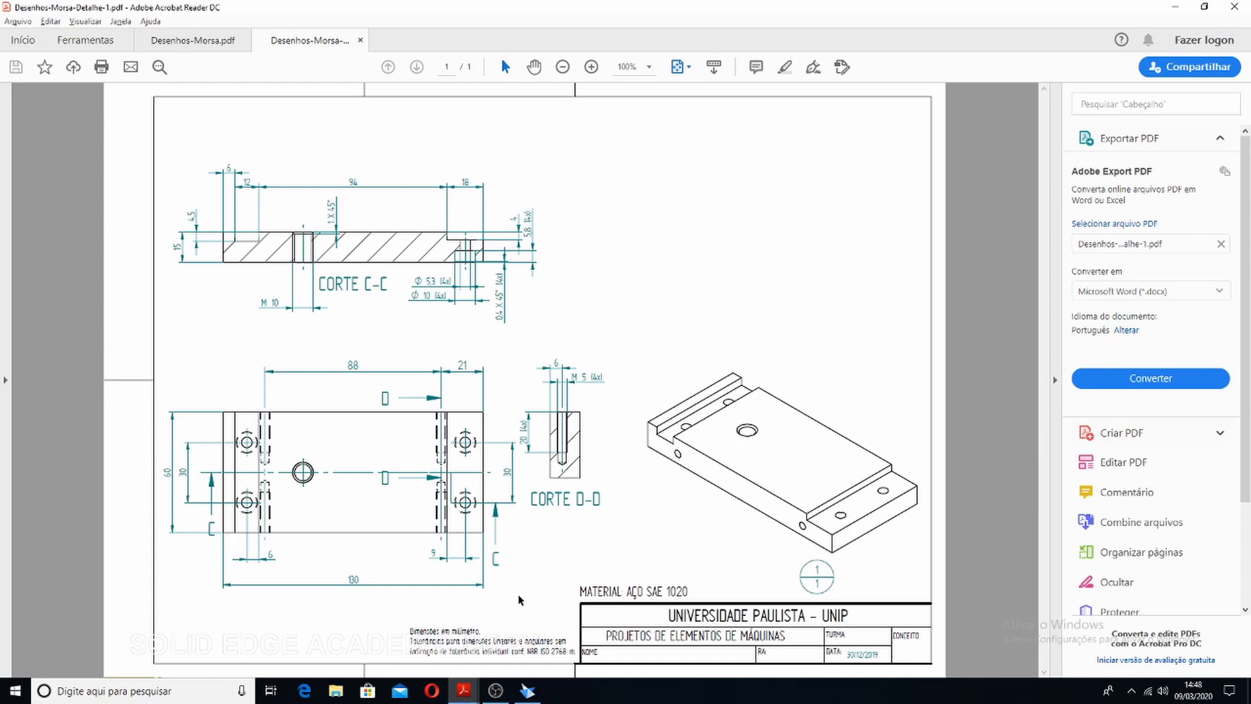
left_click(526, 691)
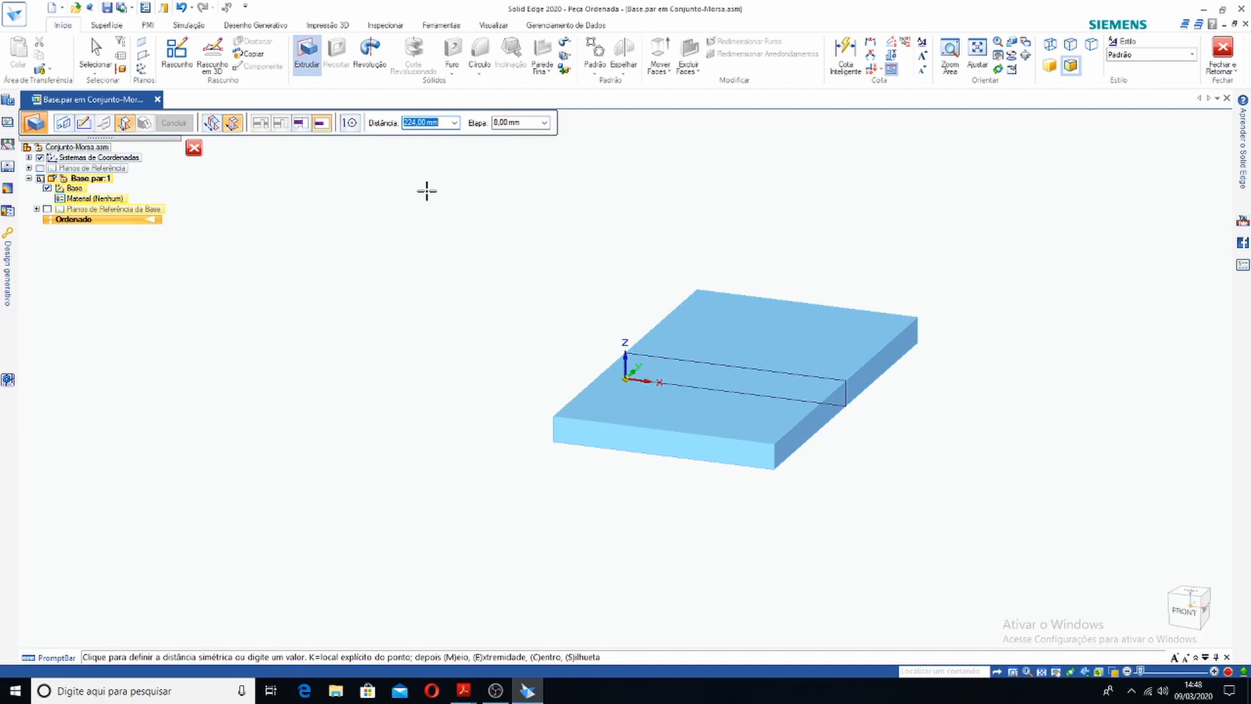
type("60")
key("Return")
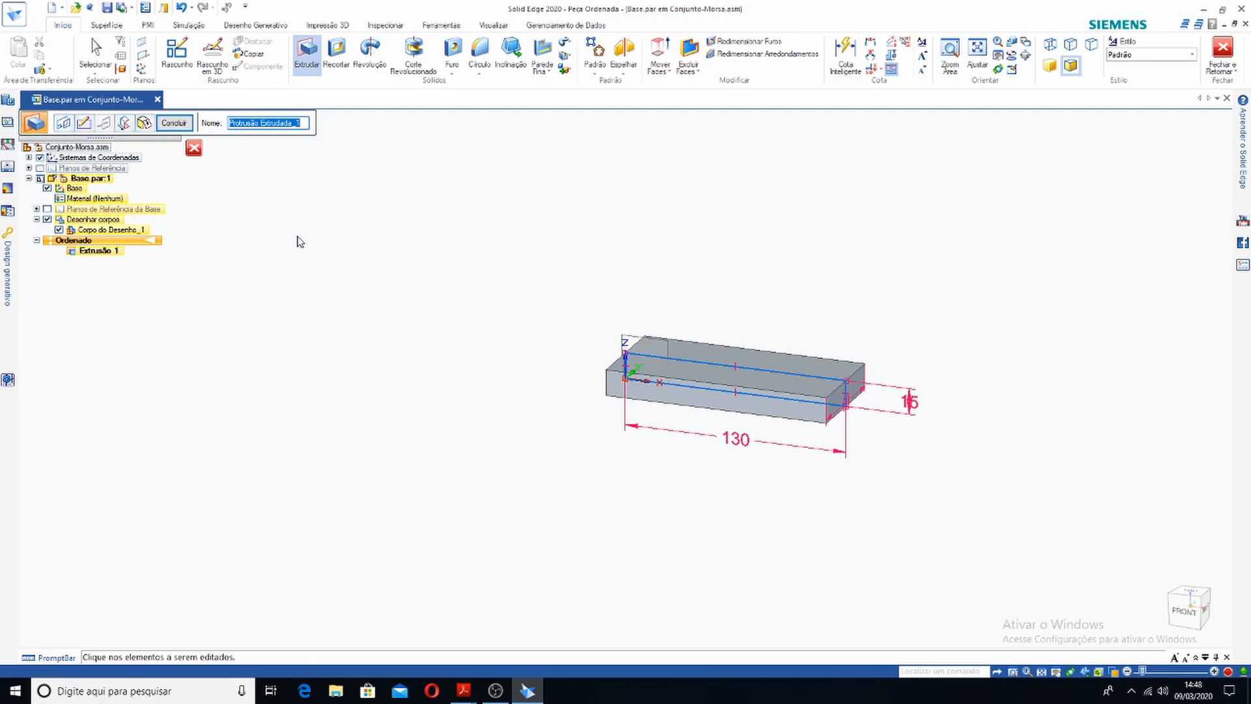
Name the extruded feature Corpo and finish it
type("Corpo")
left_click(174, 124)
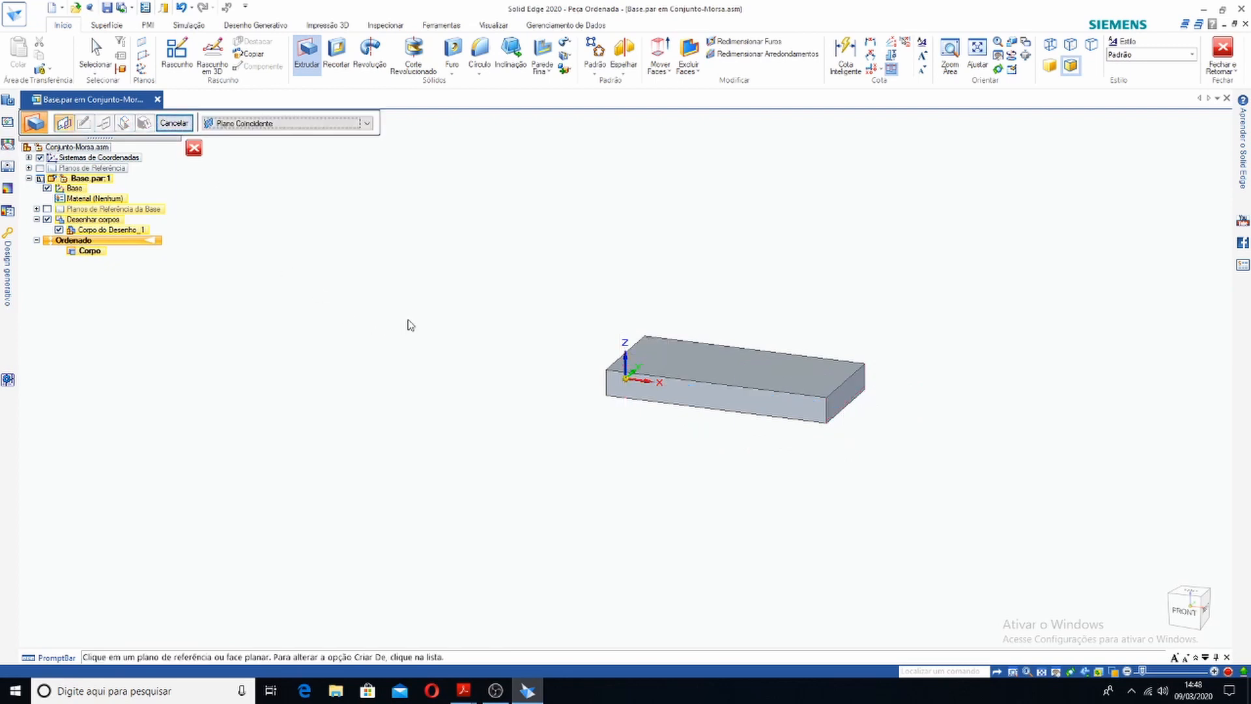
left_click(305, 69)
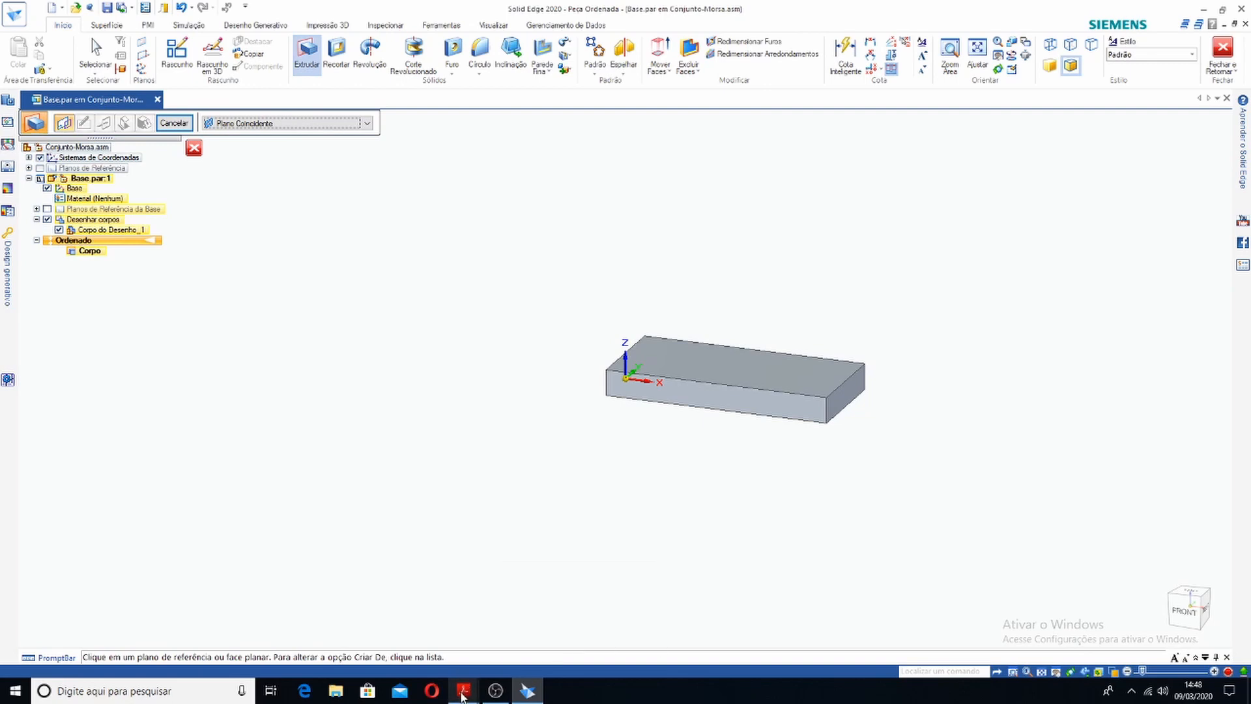
Examine section C-C in Desenhos-Morsa-Detalhe-1.pdf at 150% zoom for the recess dimensions, and return to Solid Edge
mouse_move(462, 696)
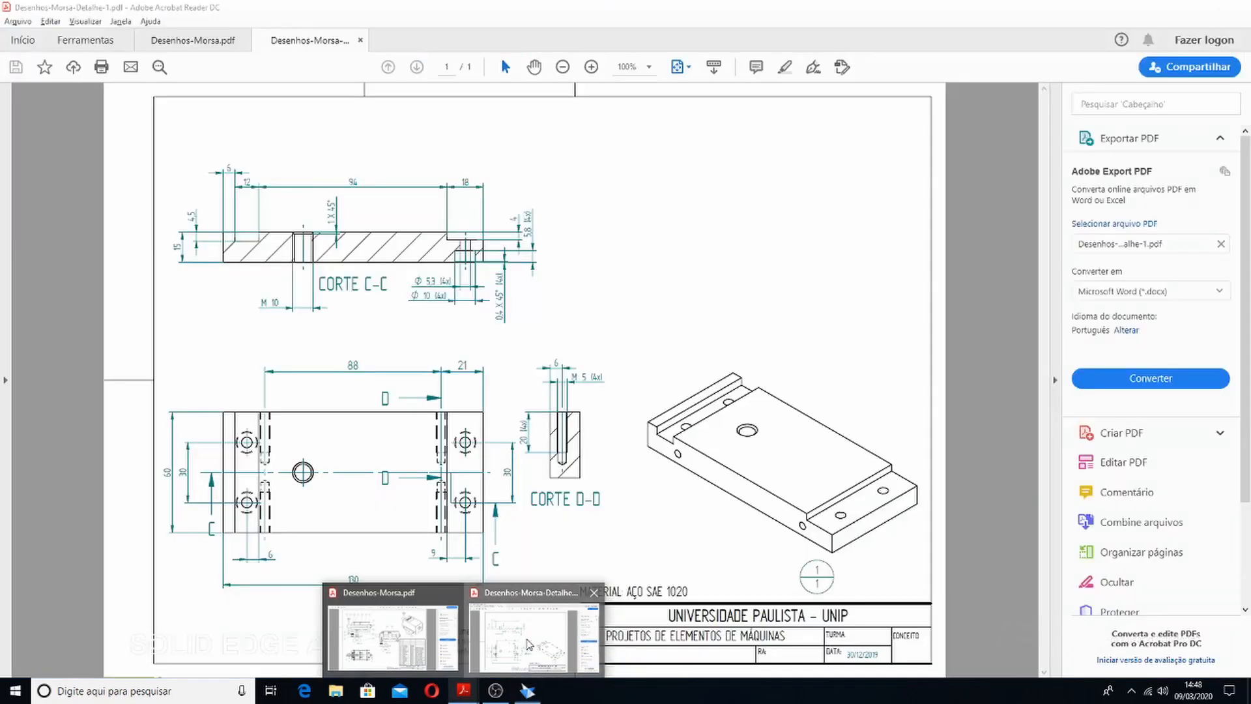
left_click(526, 637)
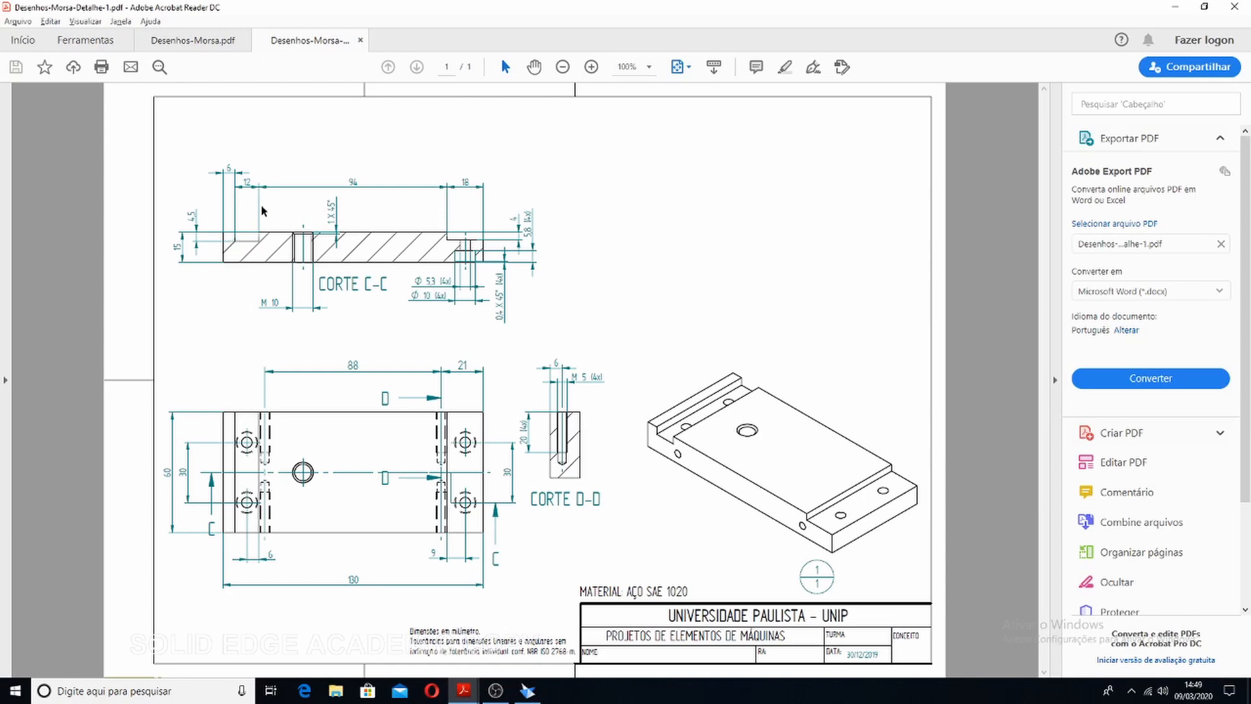
left_click(591, 66)
left_click(591, 66)
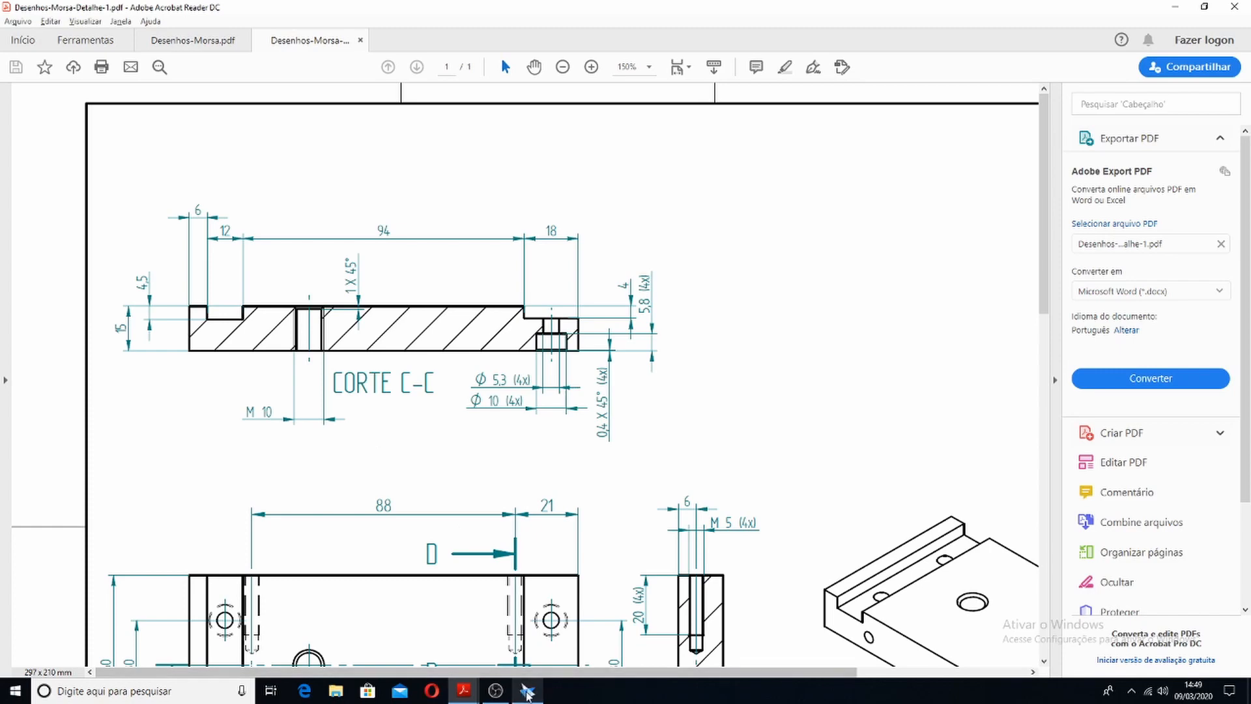
left_click(527, 689)
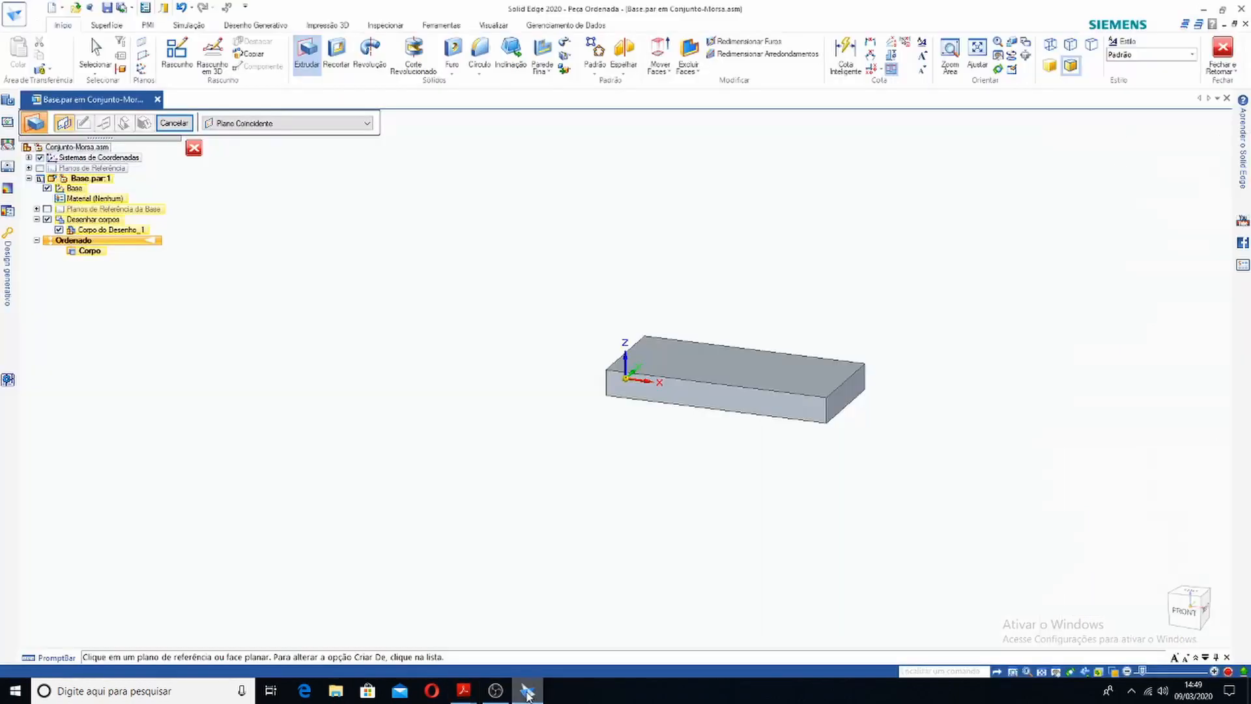
Start a cut on the body's front face and sketch a two-point rectangle down from its upper edge, near the origin end
left_click(337, 55)
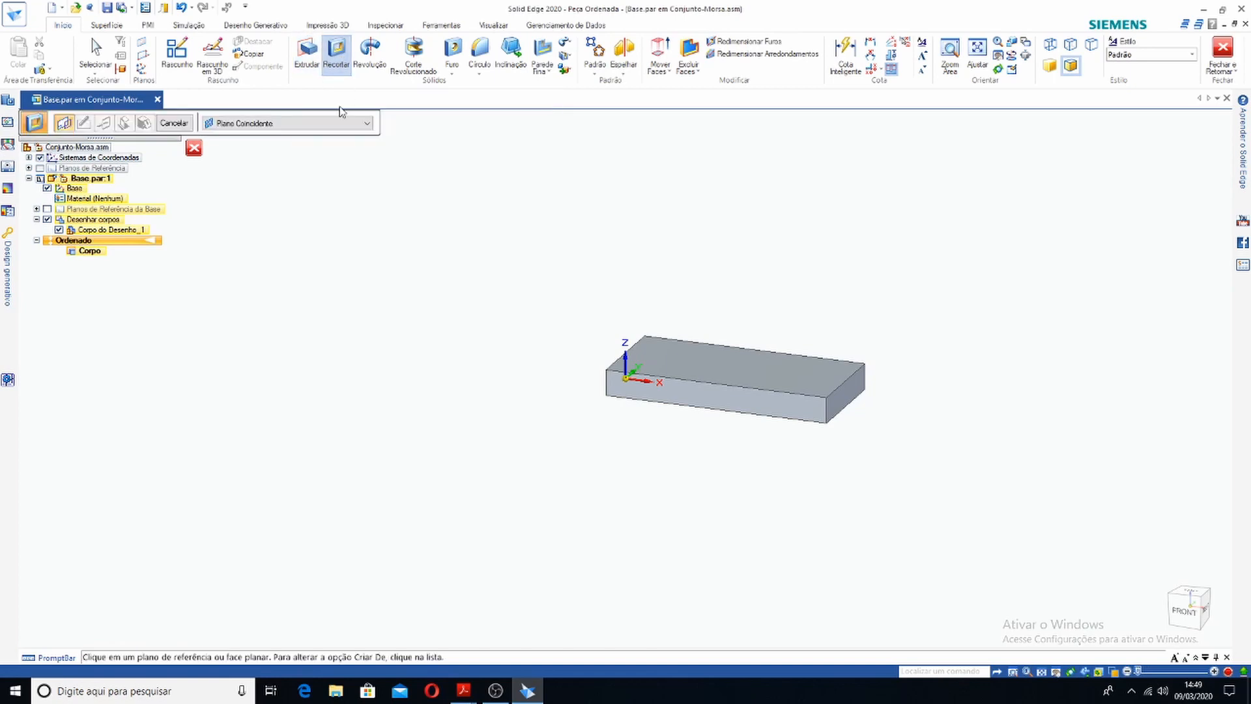
left_click(677, 395)
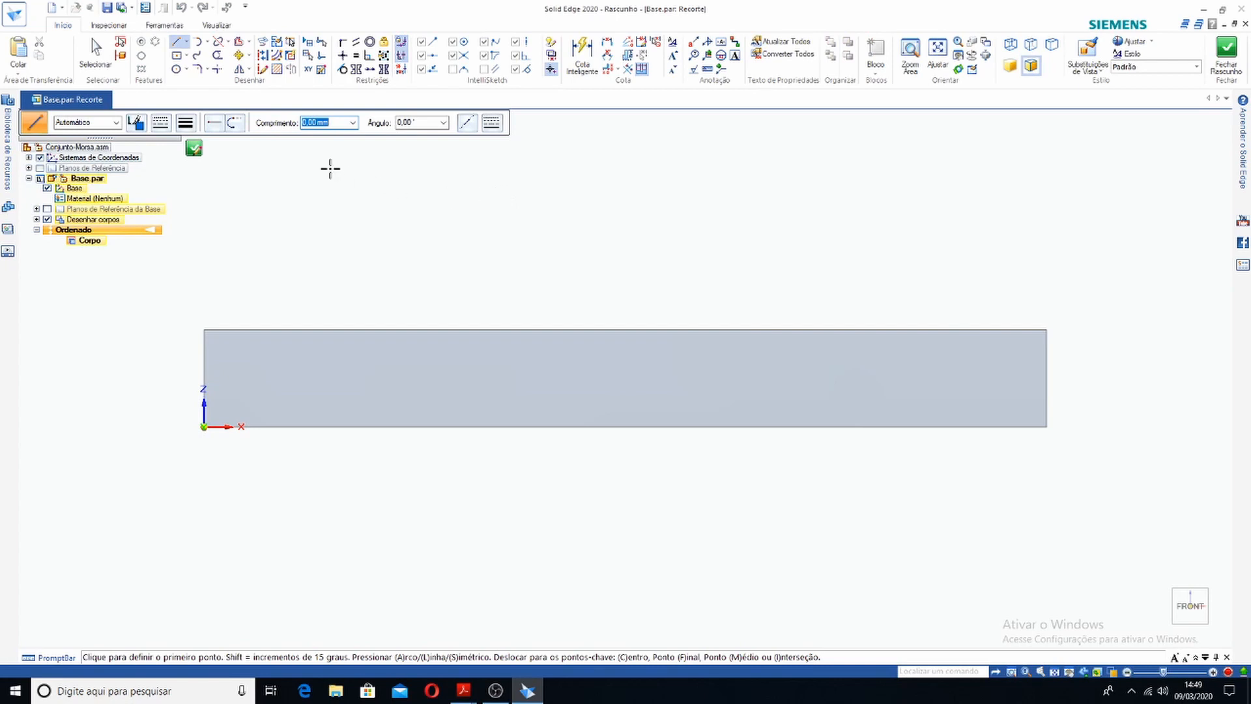
left_click(187, 59)
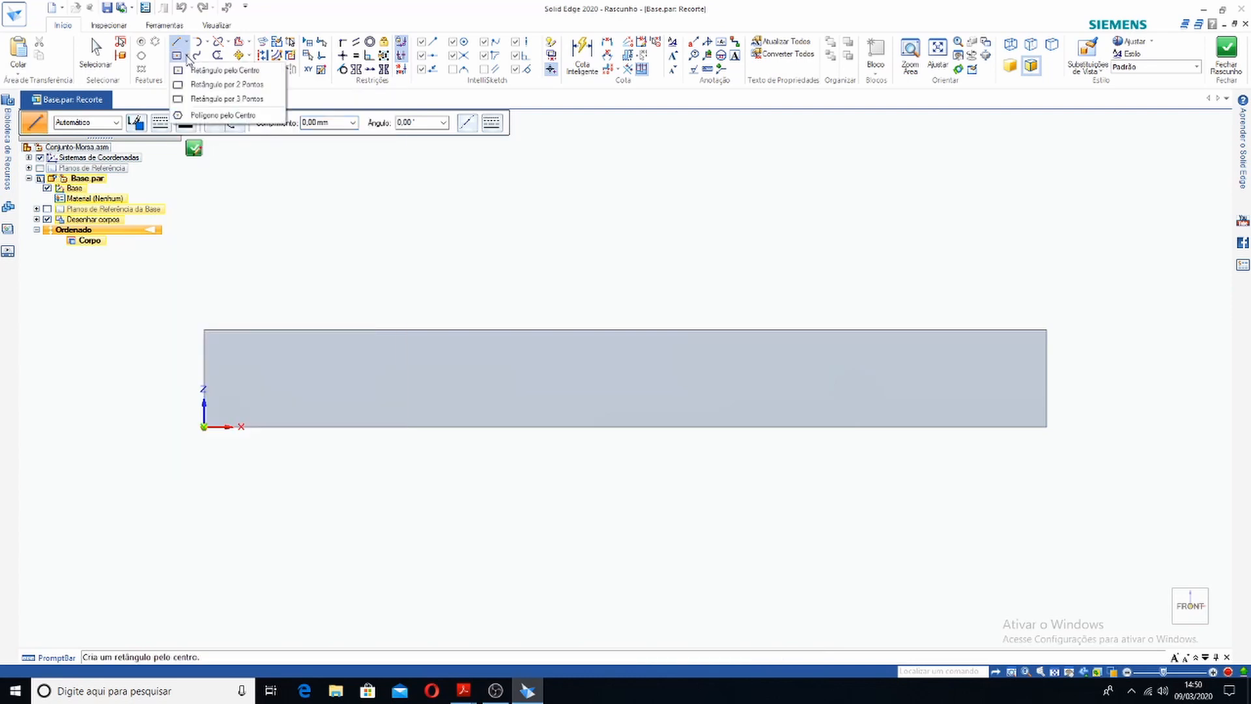
left_click(204, 88)
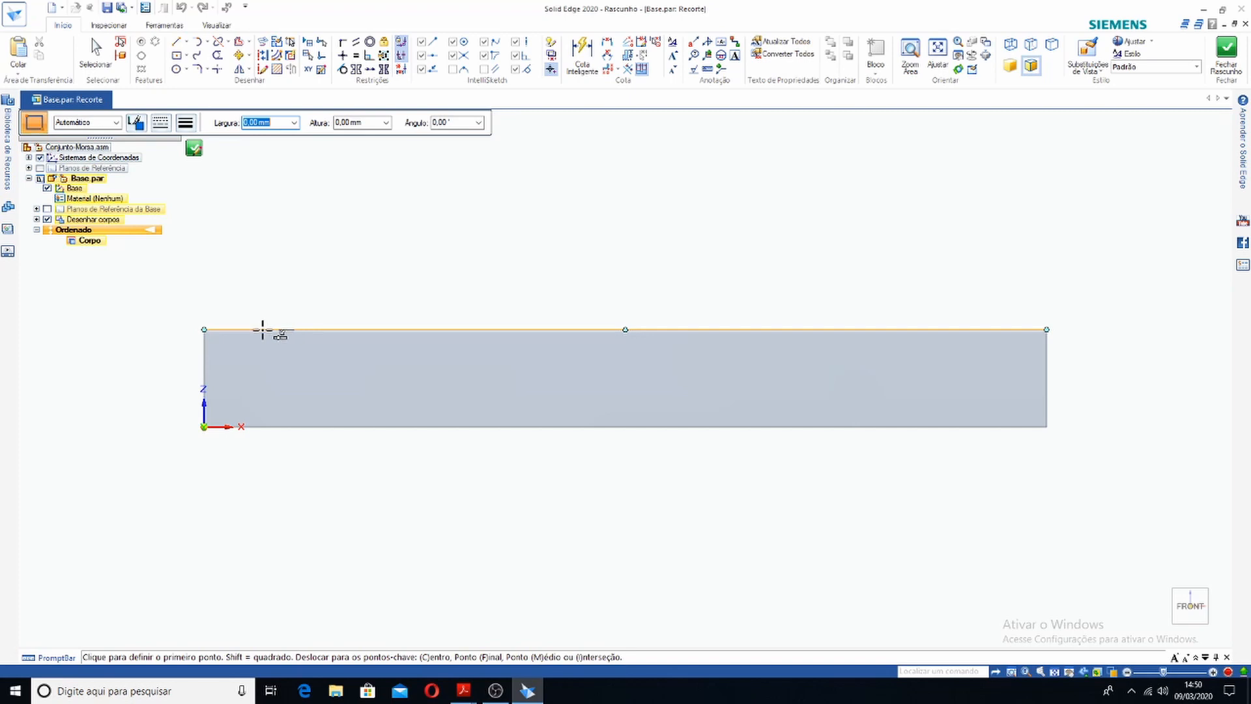
left_click(262, 329)
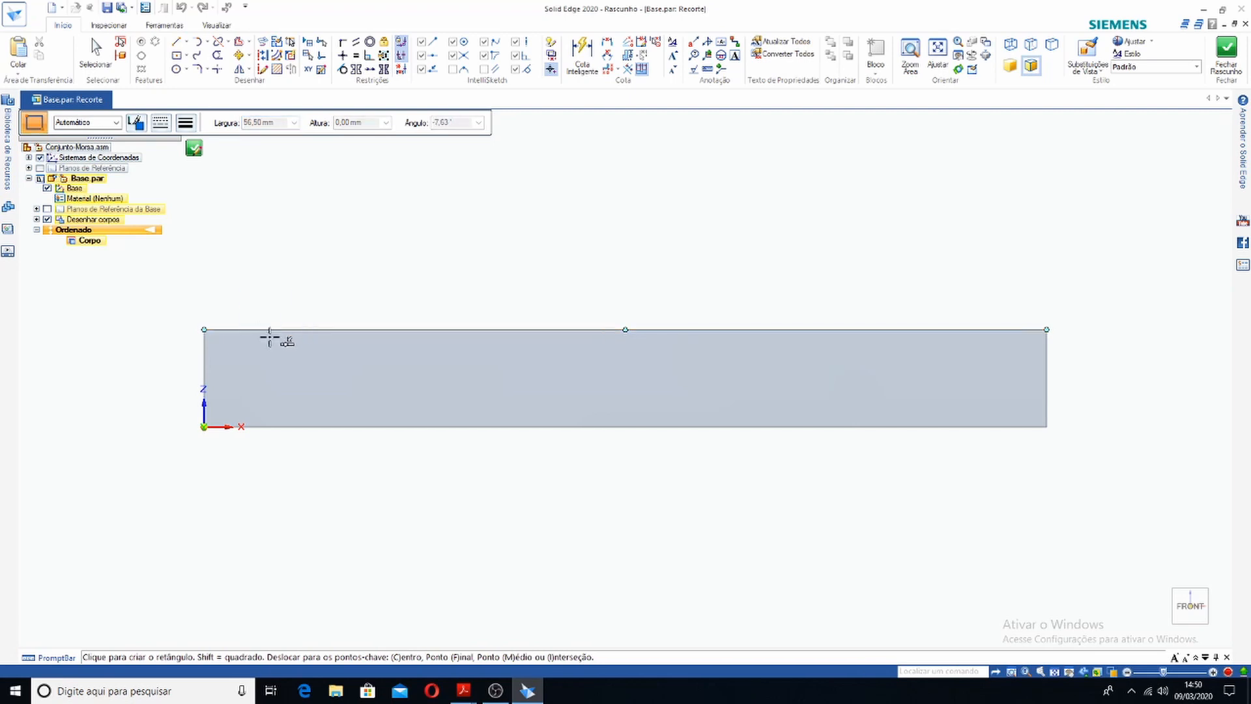
left_click(408, 366)
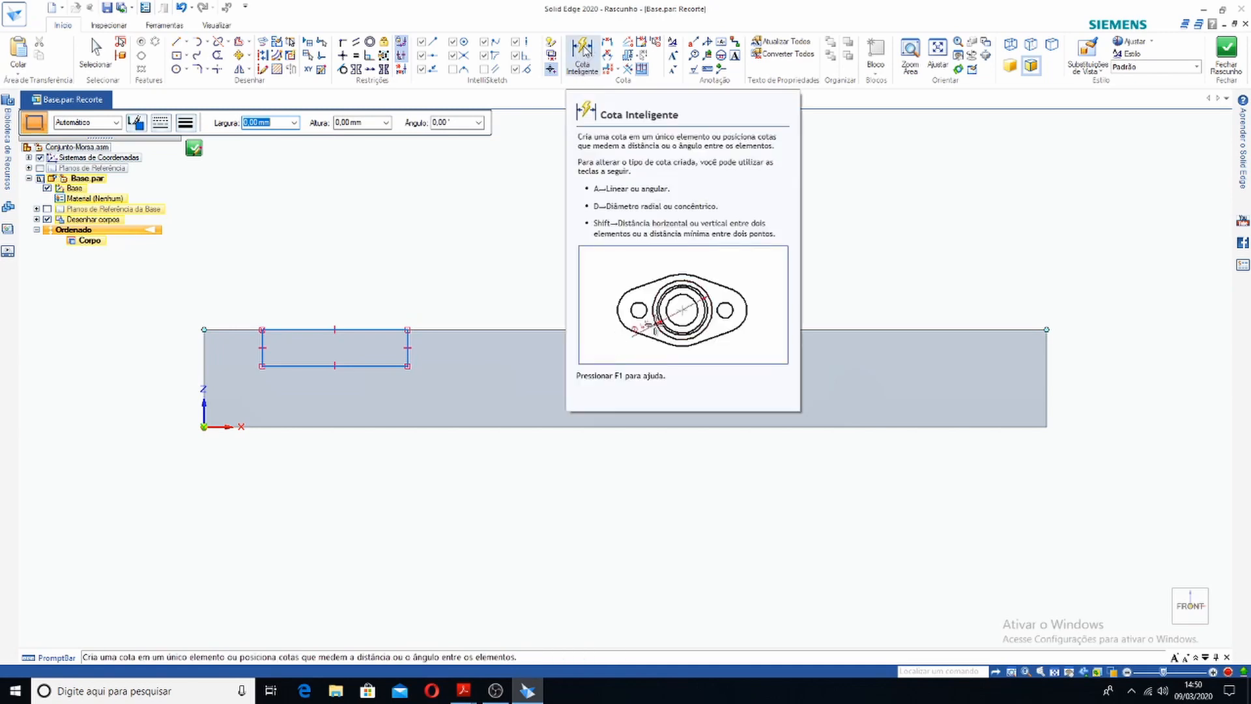
Check section C-C in Desenhos-Morsa-Detalhe-1.pdf, and in Solid Edge dimension the rectangle 6 mm from the body's end edge at the origin
mouse_move(464, 694)
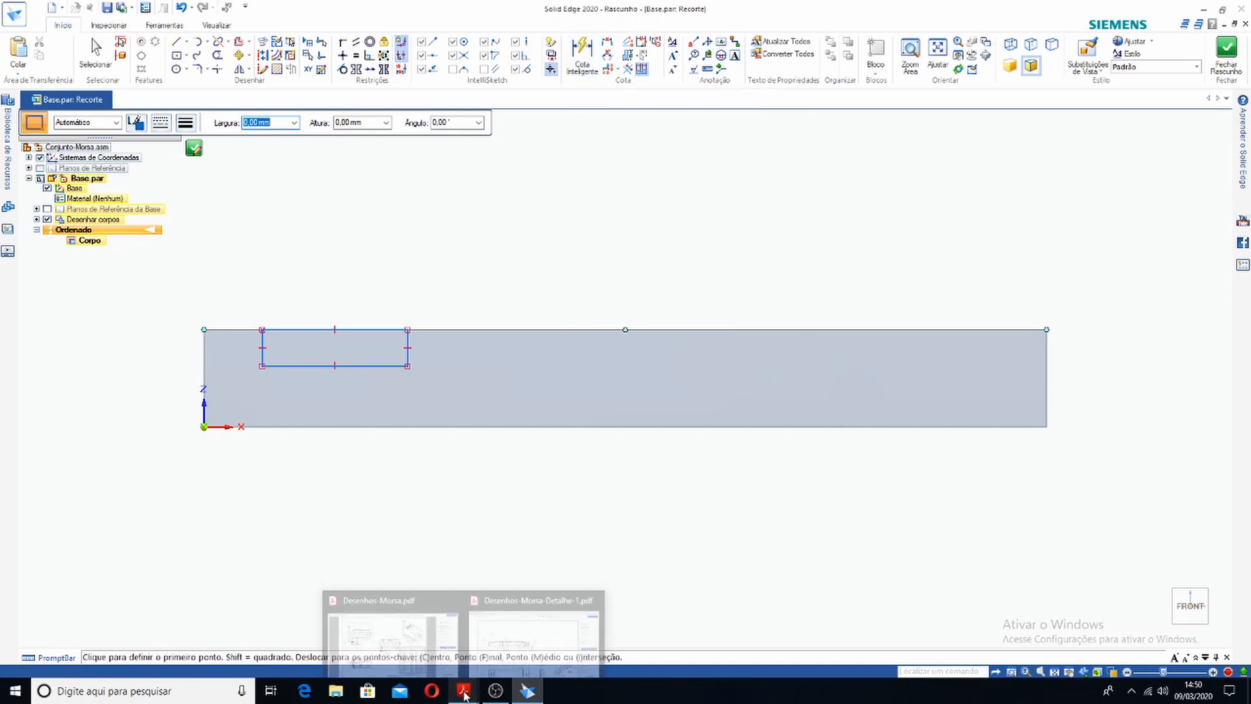
left_click(498, 636)
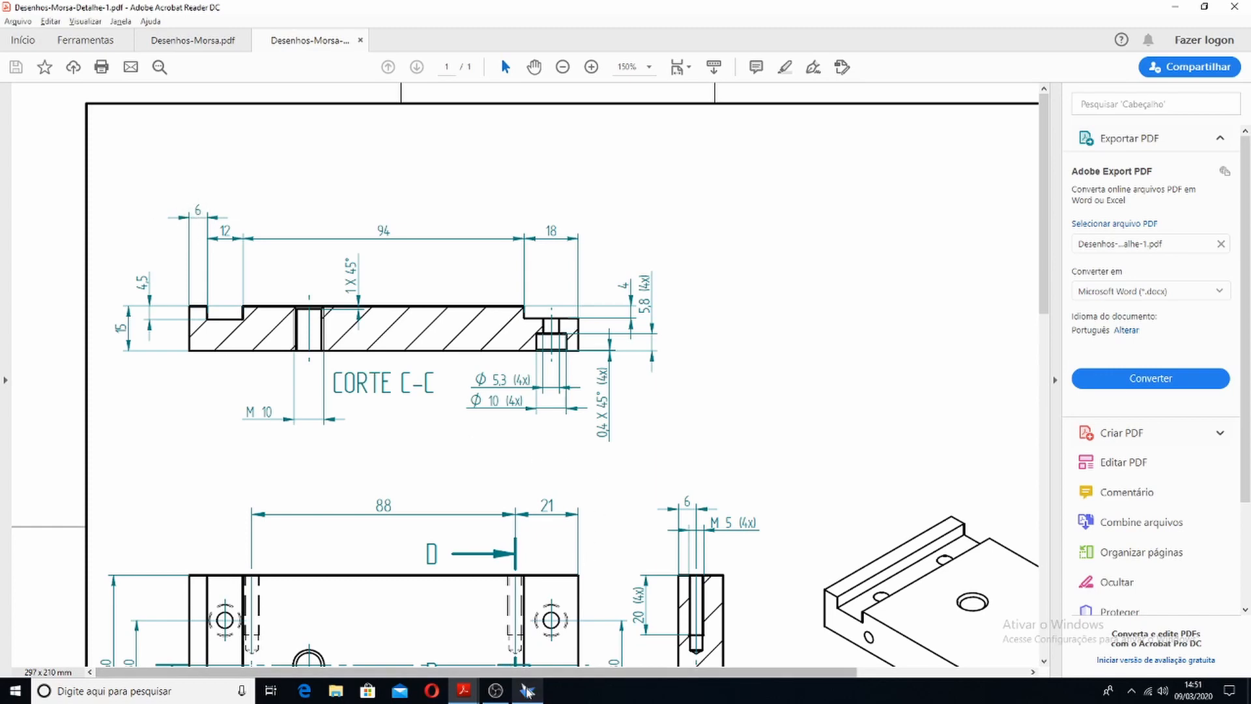
mouse_move(528, 692)
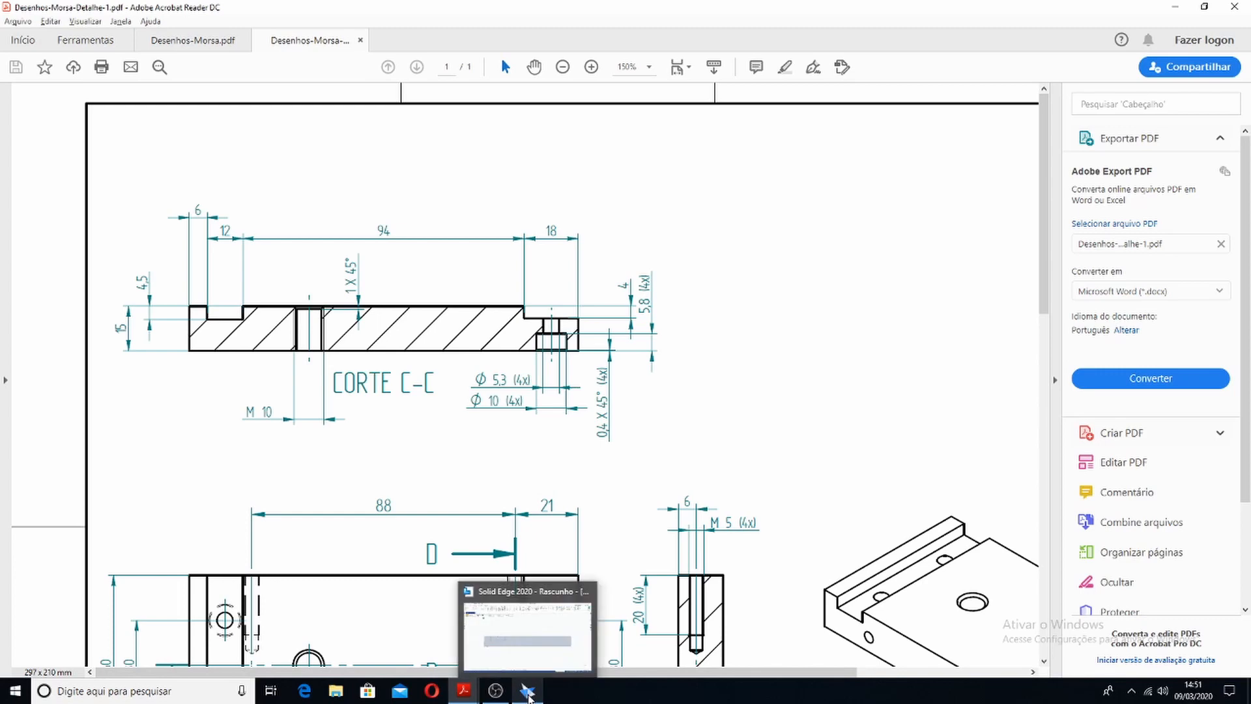
left_click(527, 692)
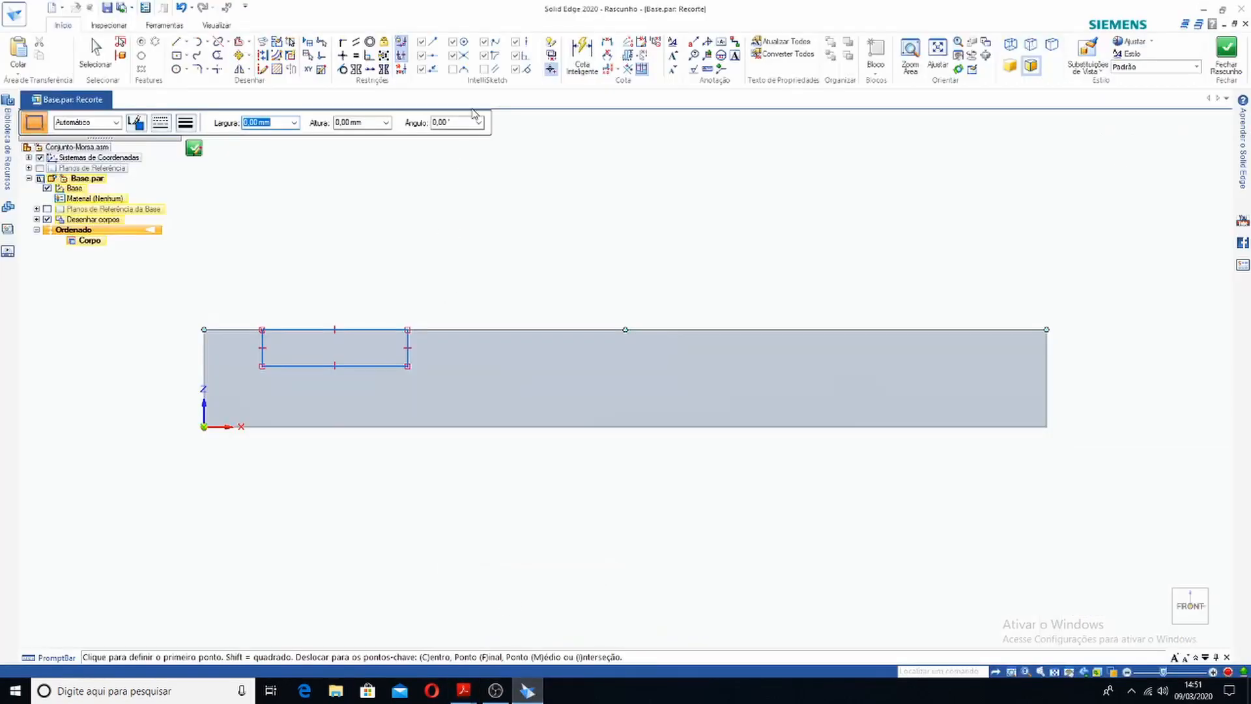
left_click(582, 52)
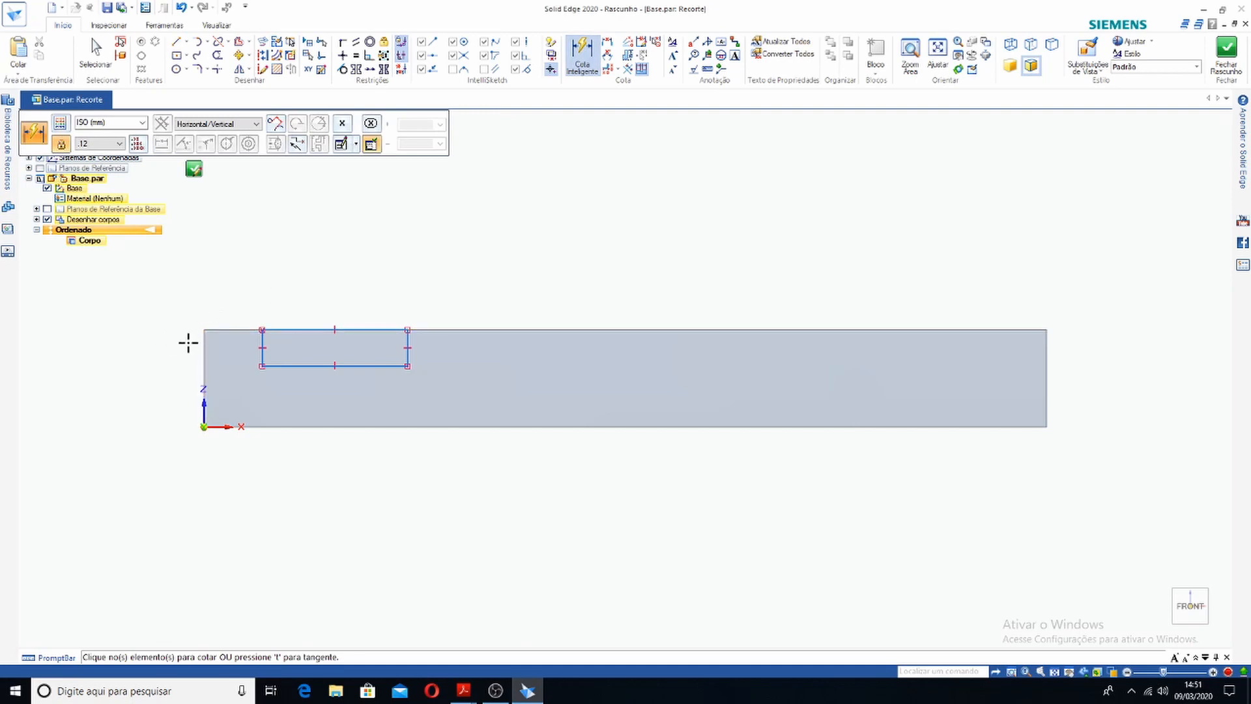
left_click(203, 341)
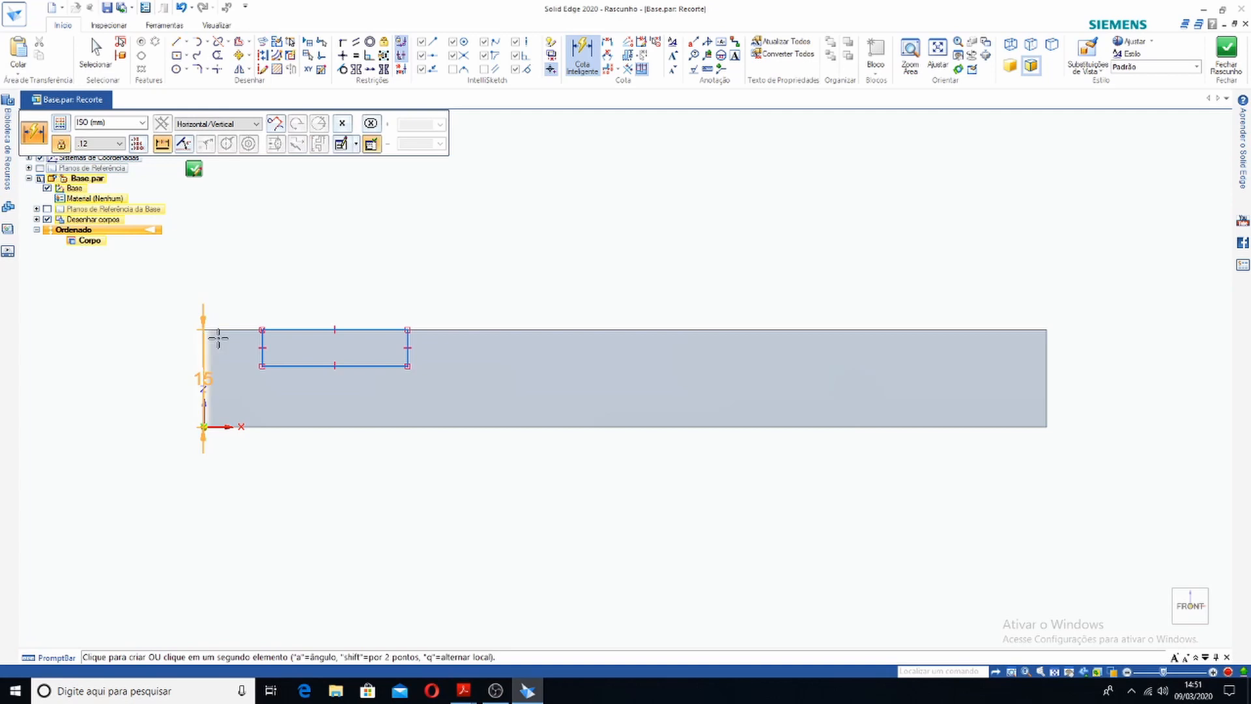
left_click(262, 334)
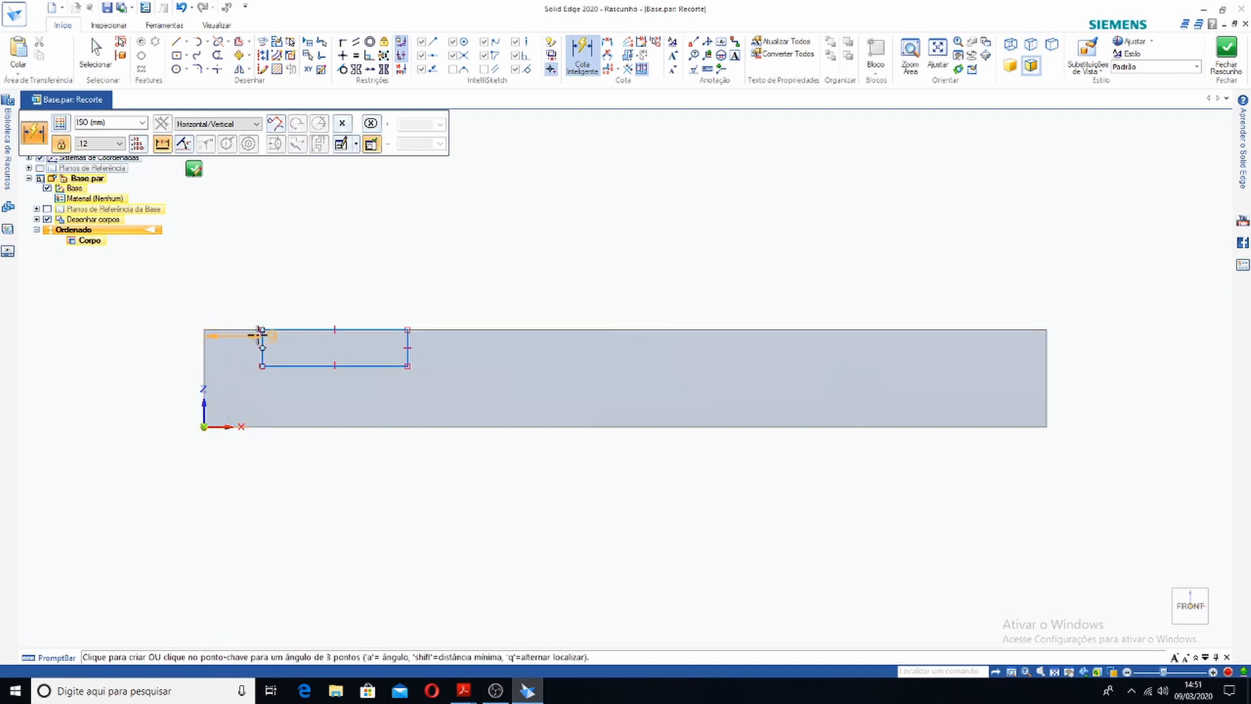
left_click(239, 259)
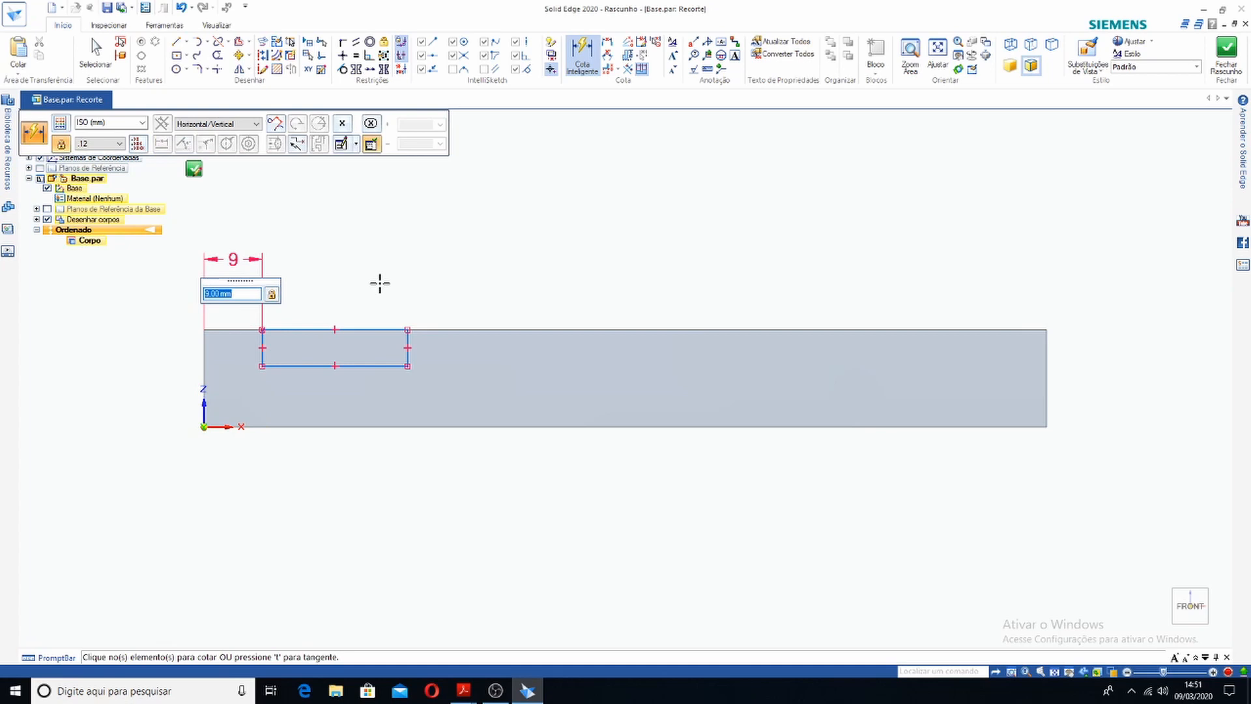
type("6")
key("Return")
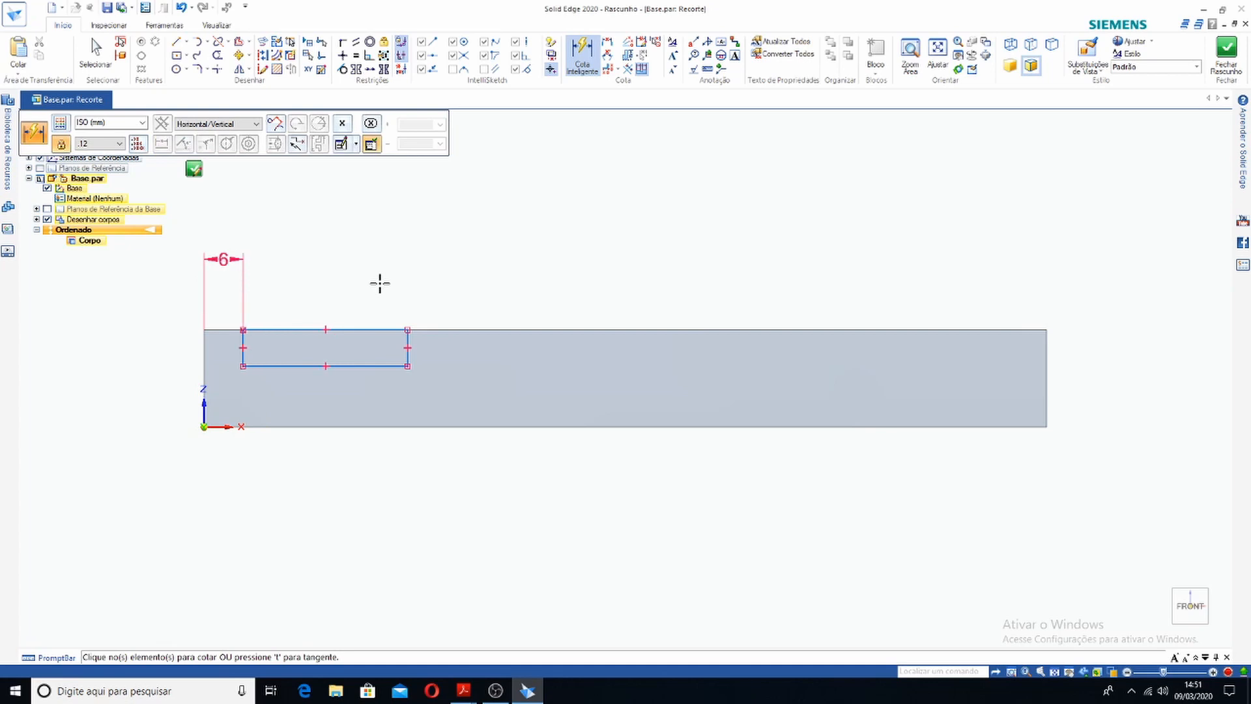
Dimension the slot rectangle to 4.5 mm deep and 12 mm wide
left_click(243, 338)
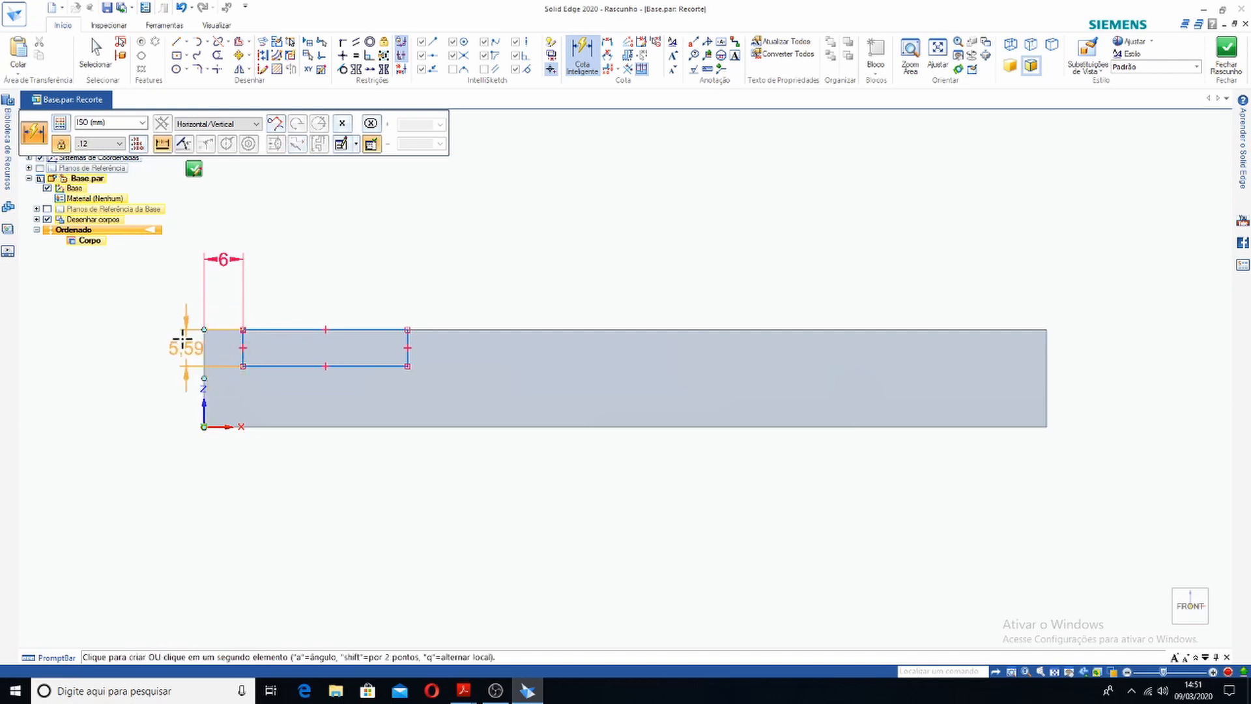
left_click(138, 347)
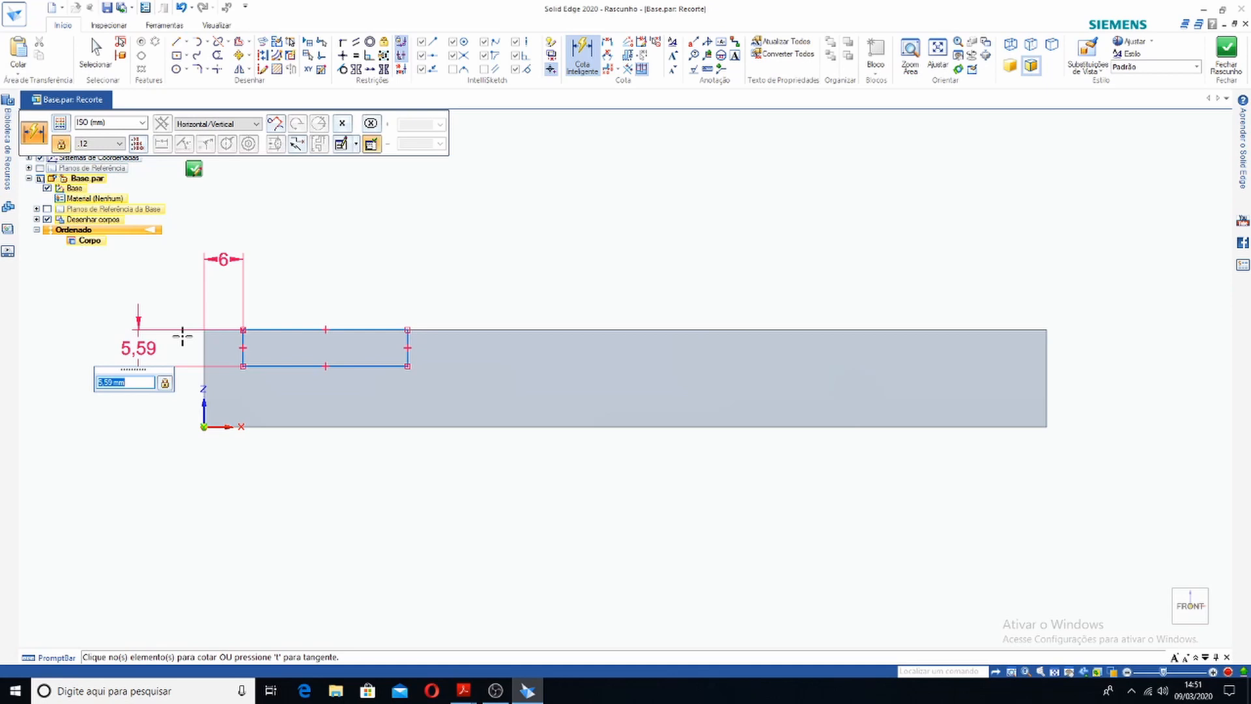
type("4,5")
key("Return")
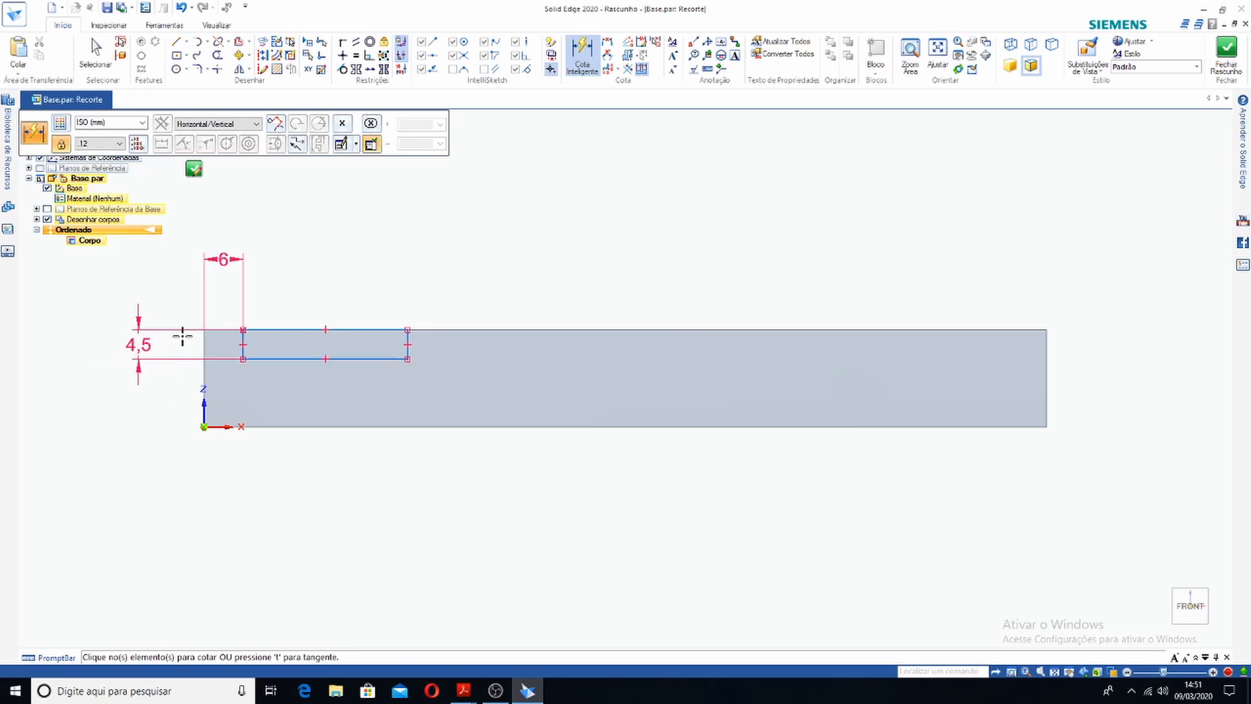
left_click(287, 329)
left_click(316, 283)
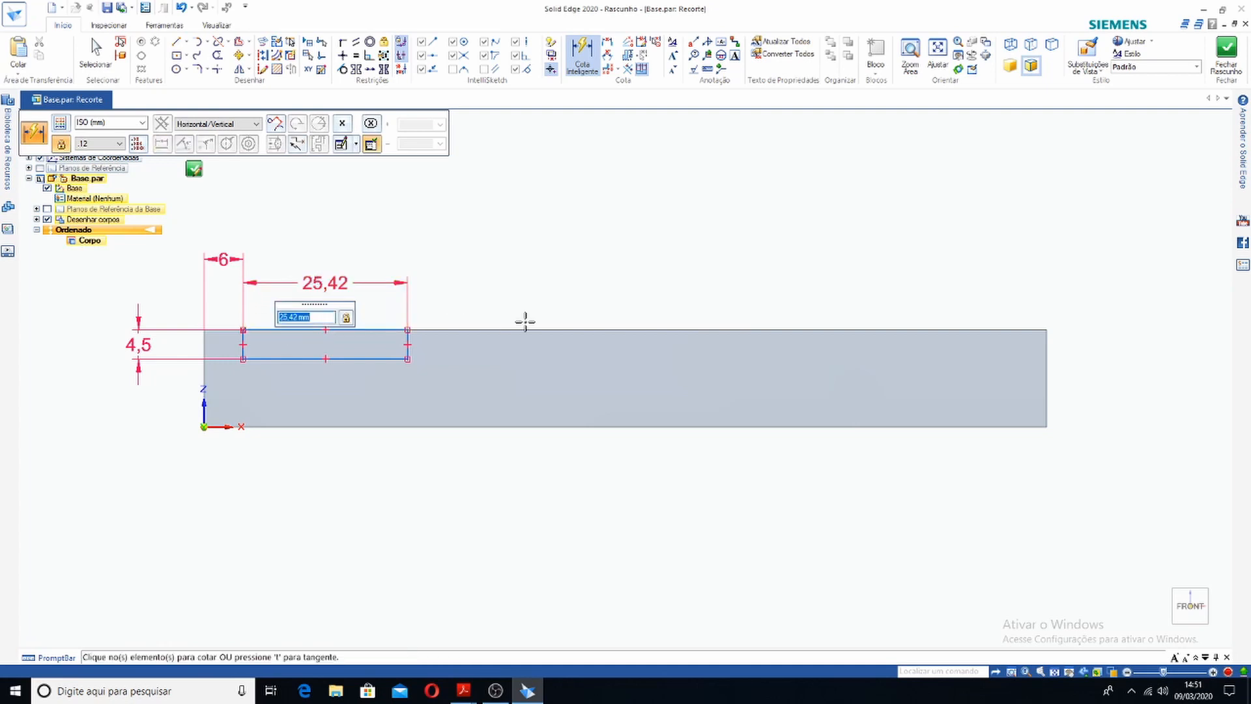
type("12")
key("Return")
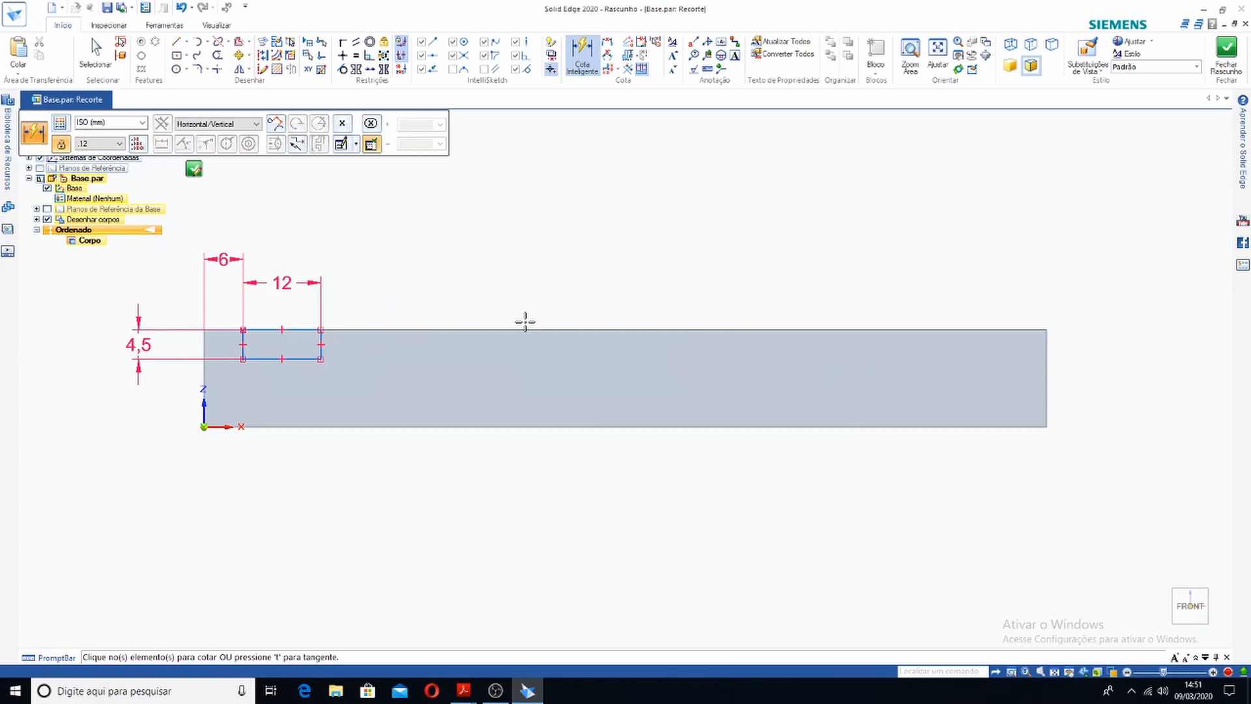
Close the sketch, cut the slot through the body's full width, and name the feature Rasgo 1
left_click(1226, 55)
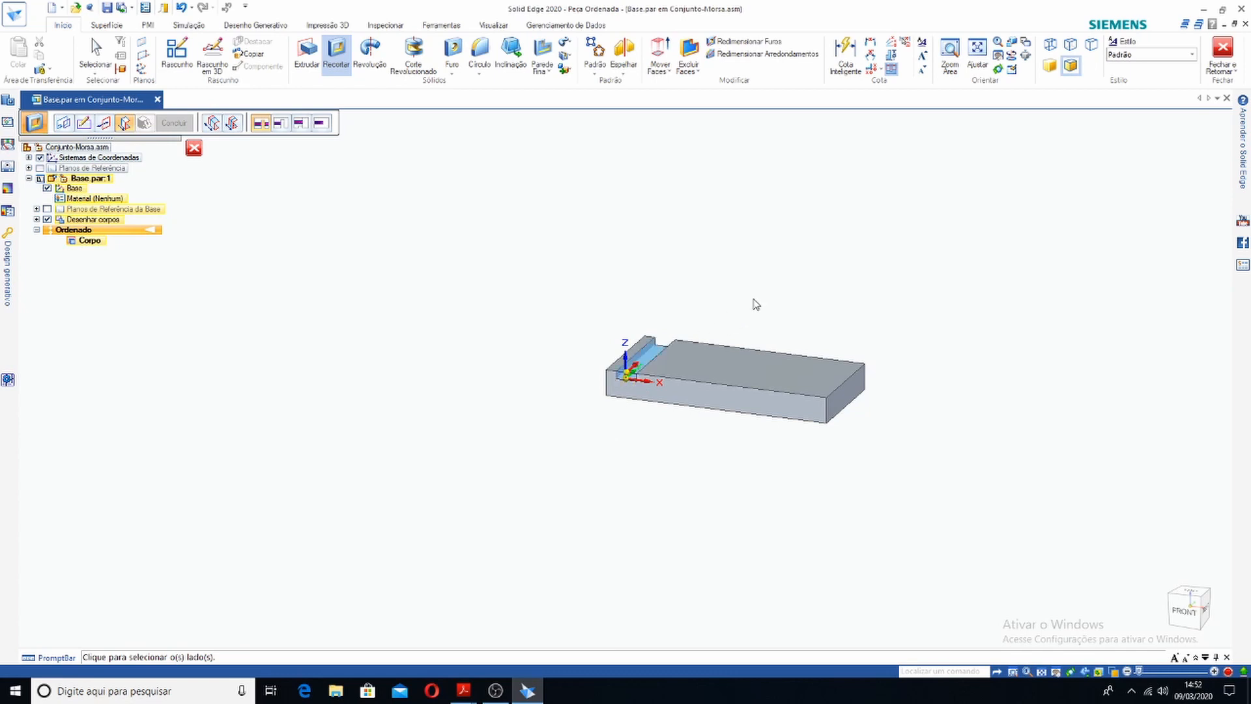
left_click(725, 323)
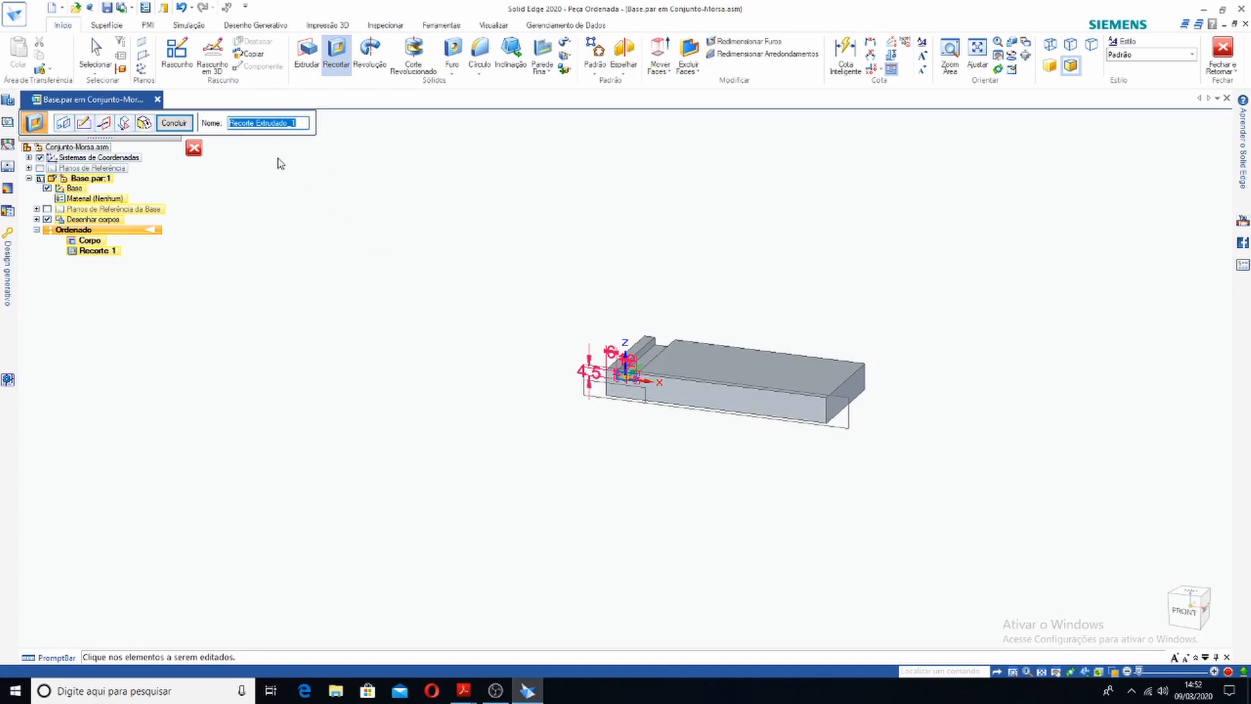
type("Rasgo 1")
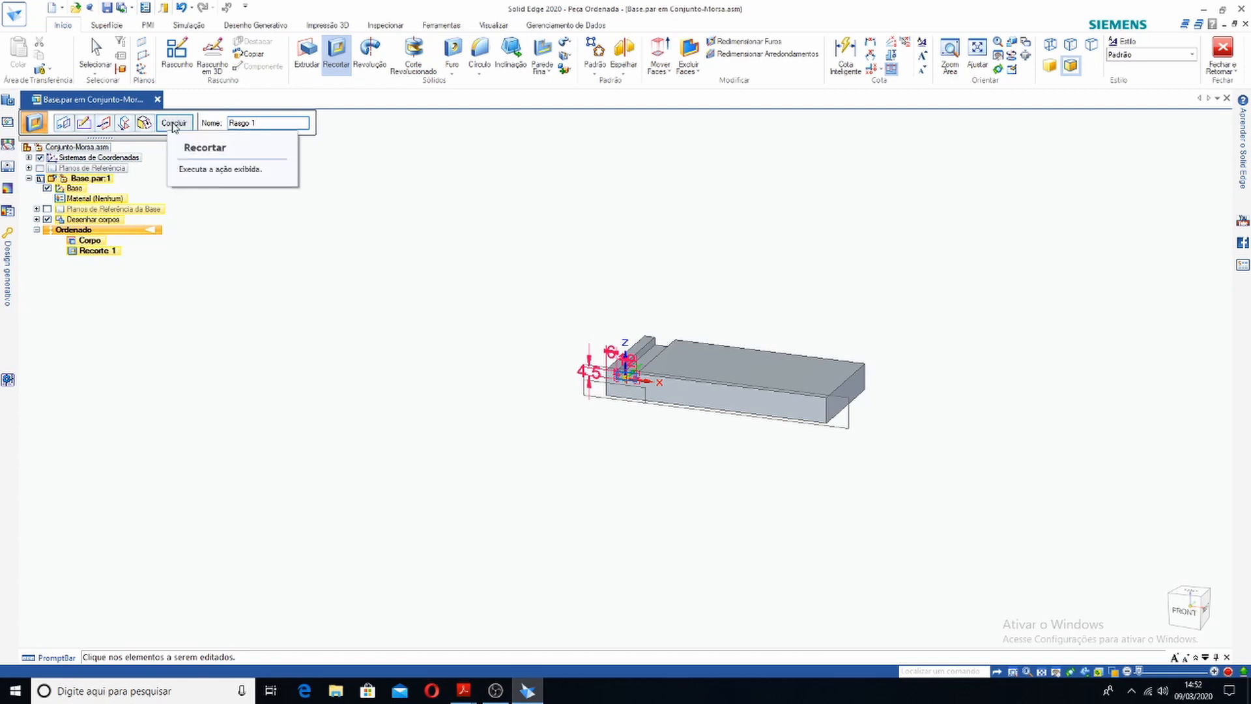
left_click(174, 124)
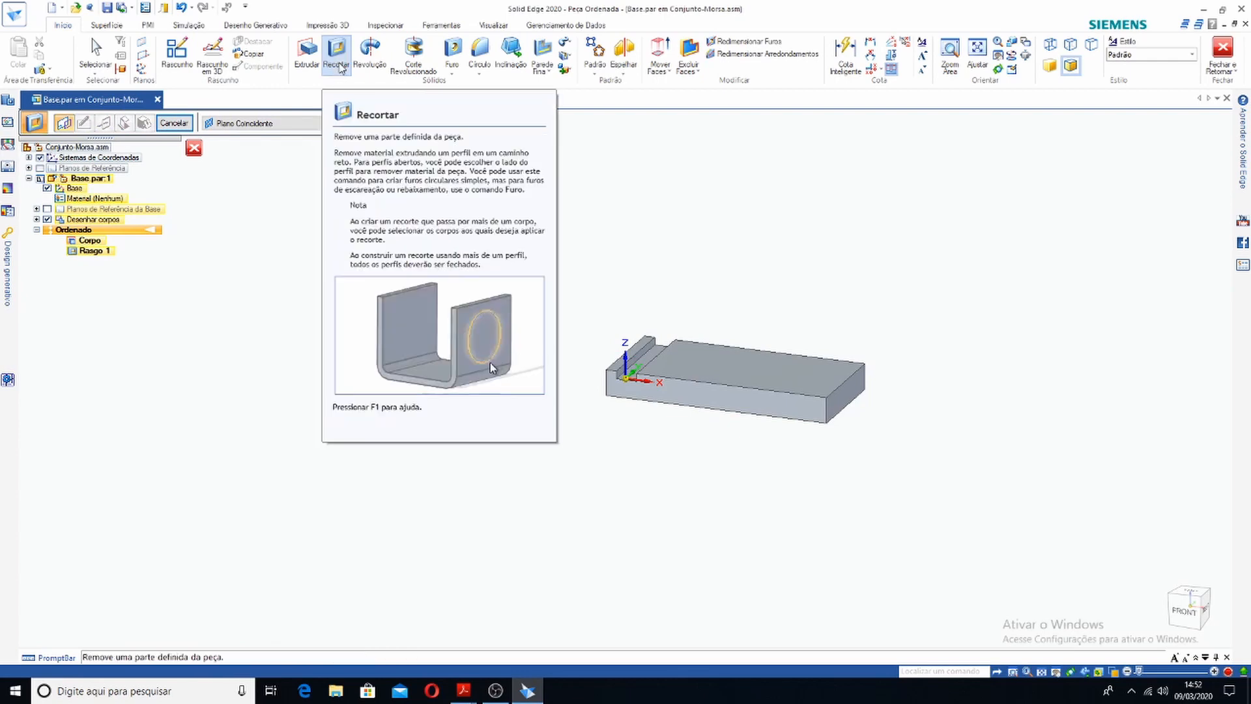
Start a cut on the front face, recheck section C-C in the detail PDF, and sketch a rectangle about 28.2 × 6.4 mm from the upper corner opposite the origin
left_click(782, 408)
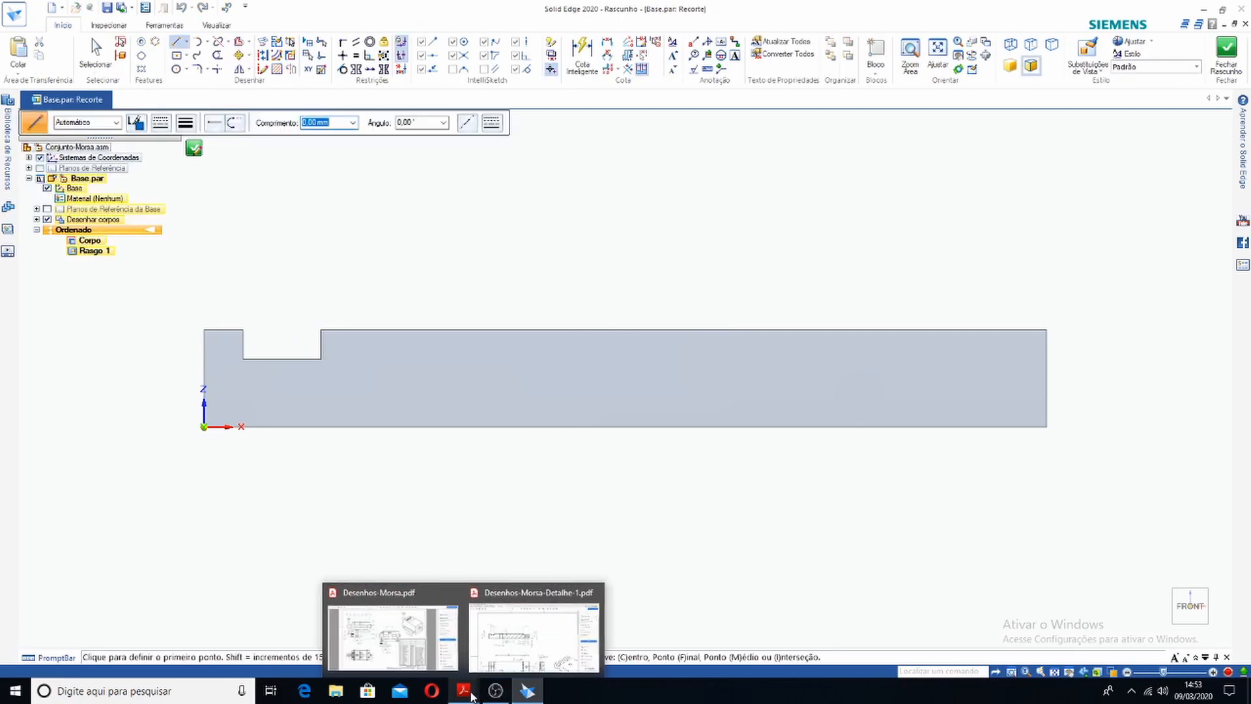
left_click(525, 656)
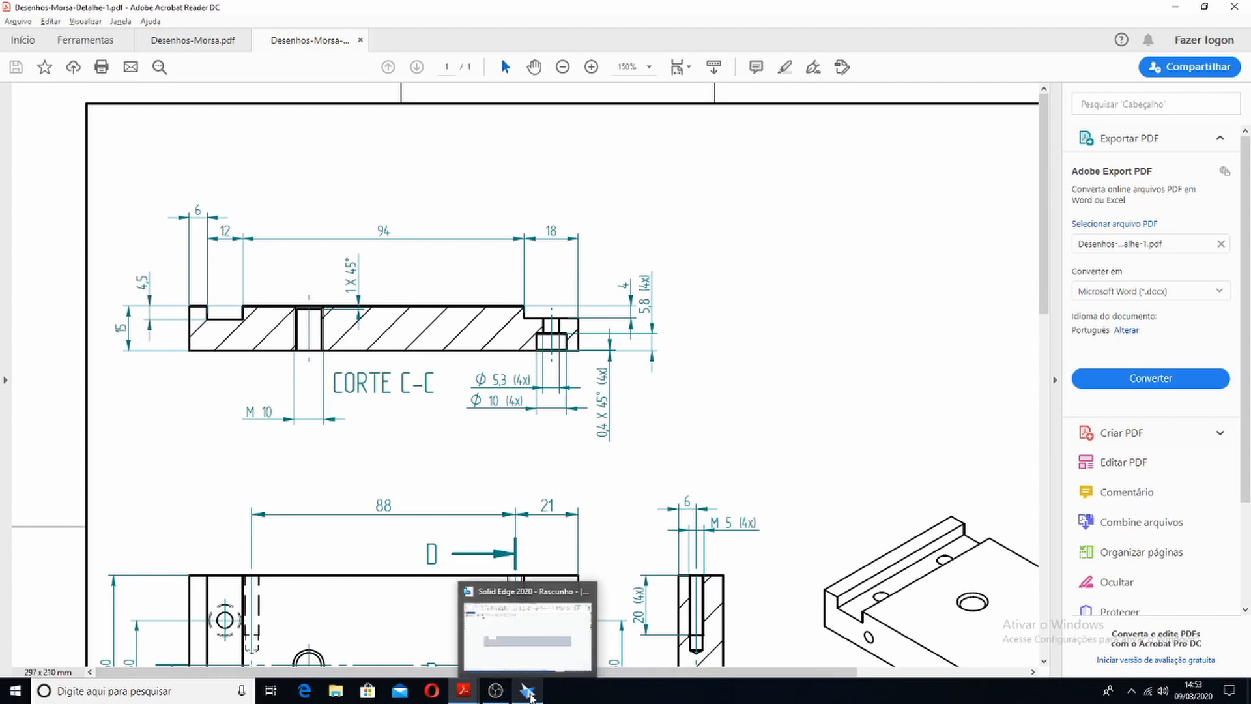
left_click(528, 692)
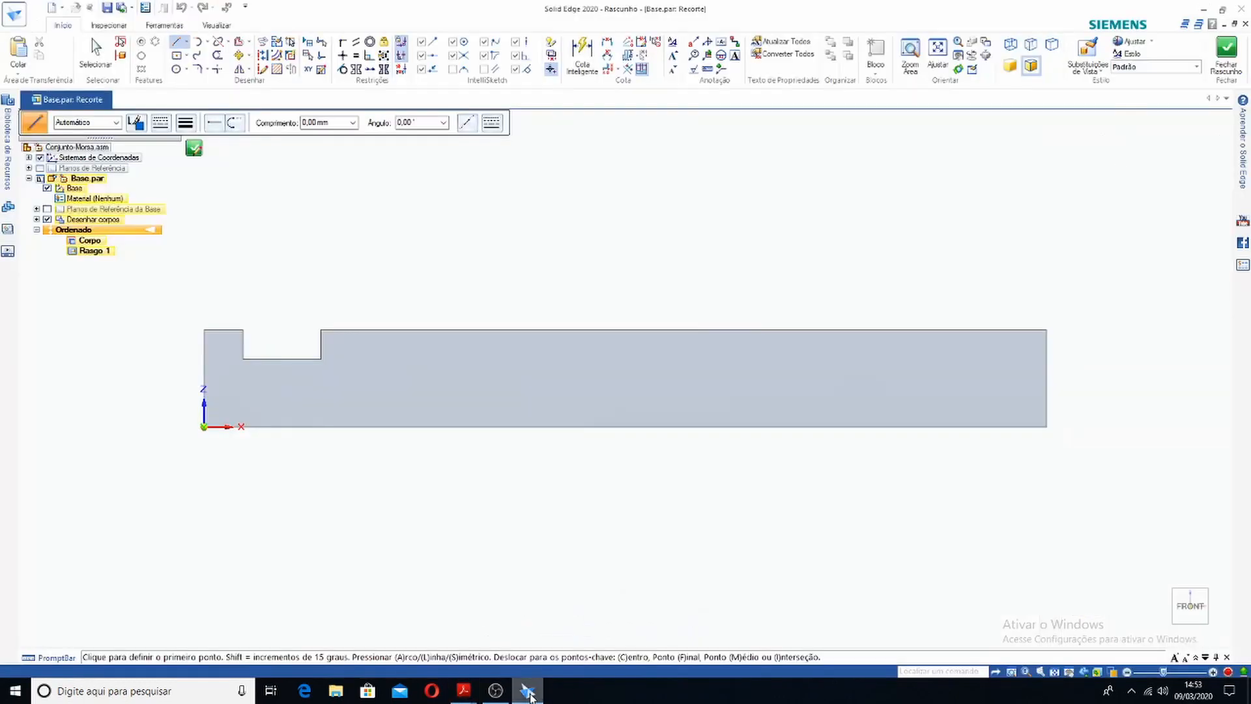
left_click(186, 58)
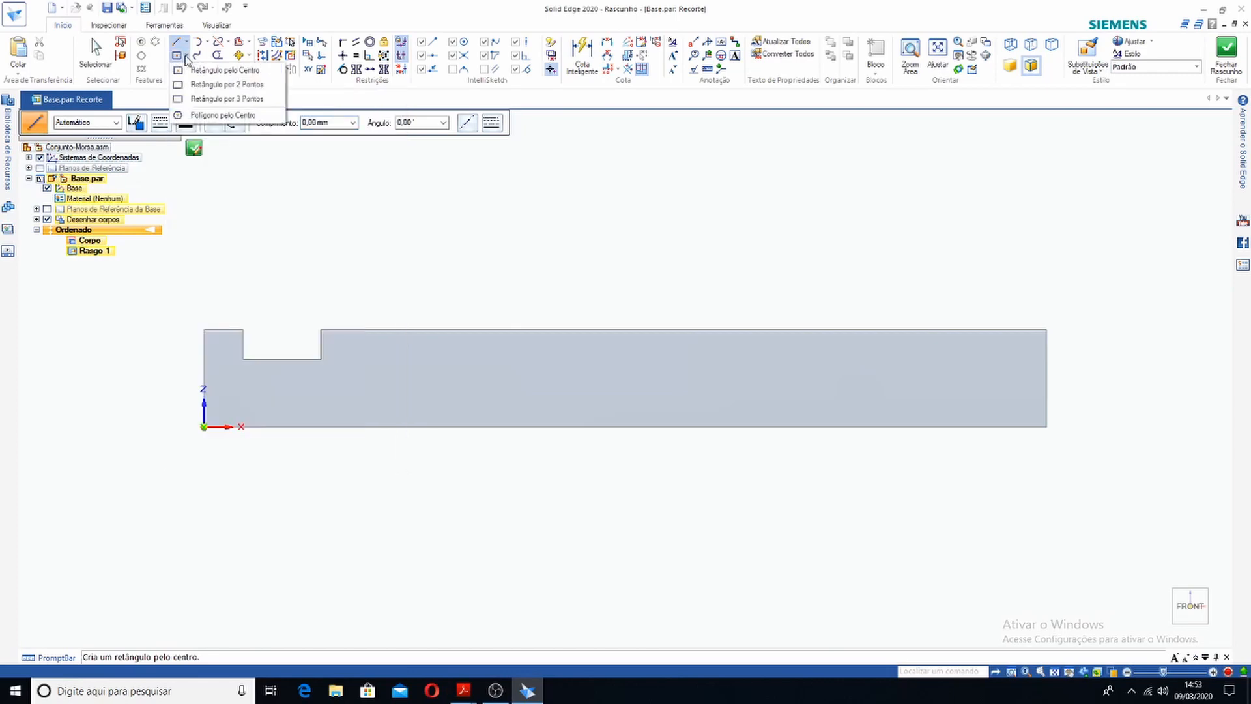
left_click(217, 85)
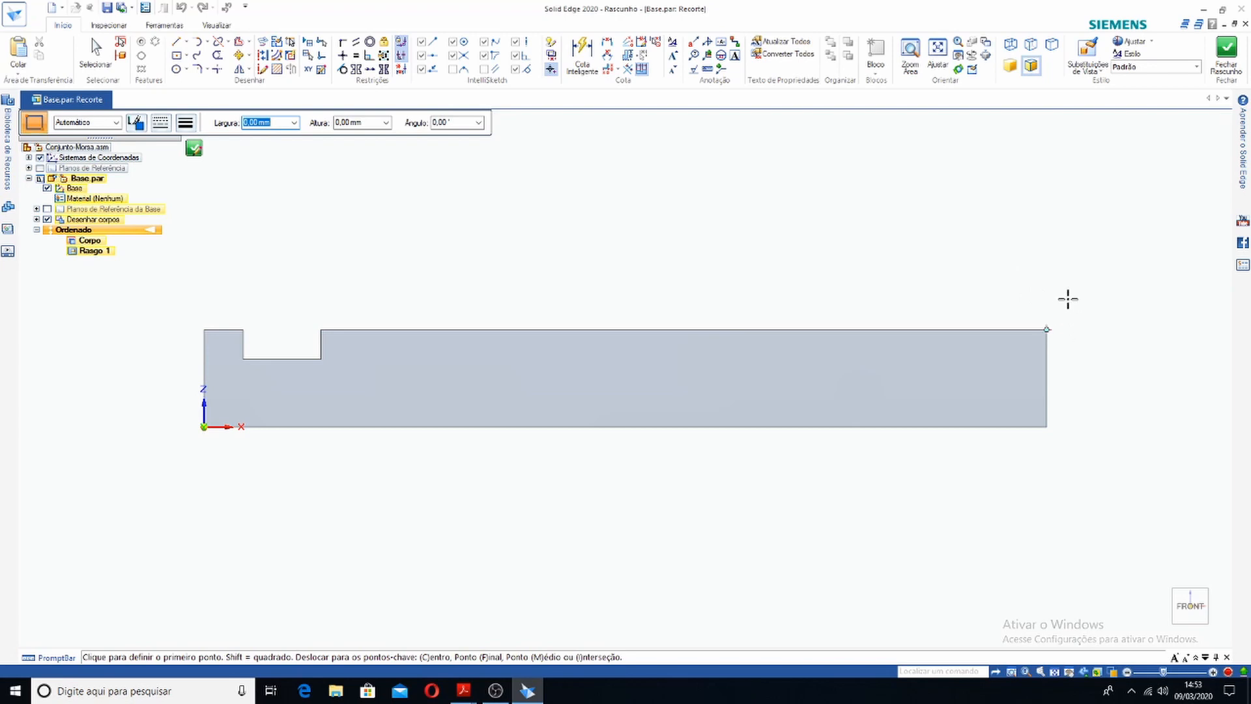
left_click(1046, 329)
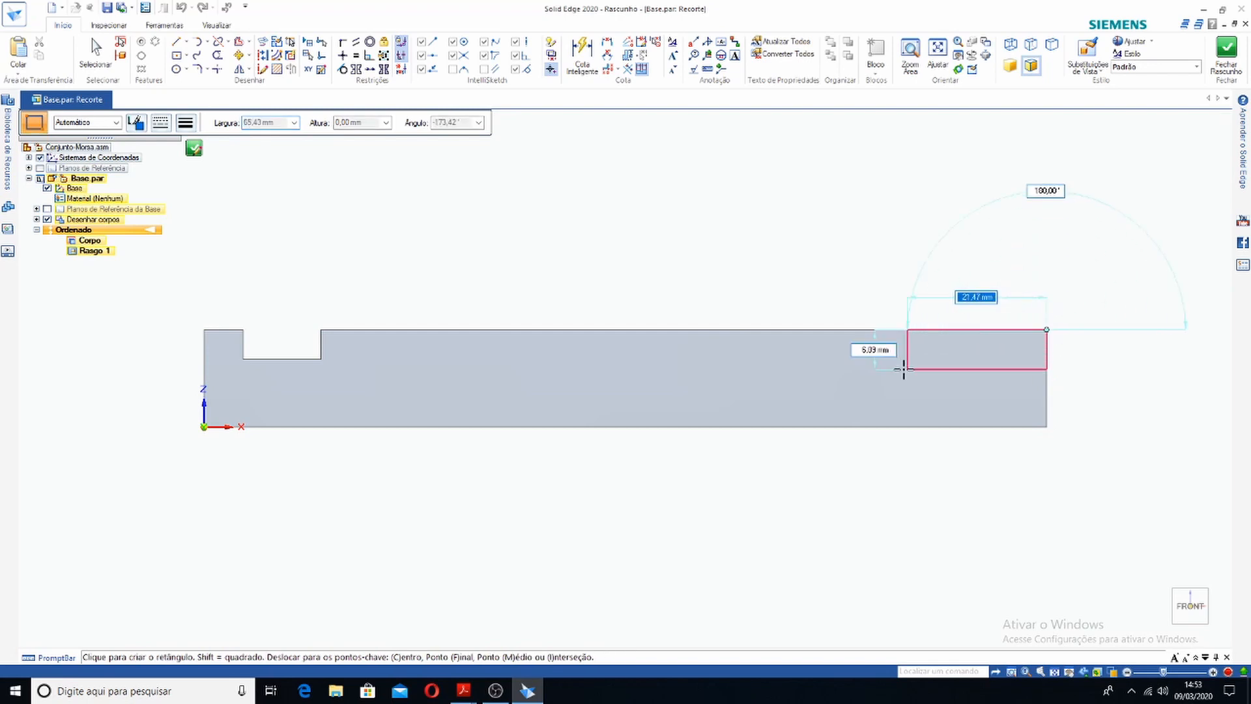
left_click(863, 372)
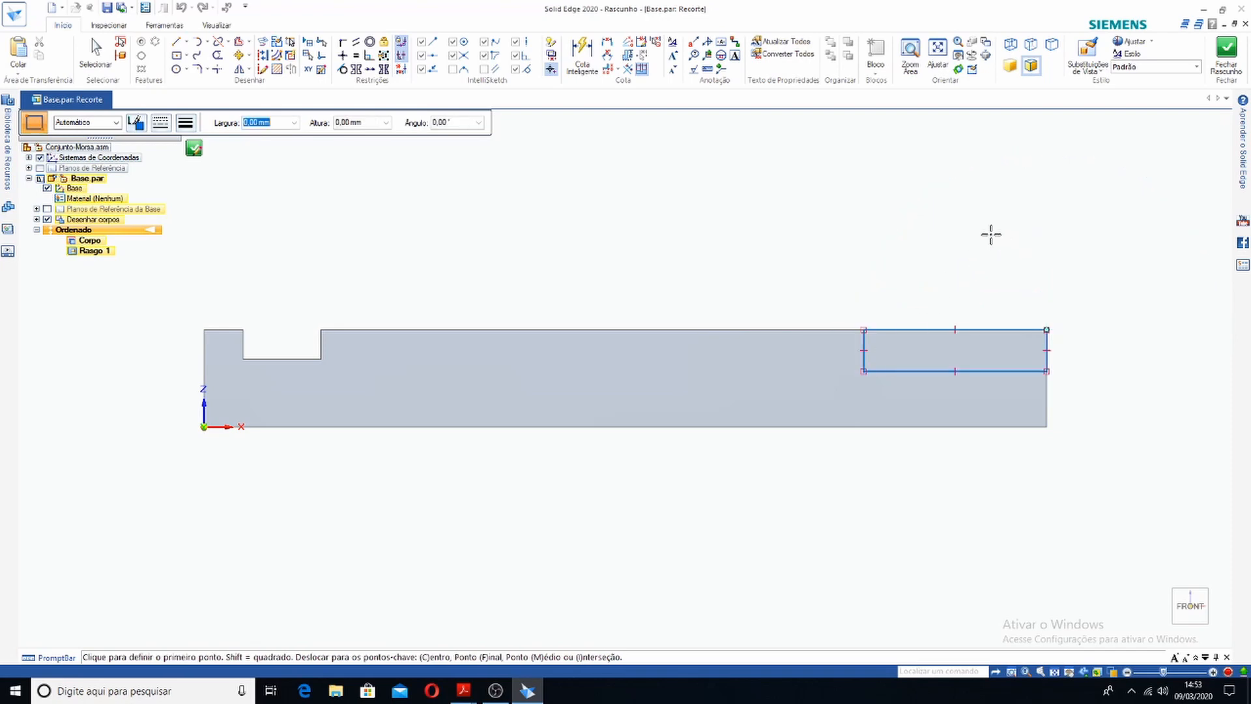
Dimension the end recess rectangle to 4 mm high and 18 mm long
left_click(582, 56)
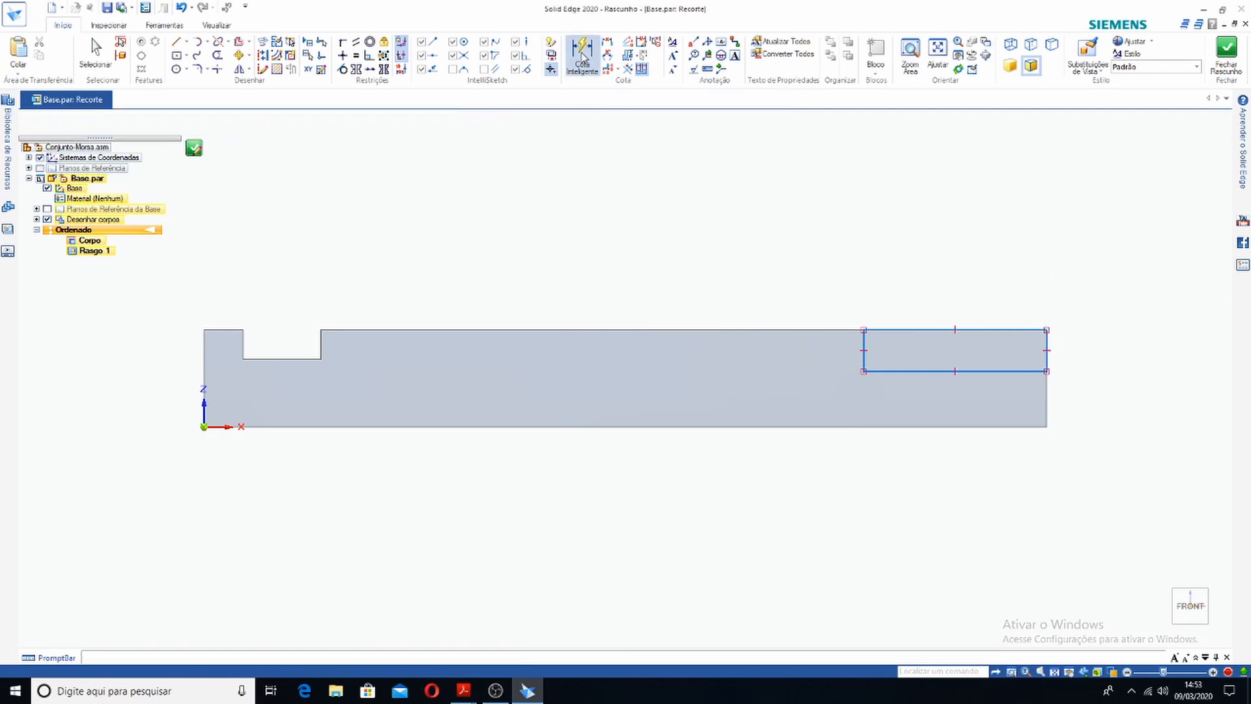
left_click(1047, 345)
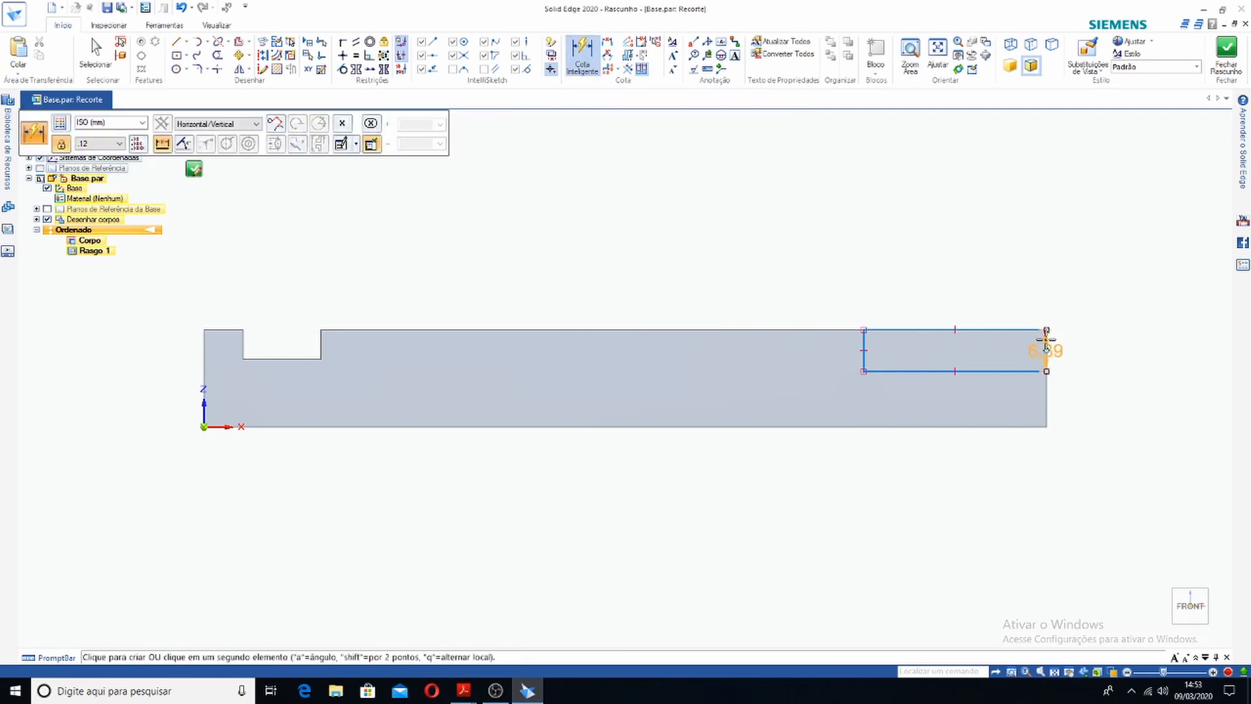
left_click(1135, 330)
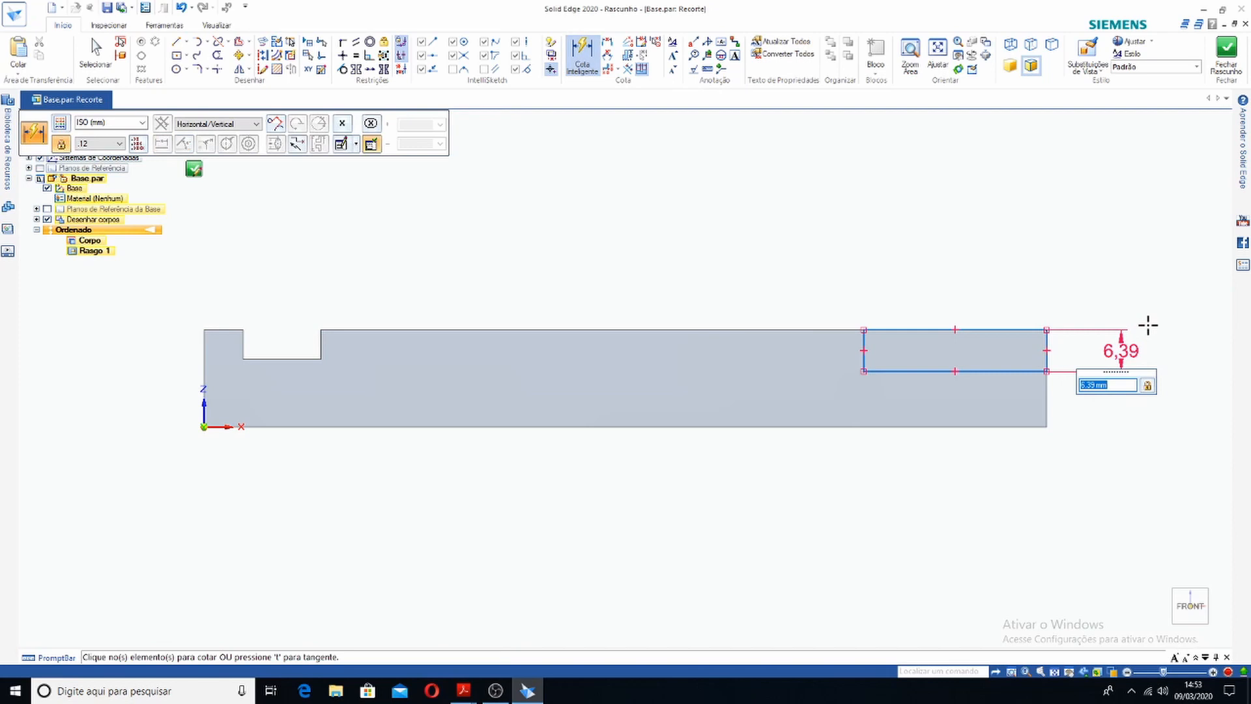
type("4")
key("Return")
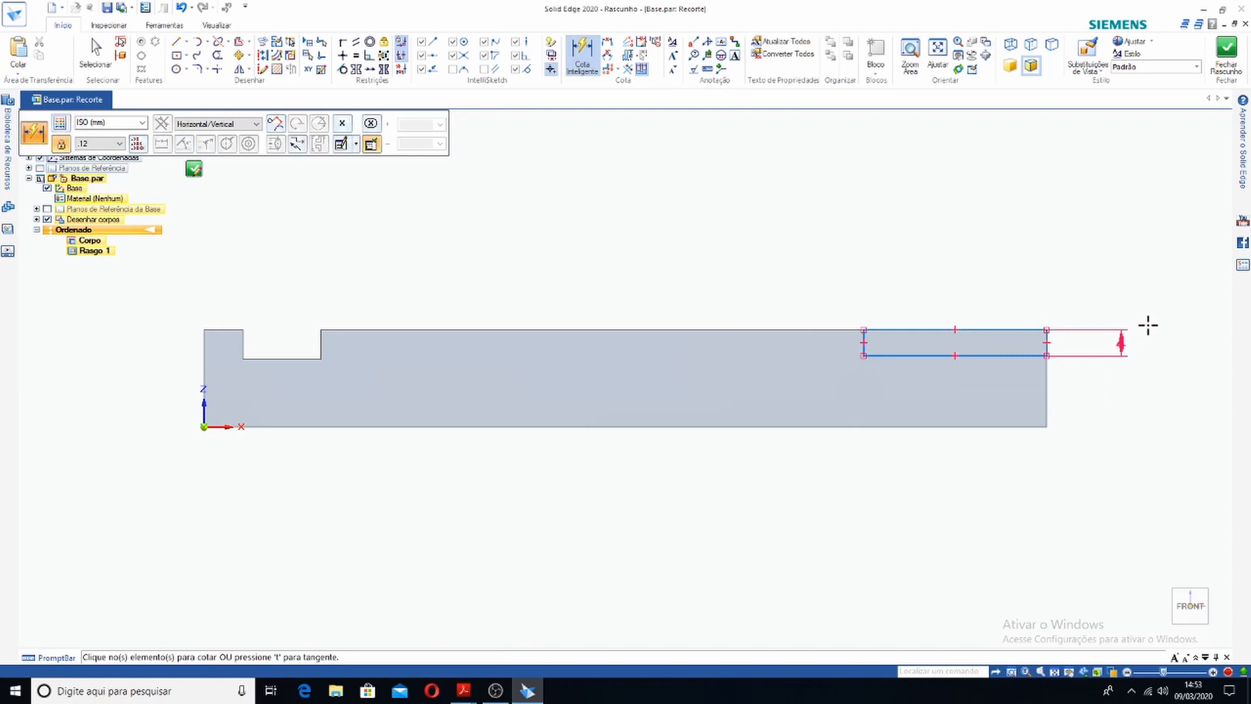
left_click(978, 329)
left_click(970, 245)
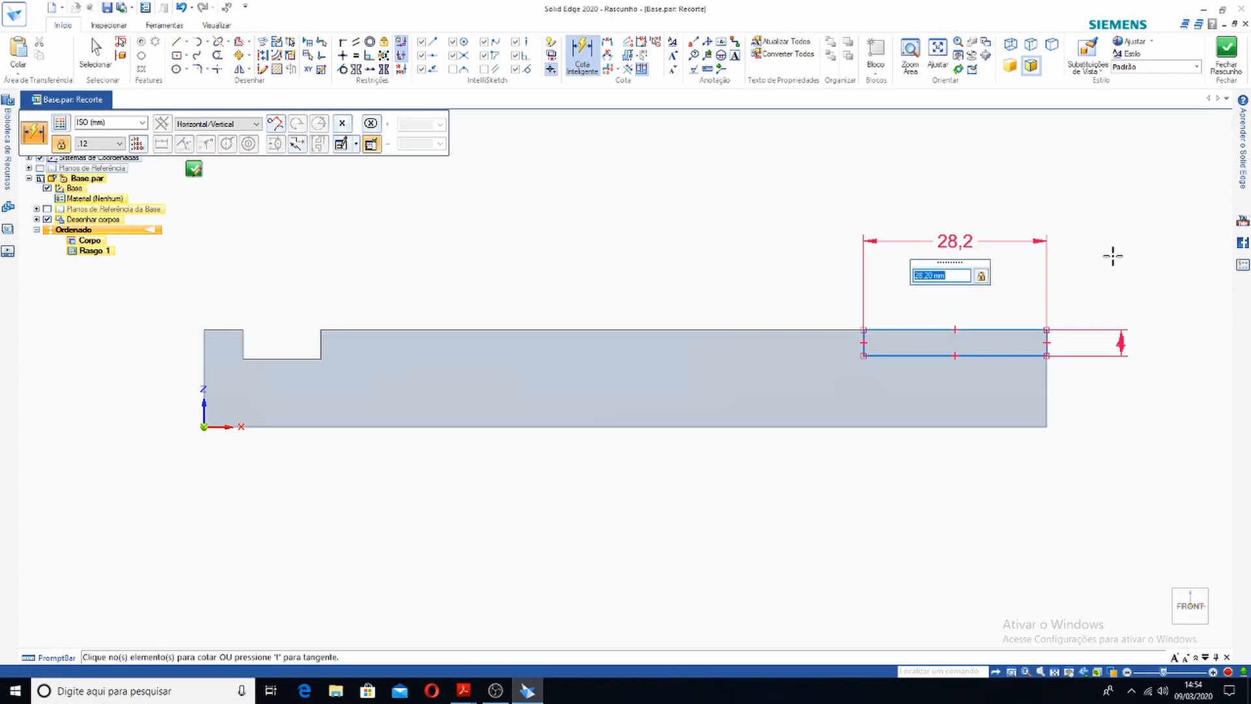
type("18")
key("Return")
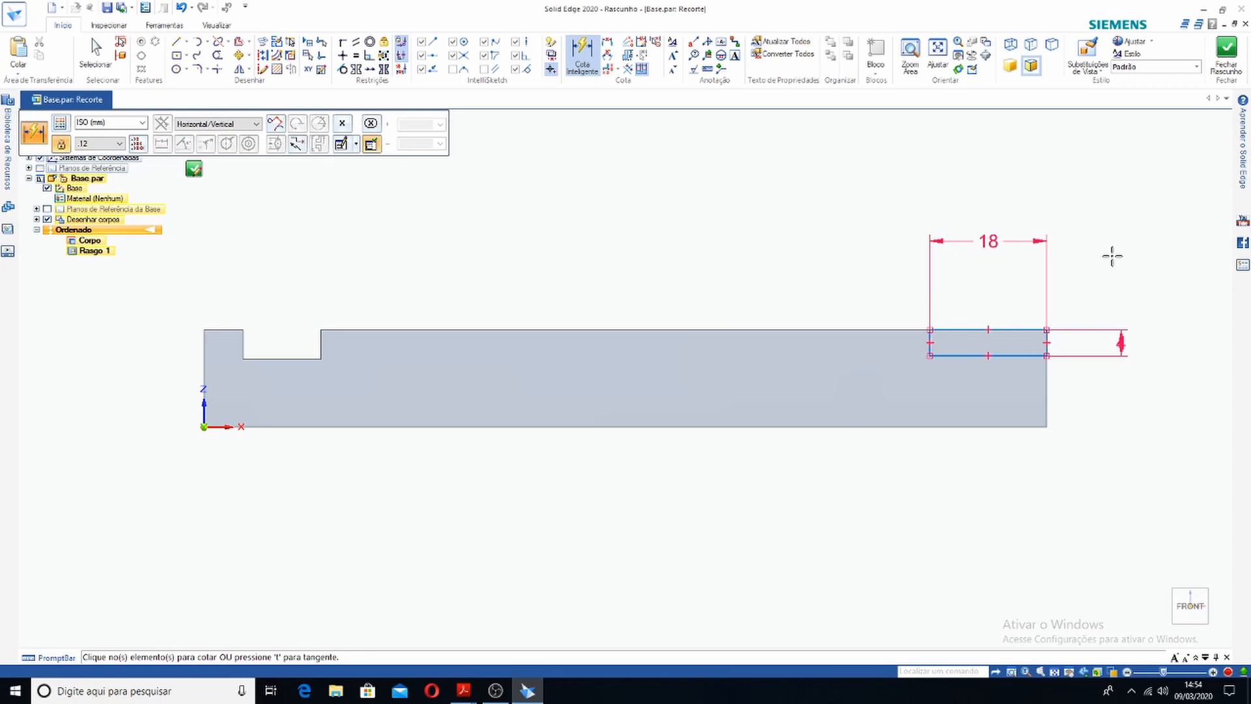
Close the sketch, cut the end recess through the body's full width, and name the feature Rasgo 2
left_click(194, 170)
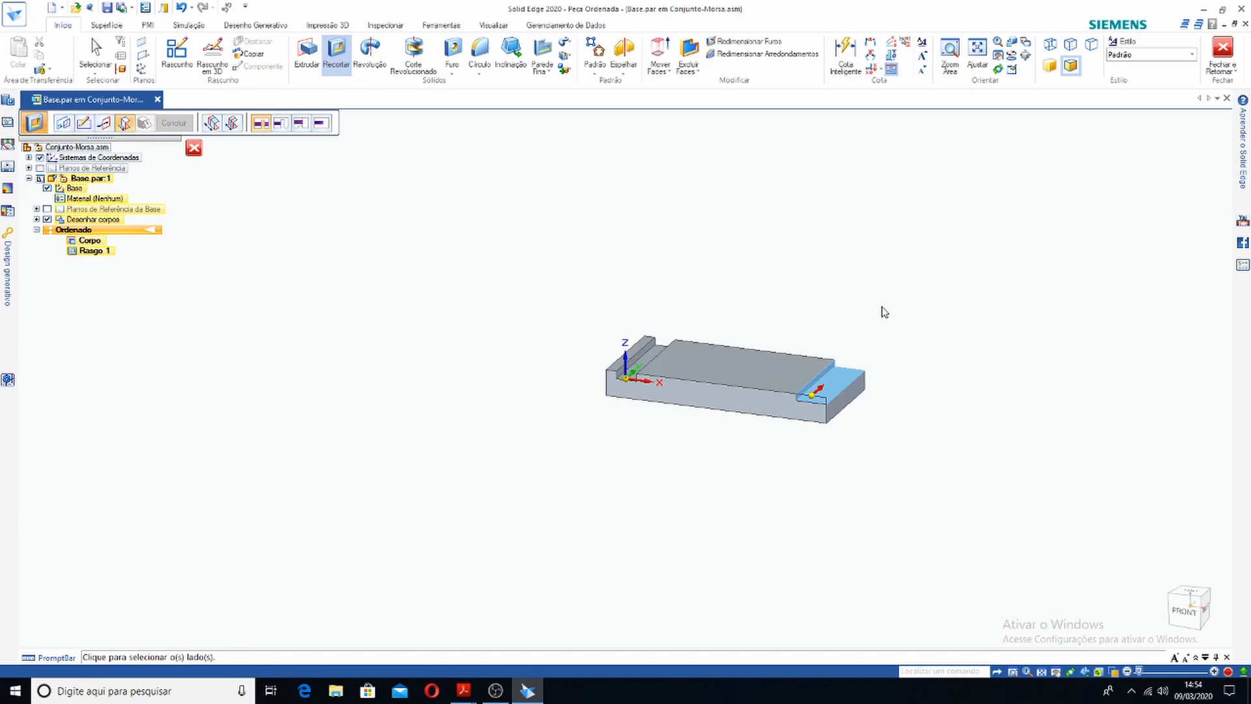
left_click(884, 312)
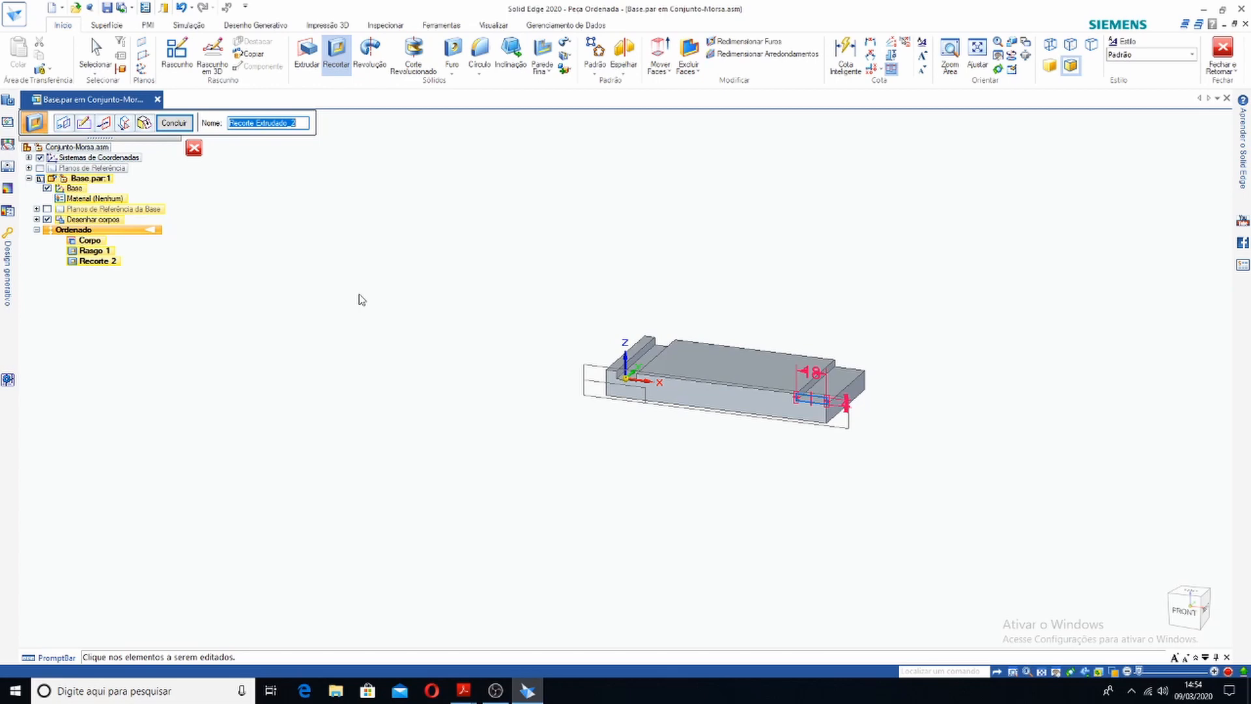
type("Rasgo 2")
left_click(174, 124)
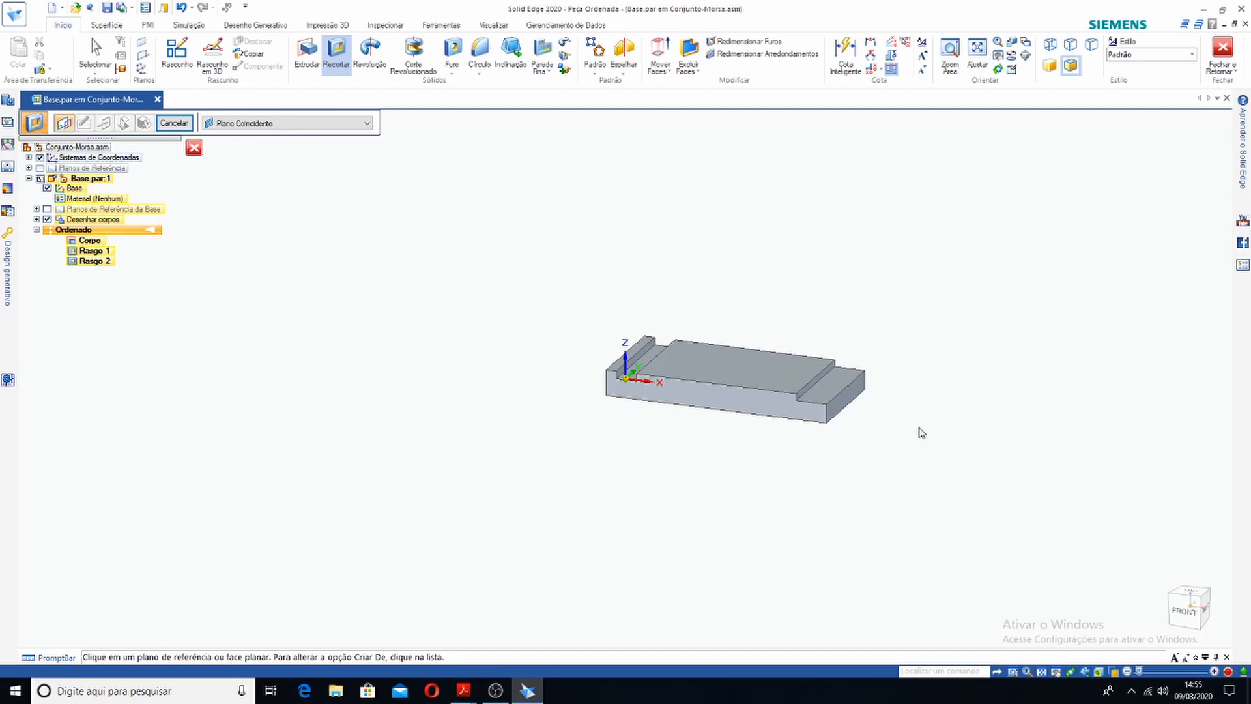
scroll(919, 432, "up", 2)
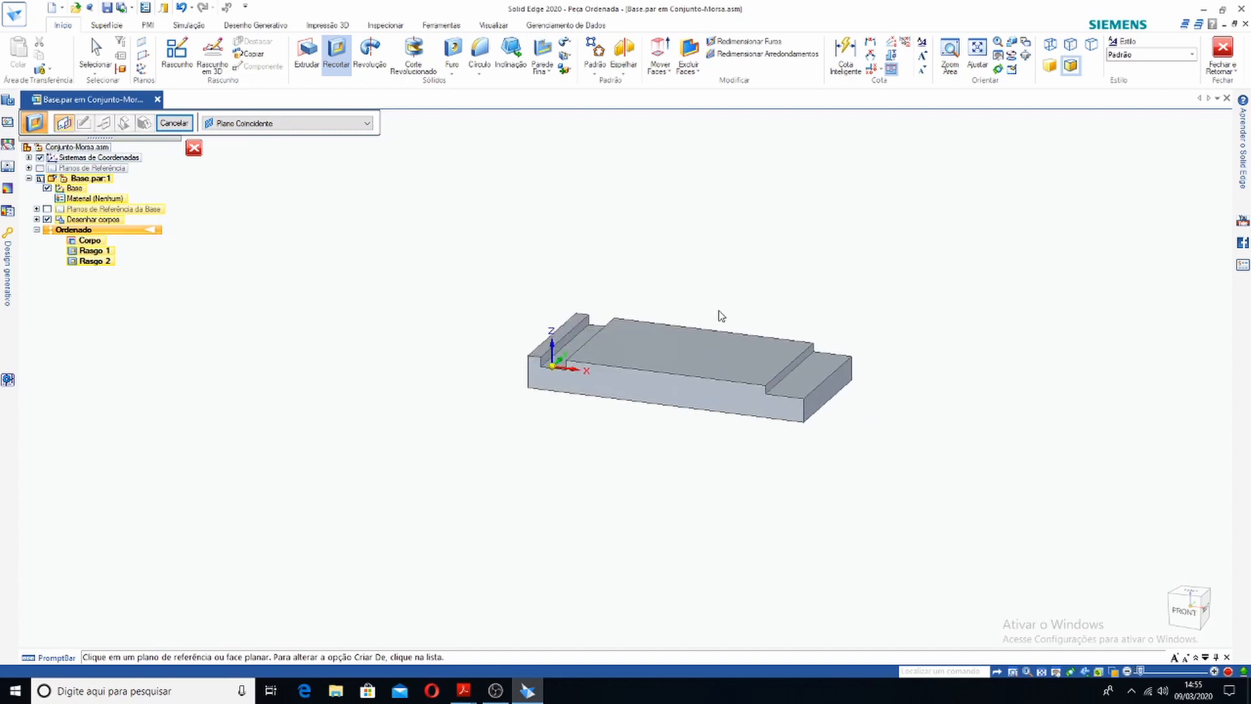
scroll(742, 365, "up", 2)
scroll(753, 386, "down", 3)
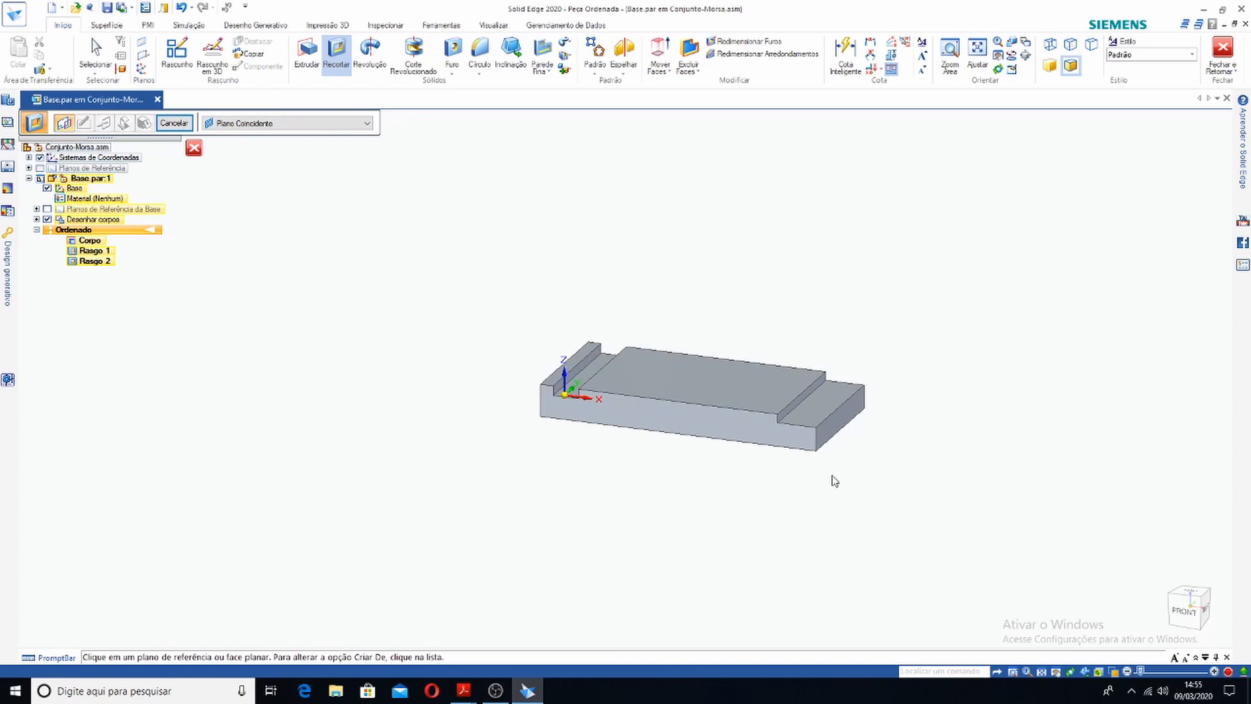
scroll(826, 475, "down", 3)
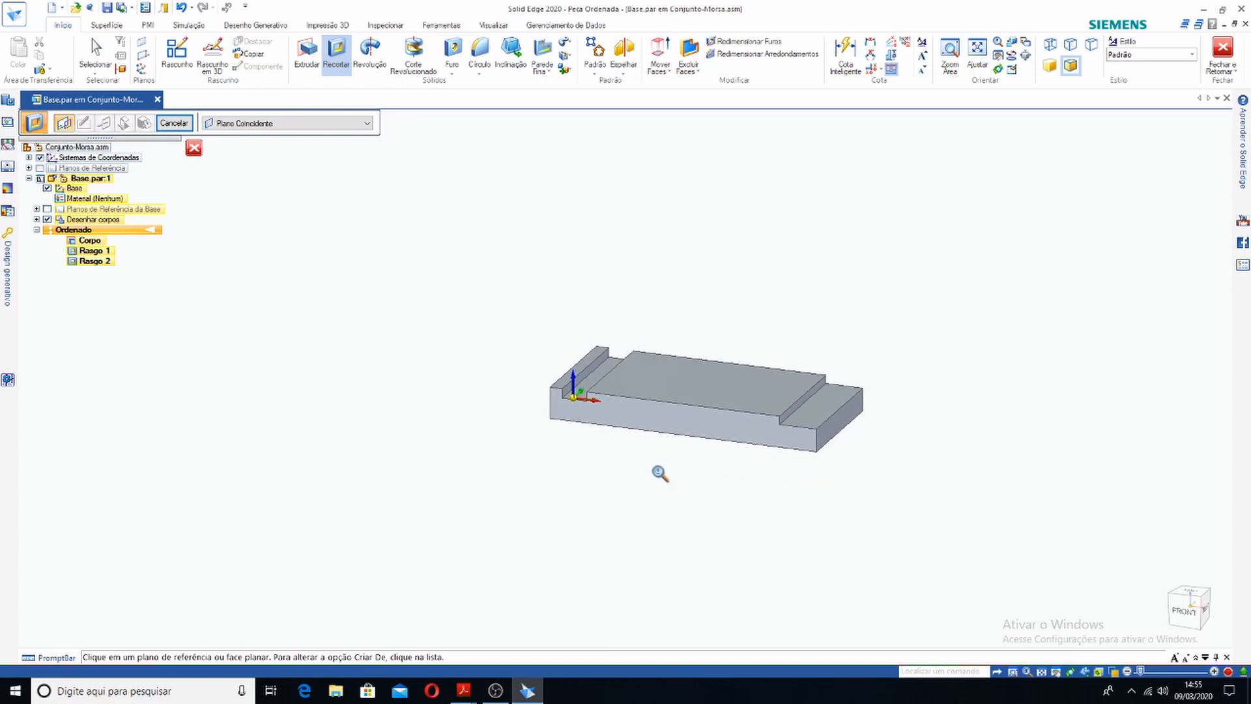
scroll(623, 435, "up", 2)
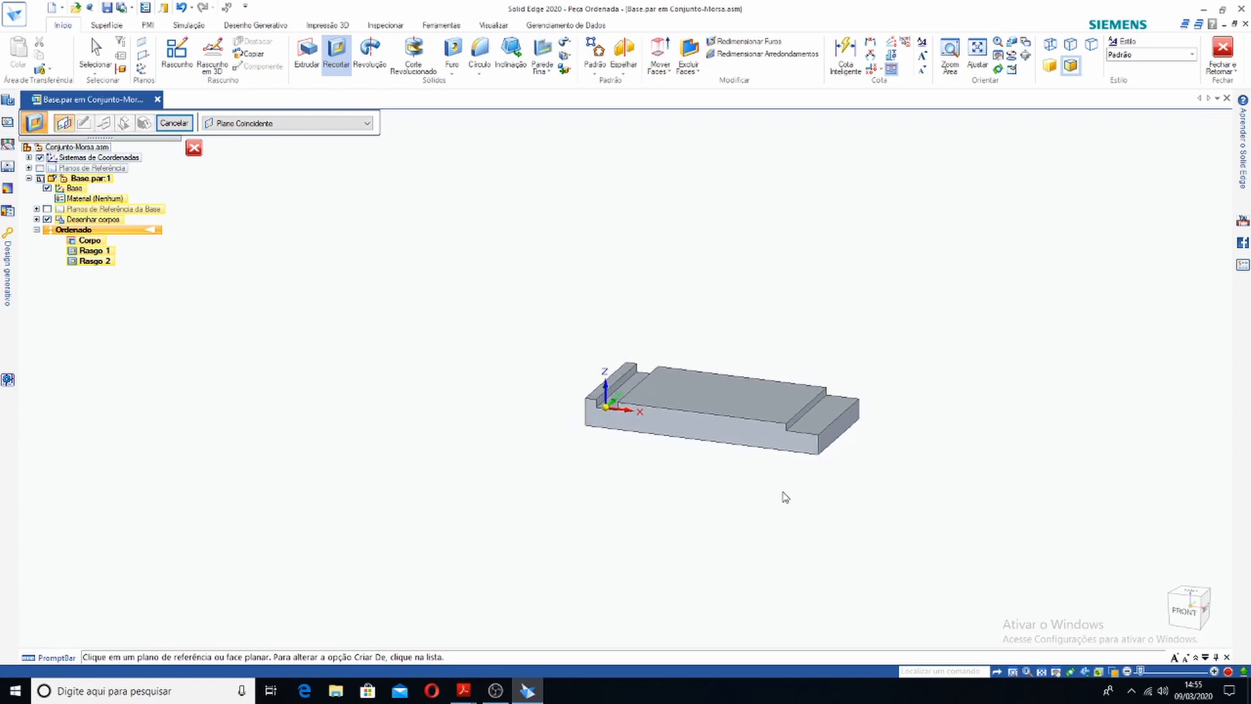
scroll(785, 497, "up", 4)
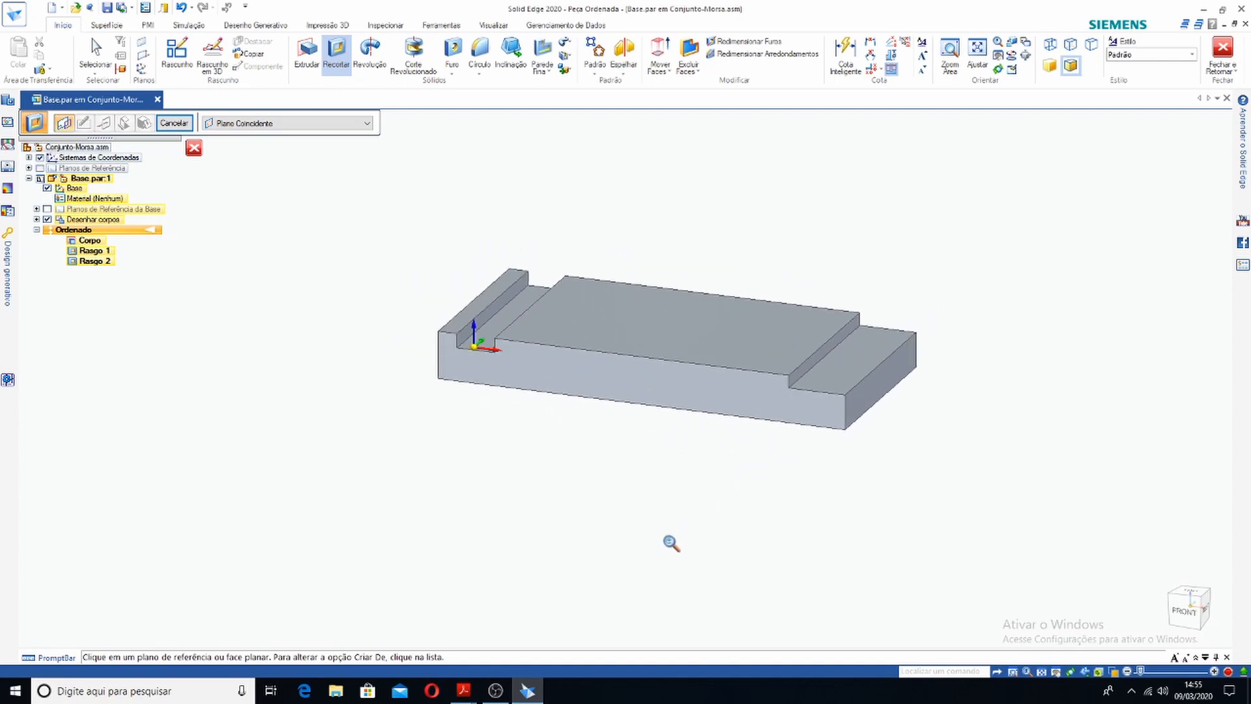
scroll(681, 485, "down", 4)
scroll(652, 521, "up", 4)
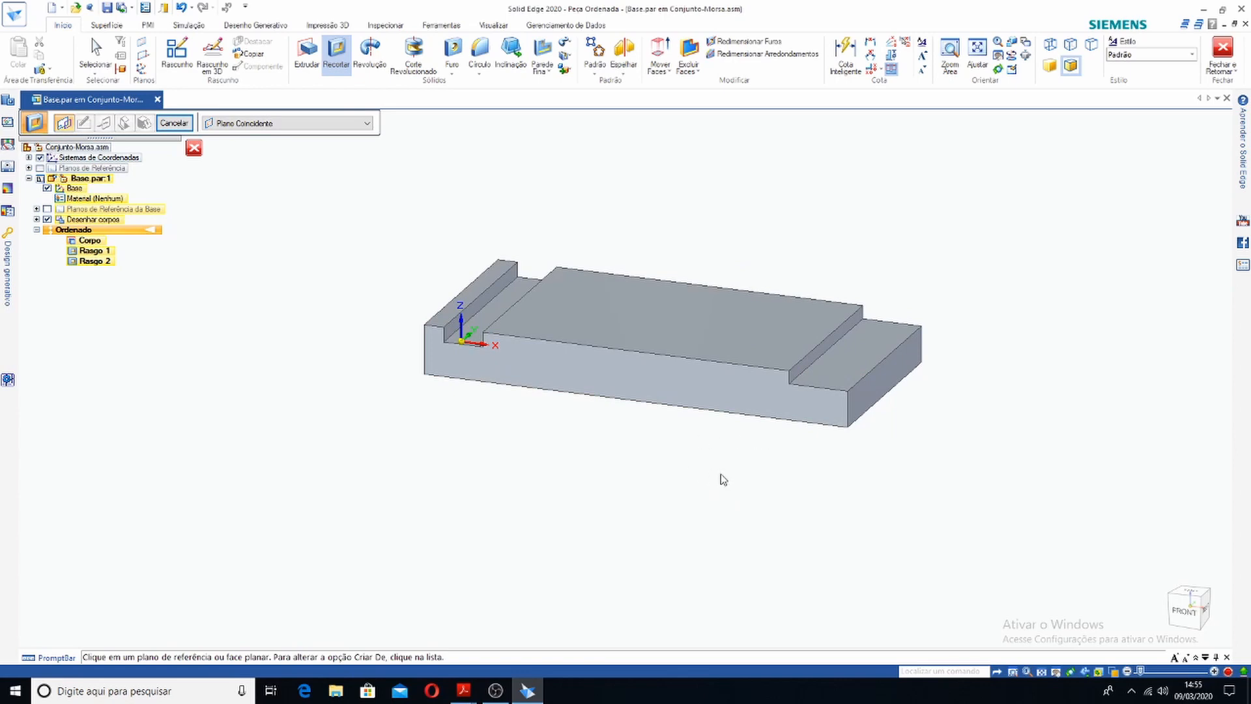
mouse_move(734, 475)
middle_mouse_down("shift")
mouse_move(684, 441)
mouse_move(619, 469)
mouse_move(894, 458)
mouse_move(611, 456)
mouse_move(737, 513)
mouse_move(773, 382)
mouse_move(650, 483)
mouse_move(774, 439)
mouse_move(632, 419)
mouse_move(580, 522)
mouse_move(873, 517)
mouse_move(988, 346)
mouse_move(938, 539)
mouse_move(938, 482)
mouse_move(871, 456)
mouse_move(829, 600)
mouse_move(765, 558)
mouse_move(415, 528)
mouse_move(793, 545)
mouse_move(651, 580)
mouse_move(787, 397)
mouse_move(776, 540)
mouse_move(751, 433)
mouse_move(723, 483)
middle_mouse_up("shift")
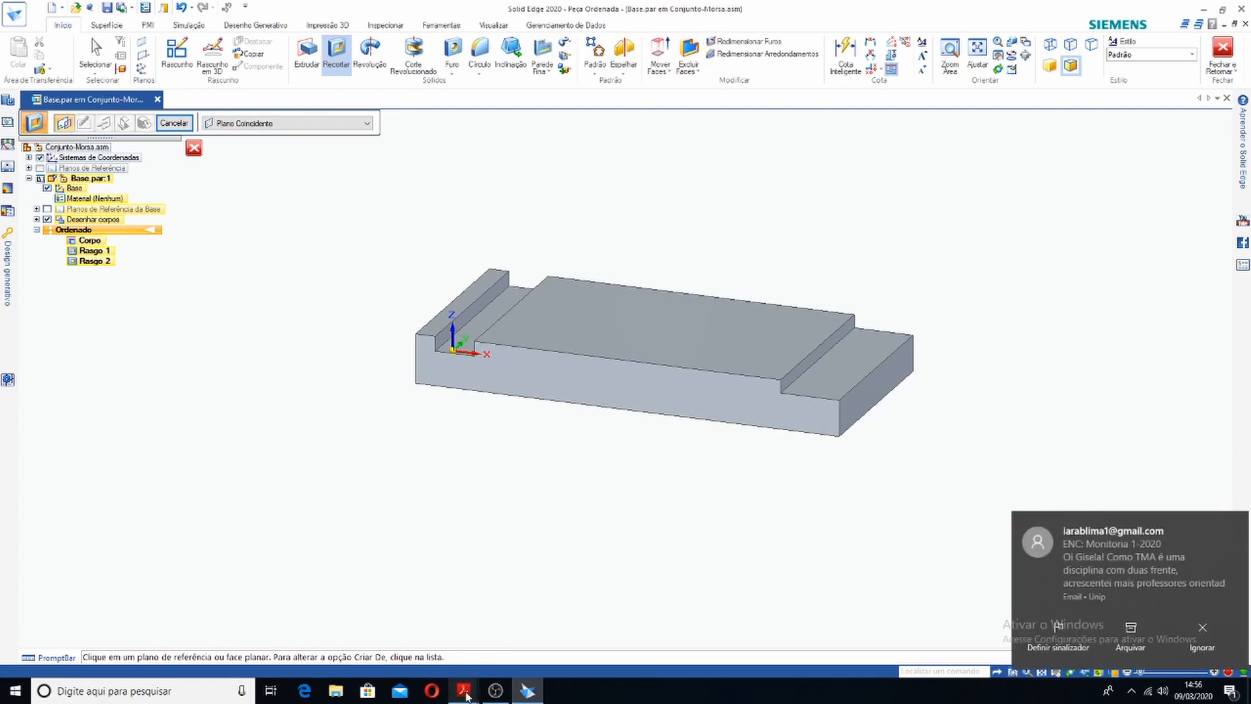
Check the hole details in Desenhos-Morsa-Detalhe-1.pdf, return to Solid Edge, and start a Hole feature of the threaded type
mouse_move(465, 694)
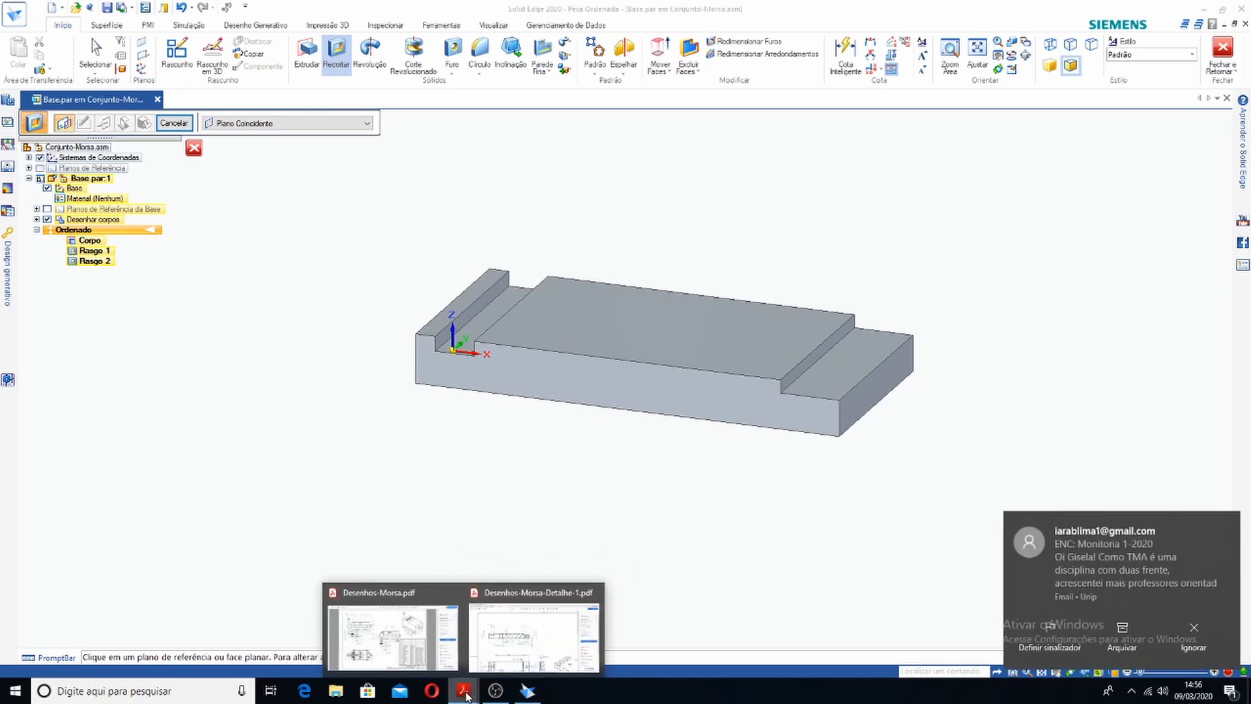
left_click(518, 650)
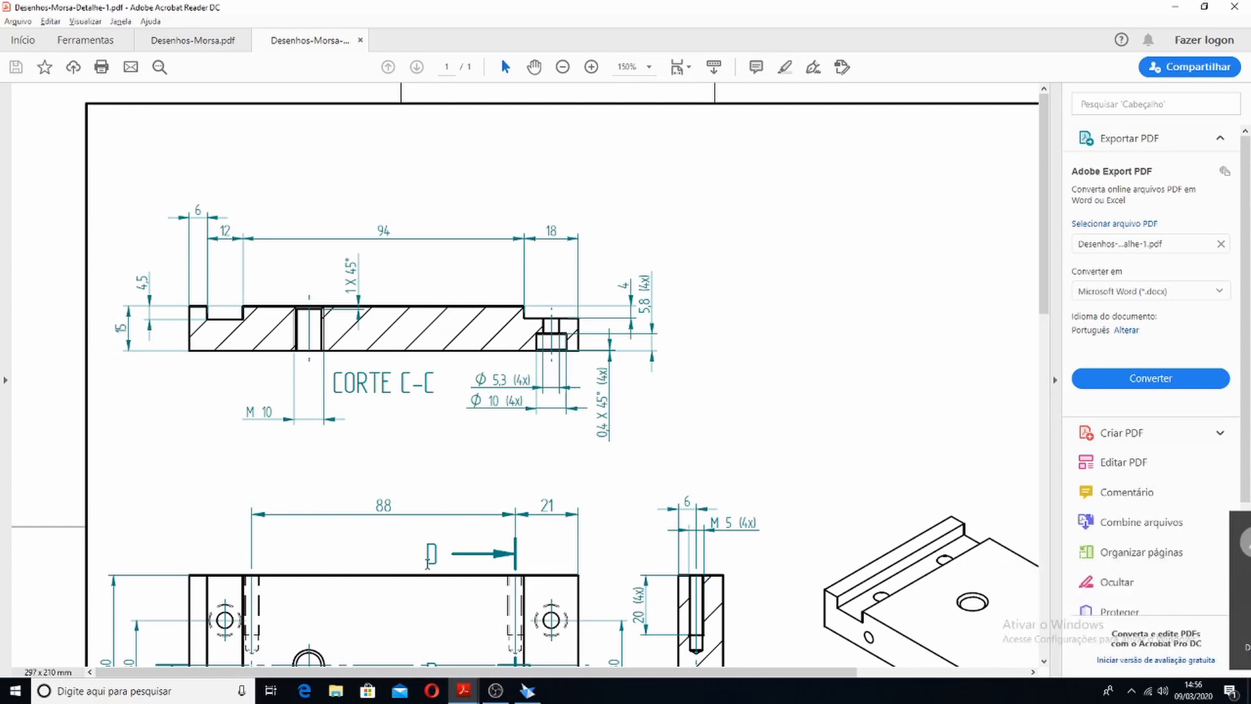
scroll(444, 574, "down", 4)
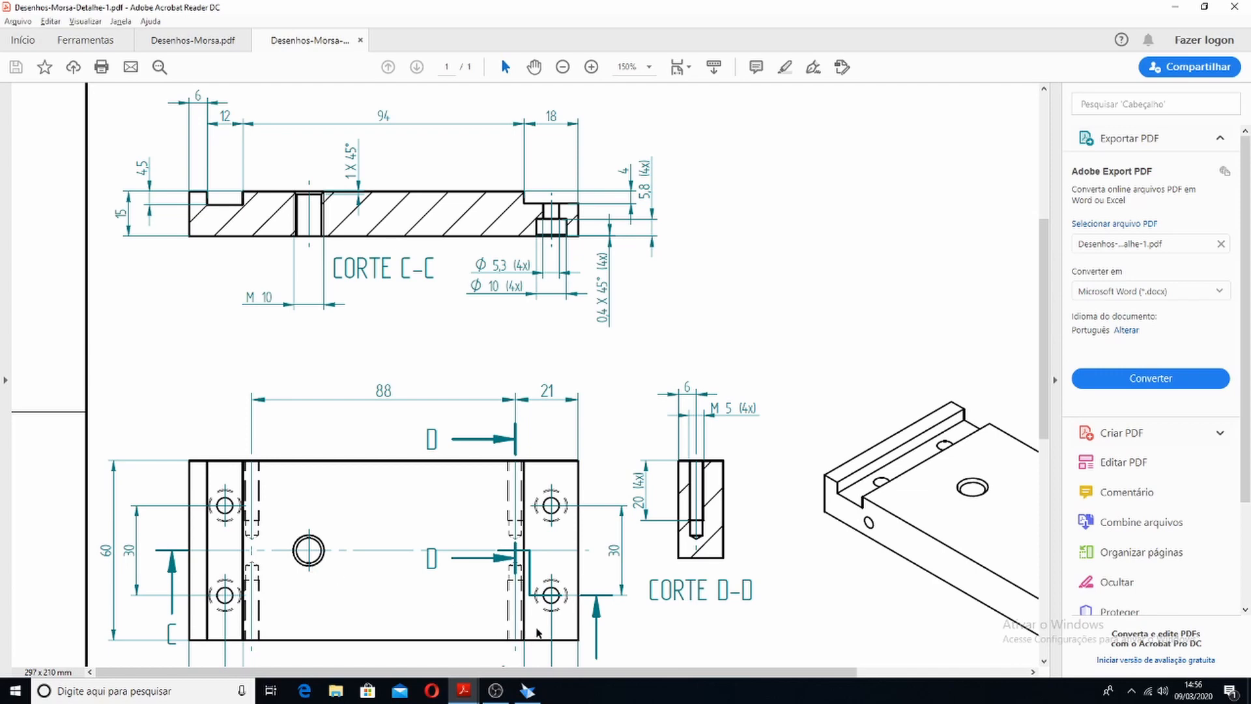
left_click(526, 693)
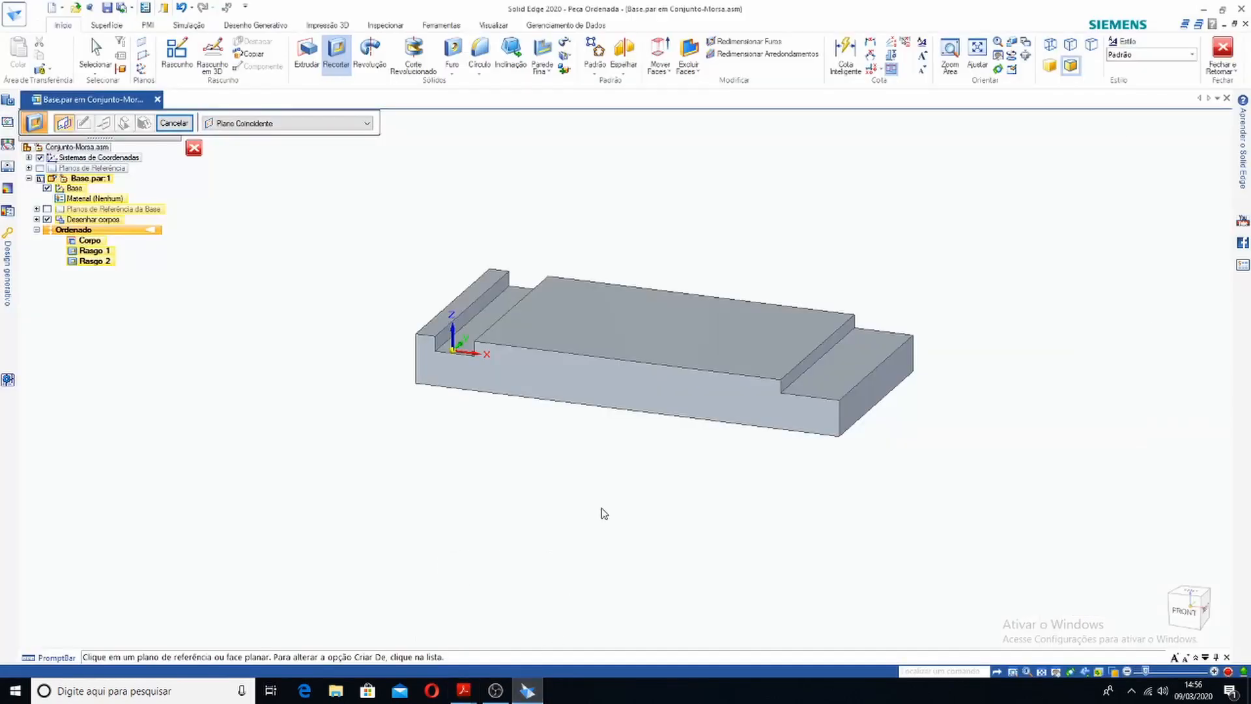
middle_click_drag(631, 300, 589, 299)
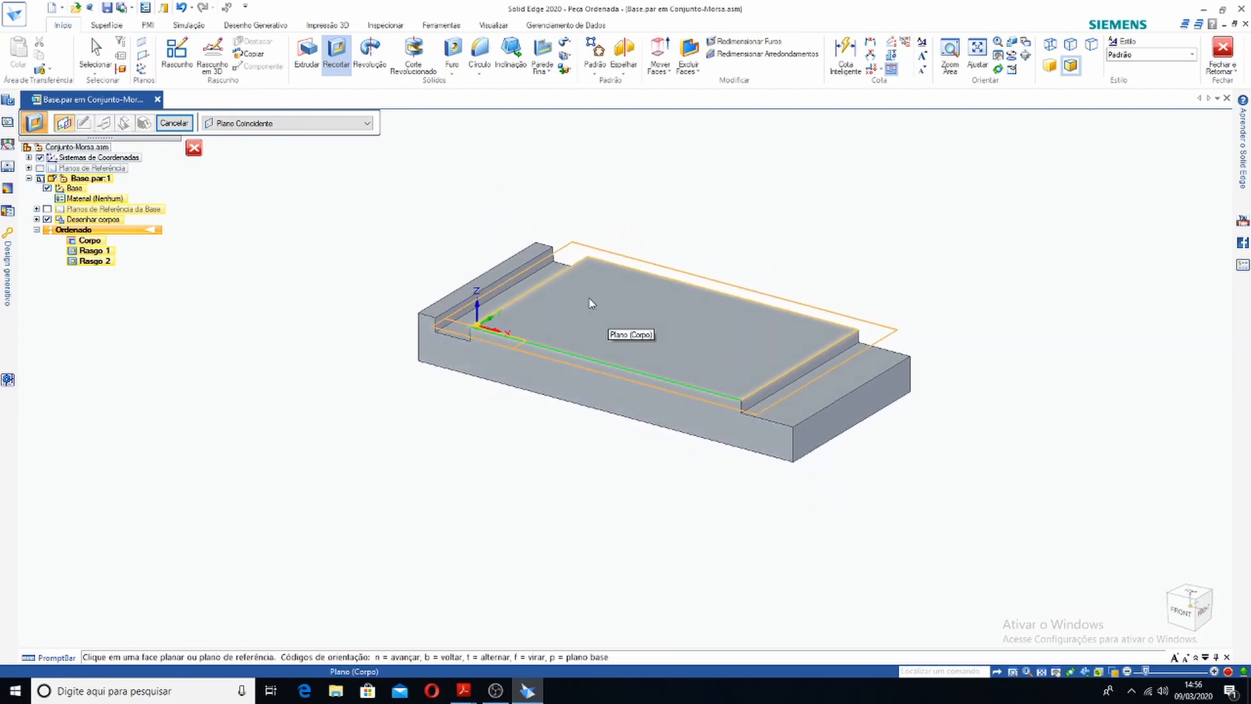
left_click(454, 53)
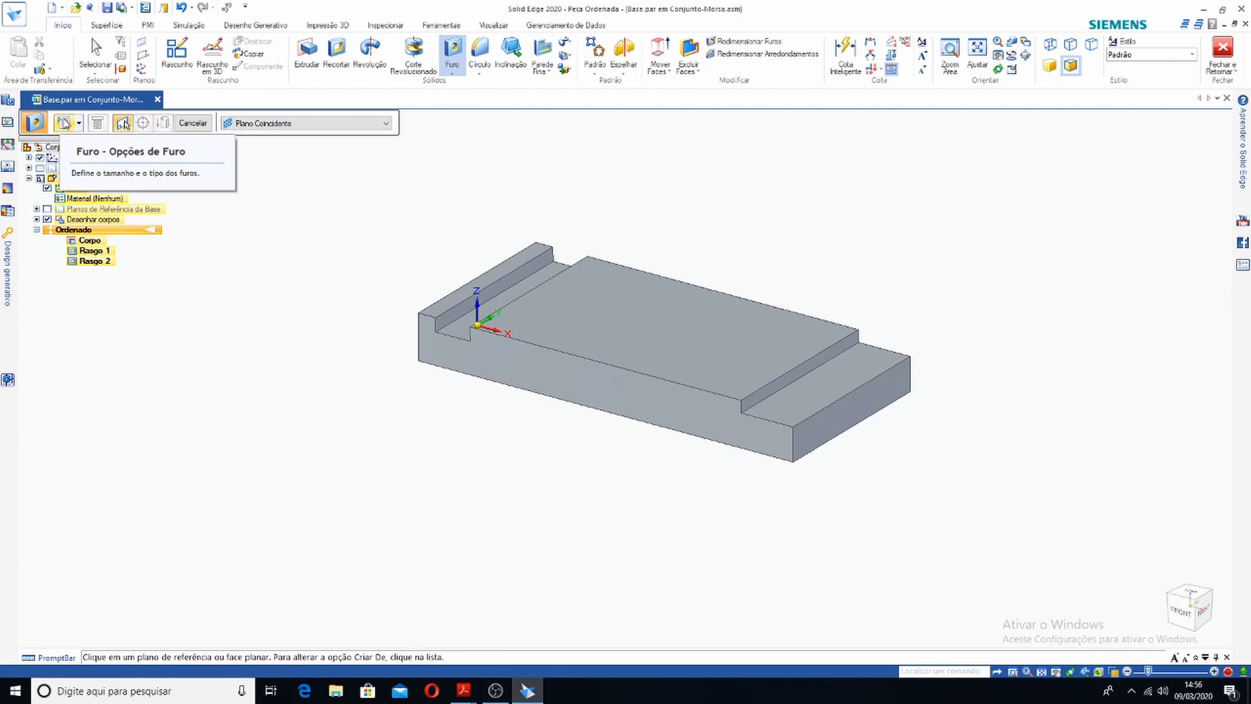
left_click(64, 122)
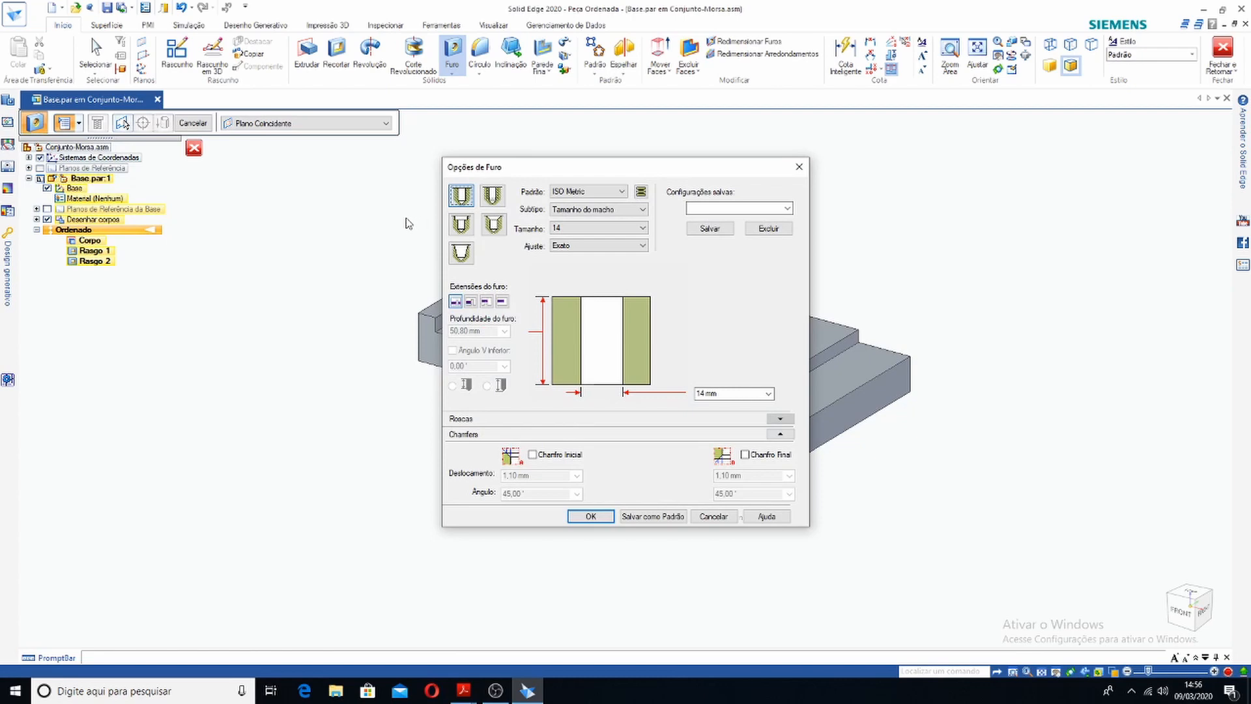
left_click(493, 196)
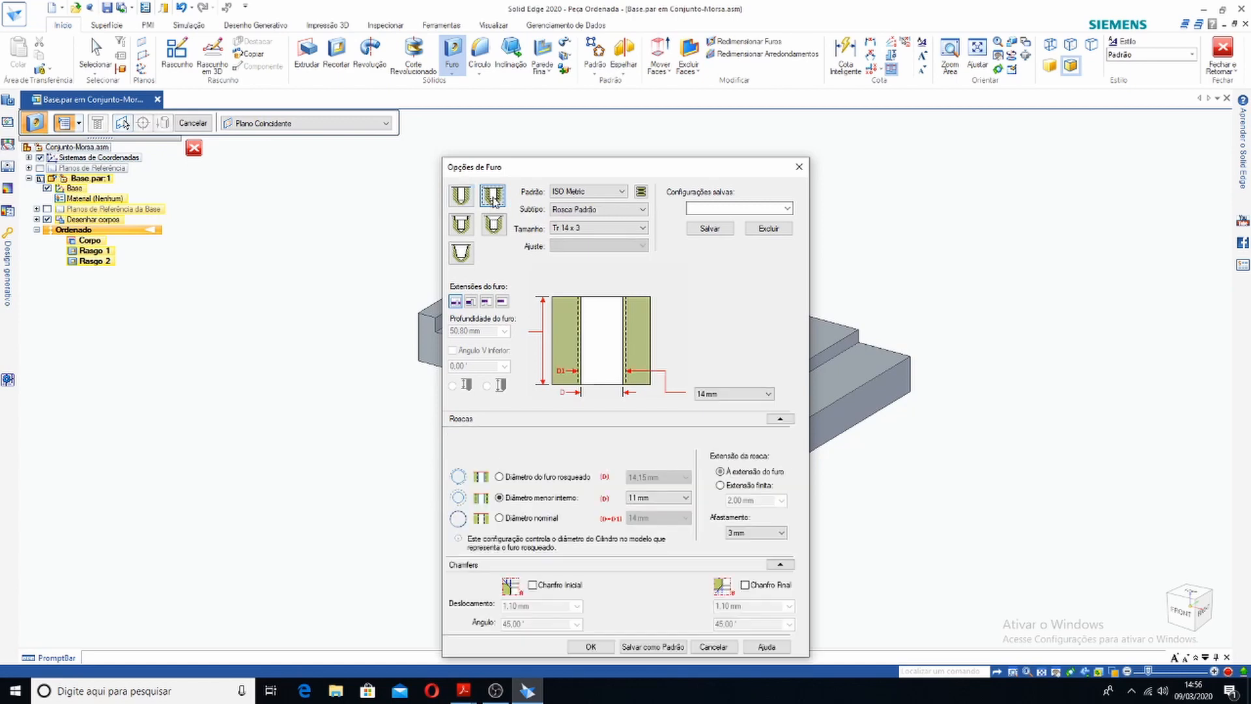
Define the thread as ISO Metric, subtype Rosca Padrão, size M10, running along the full hole extent
left_click(595, 193)
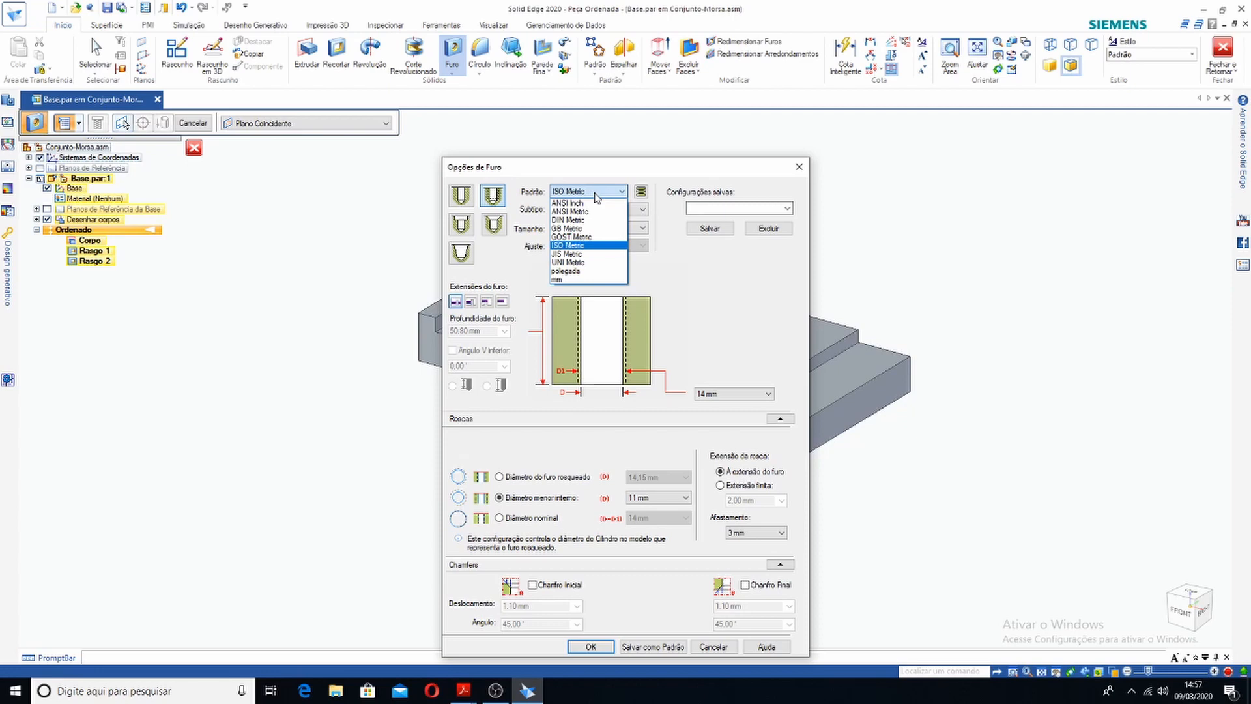
left_click(596, 195)
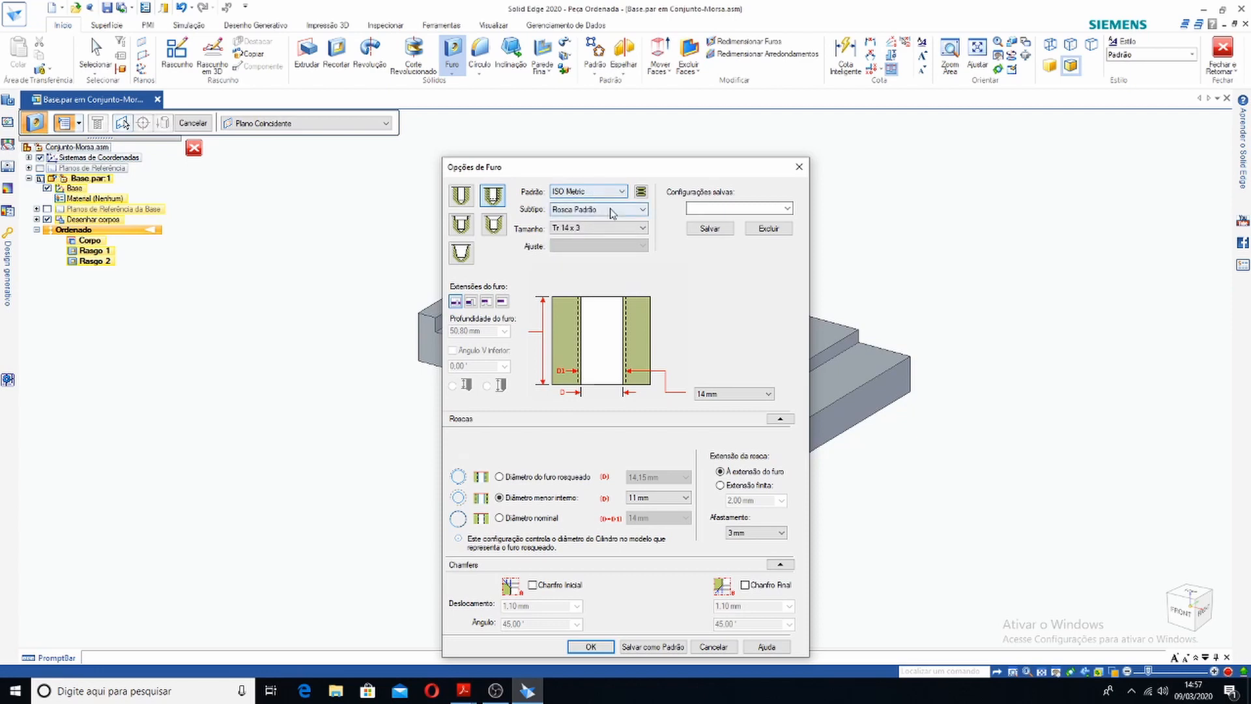
left_click(612, 210)
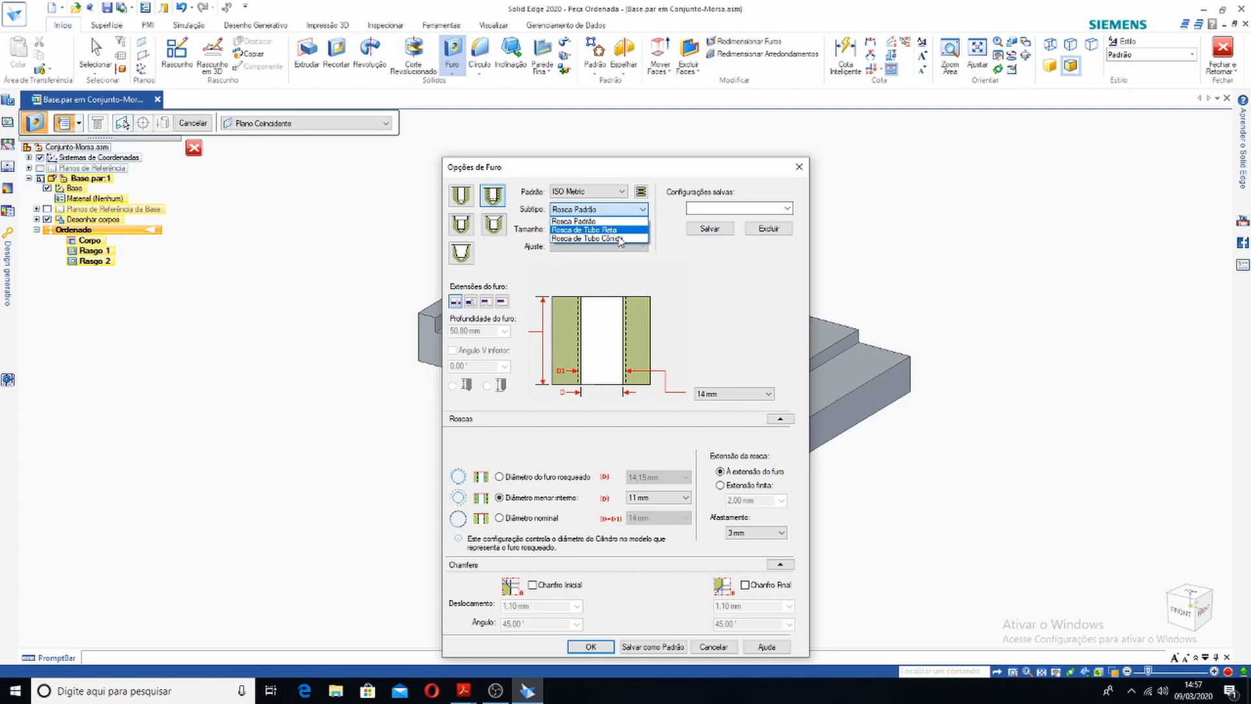
left_click(584, 222)
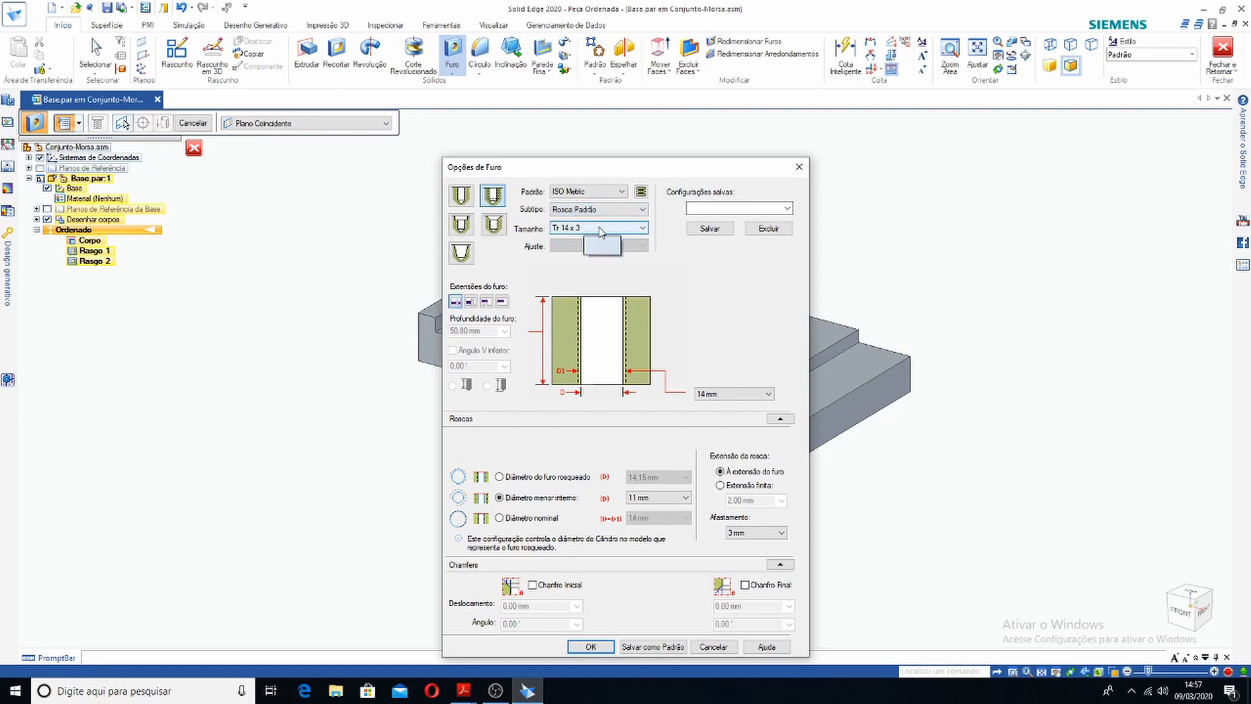
left_click(600, 228)
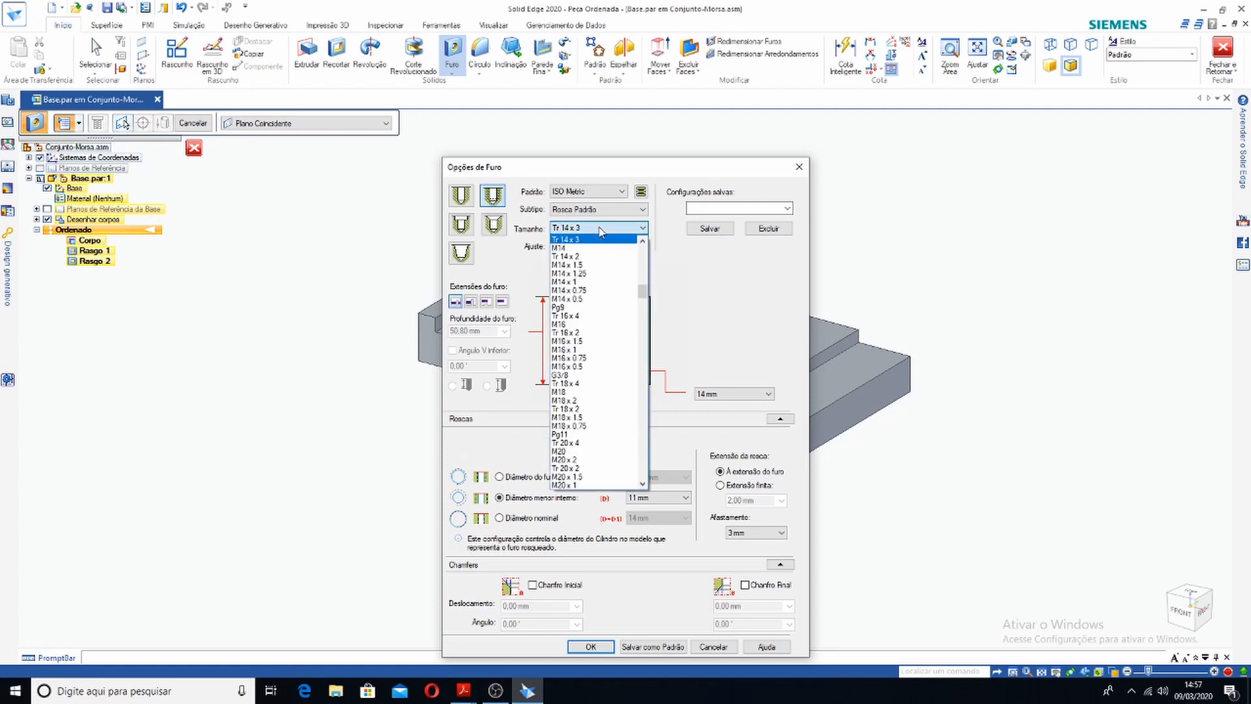
left_click(645, 256)
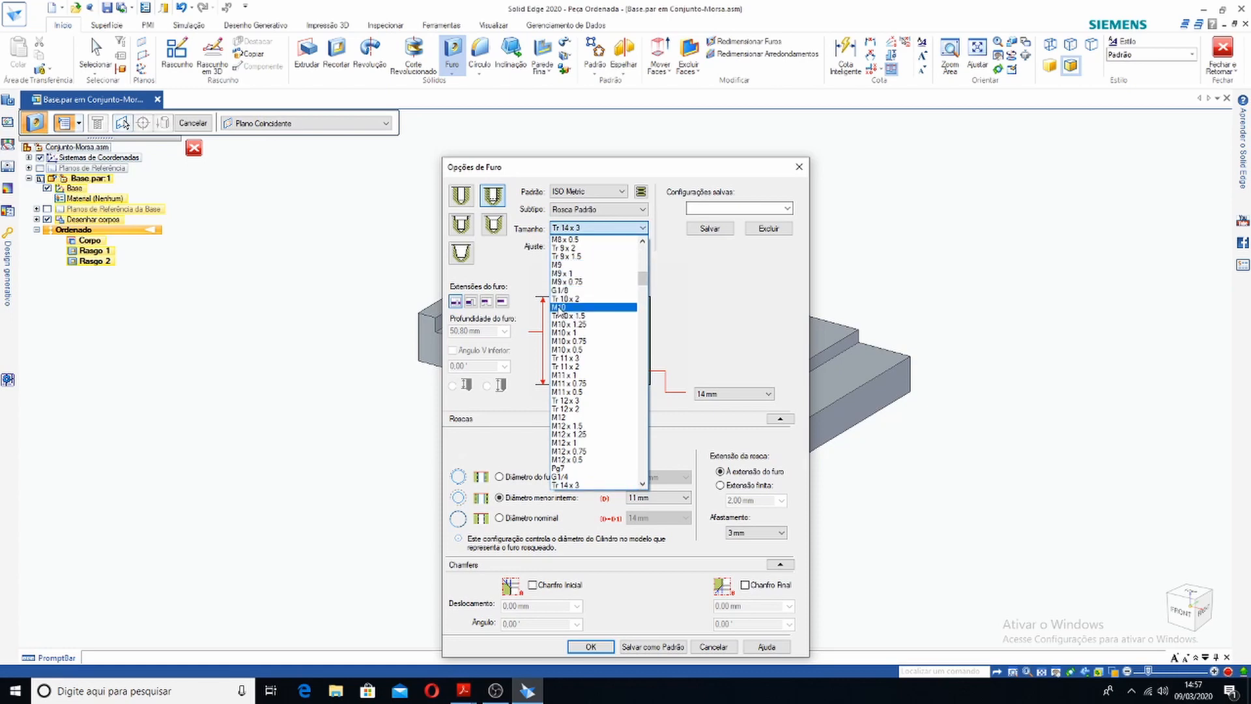
left_click(559, 307)
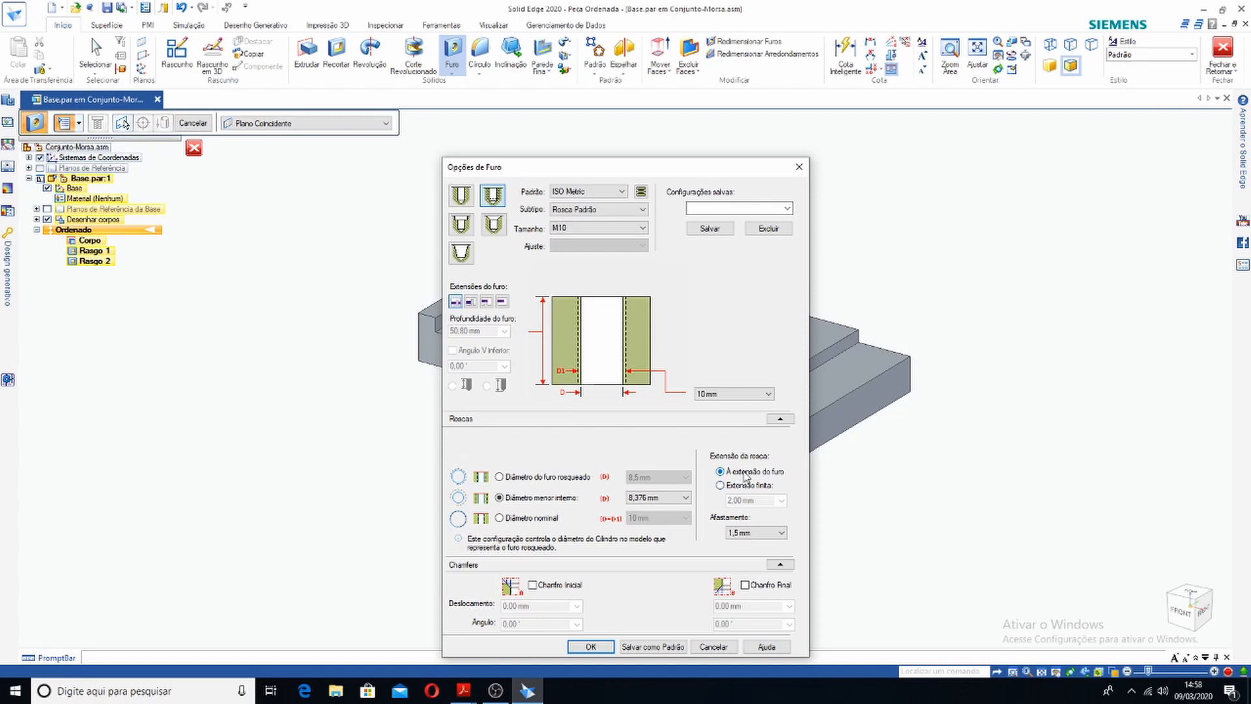
left_click(739, 488)
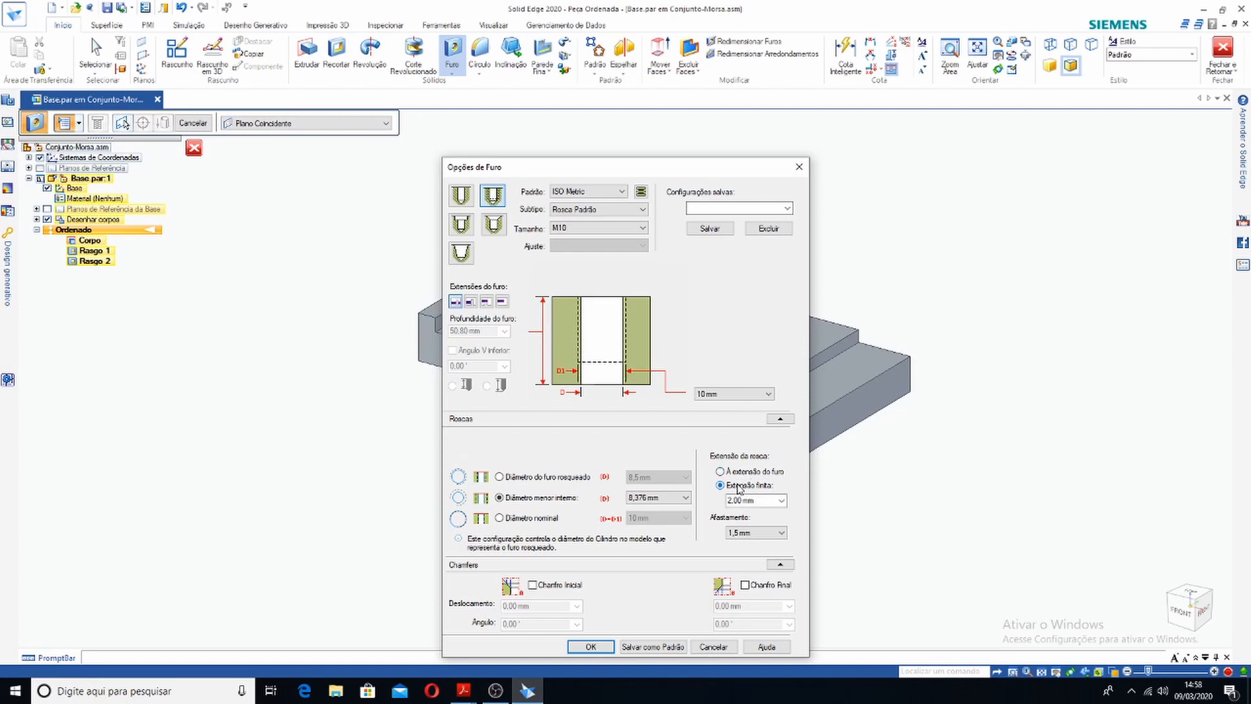
left_click(740, 473)
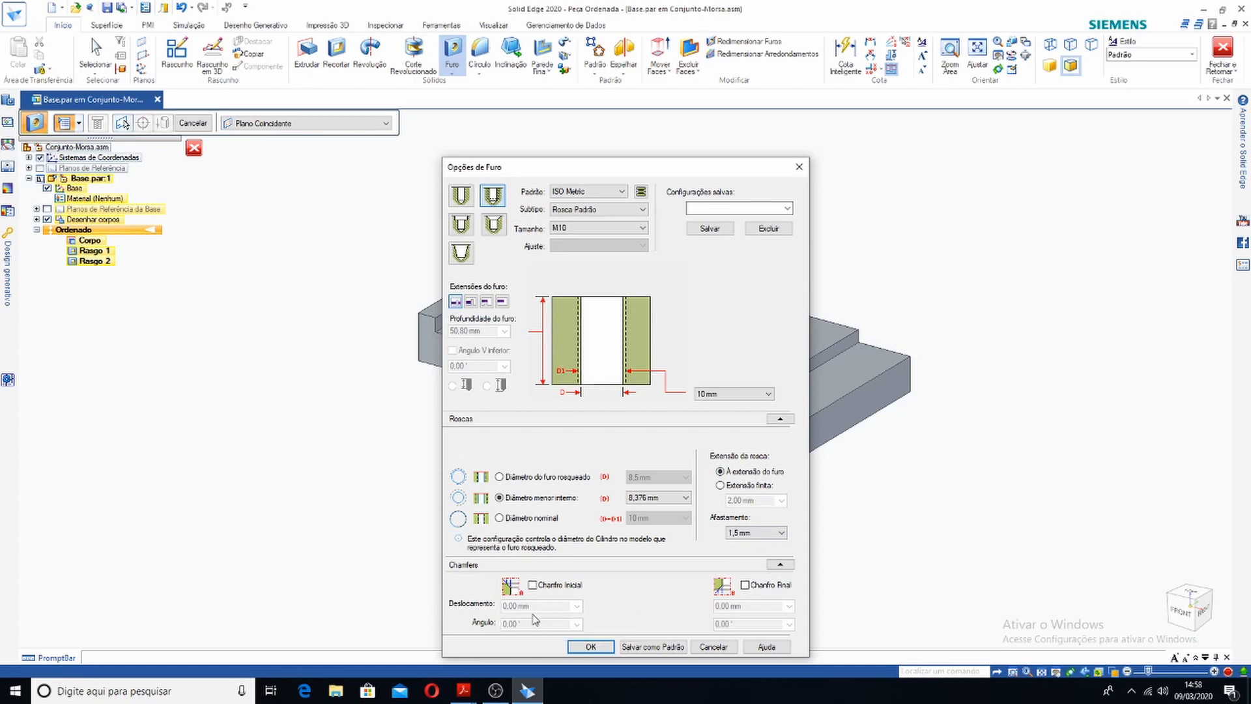
Give the M10 hole a start chamfer of 1 mm at 45°, checked against section C-C in the detail PDF, and accept the hole options
left_click(533, 585)
left_click(538, 606)
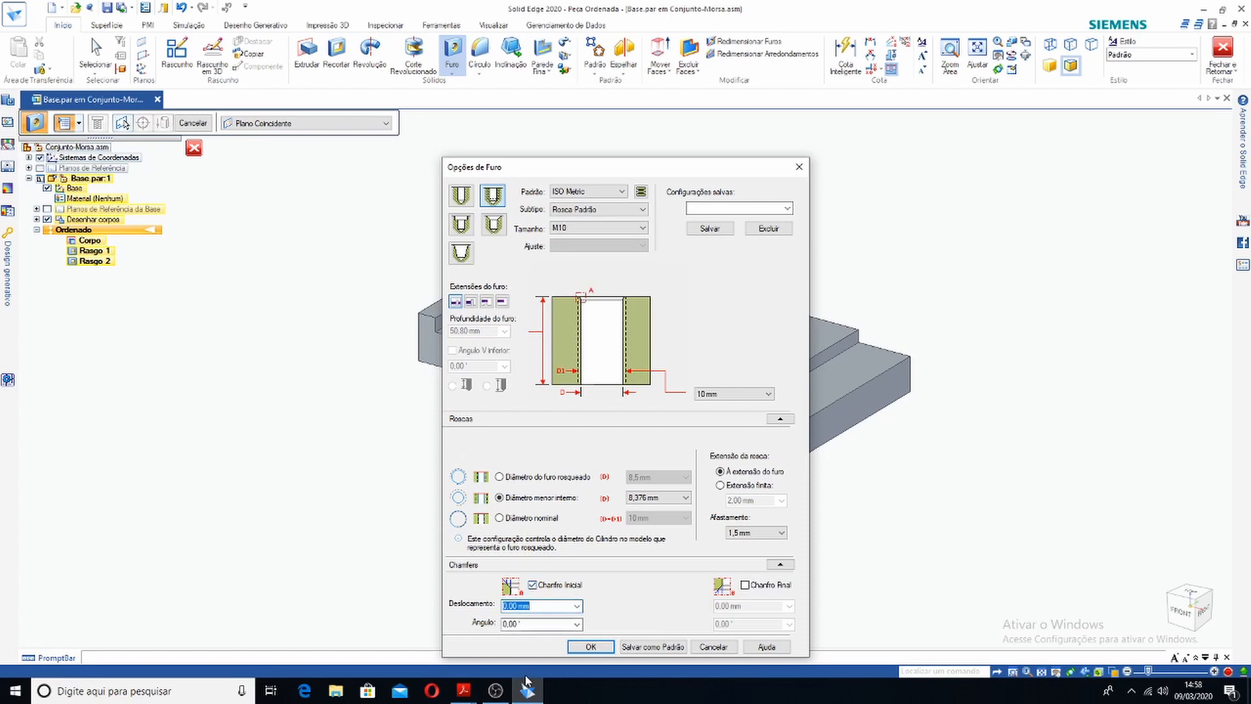
mouse_move(464, 694)
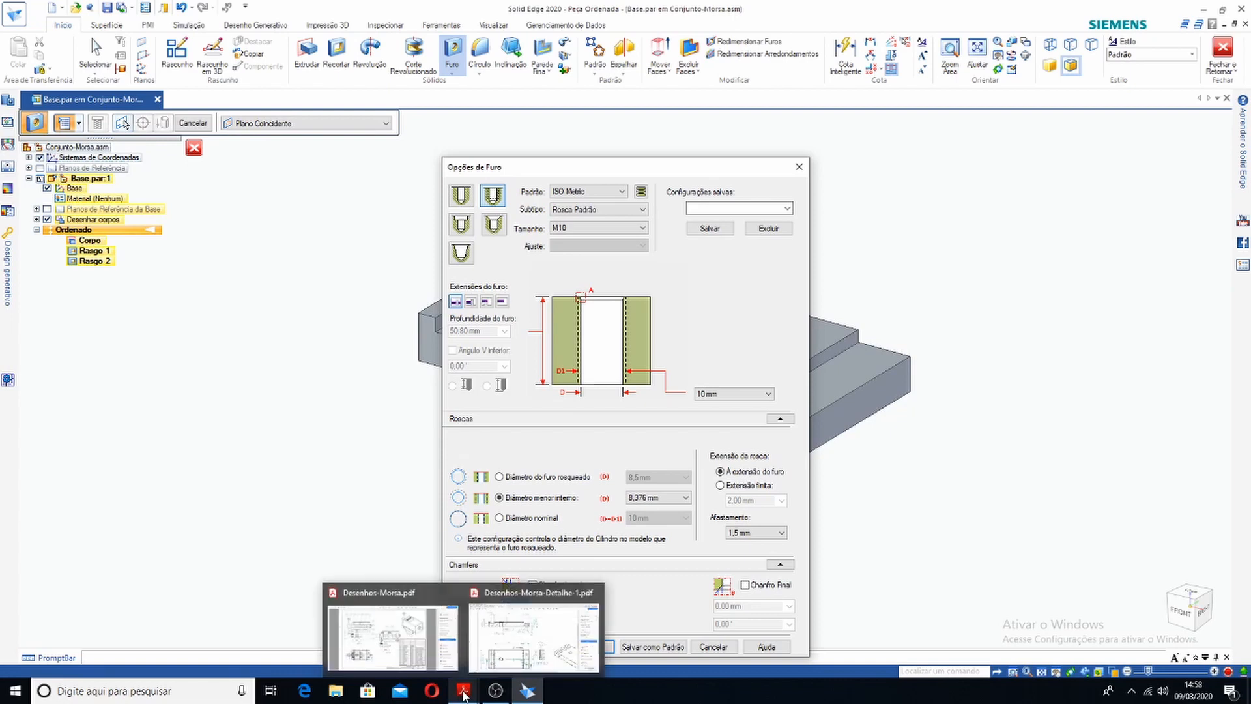
left_click(534, 632)
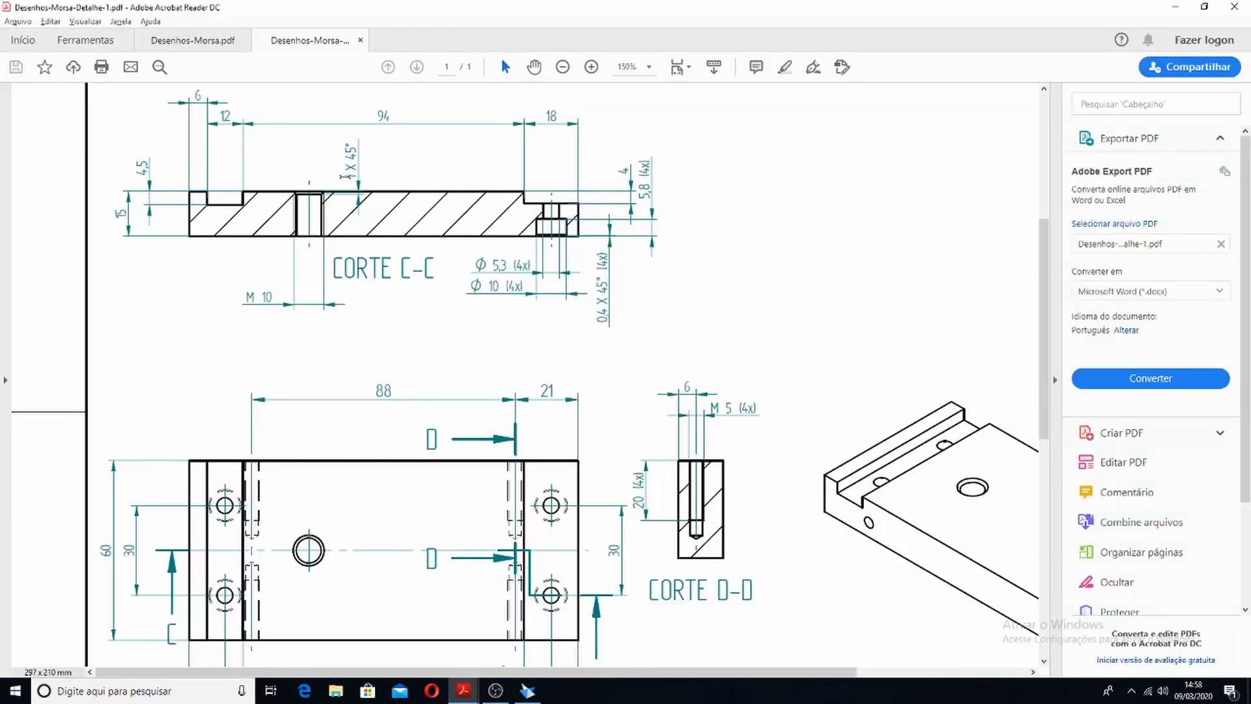
left_click(528, 690)
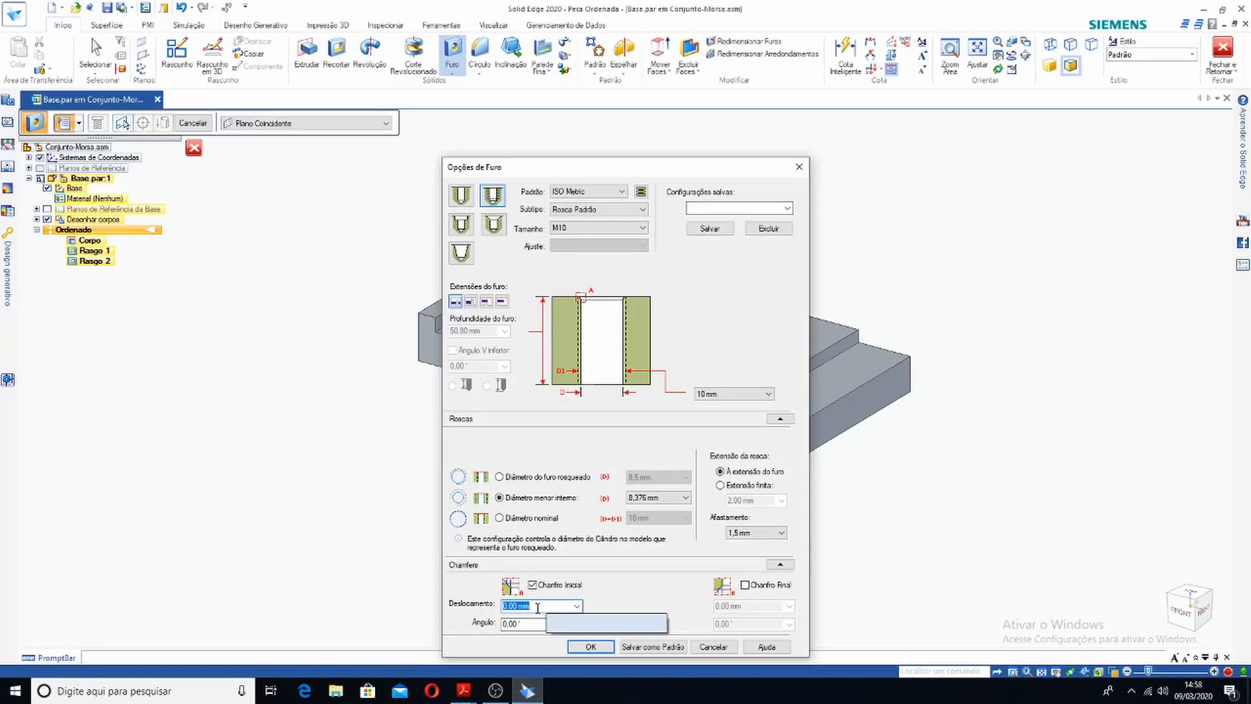
type("1")
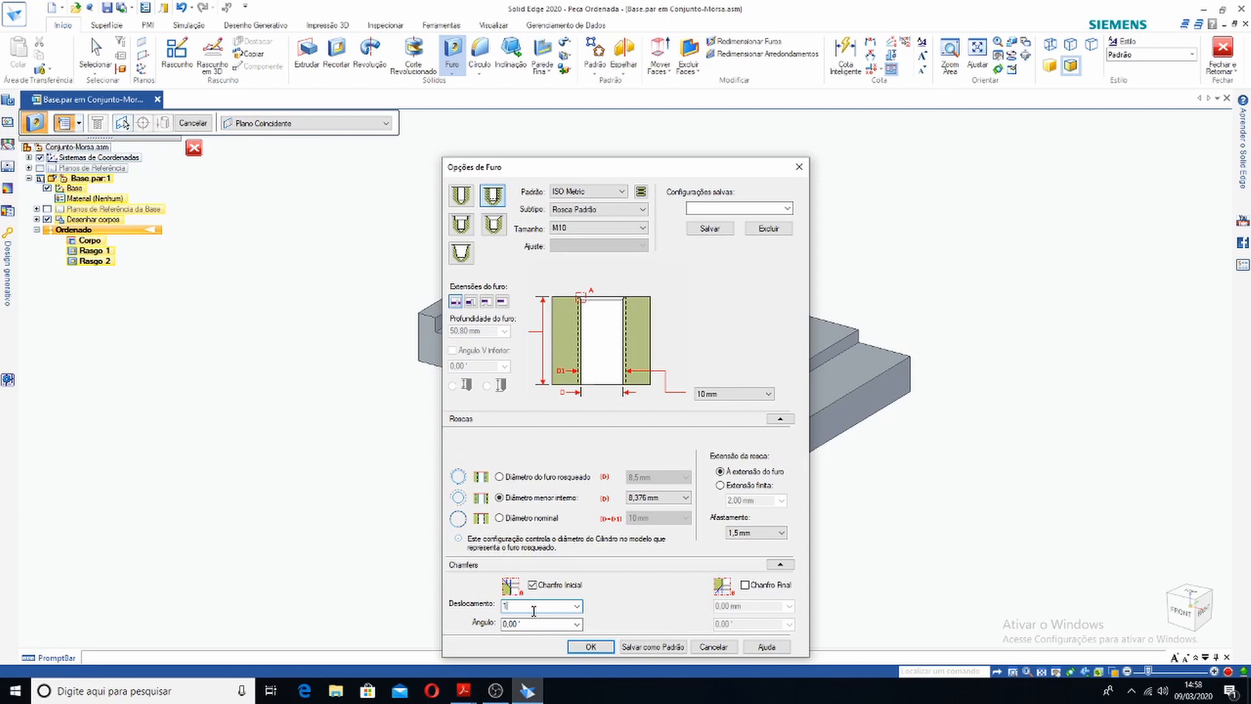
left_click(538, 624)
type("45")
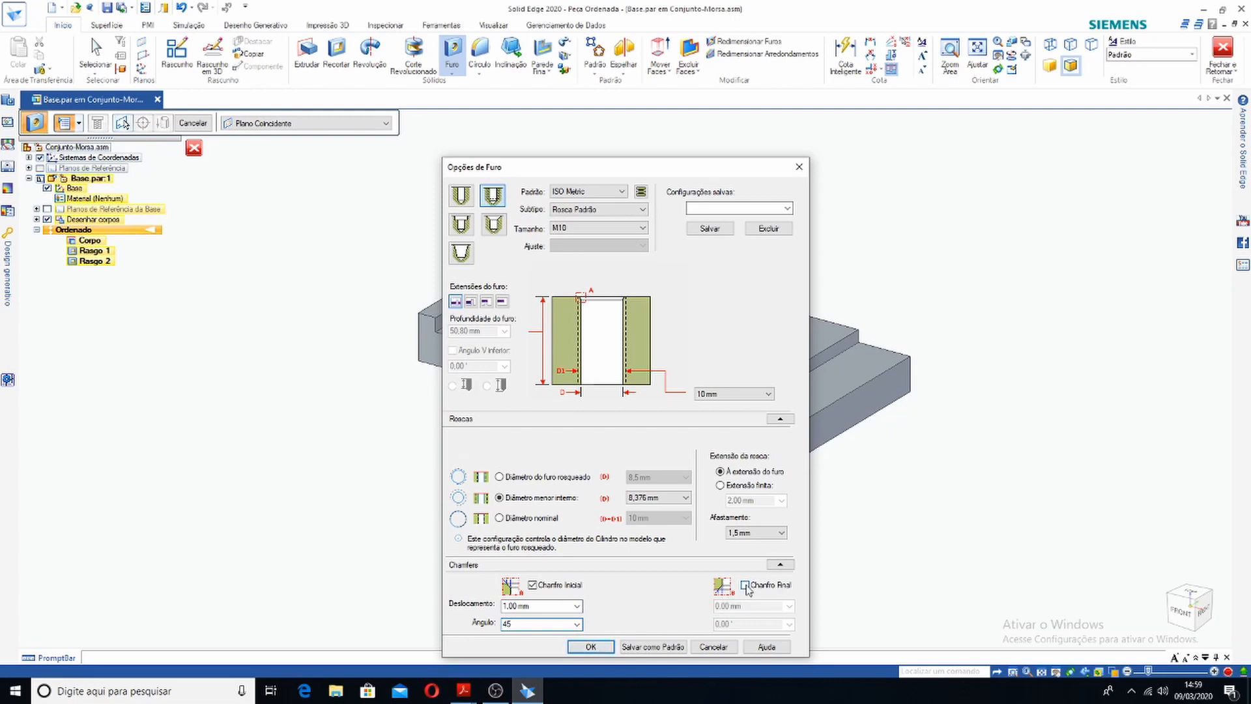
left_click(590, 647)
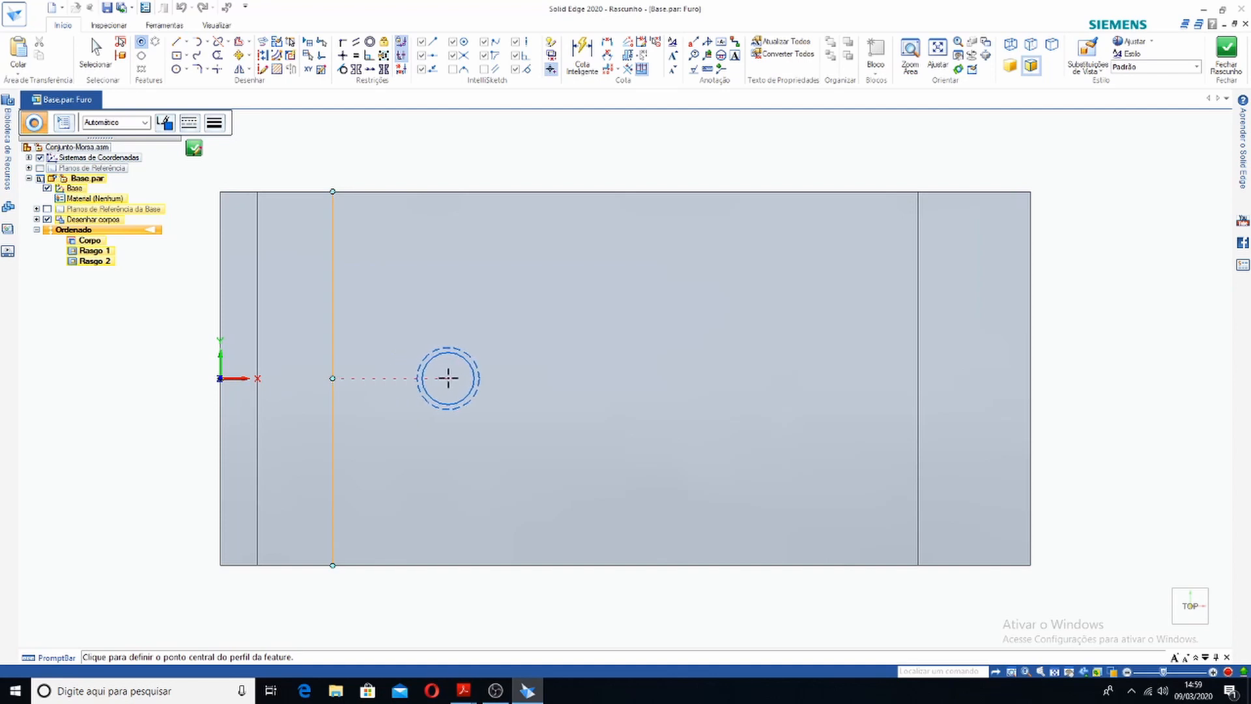
Place the M10 hole on the body's top face, level with the origin, and dimension its centre 40 mm from the origin-side end
left_click(448, 378)
left_click(582, 51)
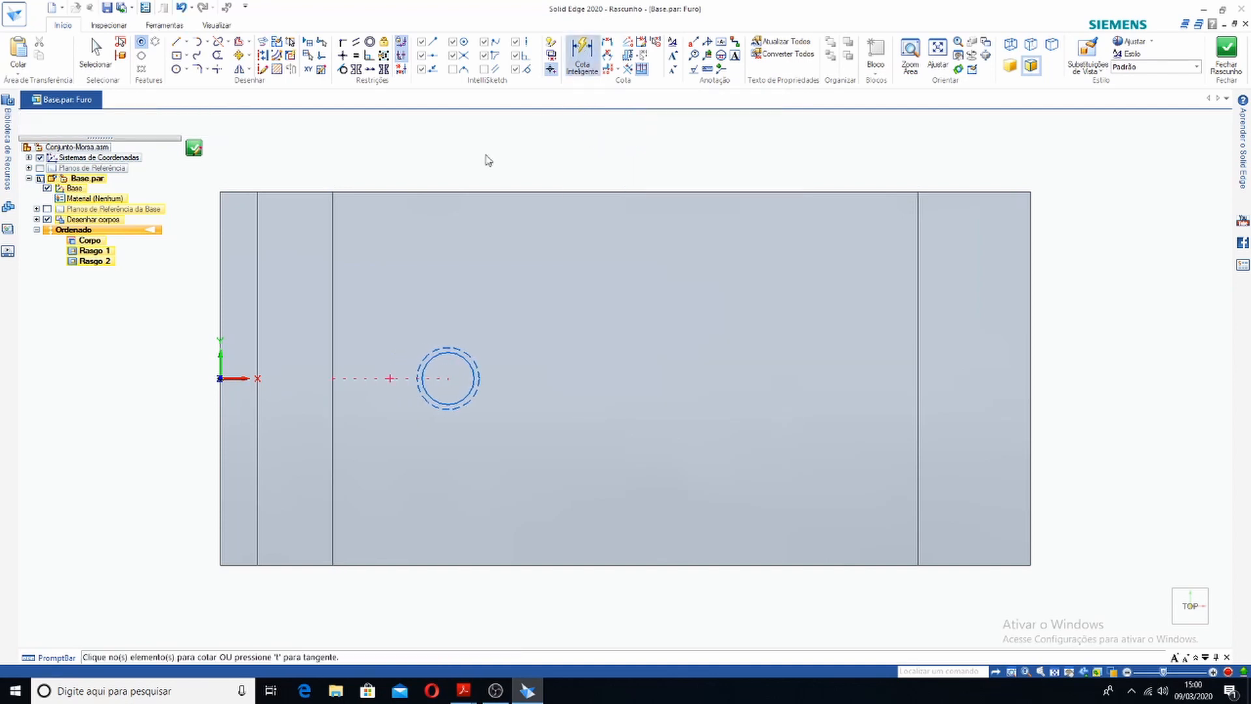
left_click(218, 307)
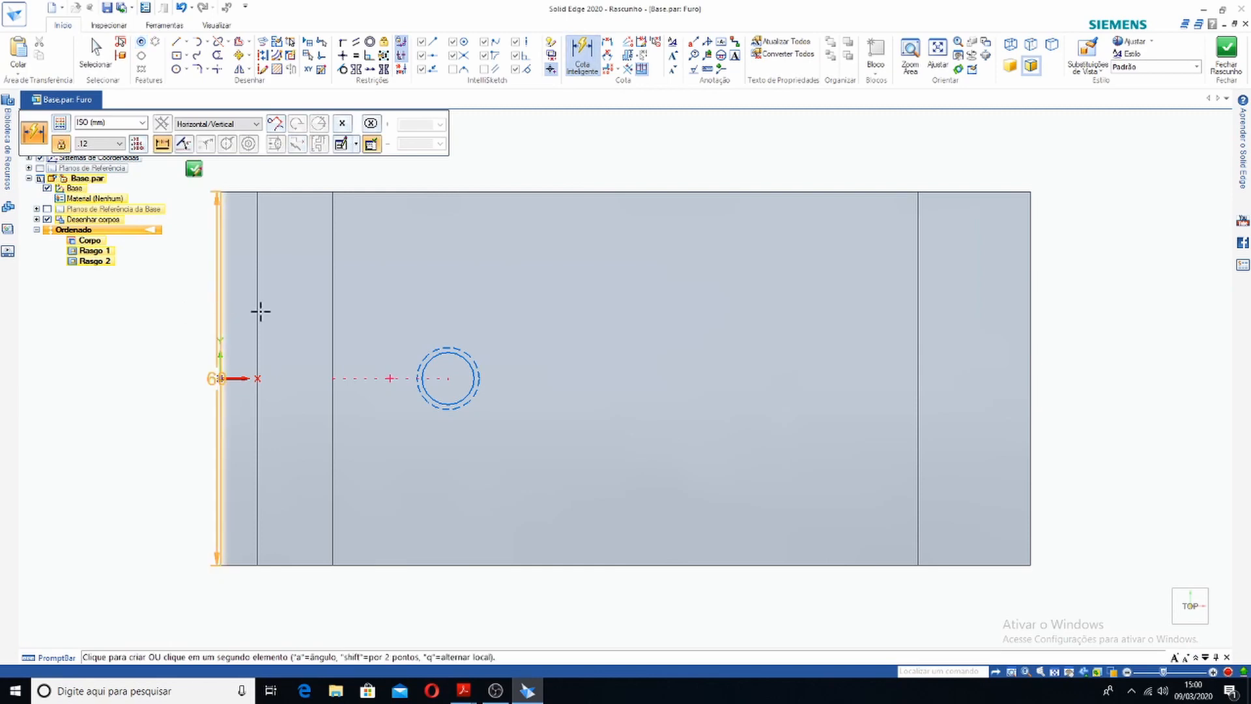
left_click(438, 355)
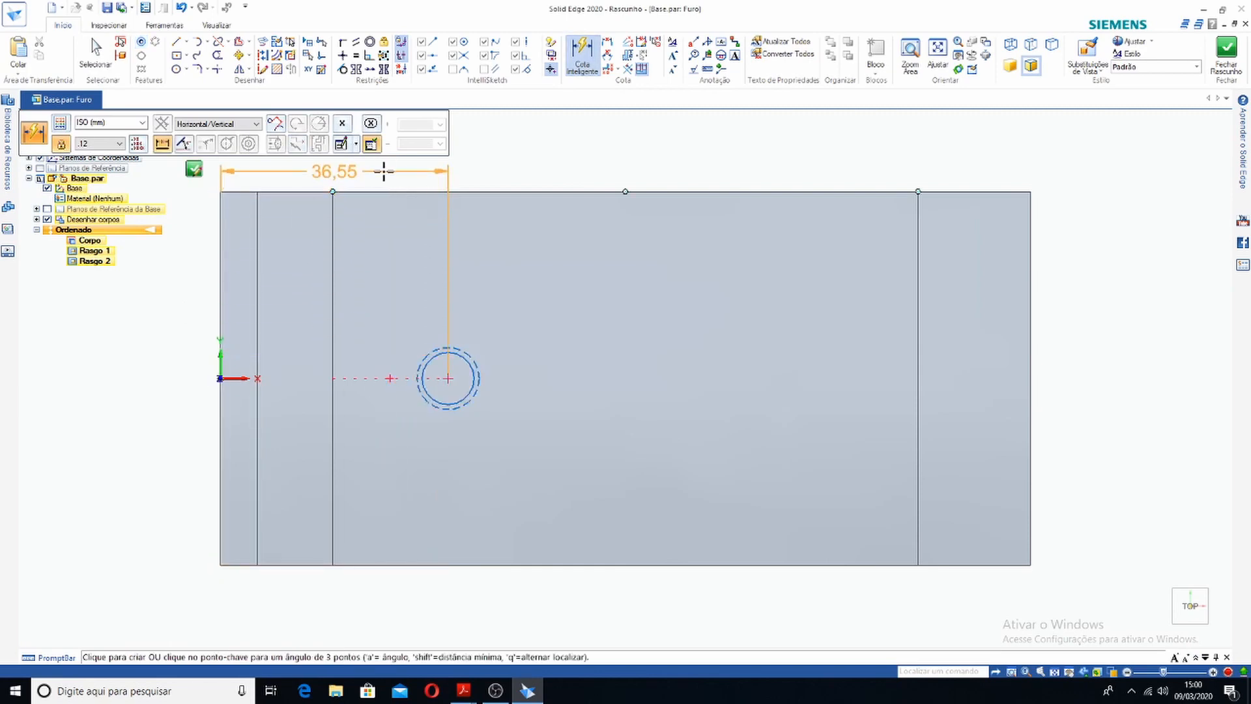
left_click(357, 173)
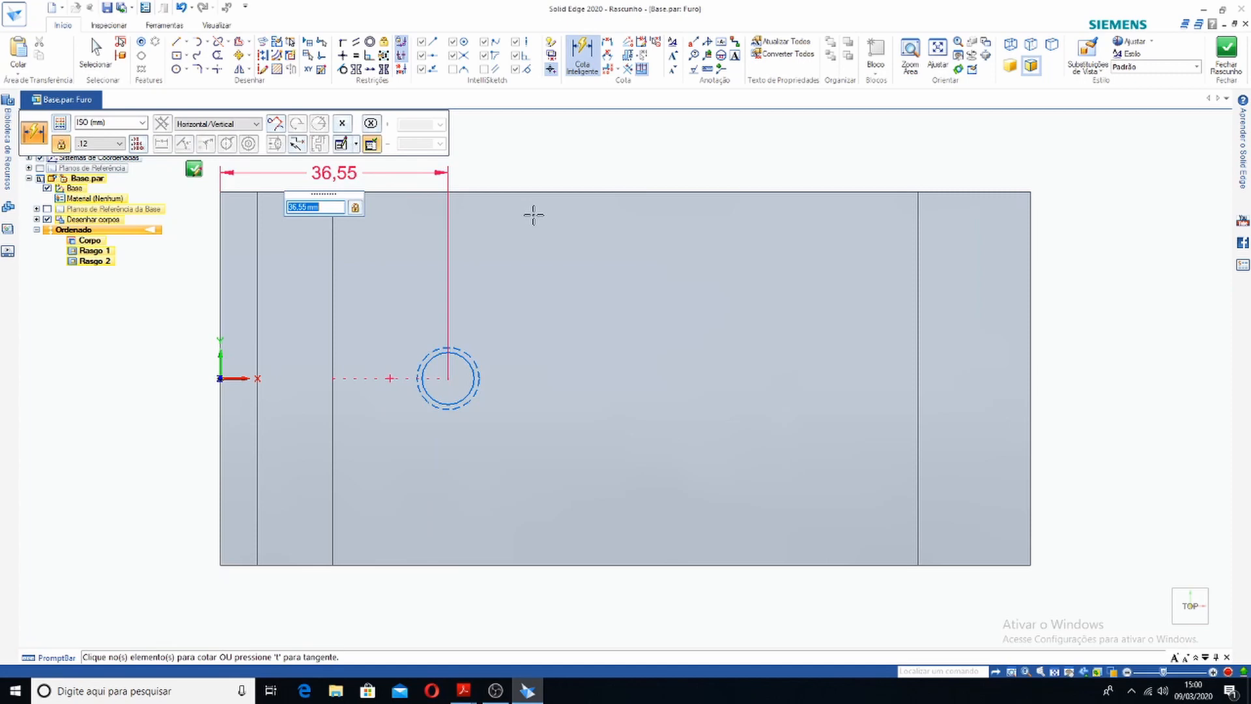
type("40")
key("Return")
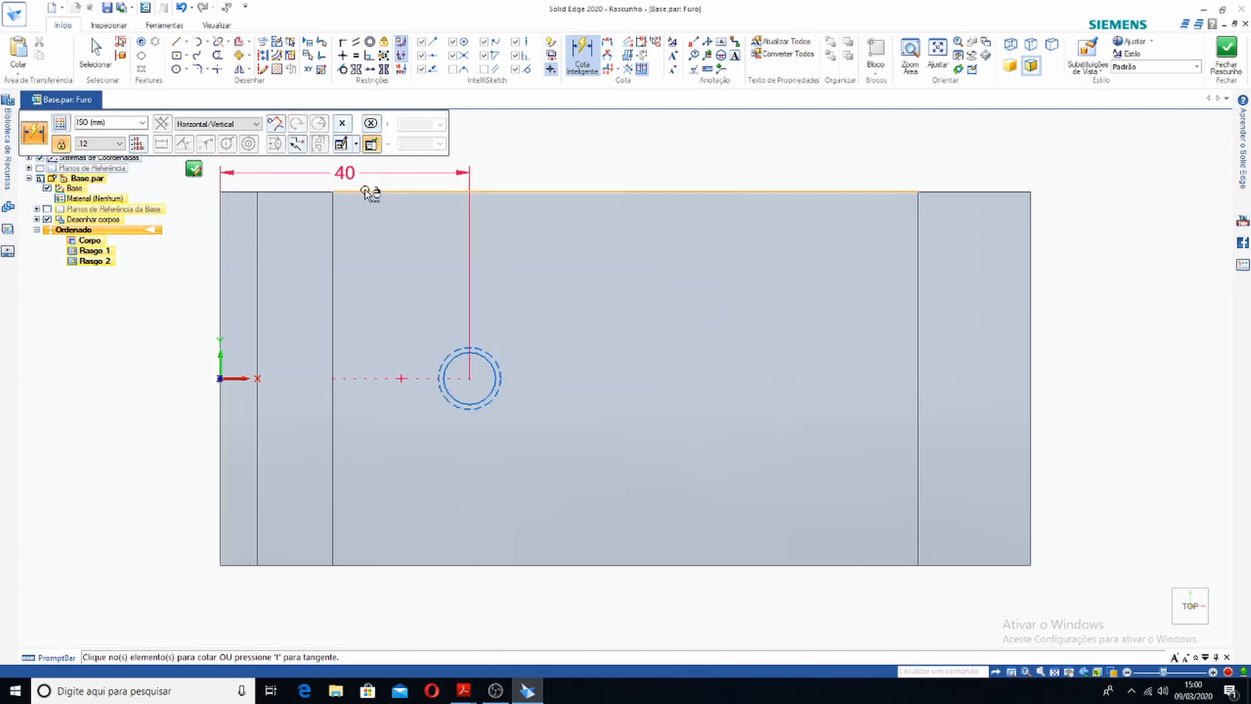
Close the hole sketch, rename the hole feature as Furo_M10 and finish it
left_click(193, 172)
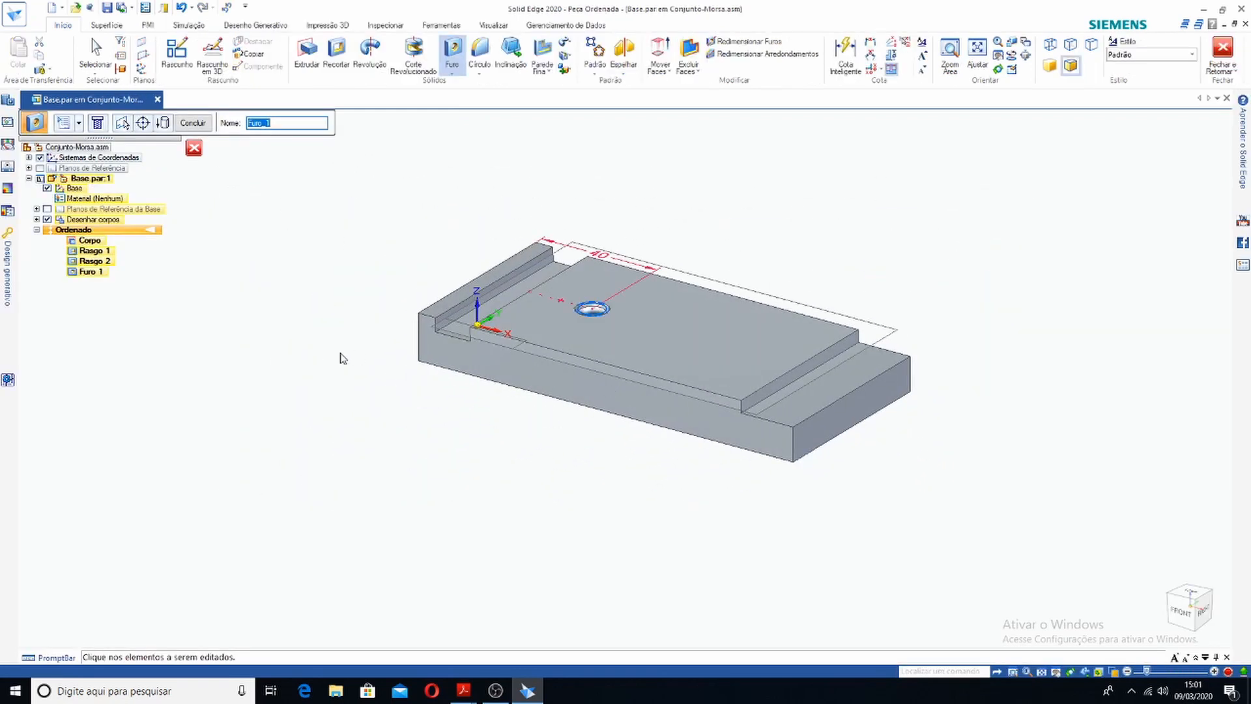
middle_click_drag(324, 352, 990, 193)
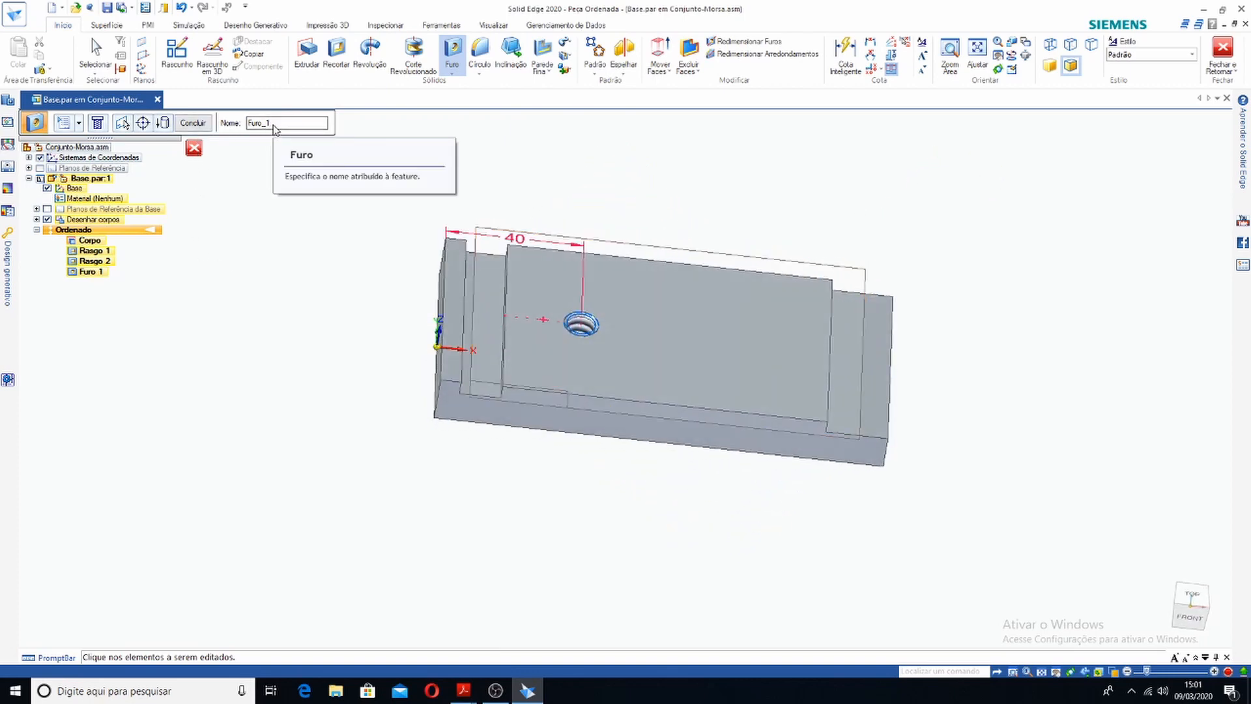
left_click(272, 125)
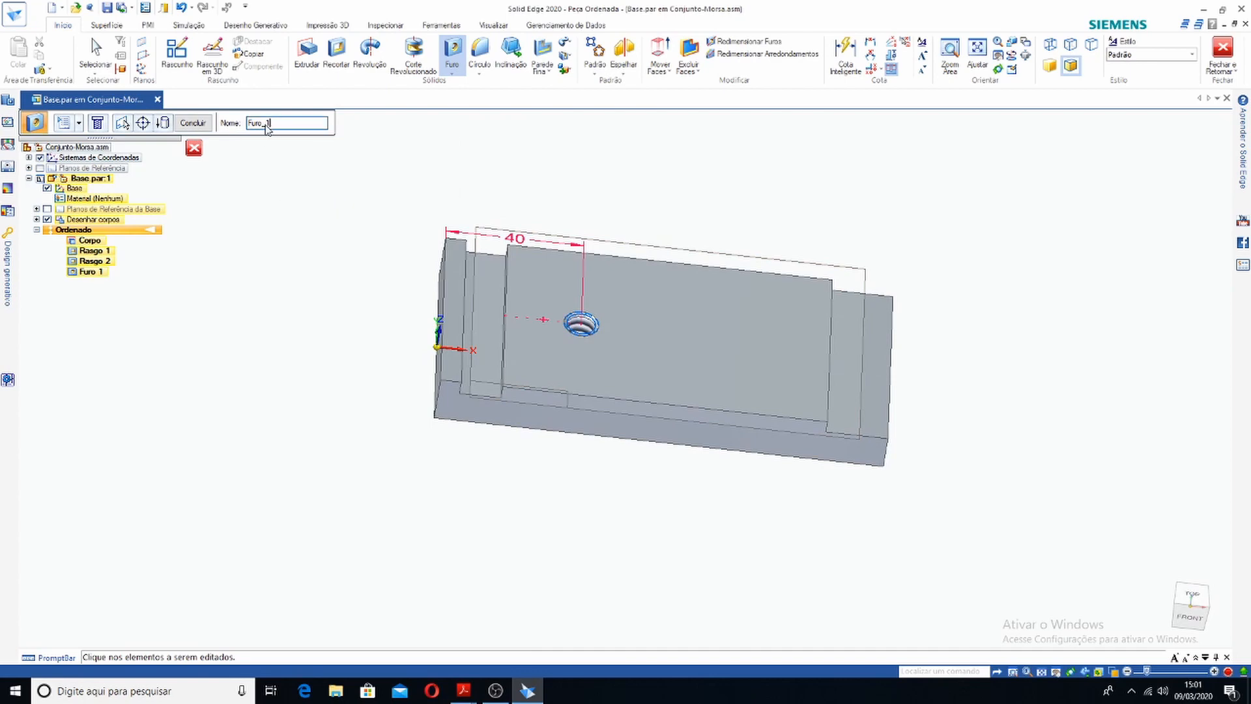
left_click_drag(266, 124, 279, 129)
left_click(194, 123)
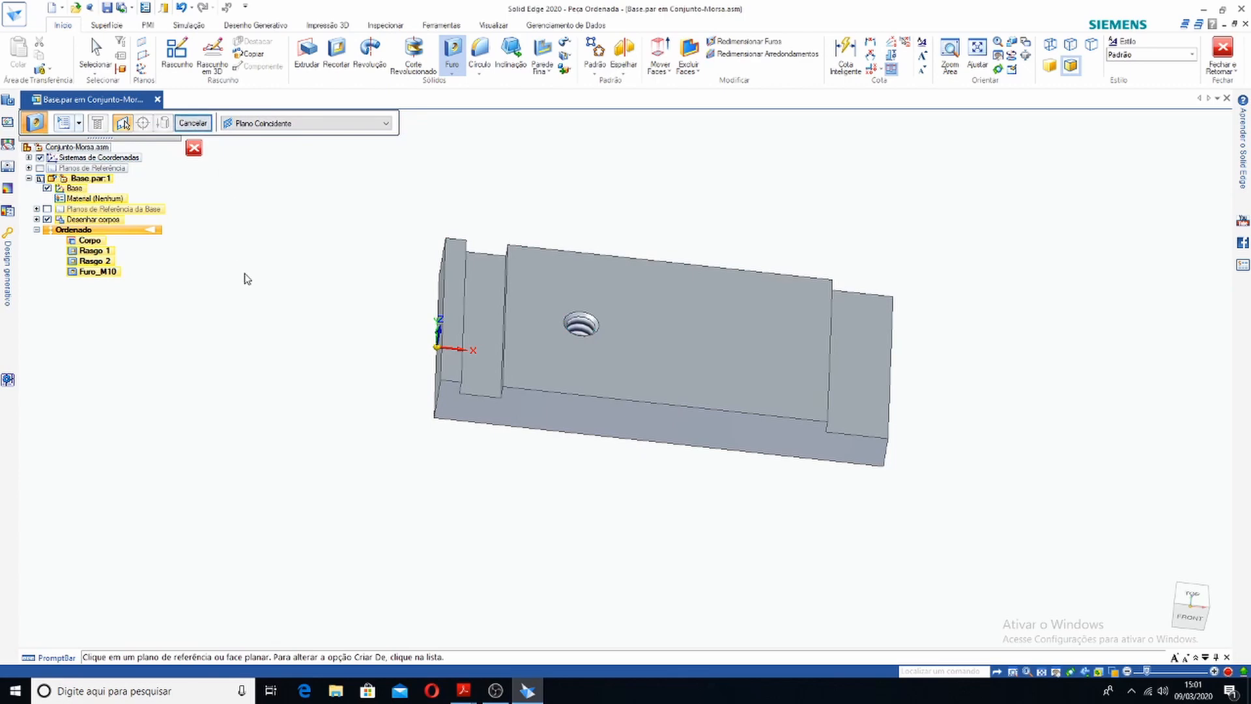
Examine the counterbored holes in section C-C and the top view of Desenhos-Morsa-Detalhe-1.pdf, then return to Solid Edge
middle_click_drag(475, 425, 426, 308)
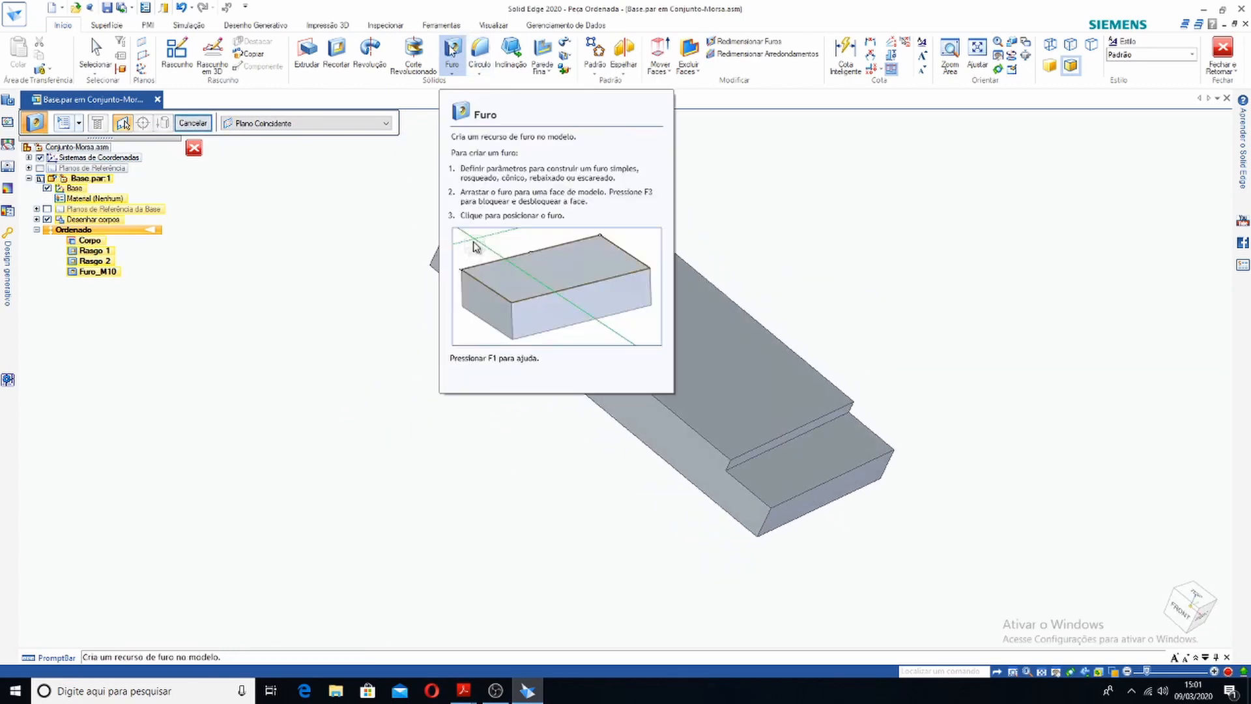
middle_click_drag(451, 311, 519, 324)
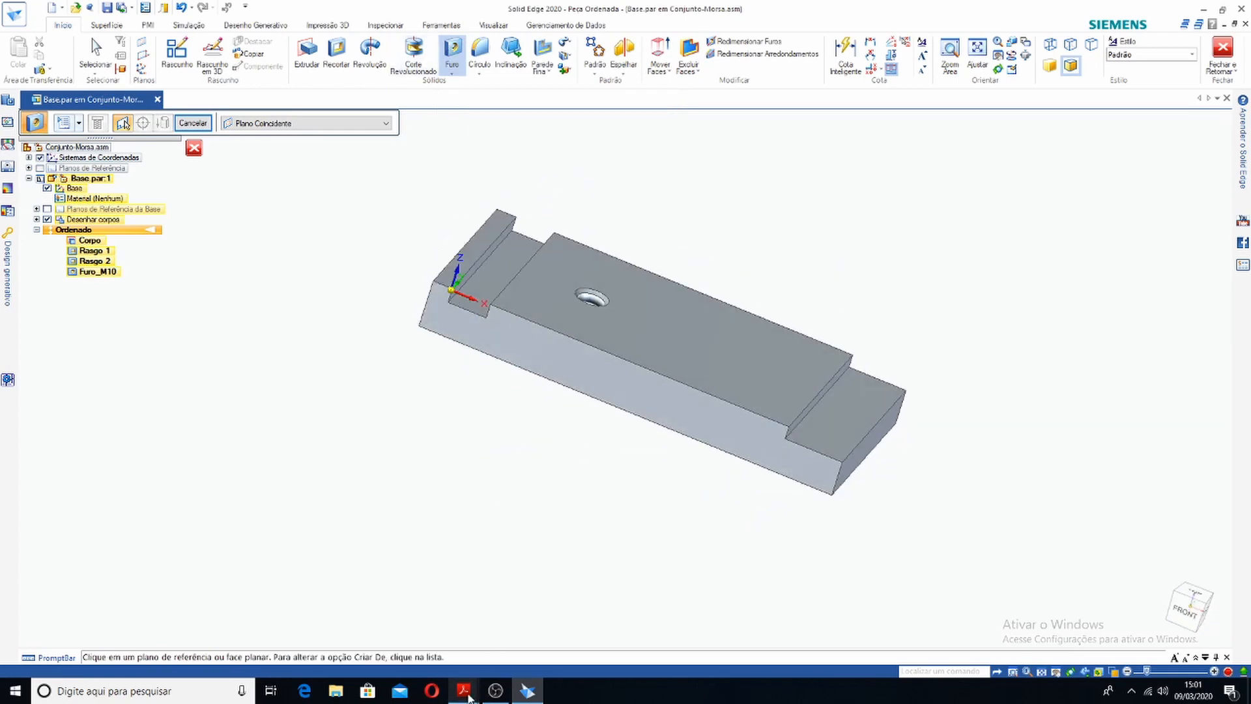
mouse_move(469, 695)
left_click(546, 648)
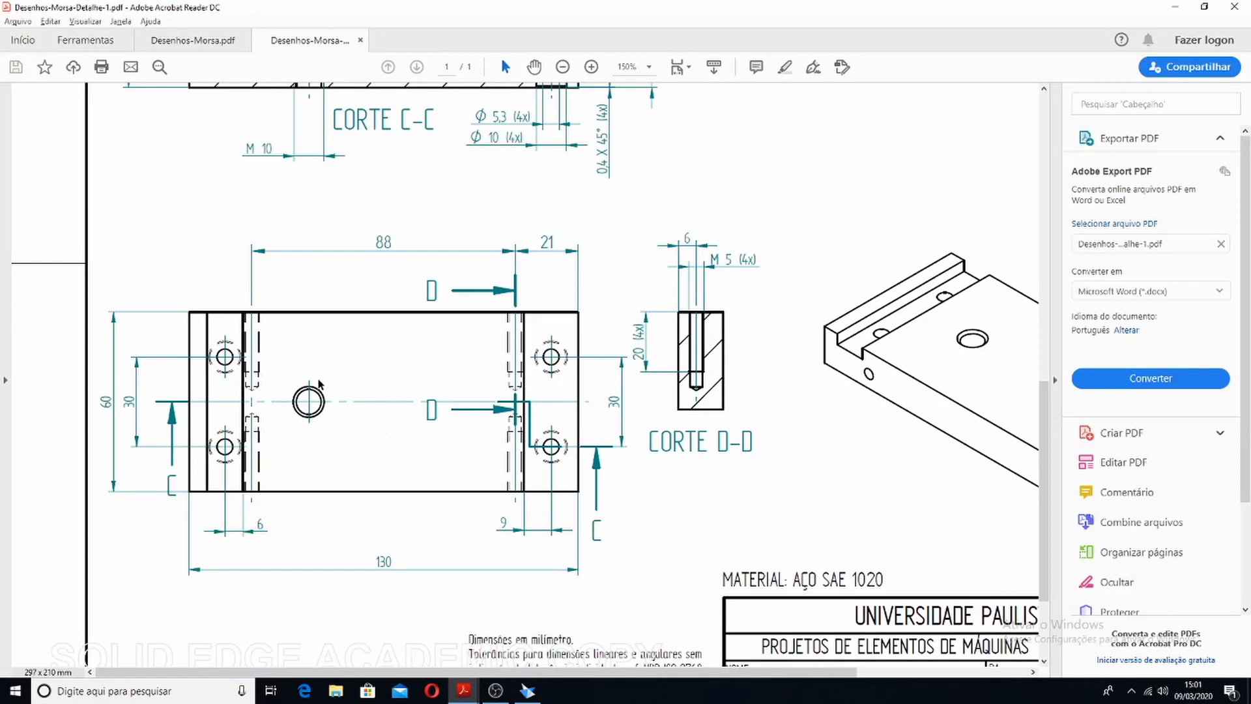
scroll(337, 209, "up", 3)
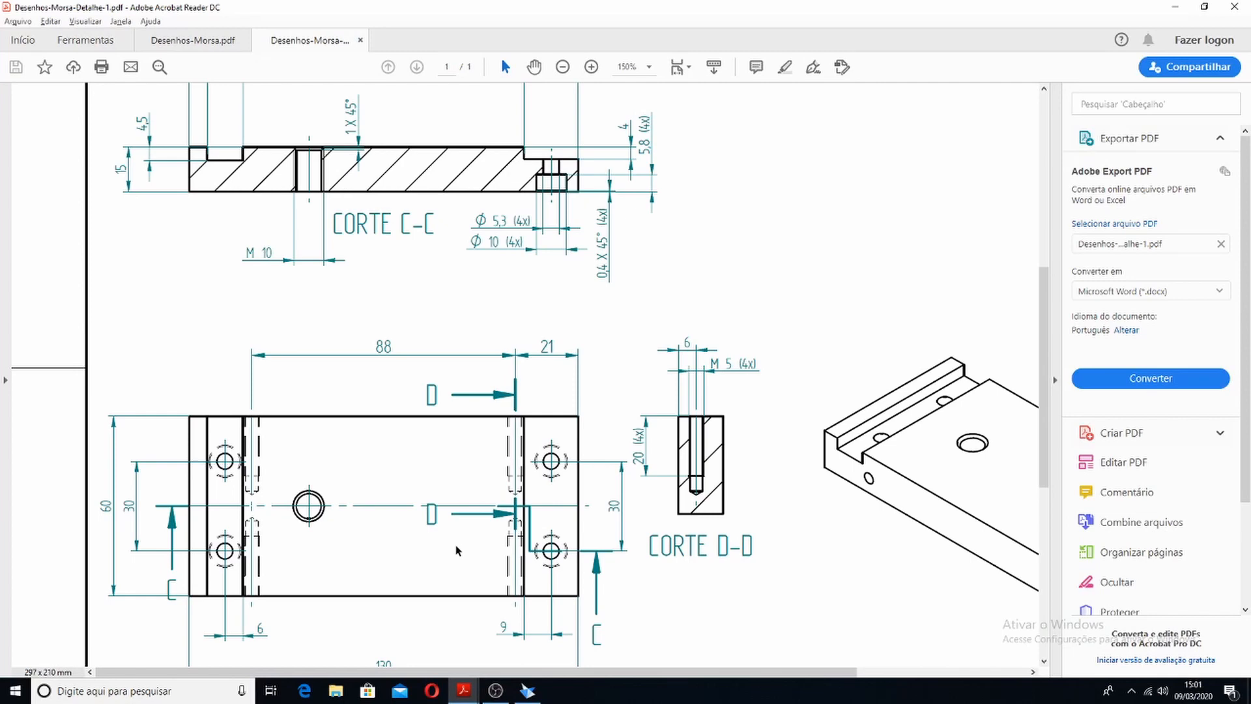
scroll(412, 558, "down", 3)
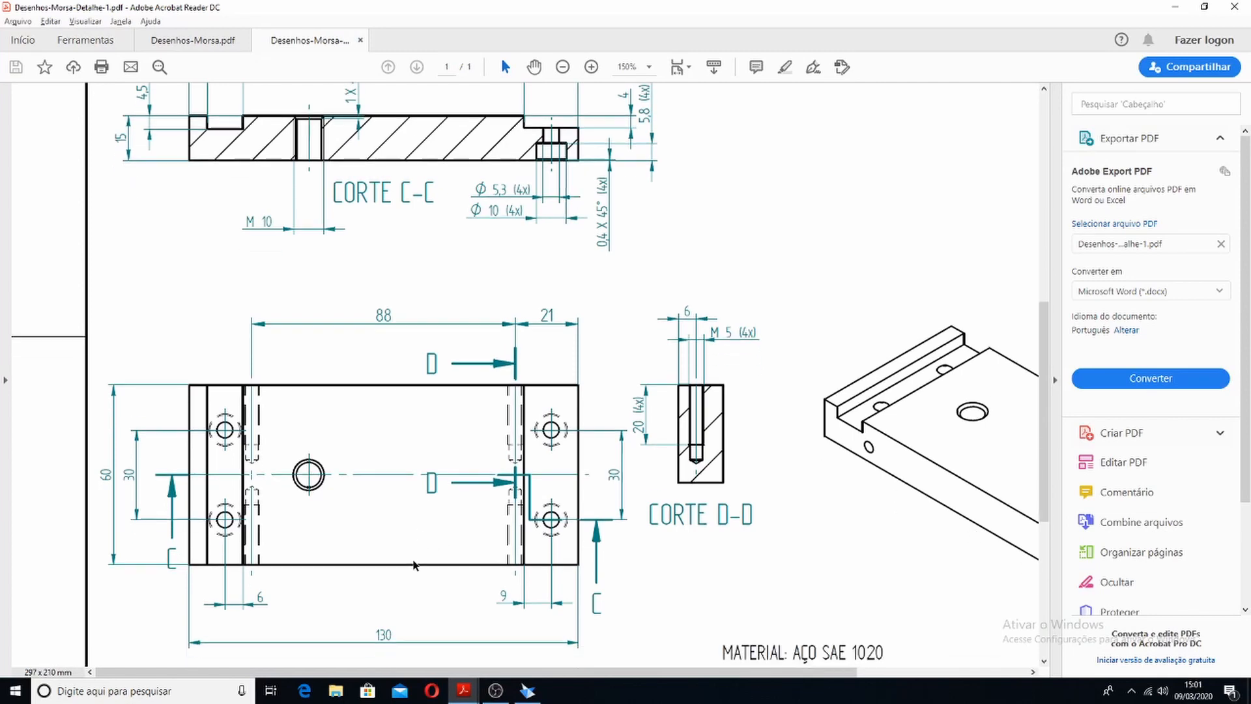
scroll(405, 297, "up", 1)
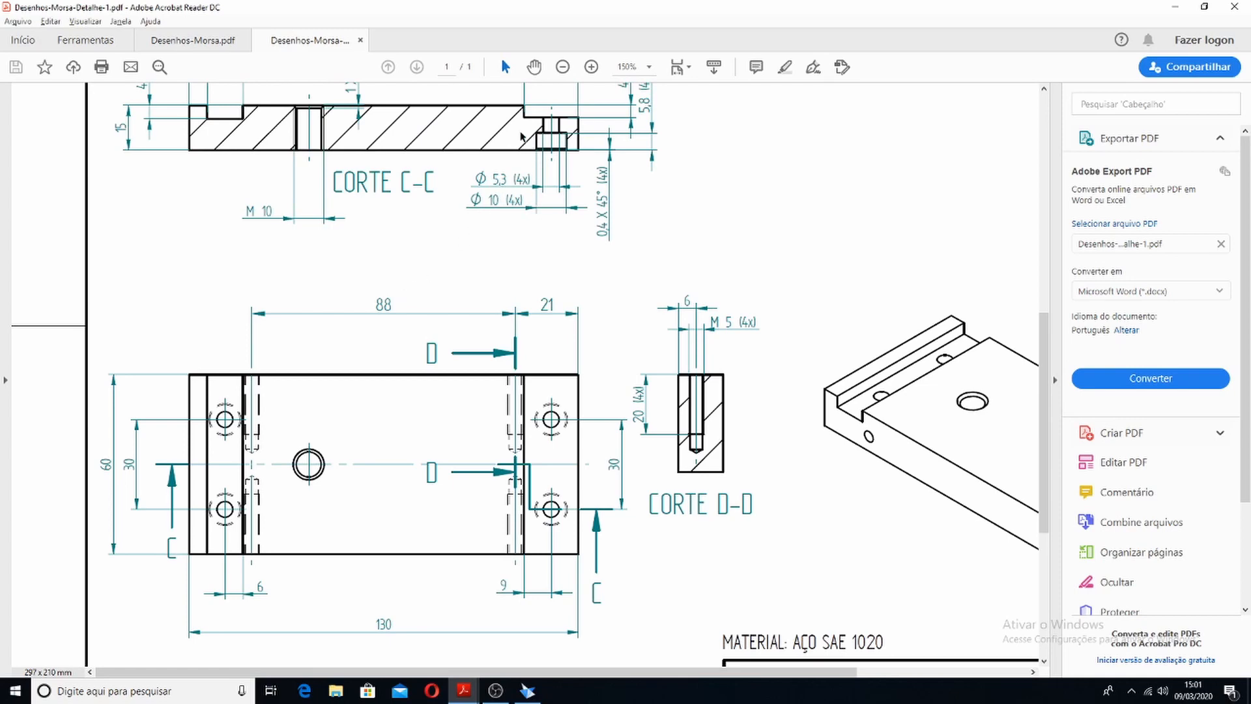
scroll(517, 130, "up", 2)
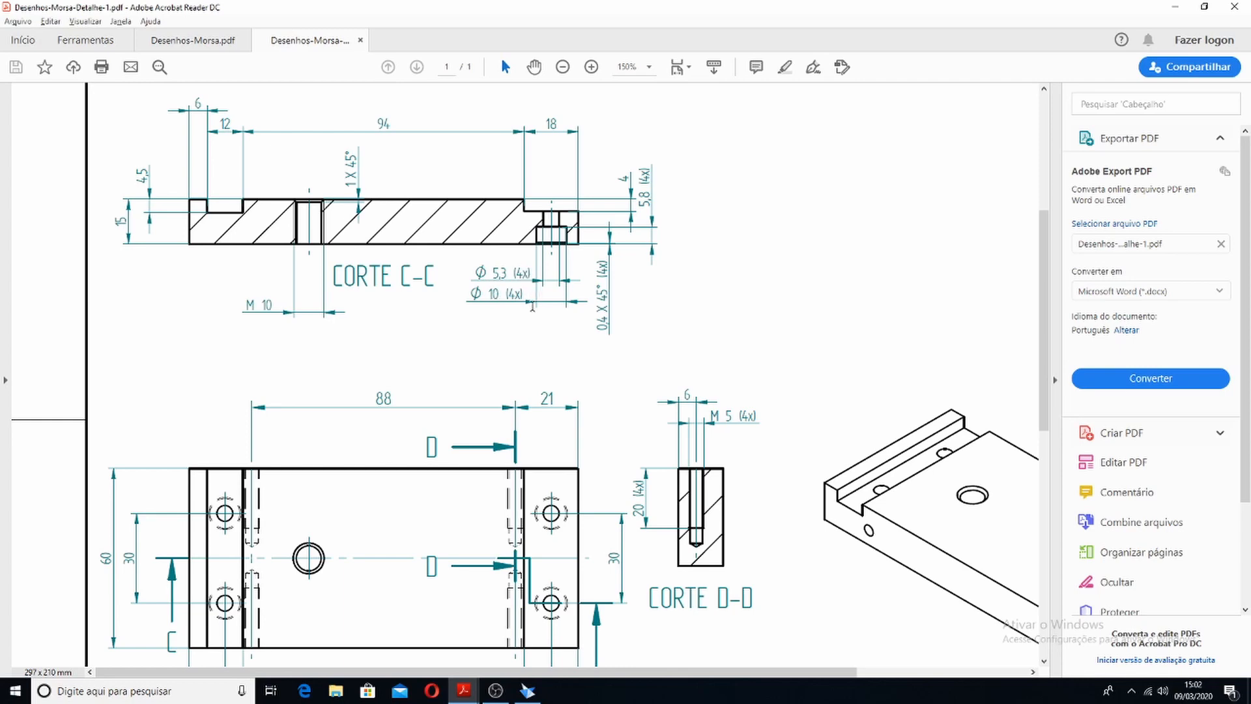
scroll(532, 308, "down", 4)
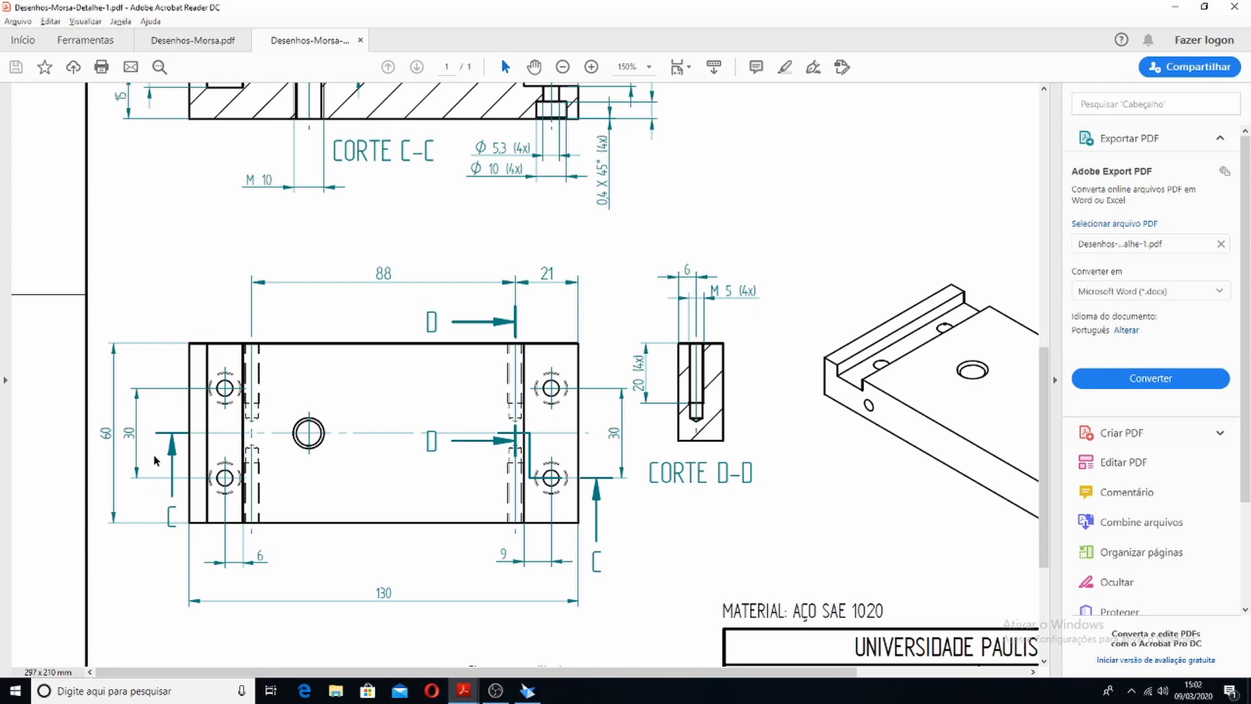
scroll(380, 520, "up", 1)
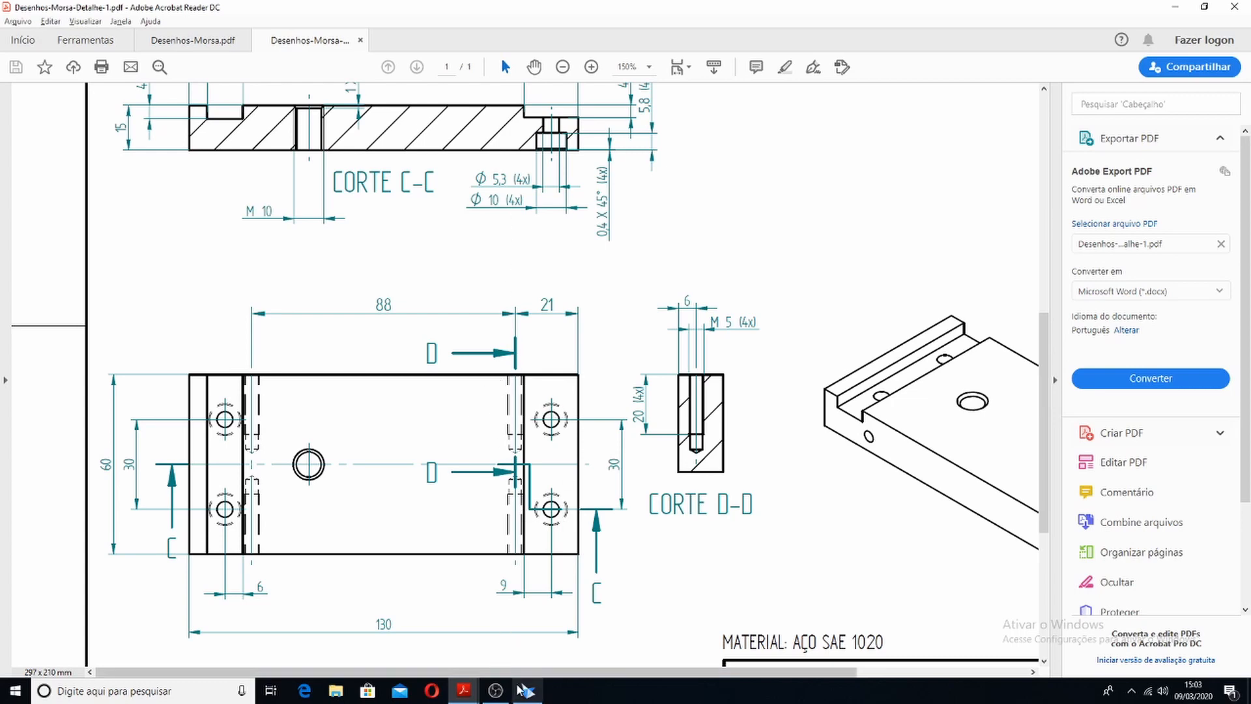
mouse_move(526, 690)
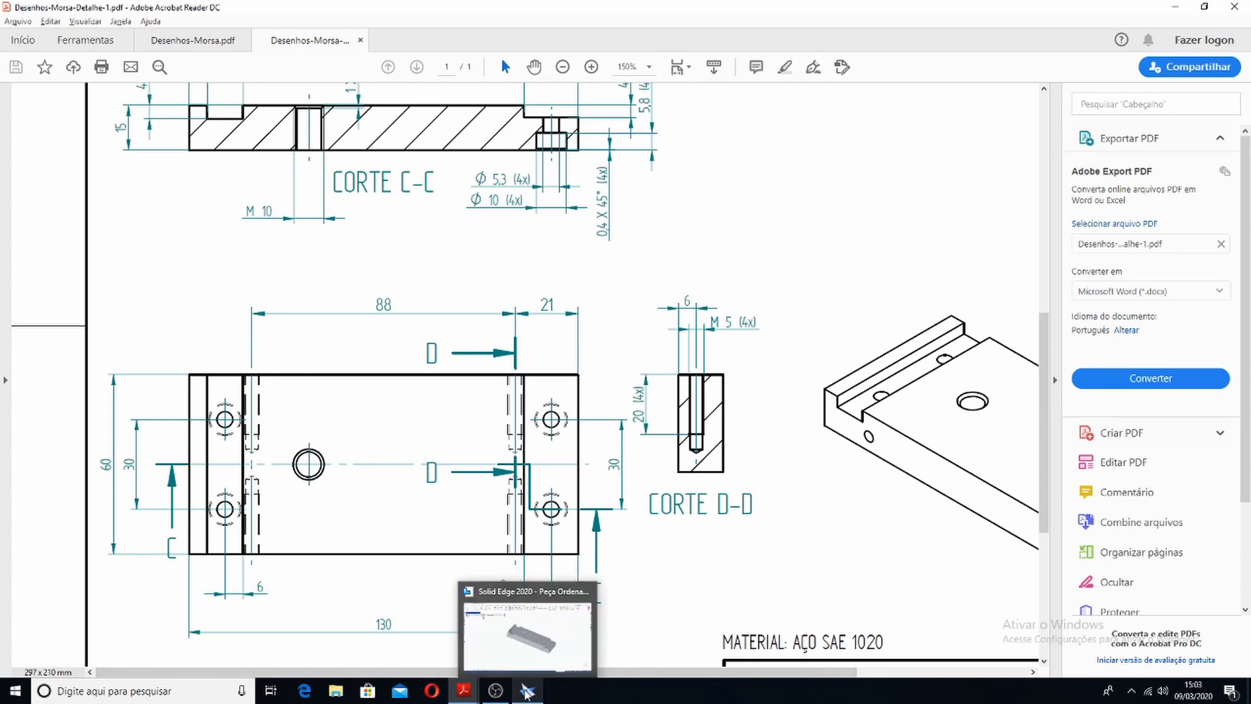
left_click(527, 690)
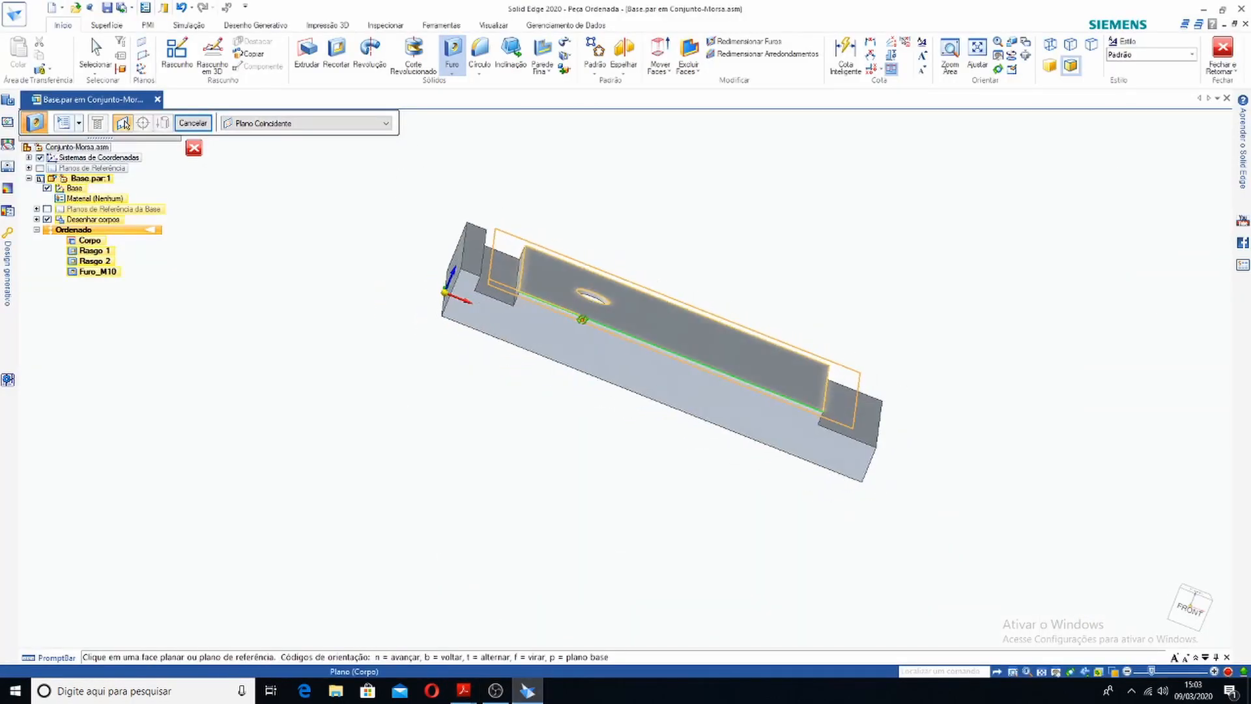
Define the next hole as a counterbored type with standard ISO Metric, subtype Cabeça de soquete, 4762, and size M5
mouse_move(582, 319)
middle_mouse_down()
mouse_move(592, 358)
mouse_move(590, 322)
middle_mouse_up()
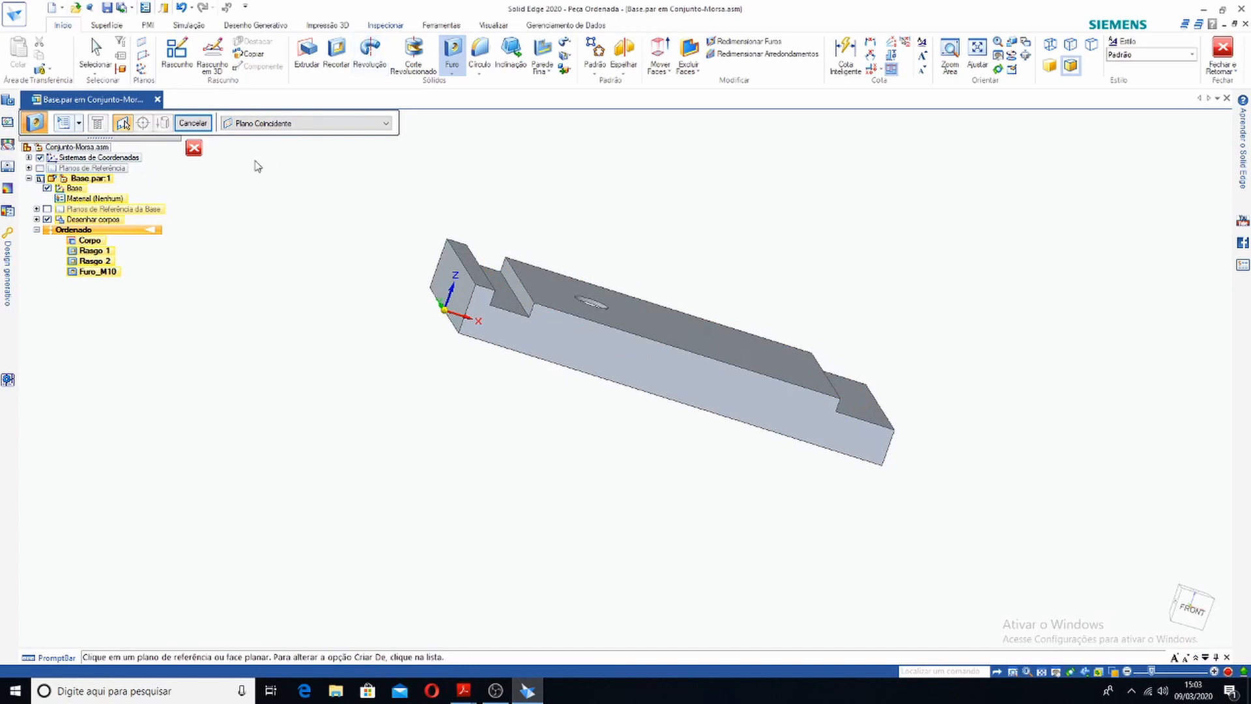
left_click(63, 123)
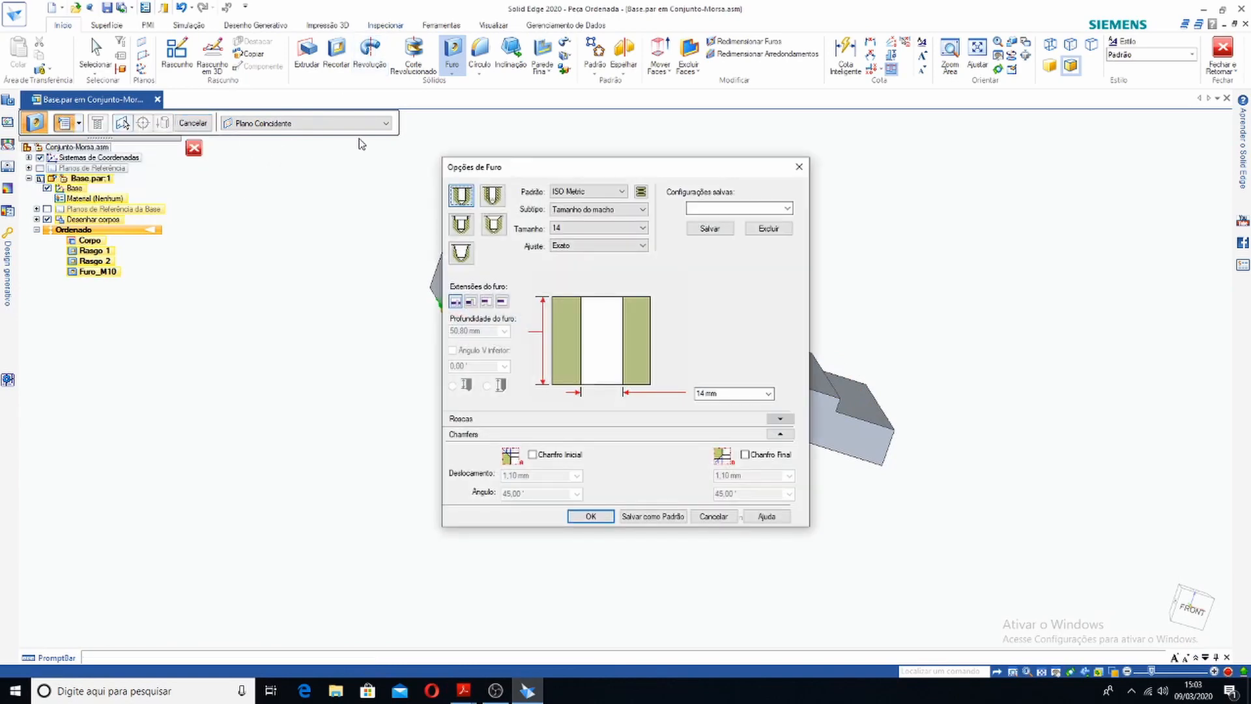
left_click(460, 226)
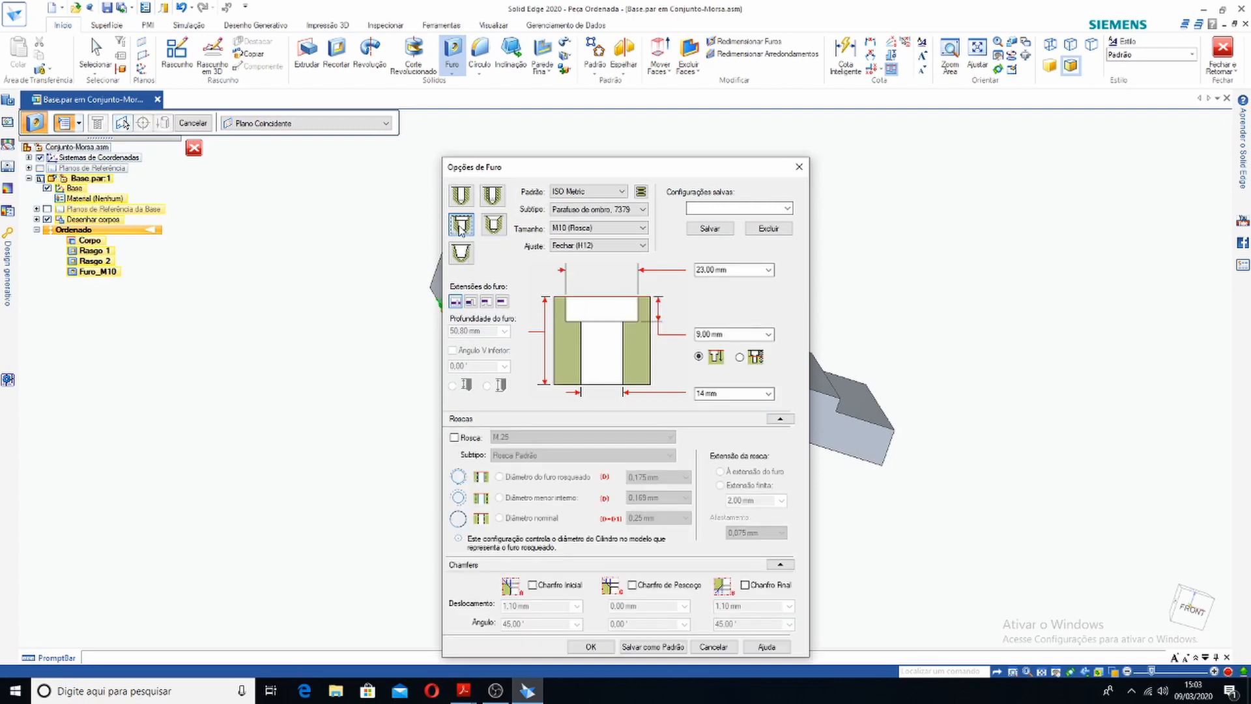
left_click(622, 192)
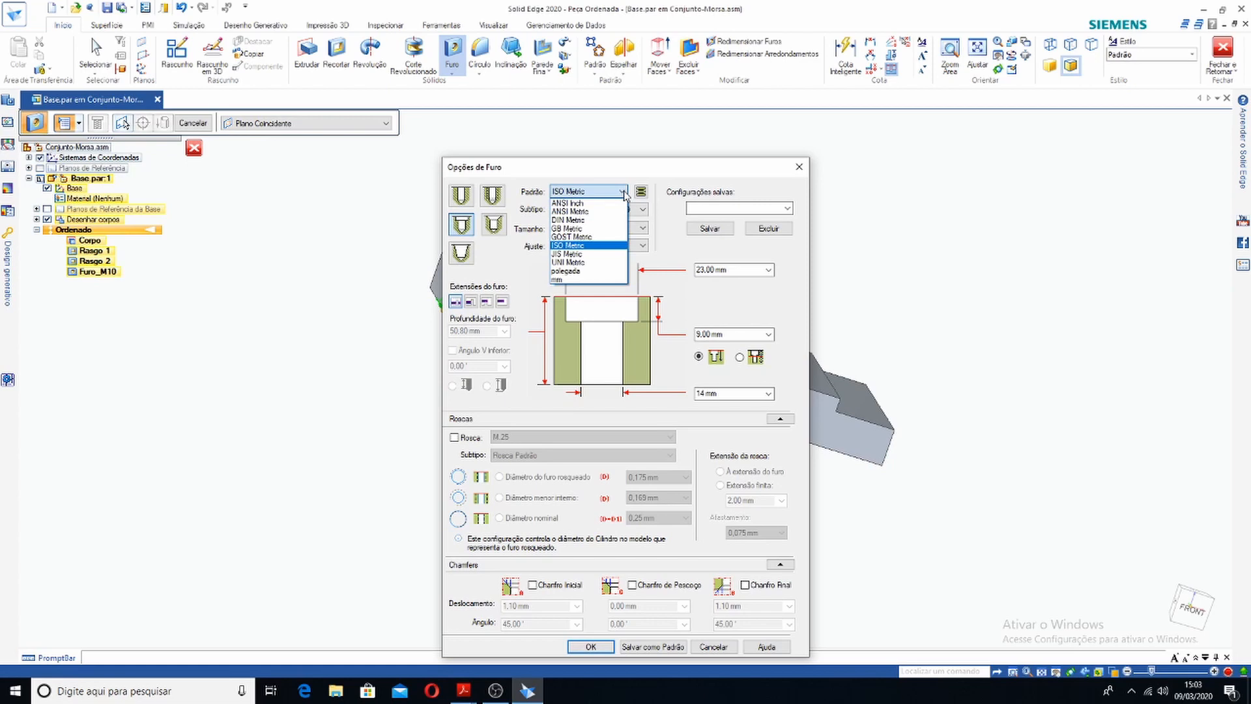
left_click(579, 246)
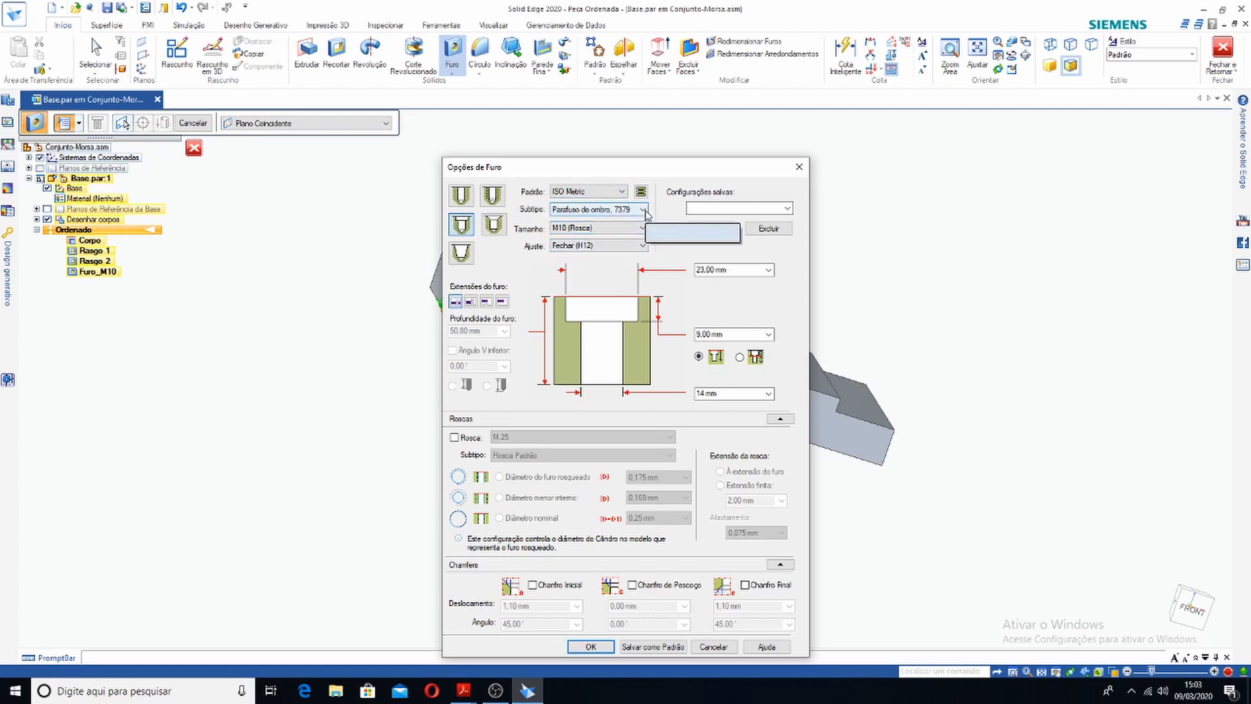
left_click(643, 209)
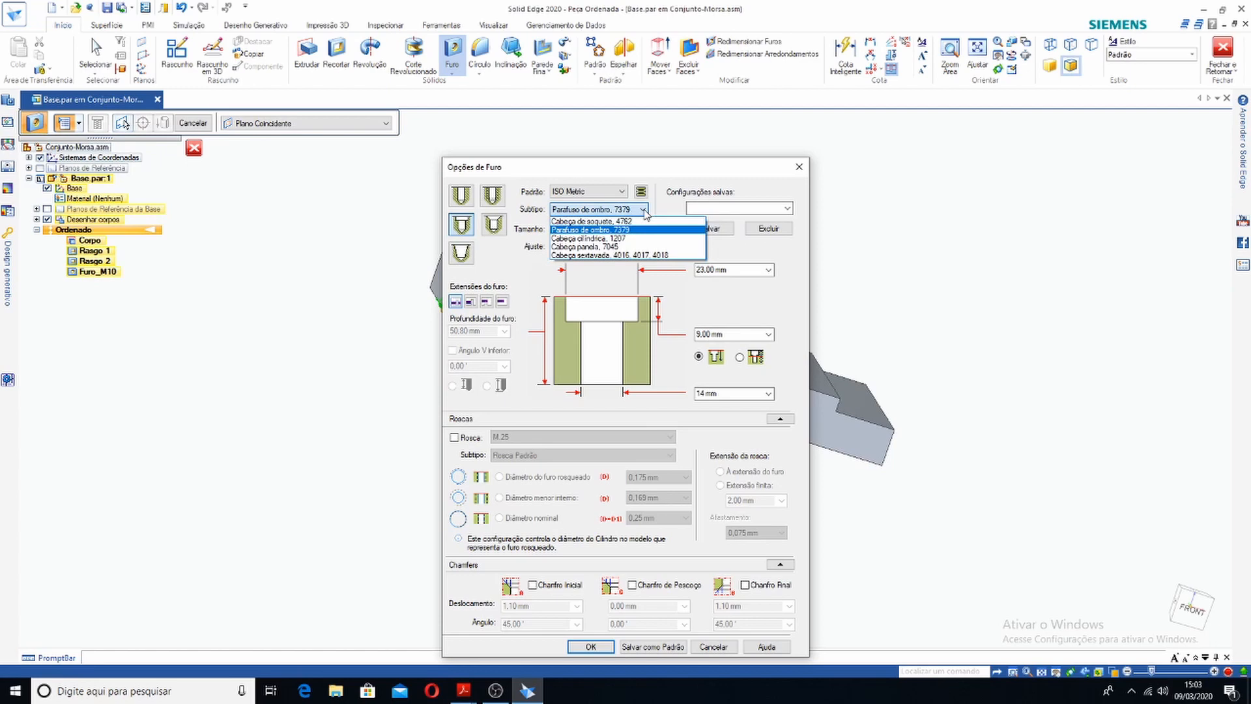
left_click(607, 222)
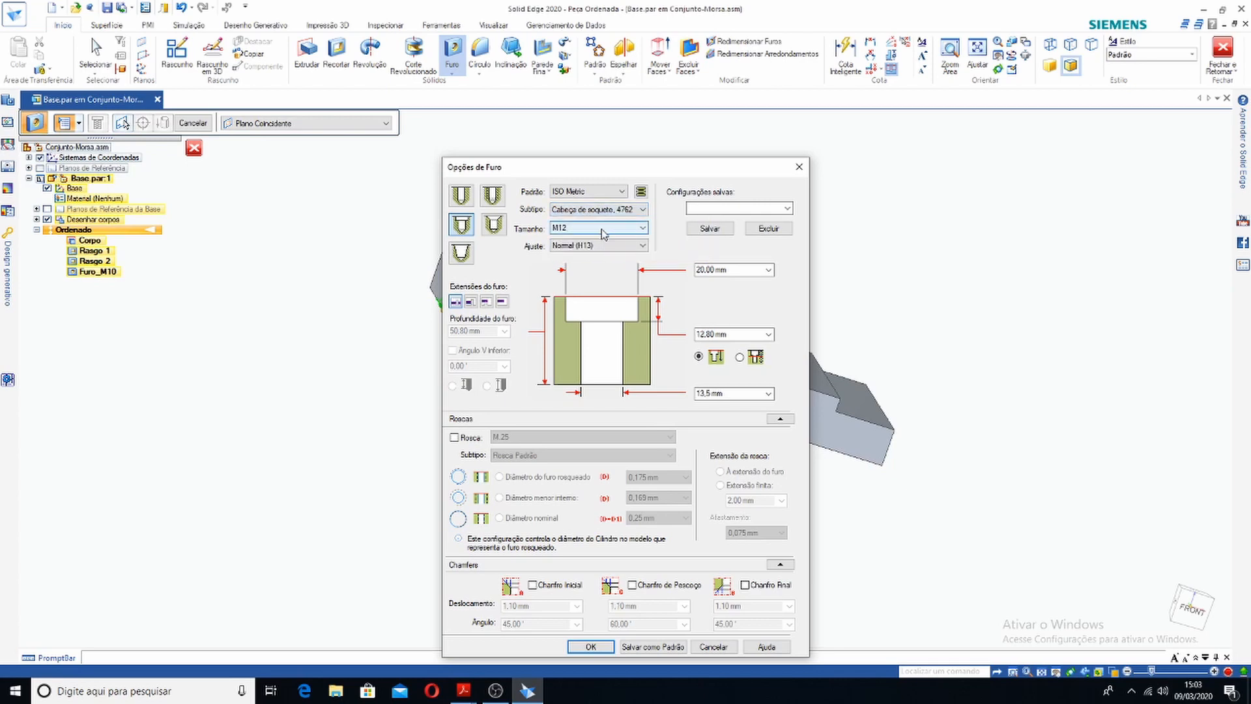
left_click(603, 229)
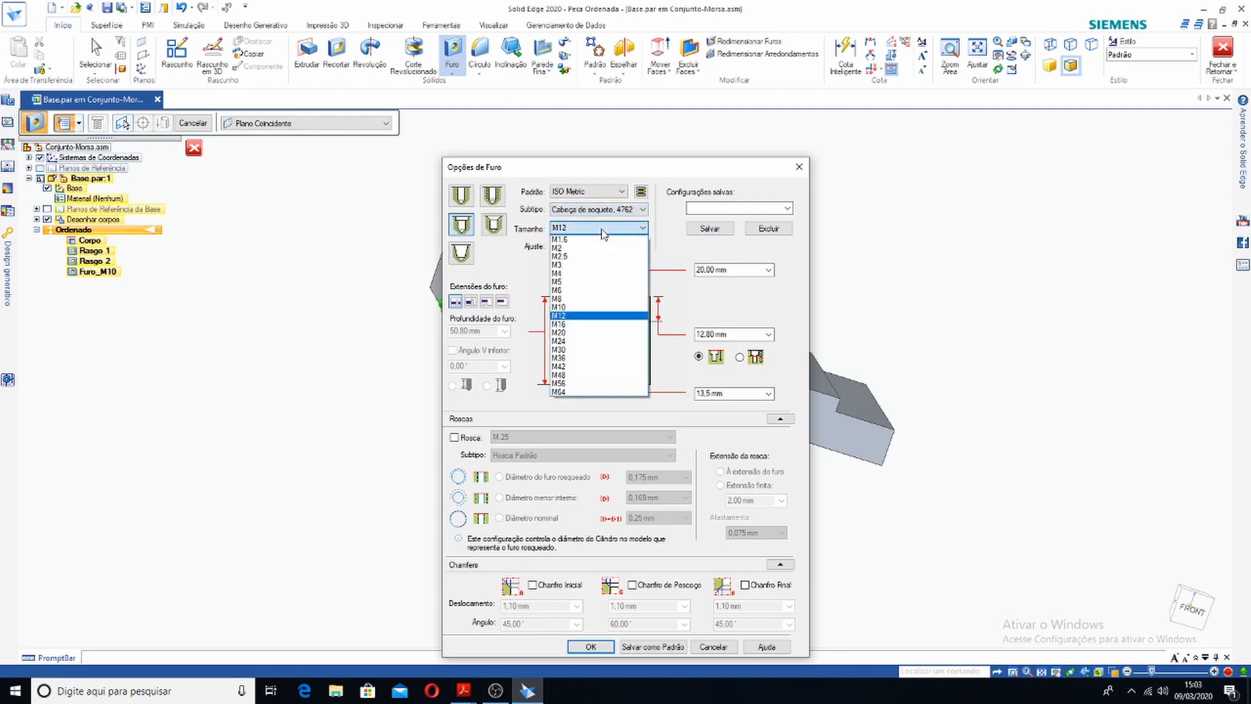
left_click(582, 282)
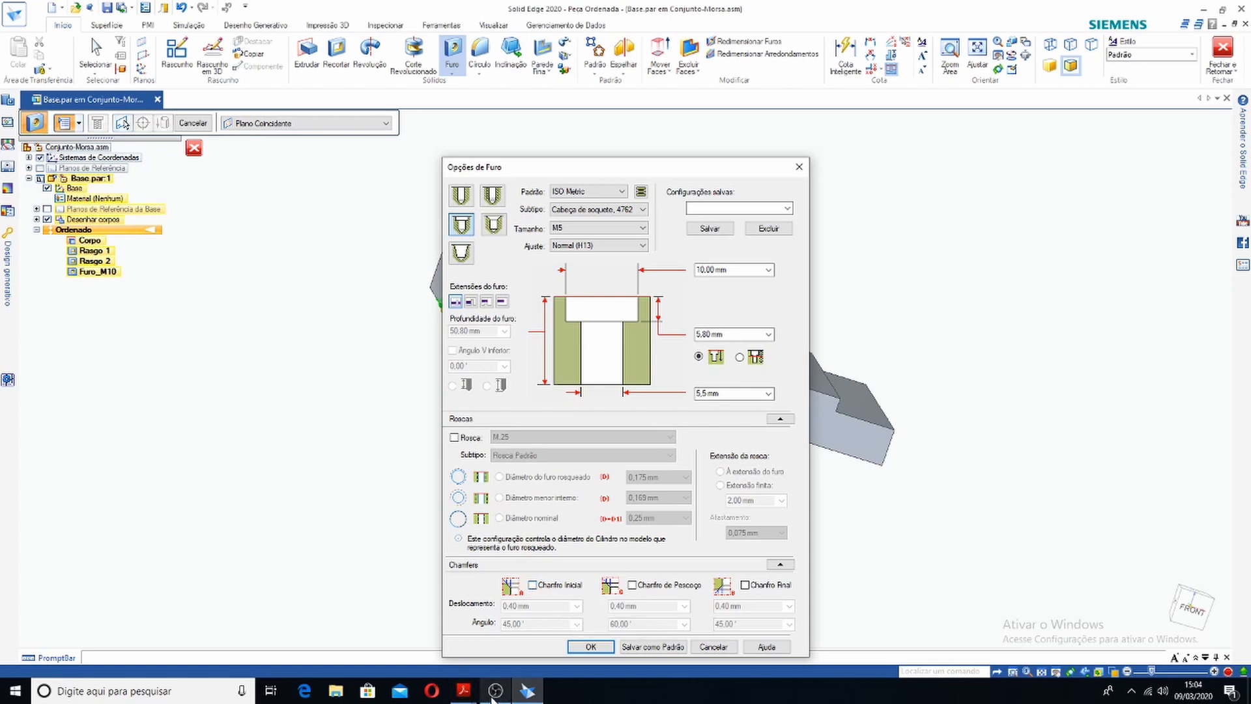
Give the M5 counterbored hole a start chamfer of 0.40 mm at 45°, checked against the detail PDF, and accept the hole options
mouse_move(475, 687)
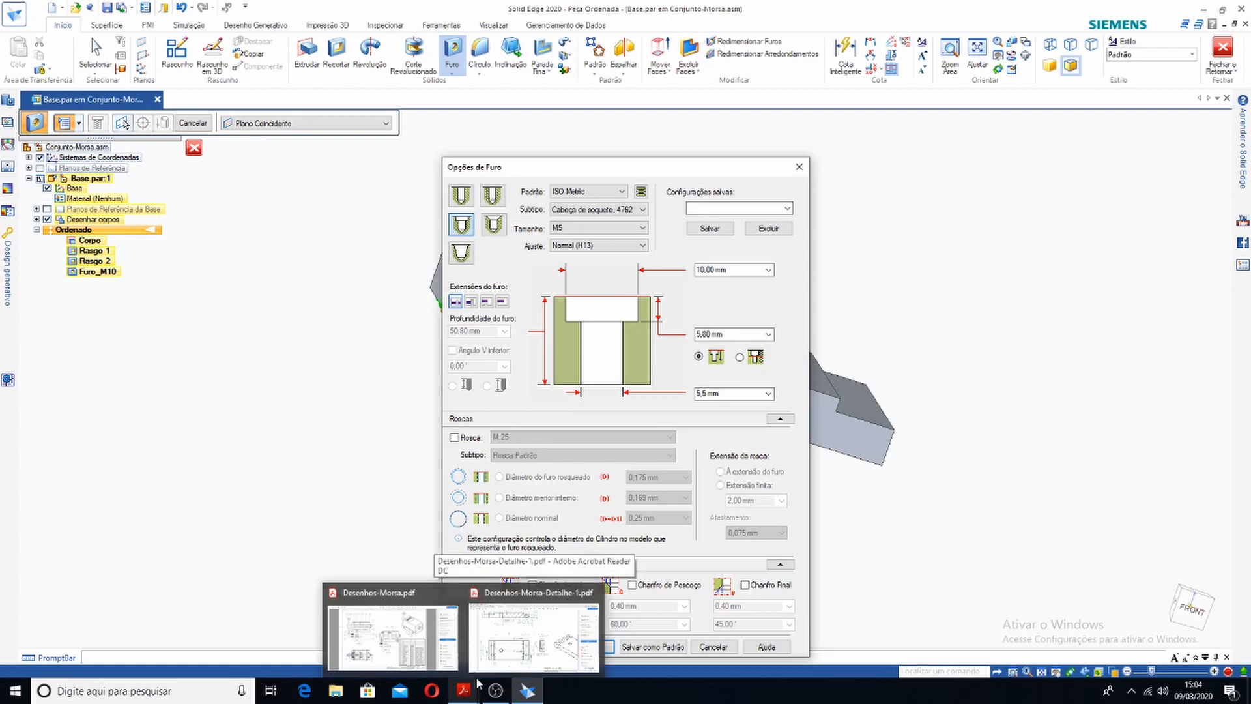
left_click(498, 642)
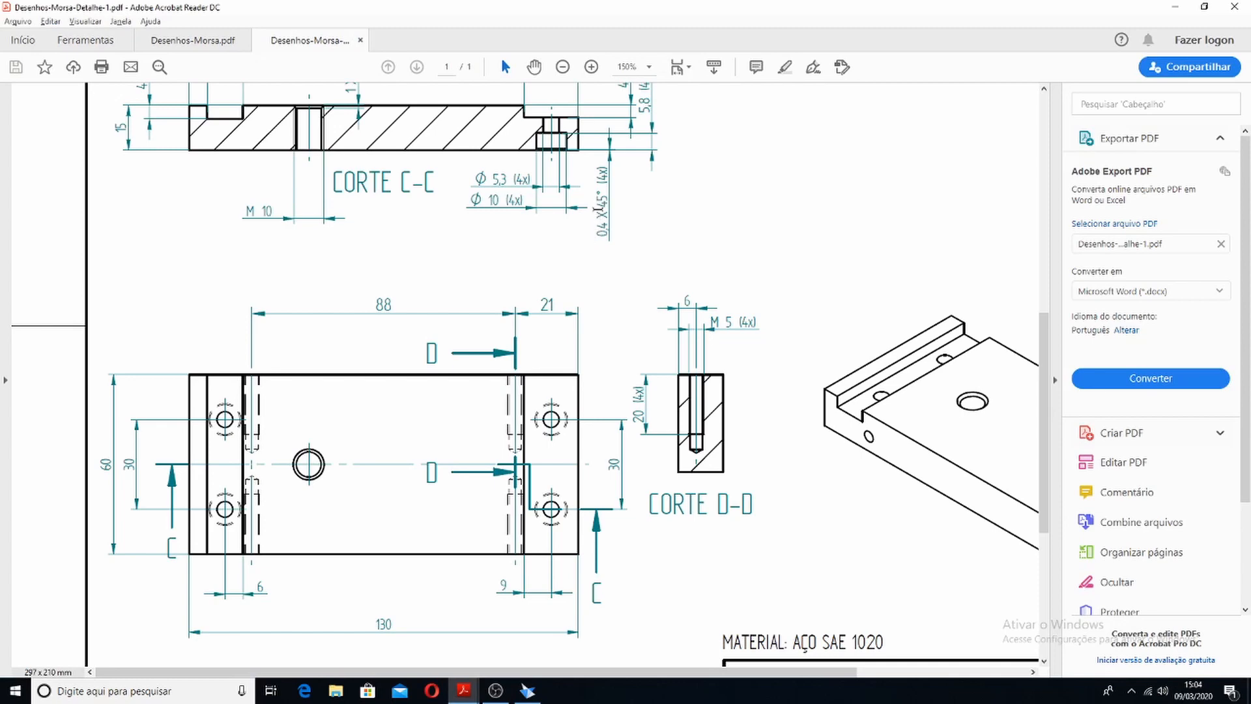
left_click(519, 692)
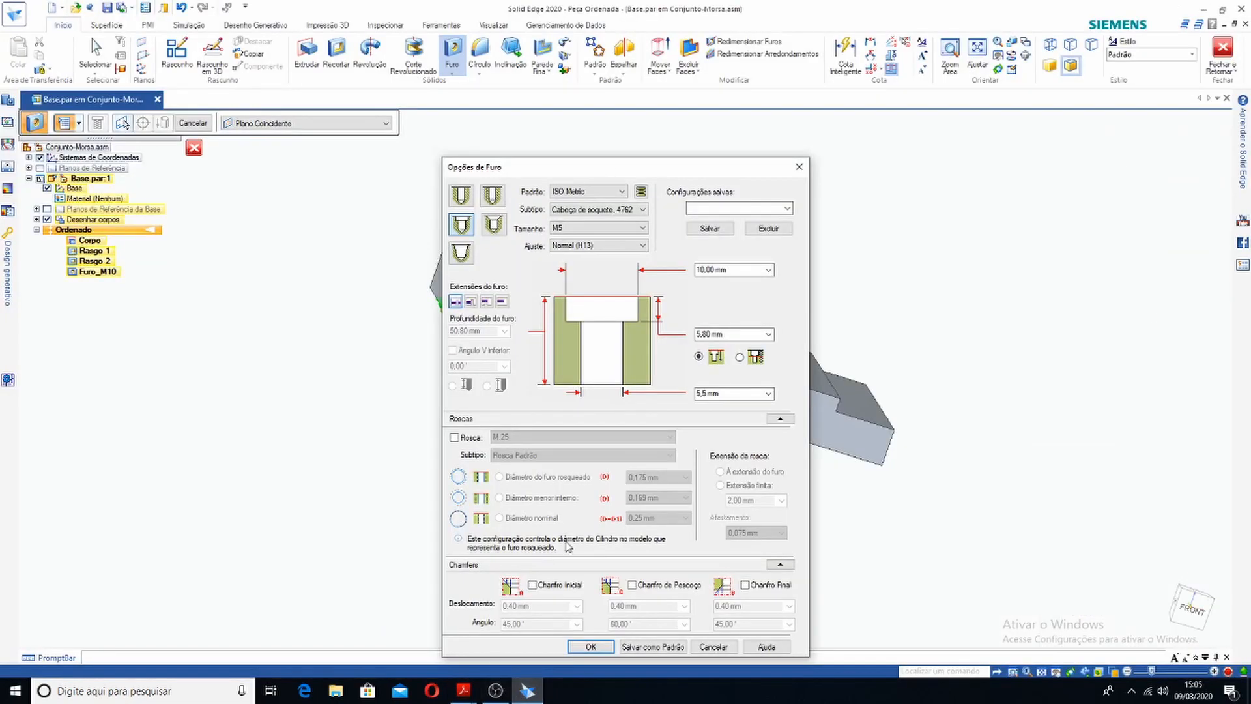
left_click(532, 584)
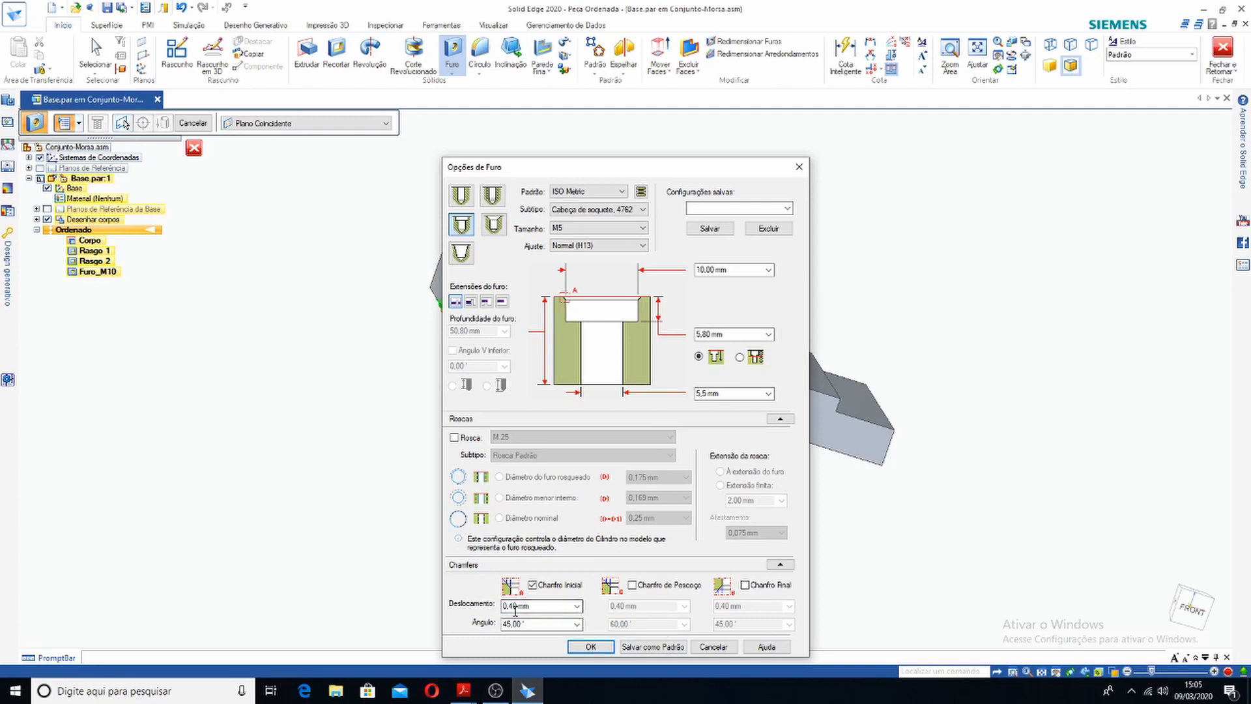
double_click(540, 606)
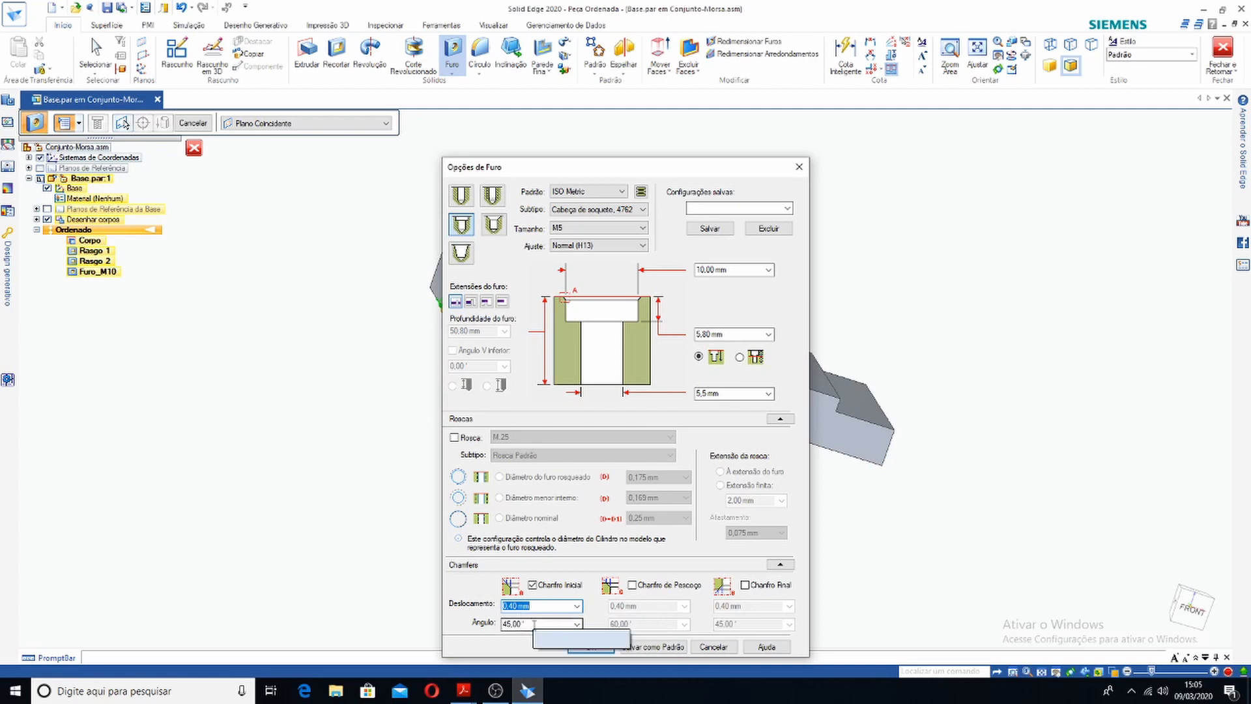
double_click(535, 623)
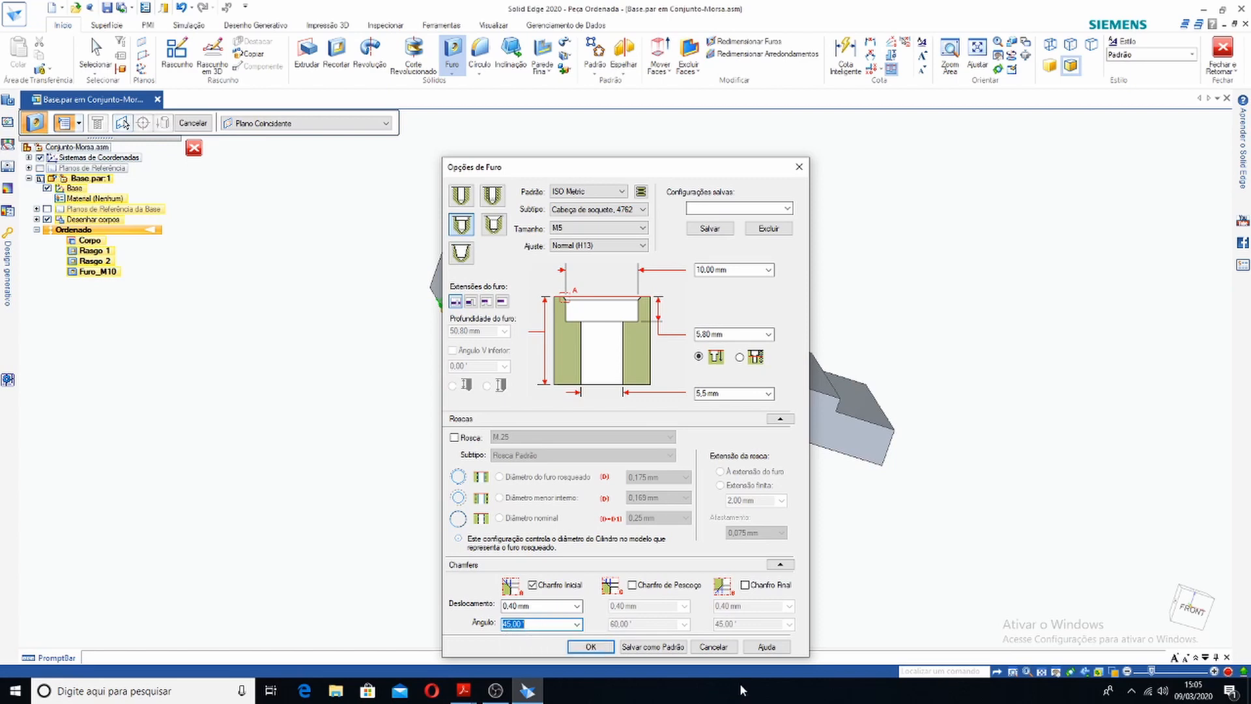
left_click(590, 648)
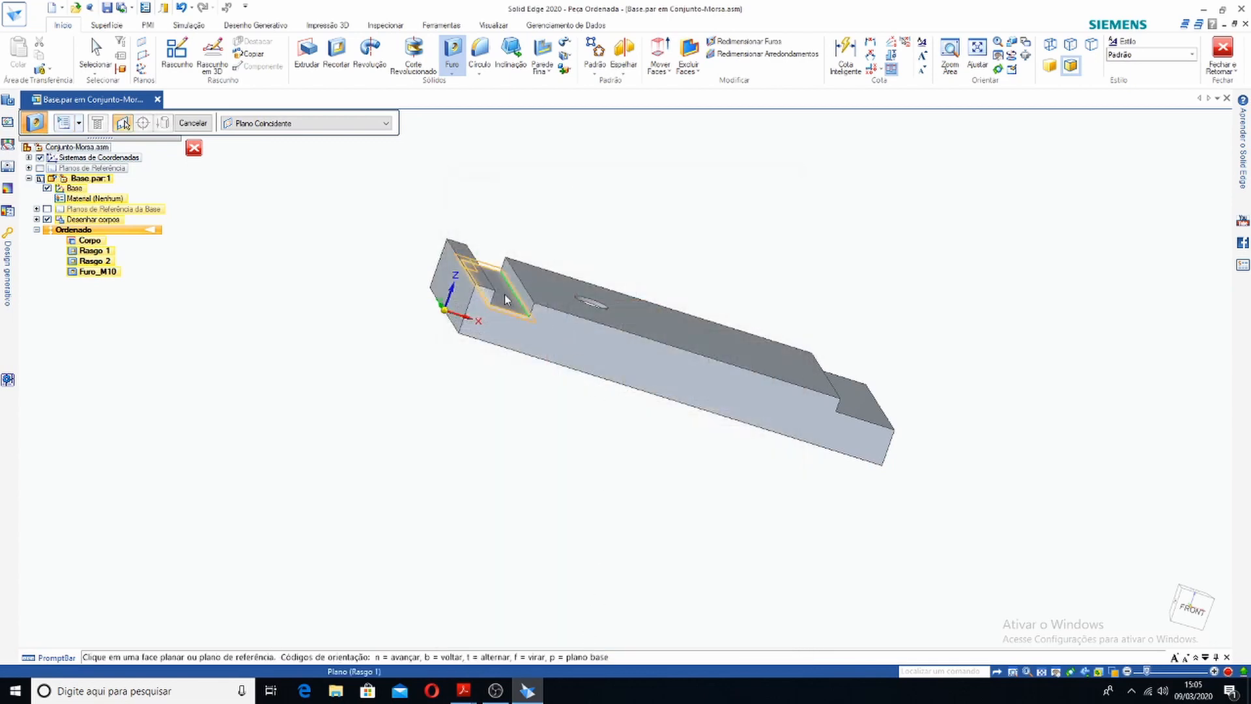
Place two M5 counterbored holes on the body's bottom face near the origin-side end, aligned with each other on opposite sides of the X axis
middle_click_drag(544, 284, 495, 267)
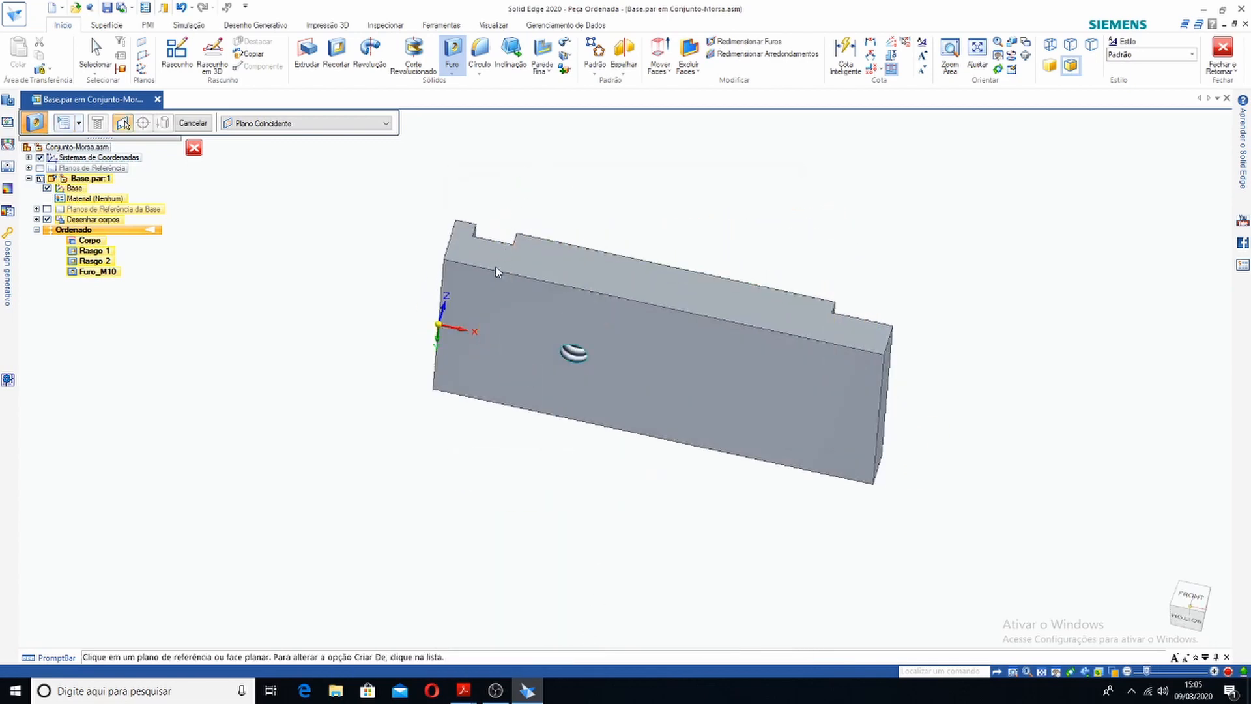
left_click(485, 301)
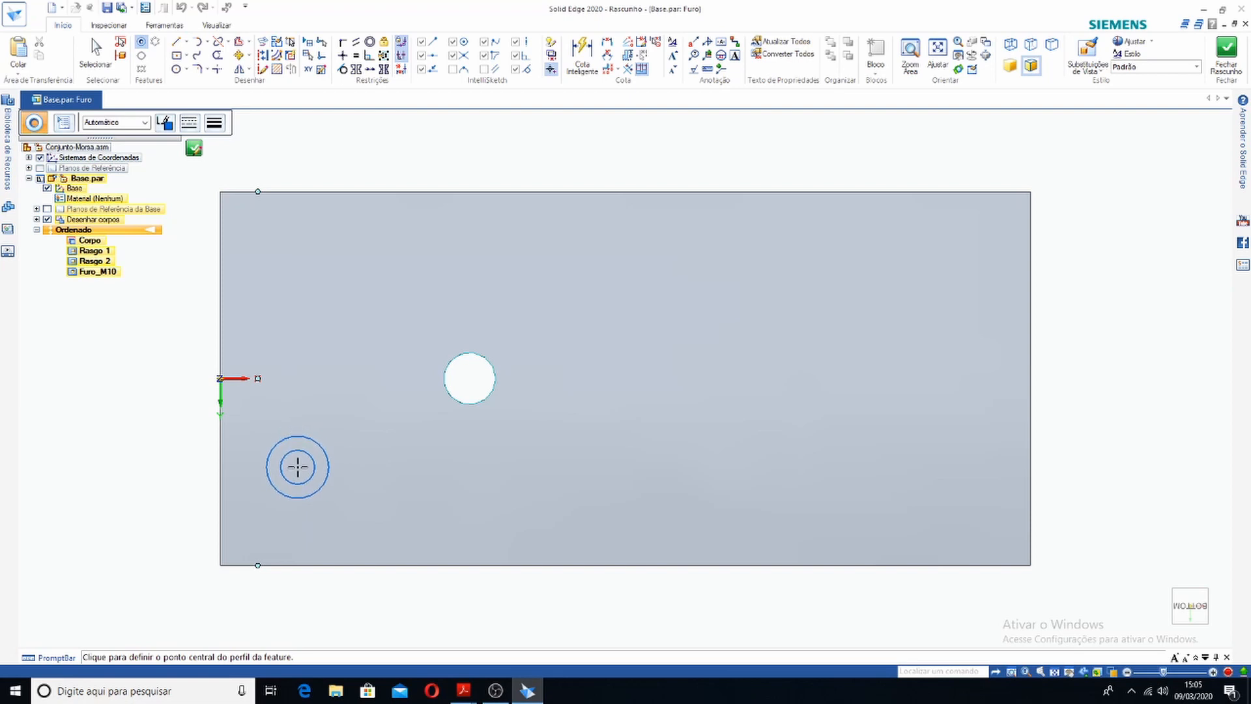
left_click(297, 466)
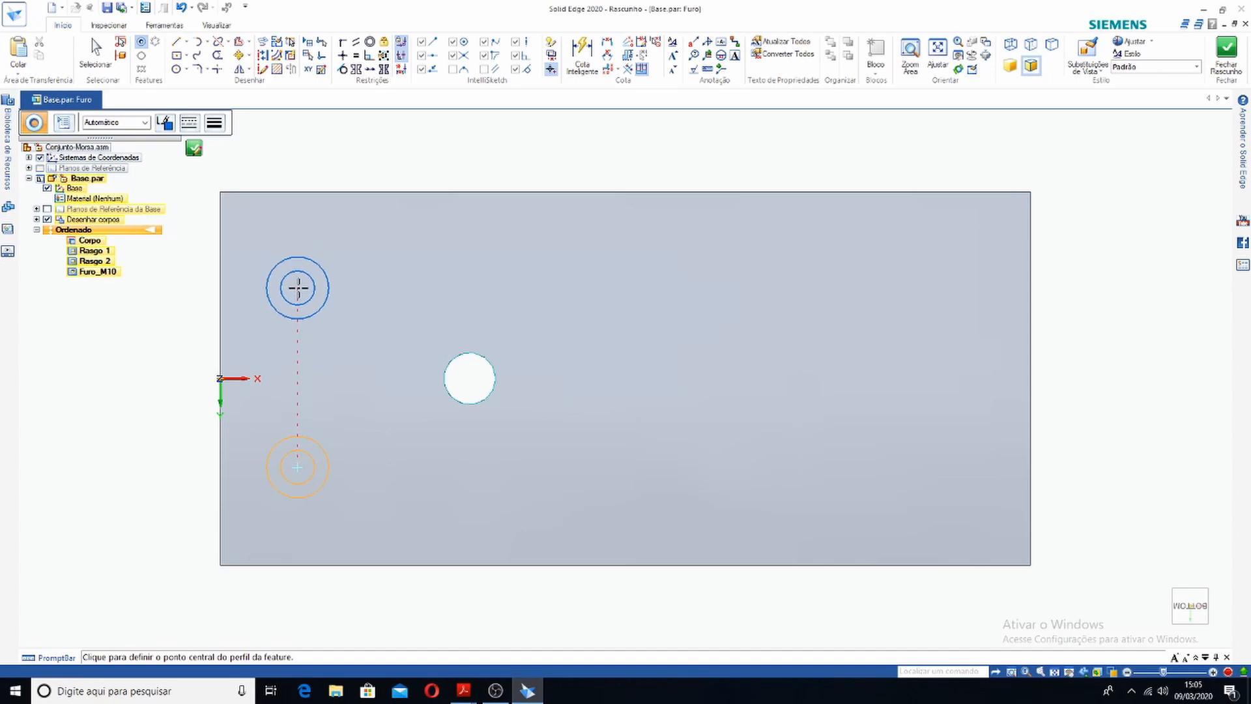
left_click(298, 288)
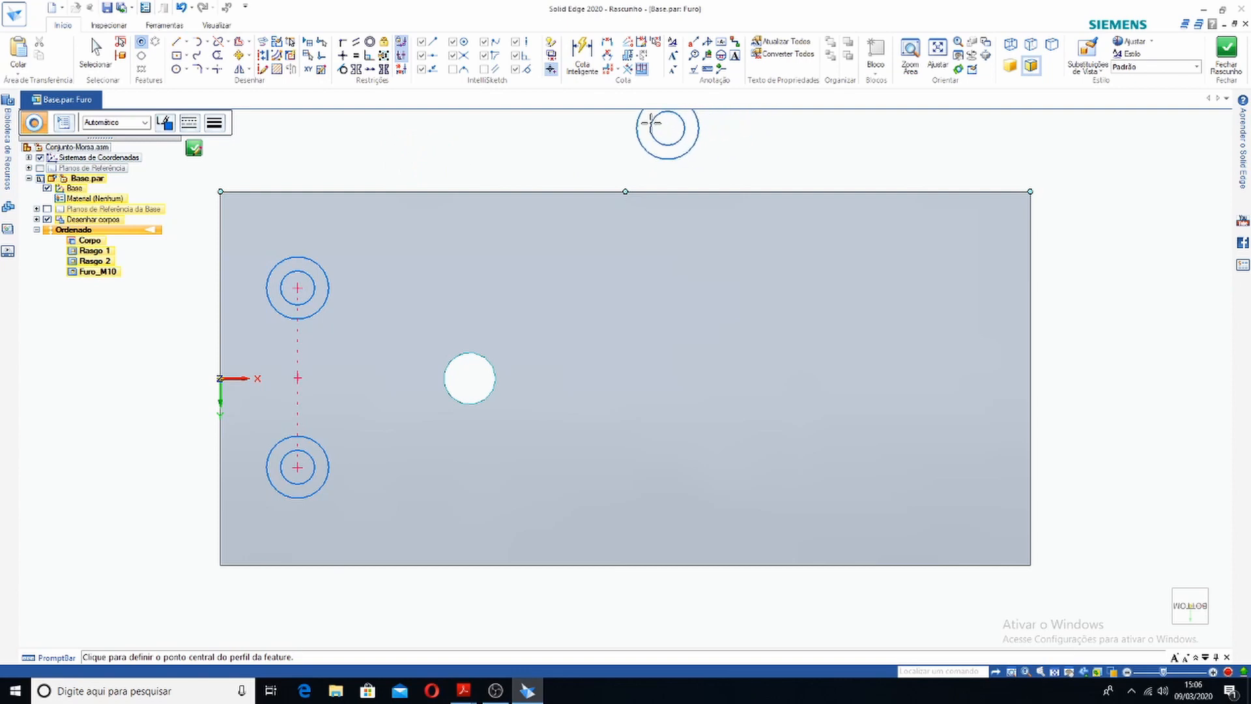
Dimension the lower counterbored hole's centre from the X axis and set the distance to 15 mm
left_click(583, 49)
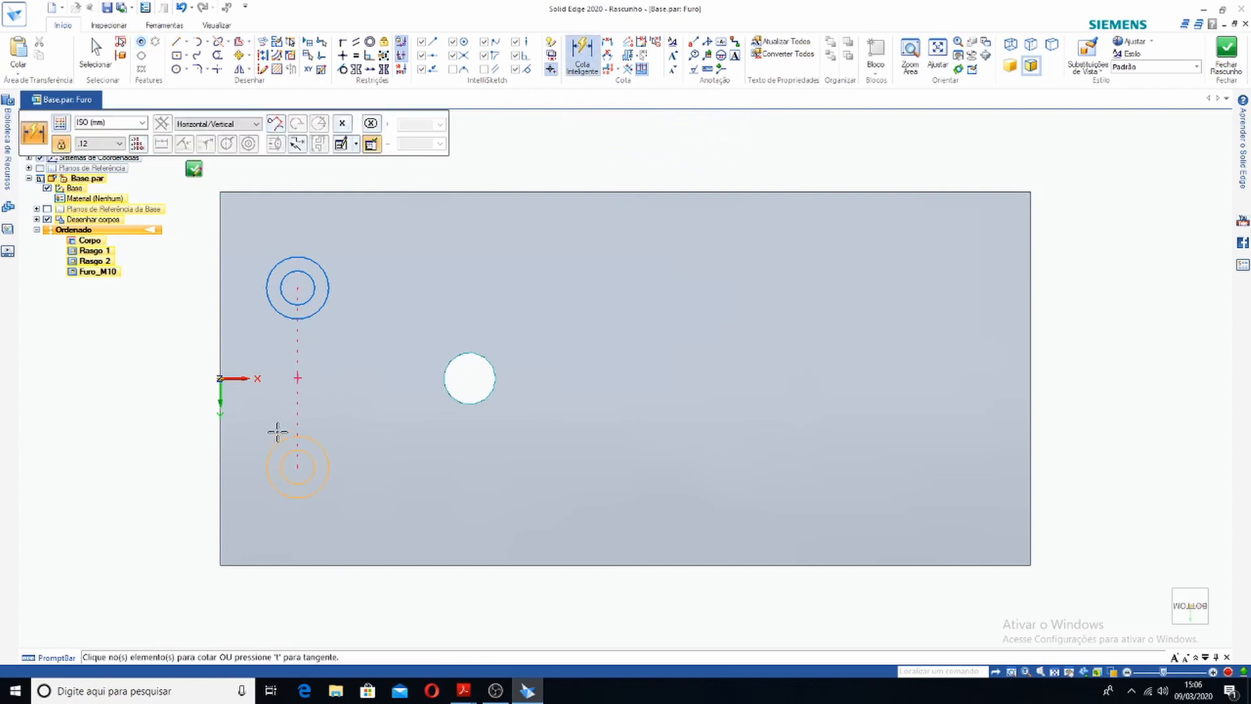
left_click(237, 377)
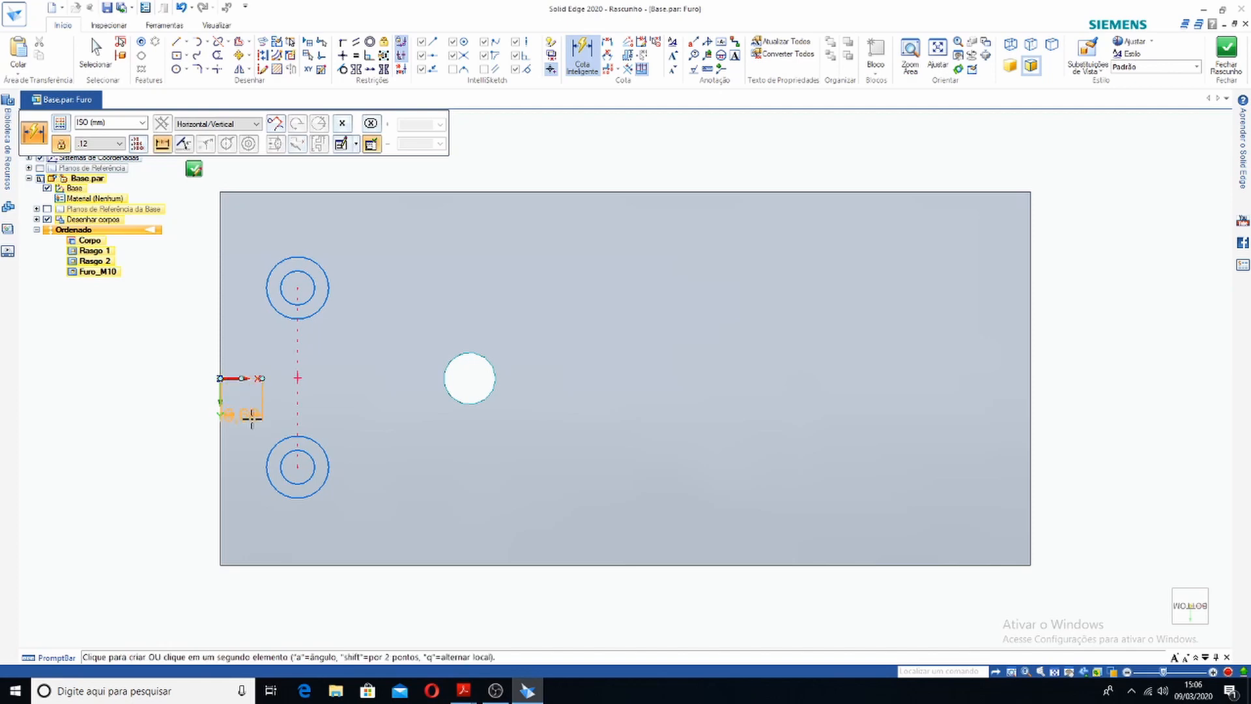
left_click(279, 440)
left_click(157, 422)
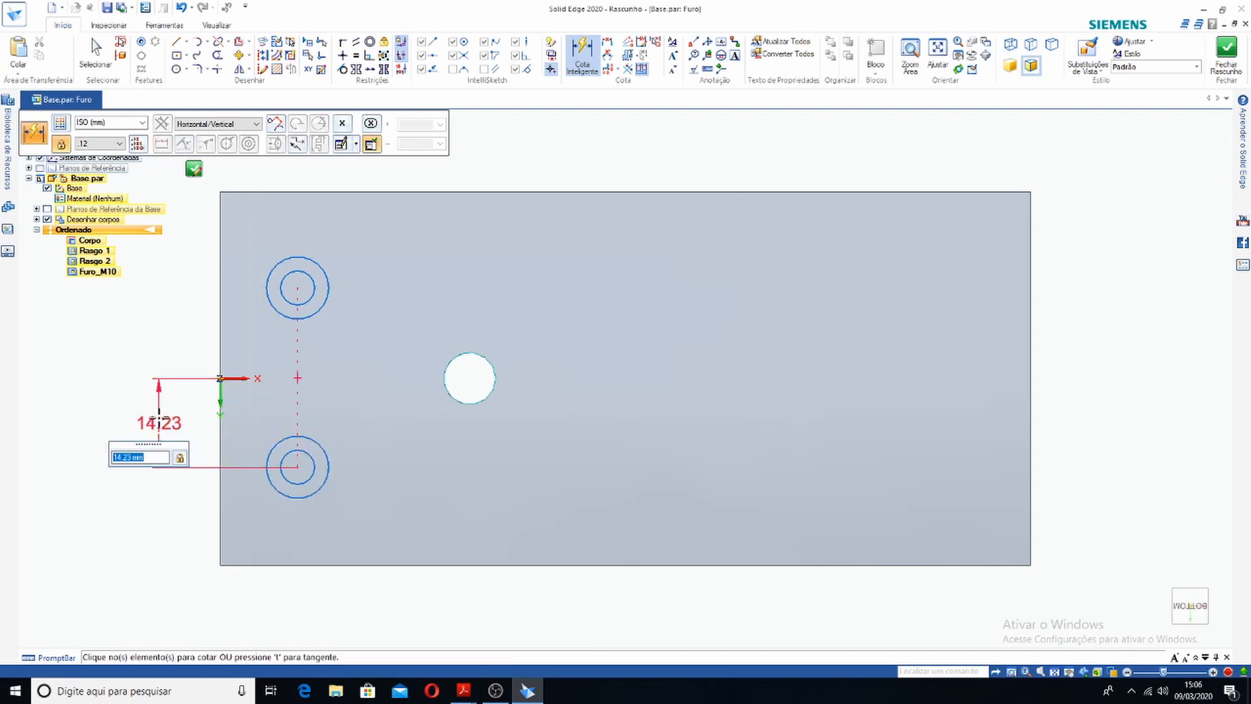
type("15")
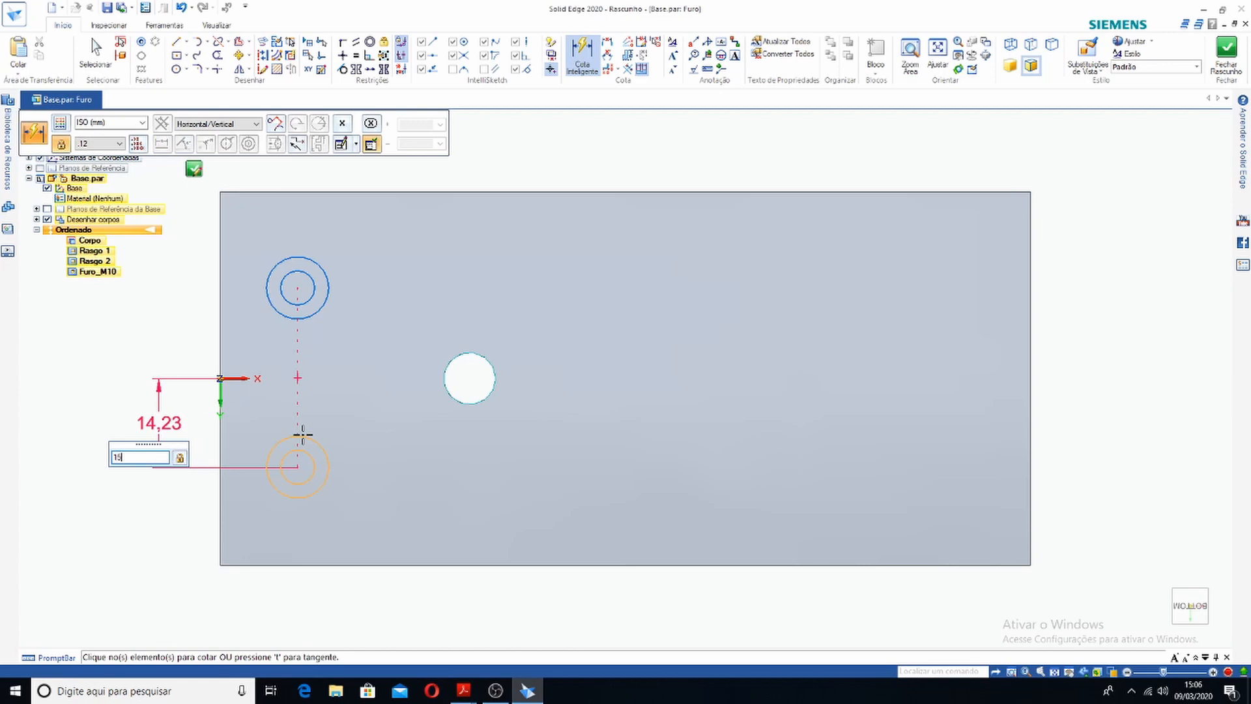
key("Return")
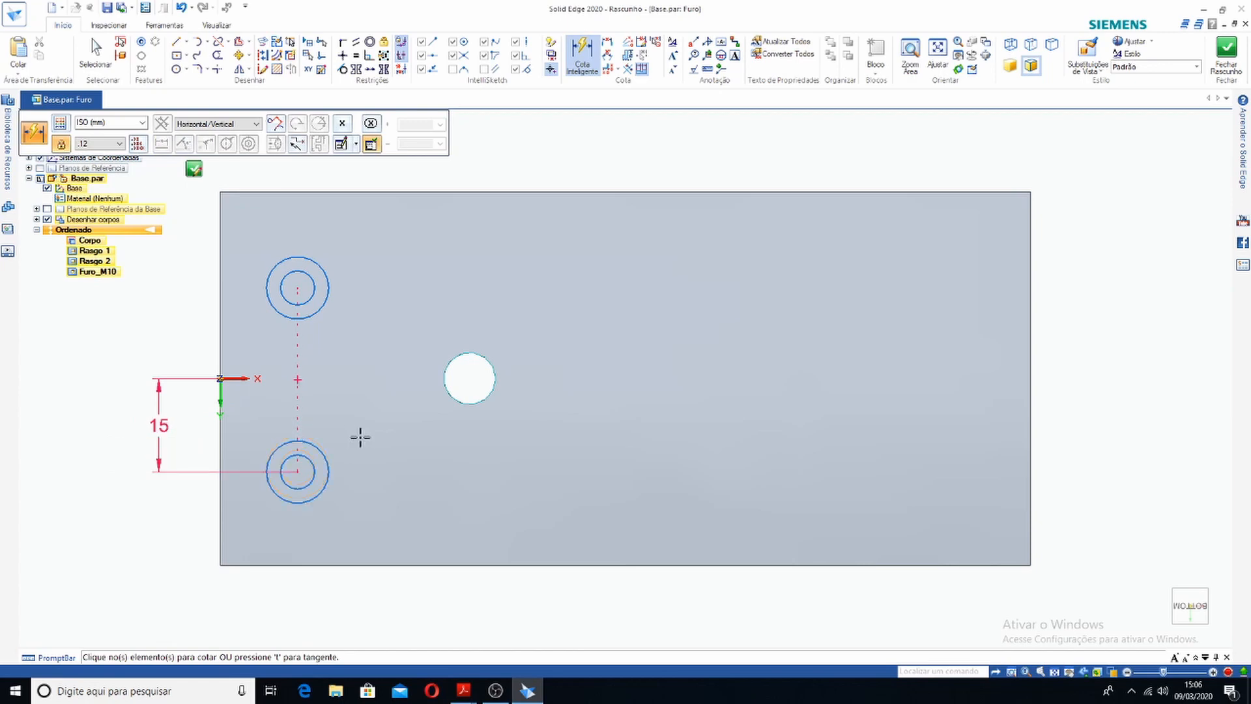
Dimension the centre distance between the two counterbored holes and set it to 30 mm
left_click(281, 441)
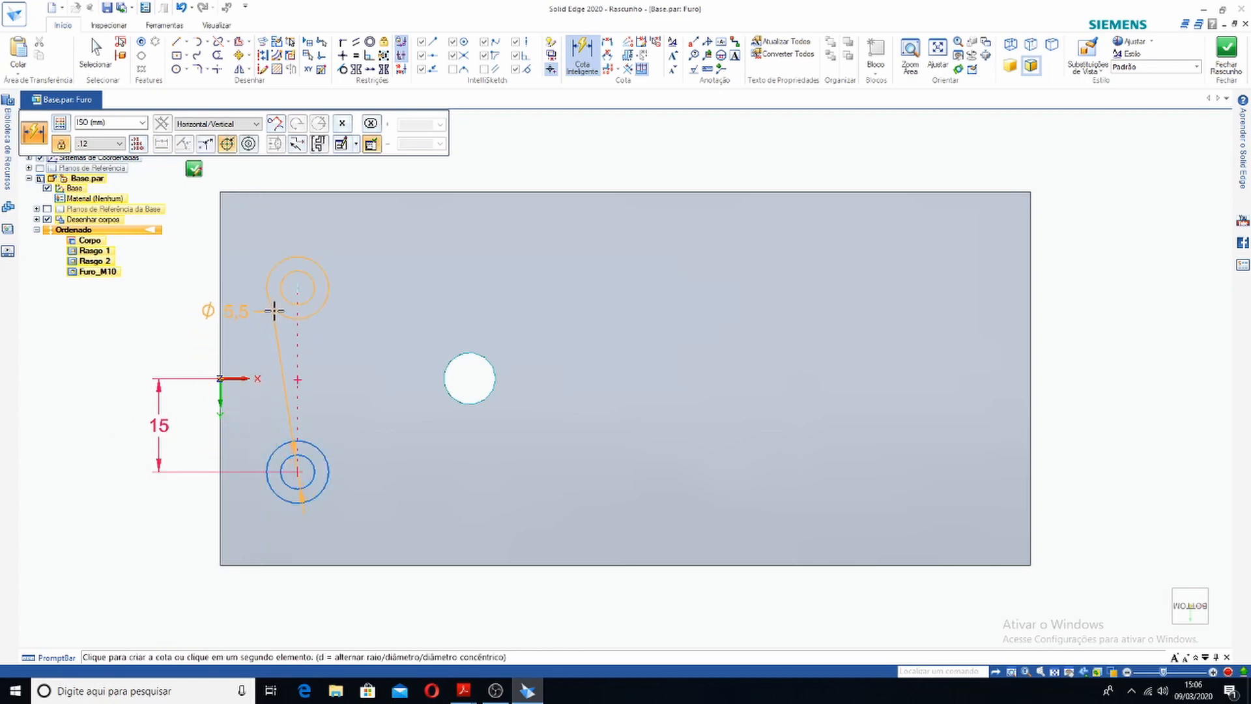
left_click(274, 311)
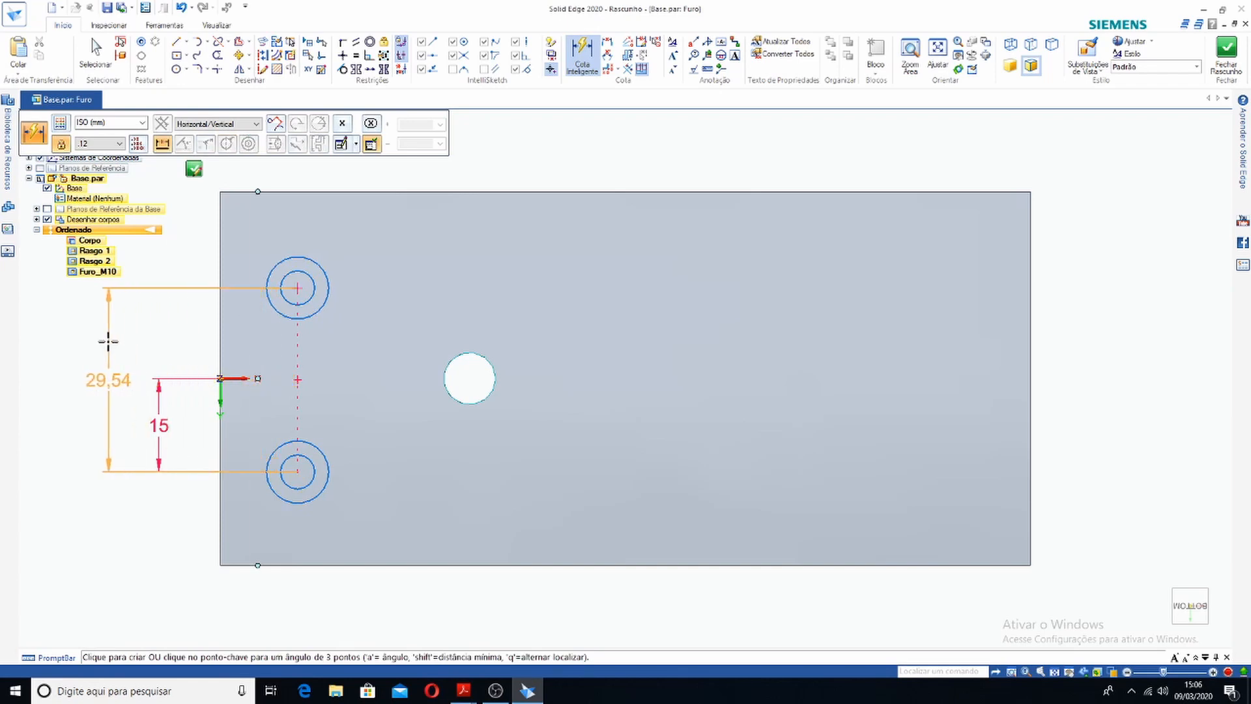
left_click(107, 341)
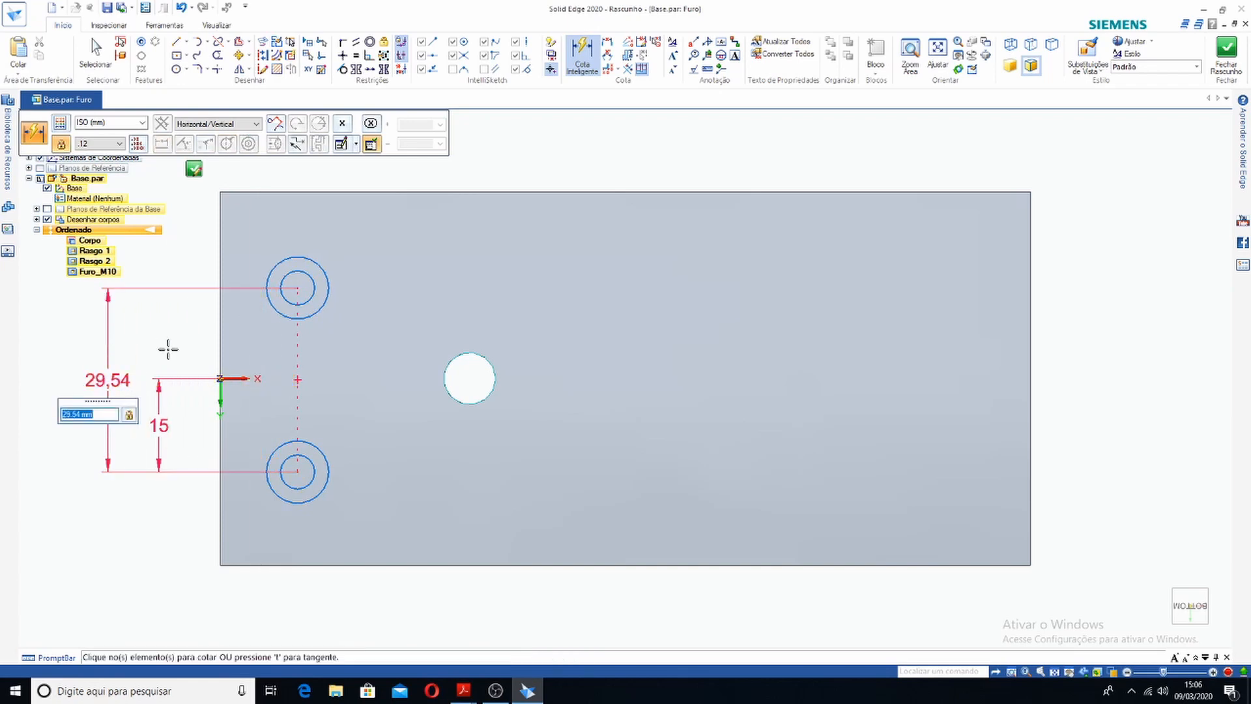
type("30")
key("Return")
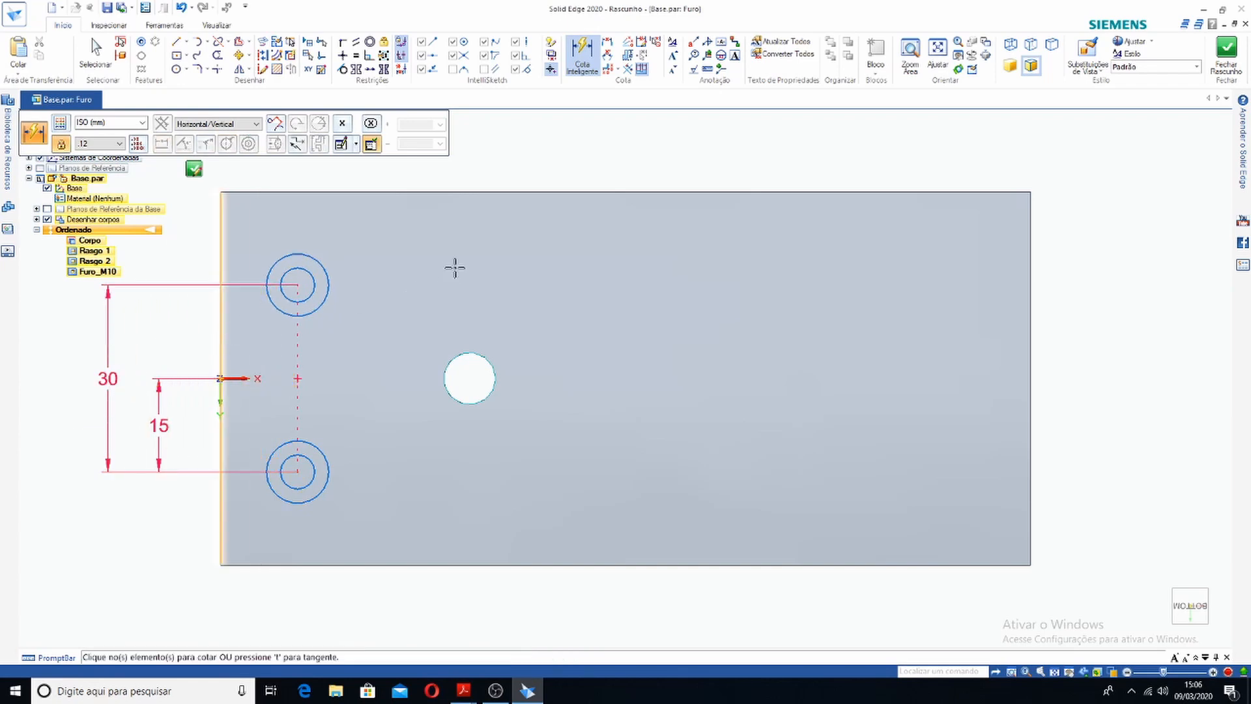
Dimension a counterbored hole's centre from the end slot's inner wall, on the main block side, and set the distance to 6 mm
mouse_move(456, 265)
middle_mouse_down()
mouse_move(467, 307)
mouse_move(446, 516)
mouse_move(491, 469)
mouse_move(486, 503)
middle_mouse_up()
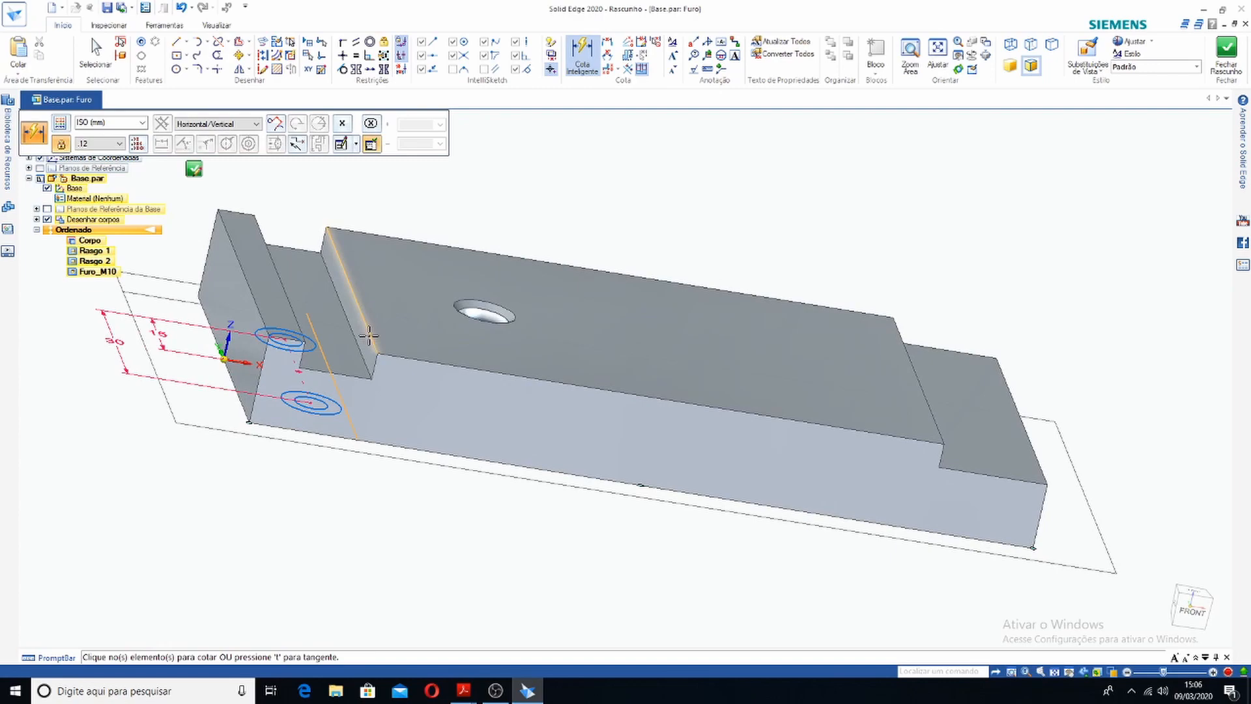
mouse_move(368, 335)
middle_mouse_down()
mouse_move(405, 489)
mouse_move(413, 349)
middle_mouse_up()
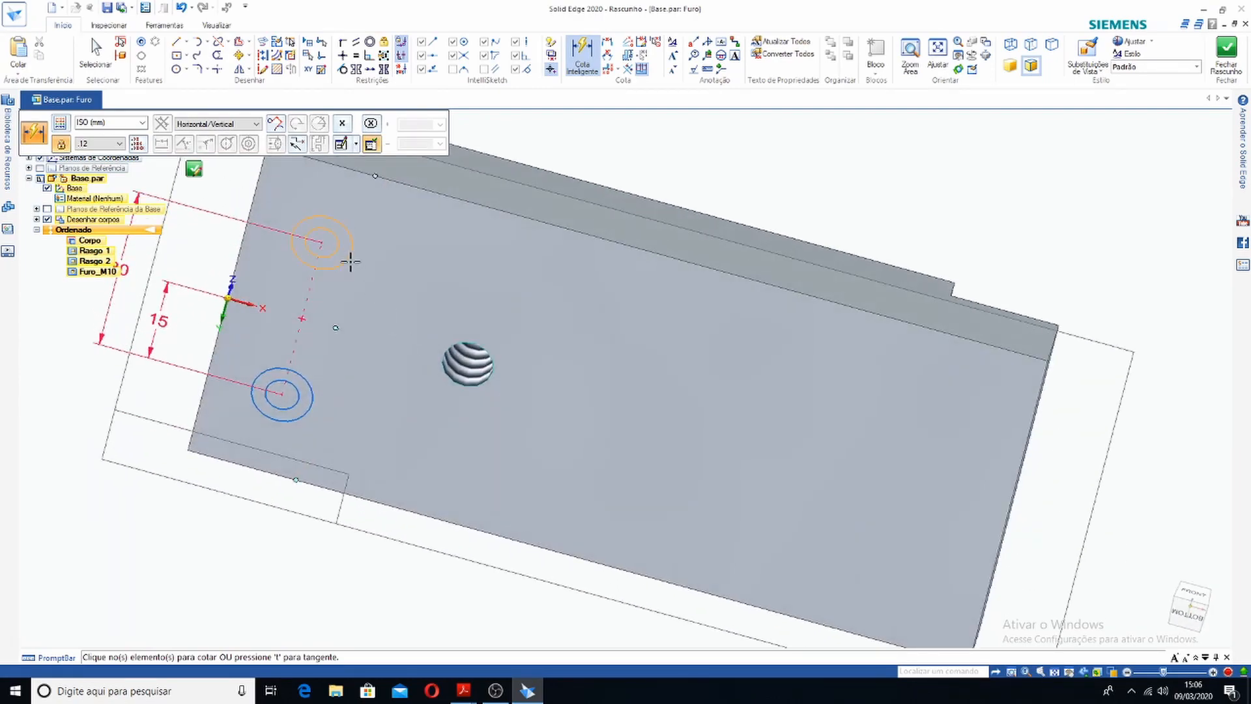
mouse_move(486, 272)
middle_mouse_down()
mouse_move(476, 449)
mouse_move(491, 475)
mouse_move(505, 295)
mouse_move(499, 435)
mouse_move(489, 477)
mouse_move(491, 268)
mouse_move(467, 461)
mouse_move(495, 452)
middle_mouse_up()
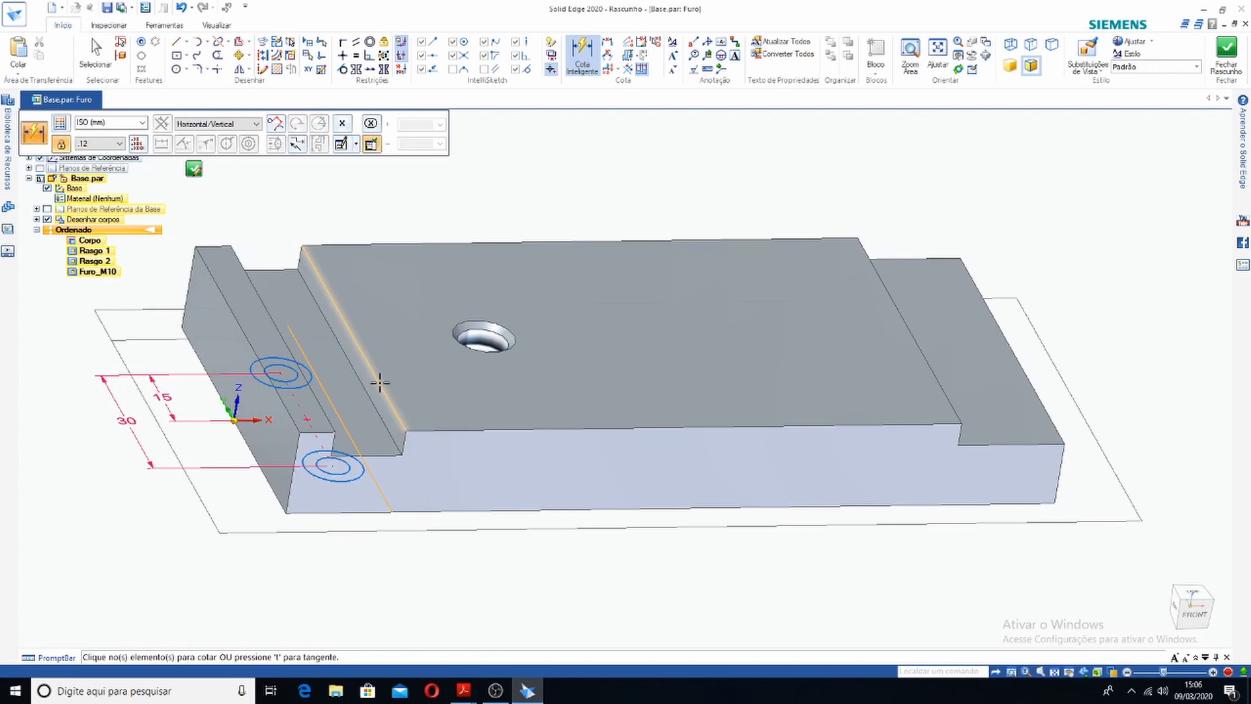
left_click(333, 408)
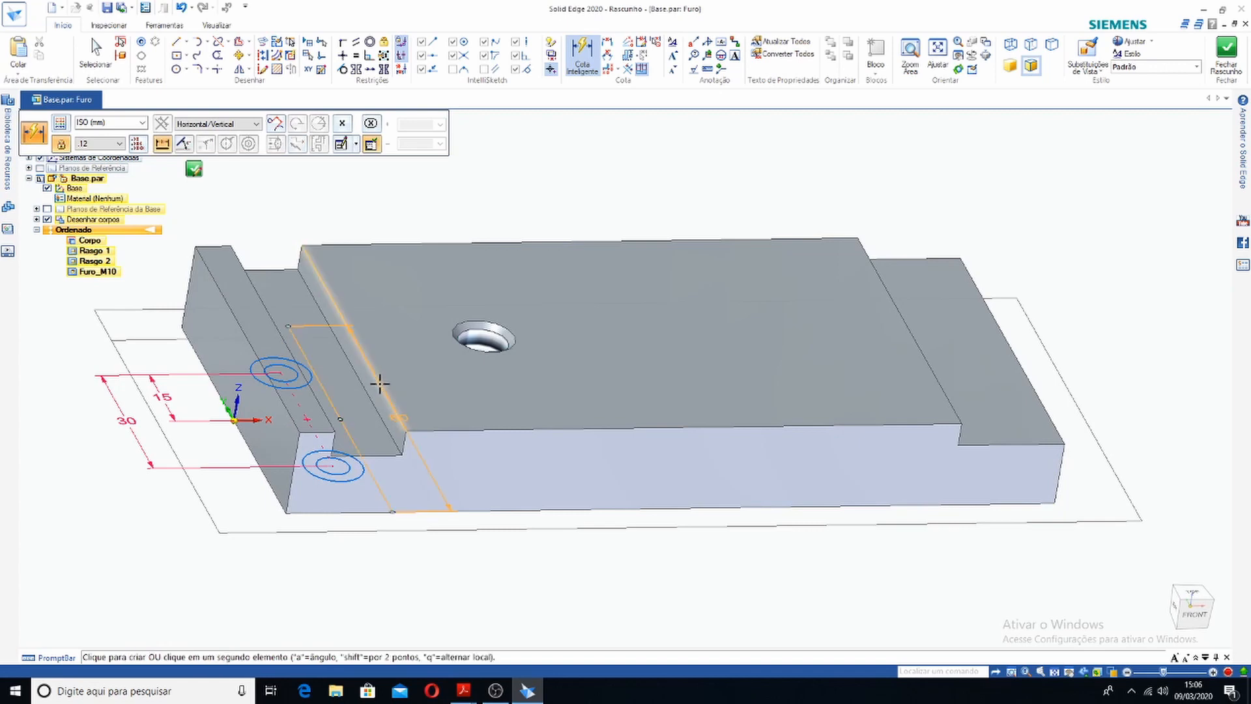
left_click(358, 478)
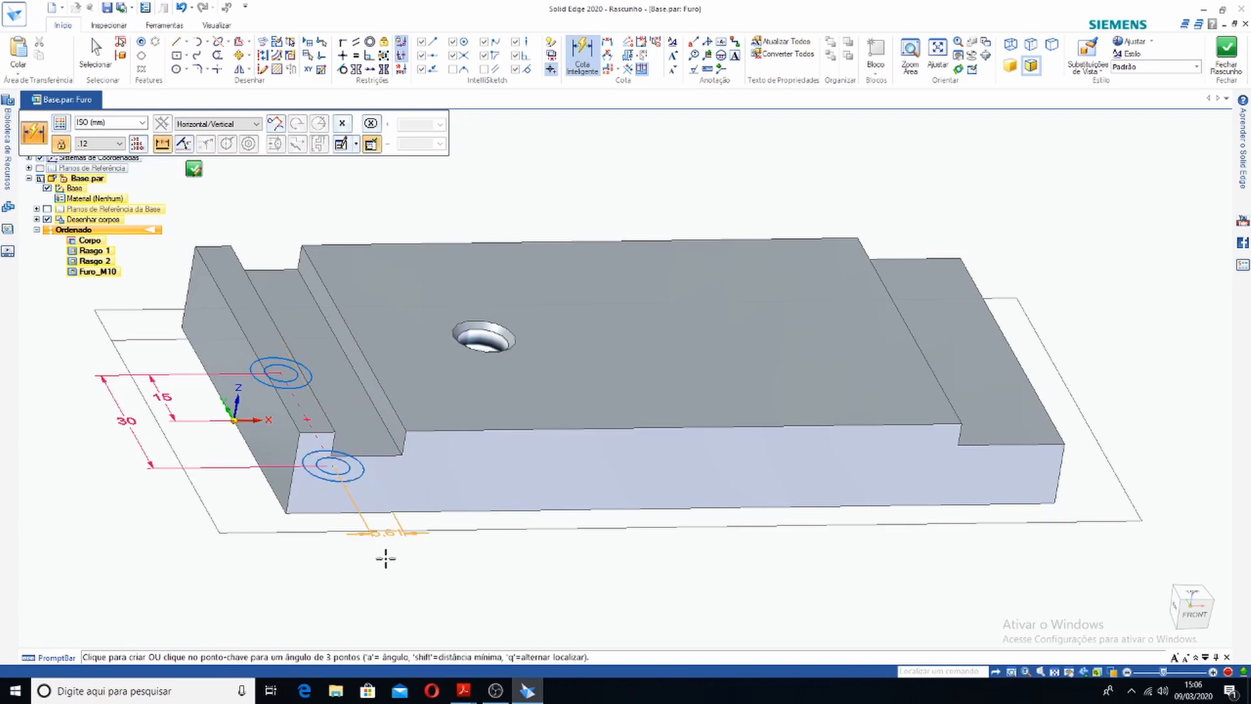
left_click(357, 580)
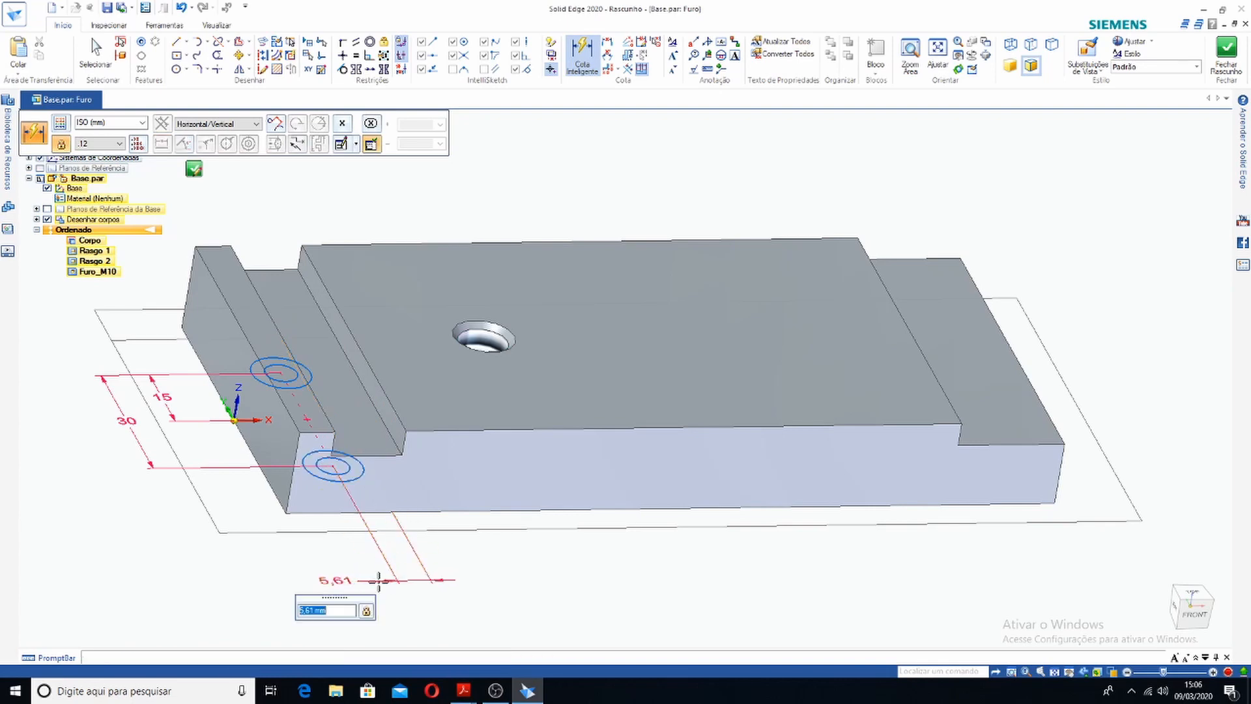
type("6")
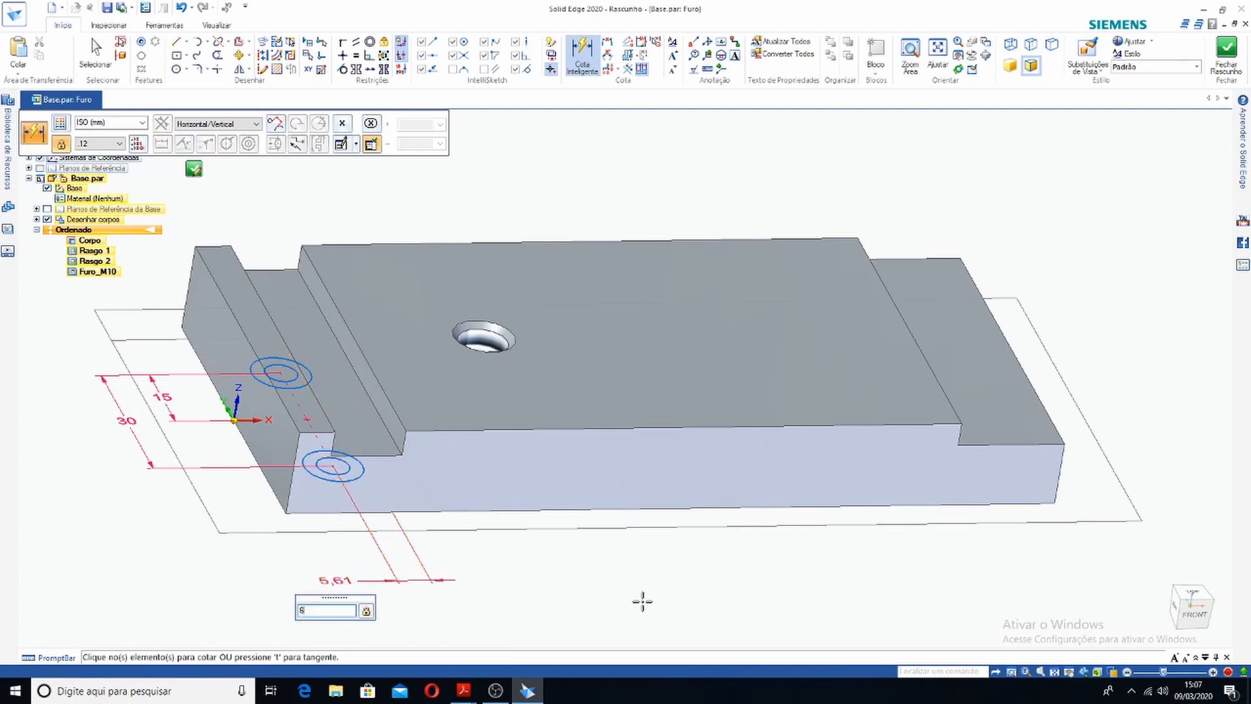
key("Return")
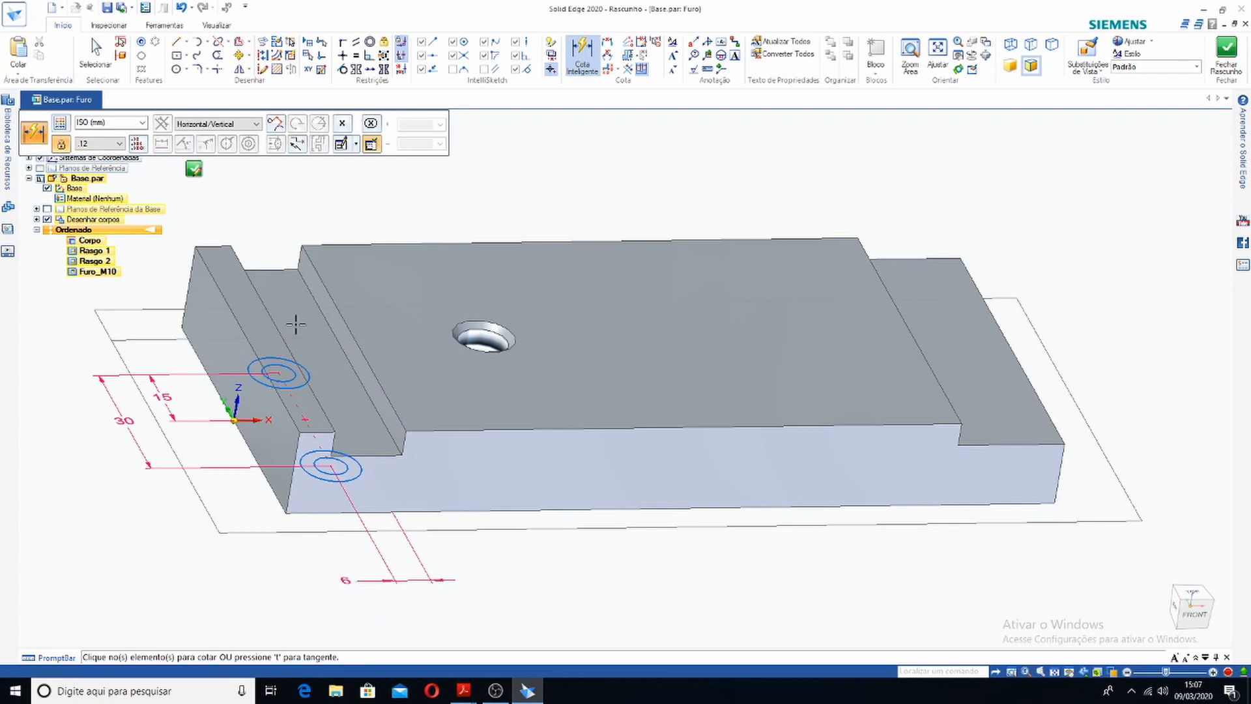
Close the hole sketch, name the feature Furo_M5-Rebaixado and finish it
left_click(194, 169)
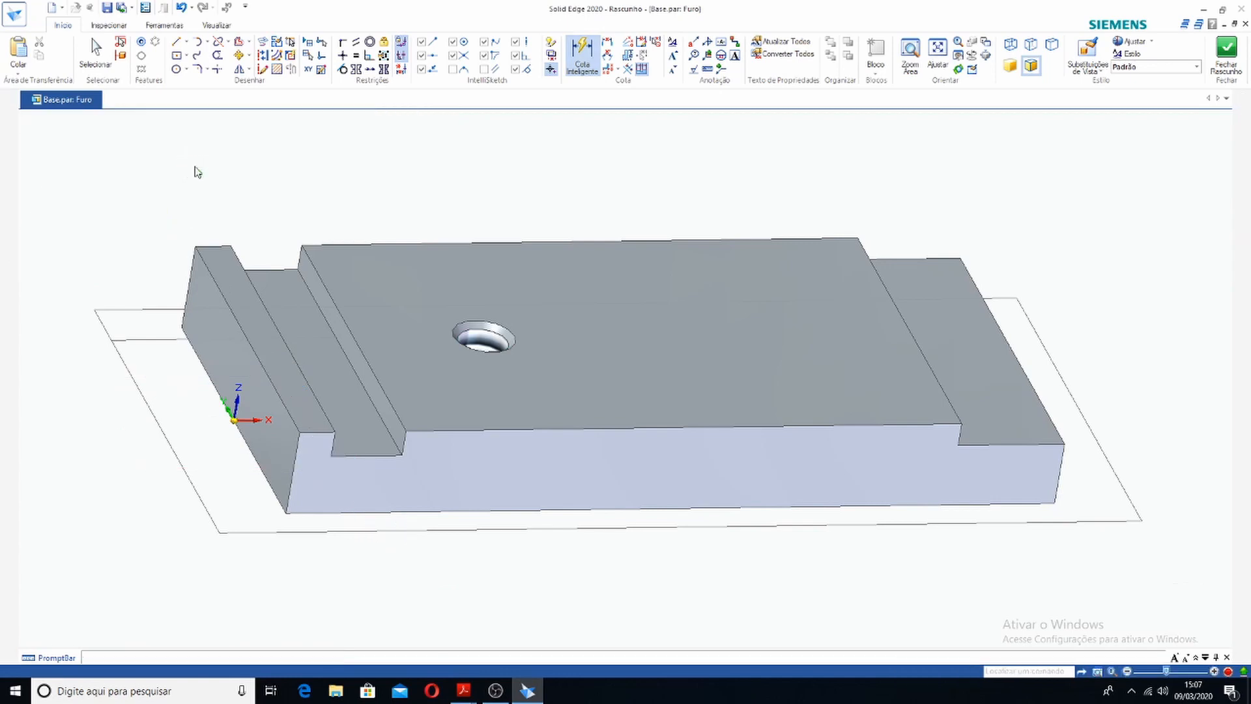
middle_click_drag(460, 405, 488, 452)
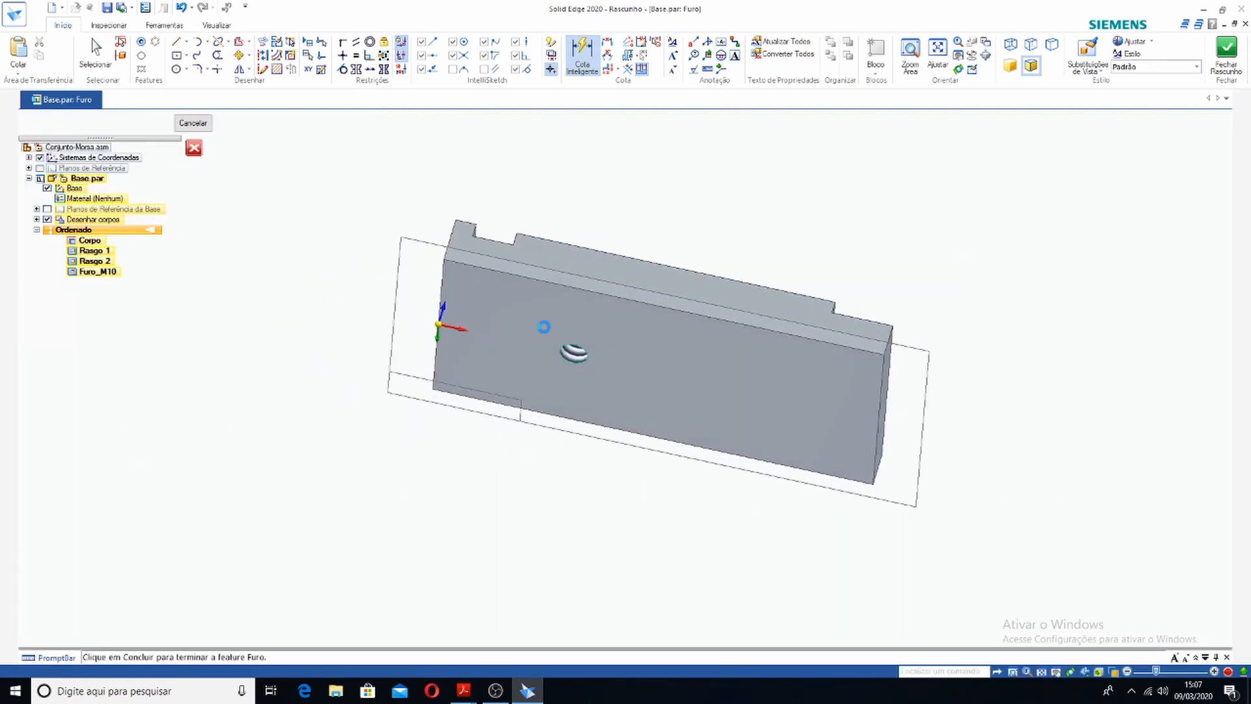
mouse_move(612, 208)
middle_mouse_down()
mouse_move(550, 326)
mouse_move(570, 371)
mouse_move(523, 341)
mouse_move(483, 393)
mouse_move(603, 147)
mouse_move(638, 154)
mouse_move(584, 280)
mouse_move(605, 198)
mouse_move(603, 287)
middle_mouse_up()
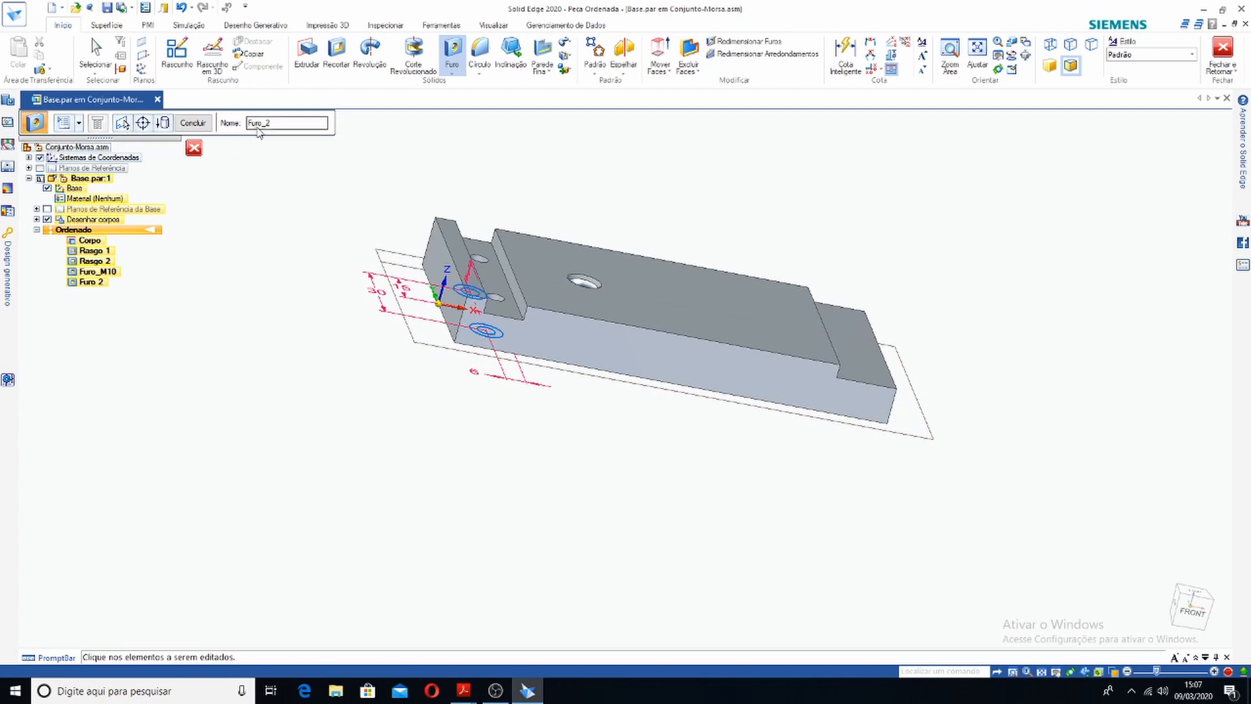
left_click(276, 128)
left_click(198, 124)
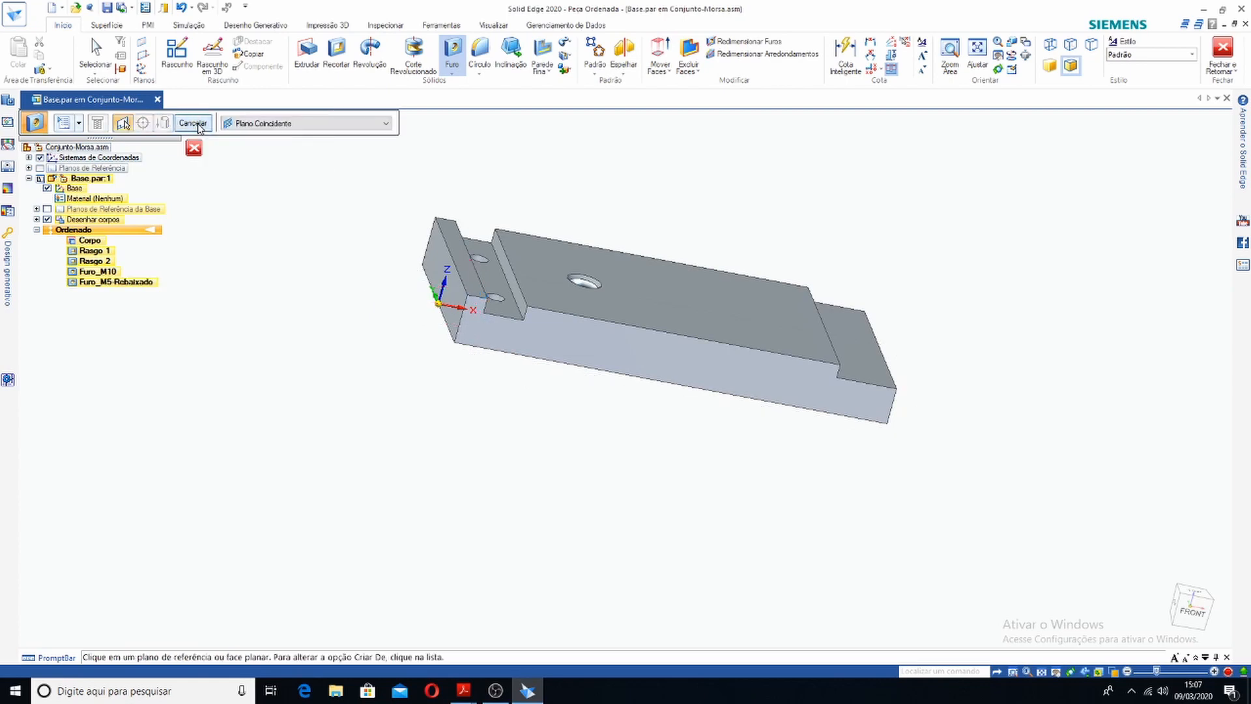
Start another hole on the body's bottom face as counterbored ISO Metric, subtype Cabeça de soquete, 4762, size M5, fit Normal (H13)
middle_click_drag(590, 448, 613, 263)
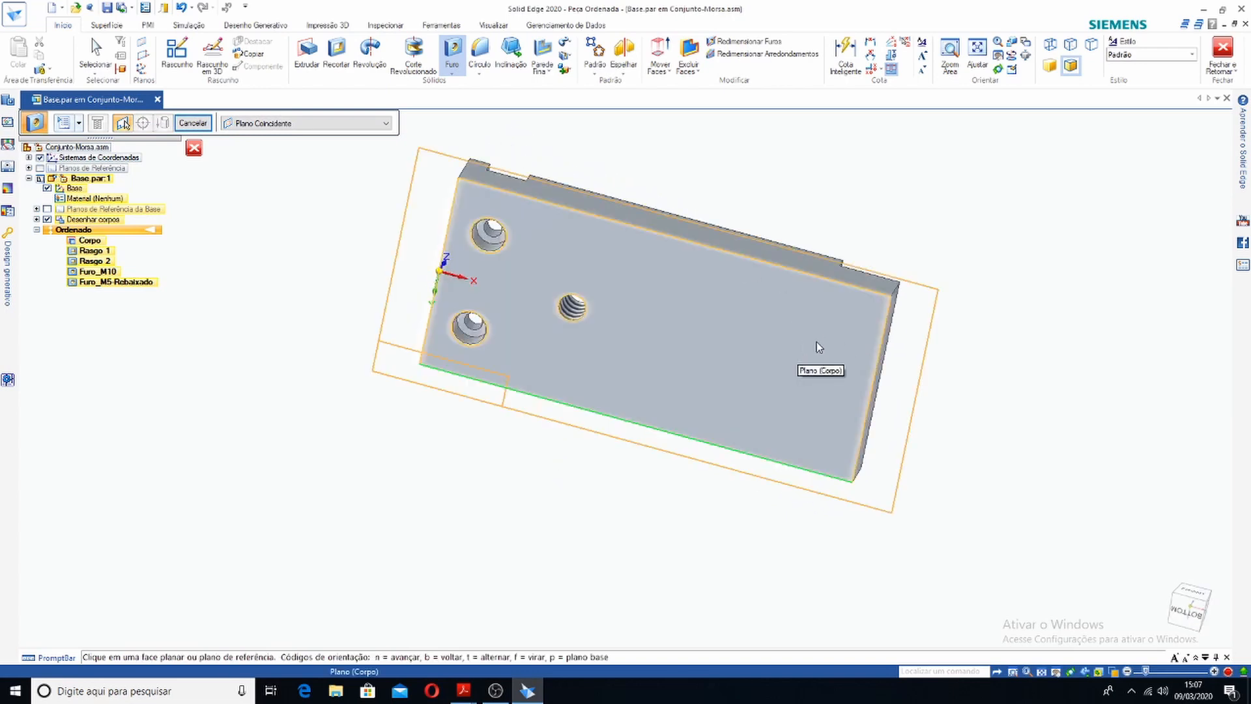
left_click(762, 342)
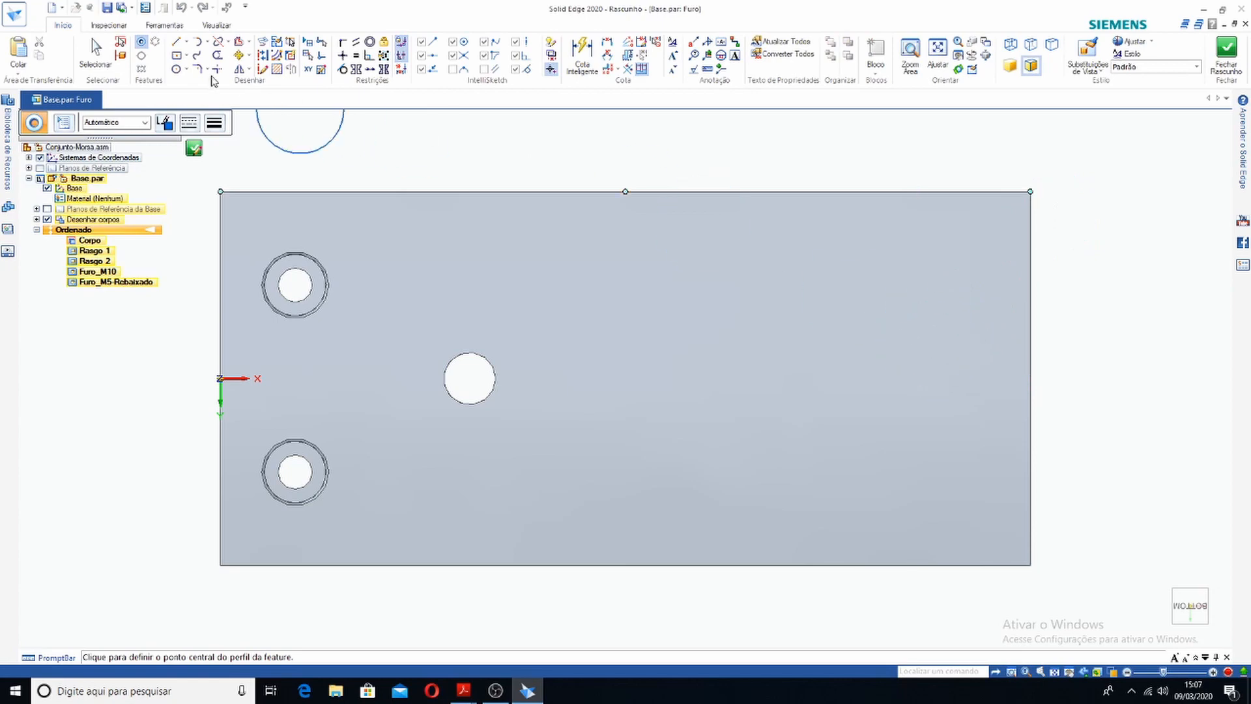
left_click(63, 125)
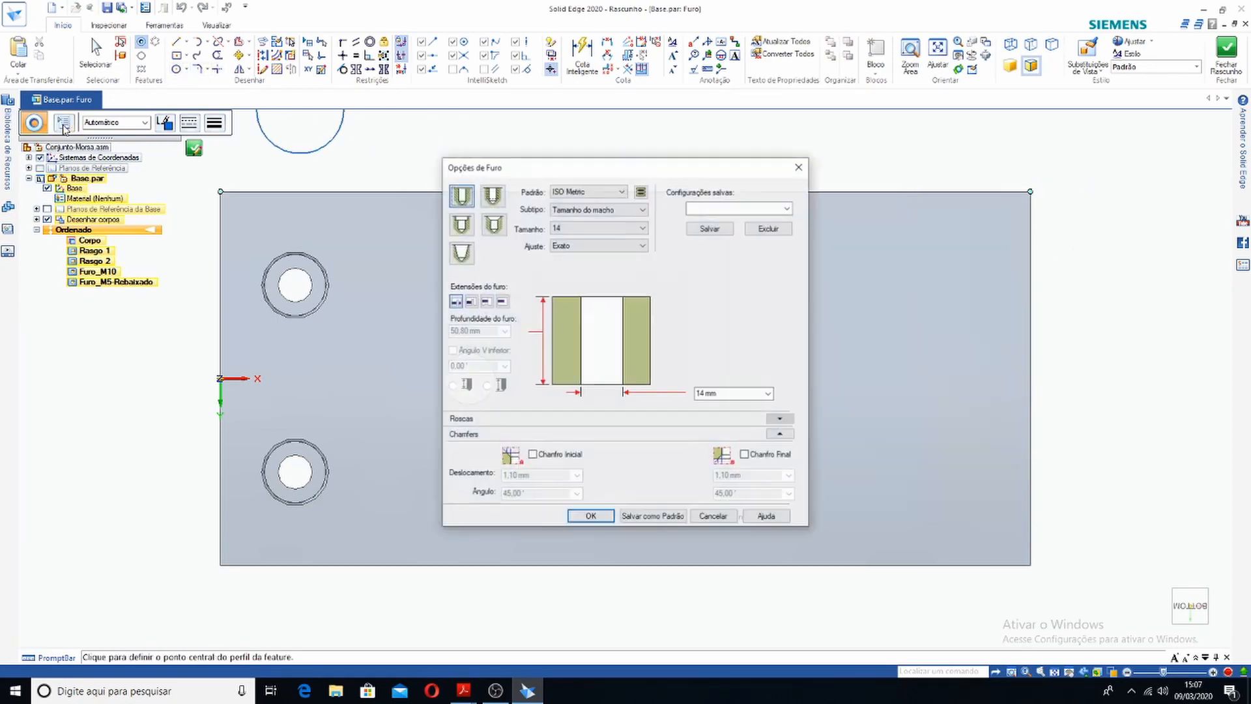
left_click(462, 224)
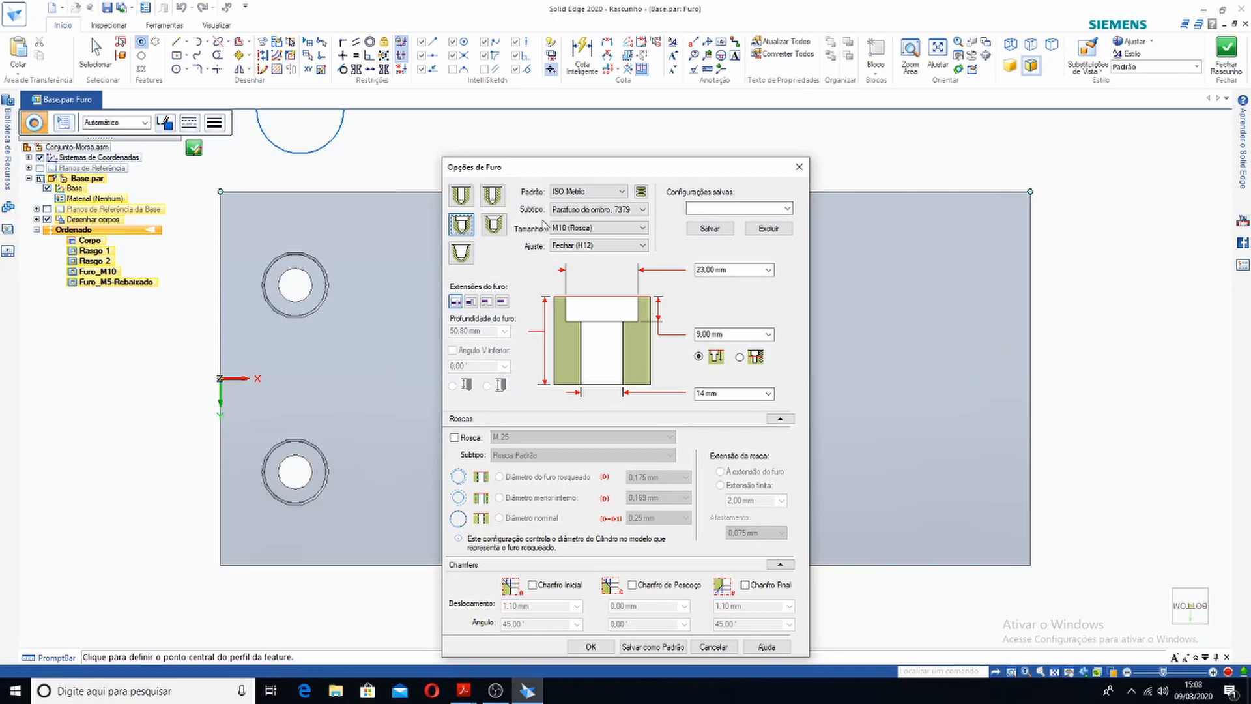
left_click(643, 209)
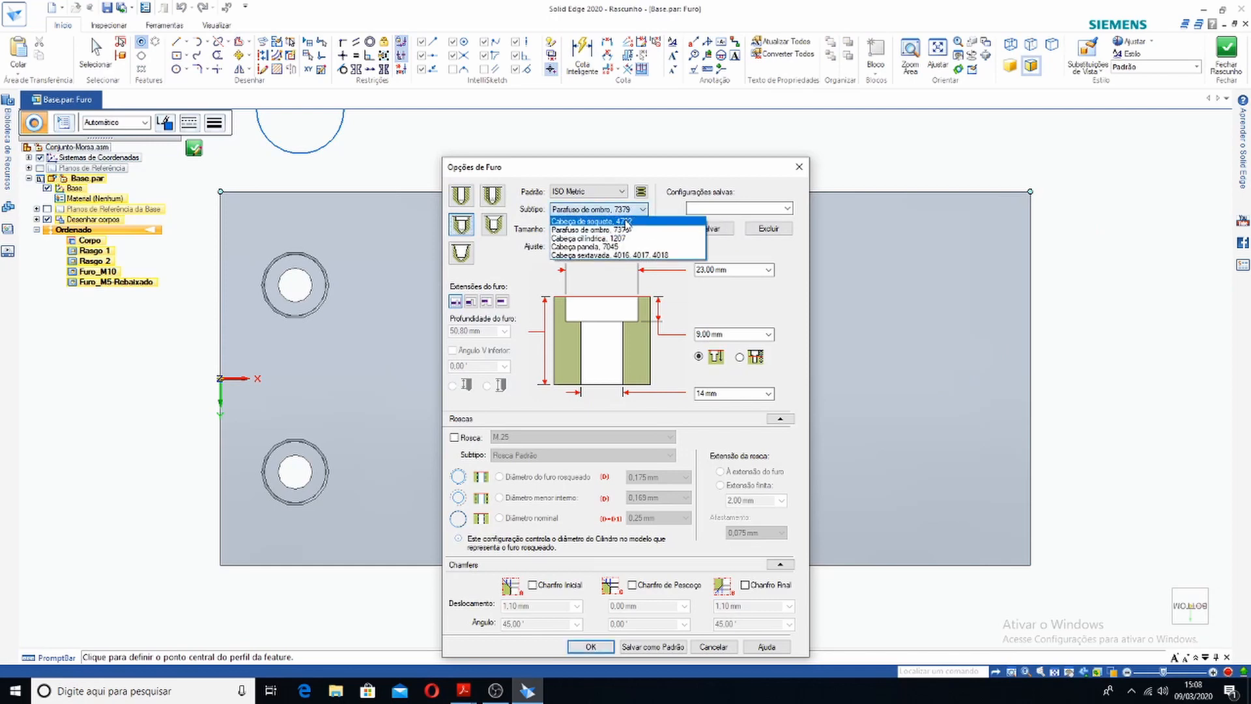
left_click(626, 221)
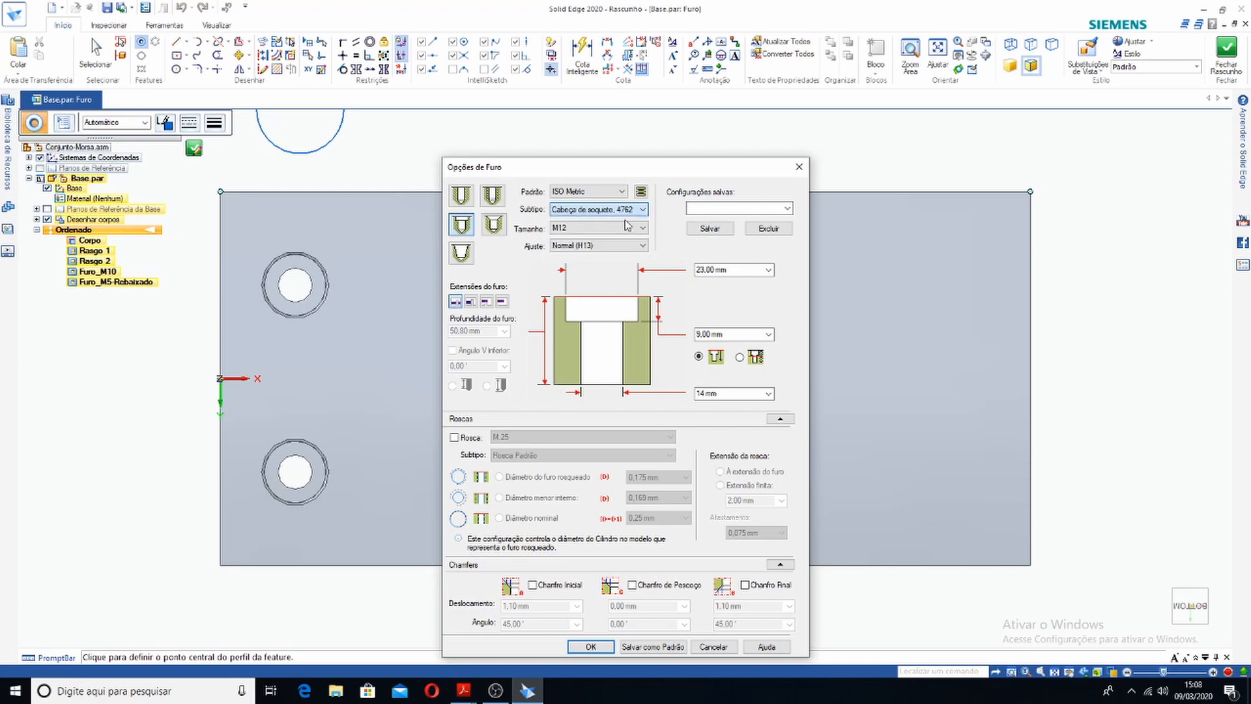
left_click(643, 228)
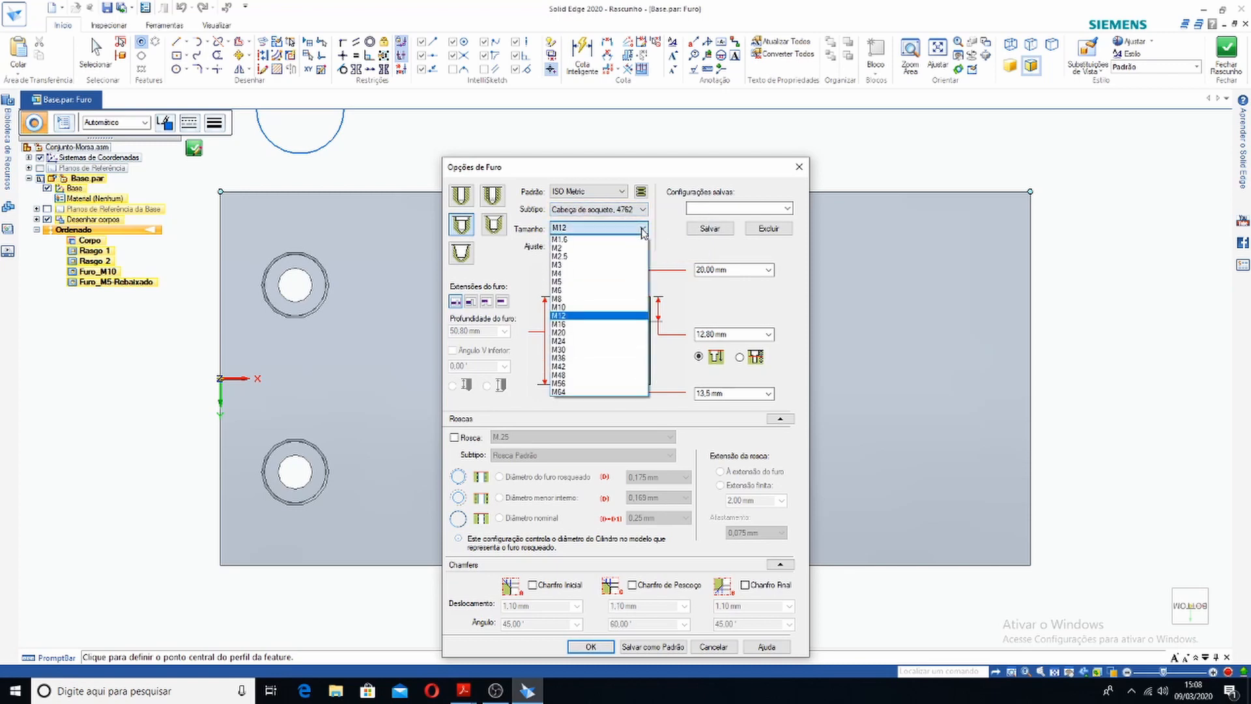
left_click(577, 282)
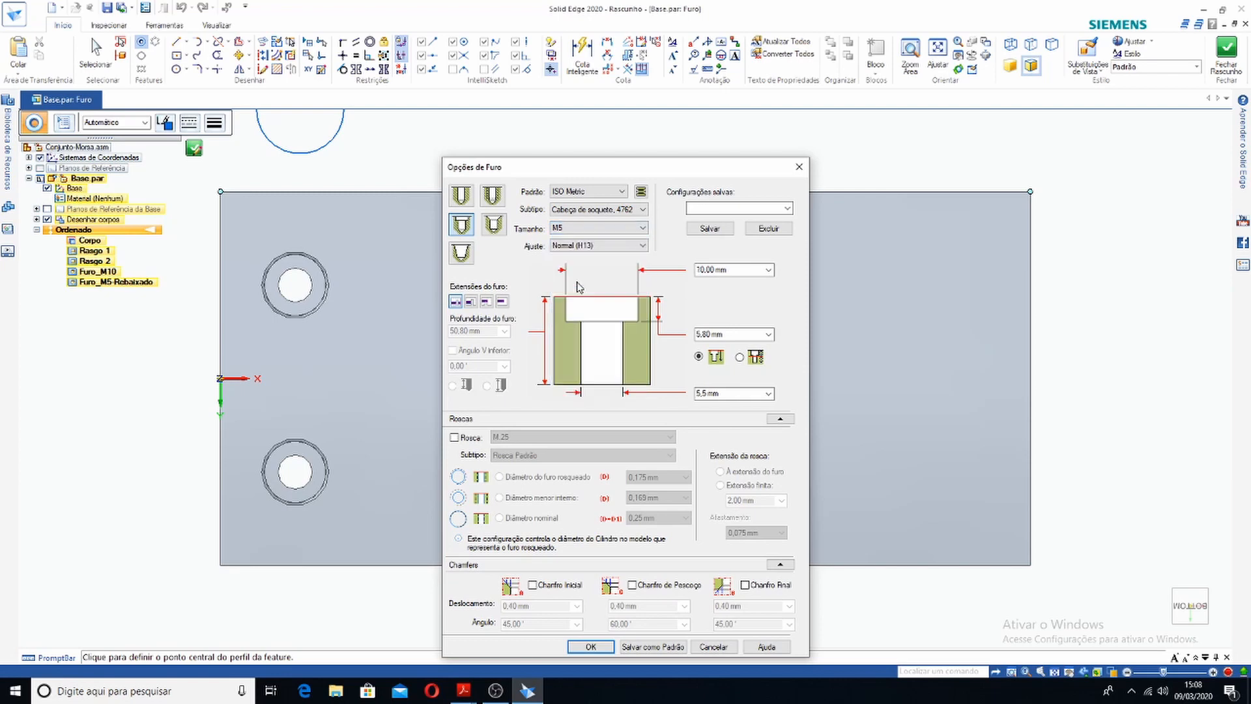
left_click(619, 246)
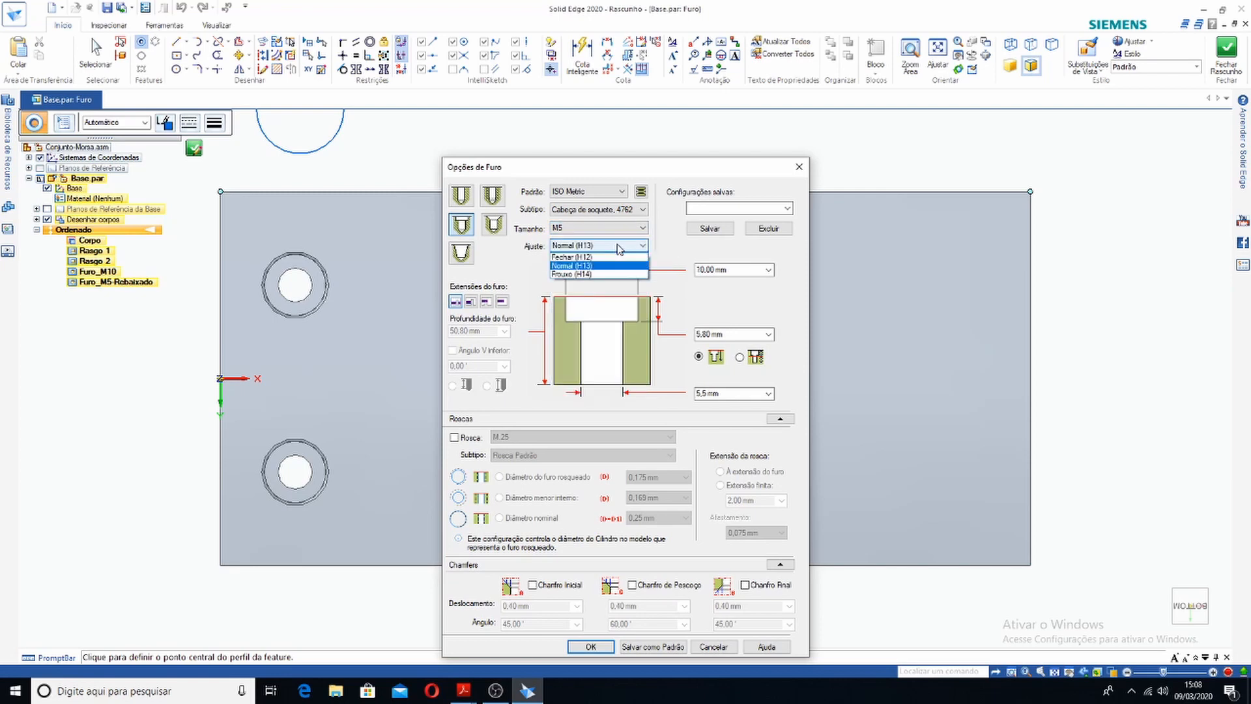
left_click(619, 246)
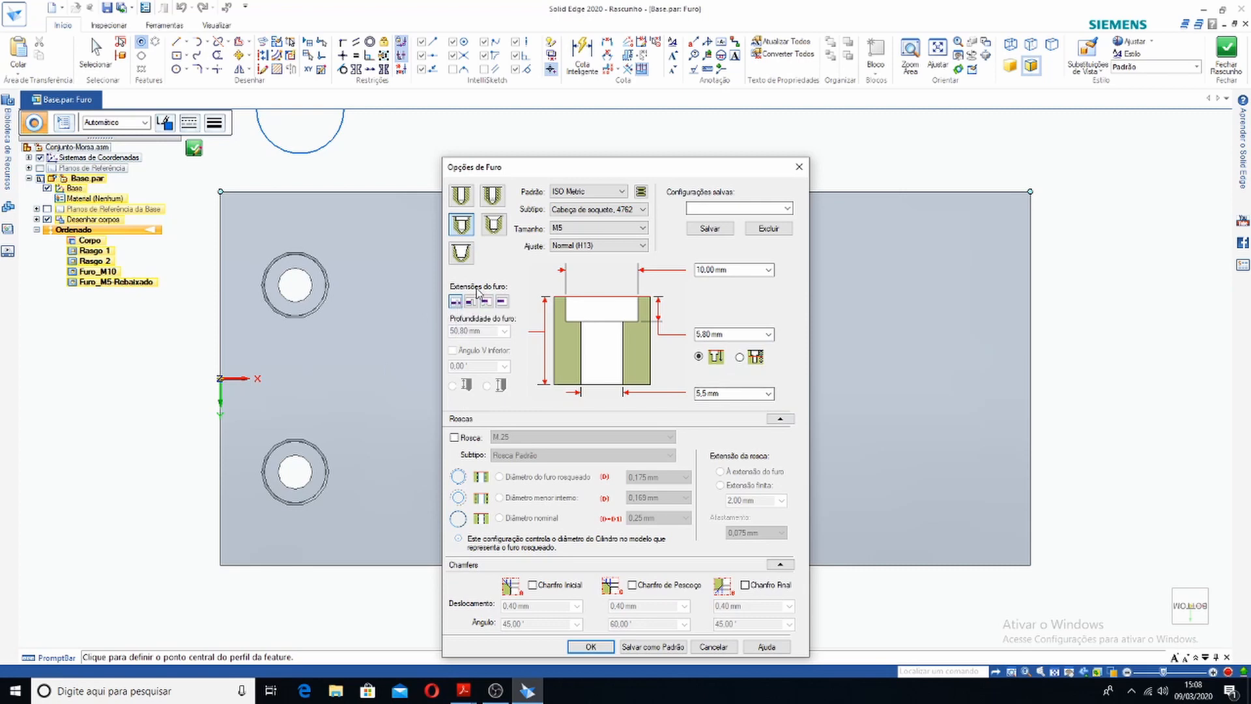
Add a start chamfer of 0.40 mm at 45° to the M5 counterbored hole and accept the hole options
left_click_drag(640, 166, 625, 24)
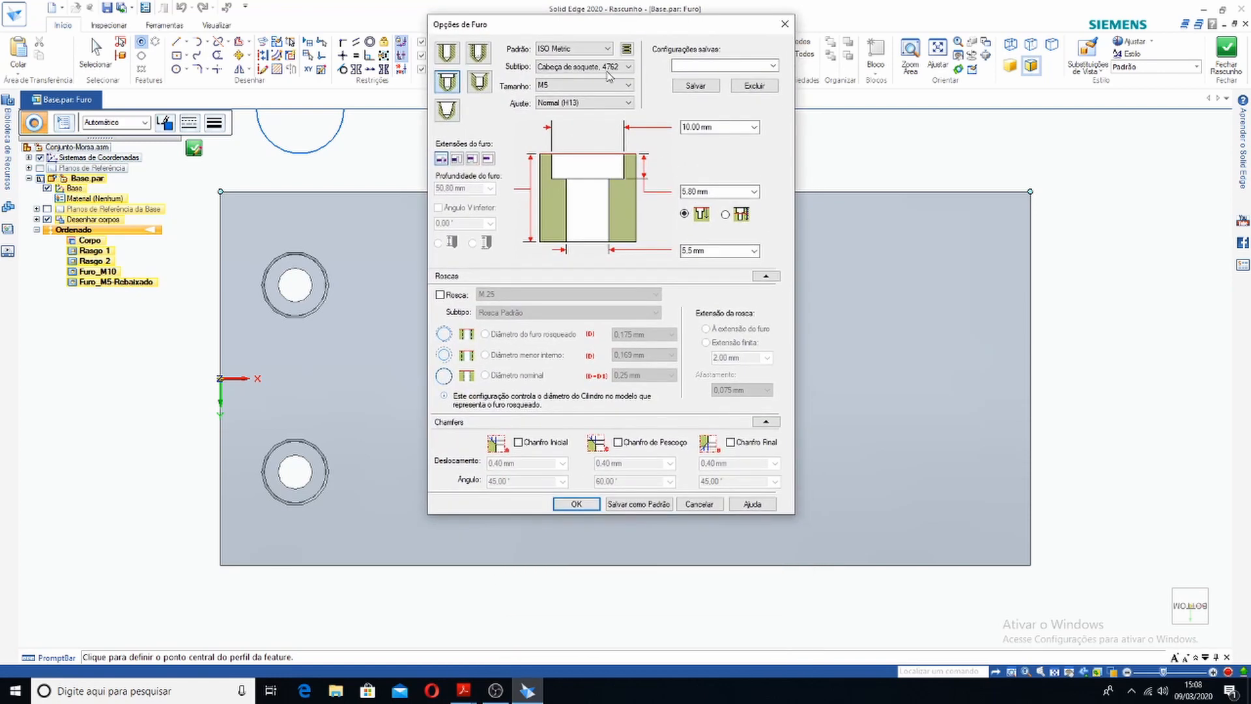
left_click(519, 443)
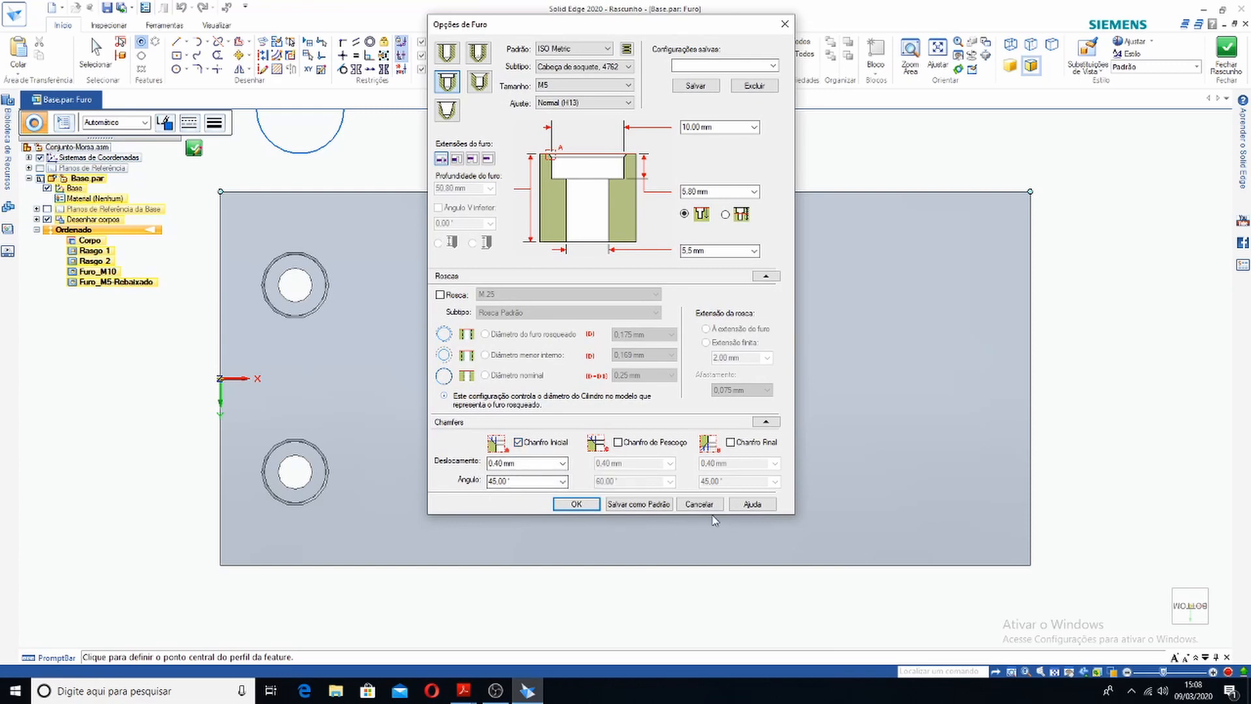
left_click(577, 504)
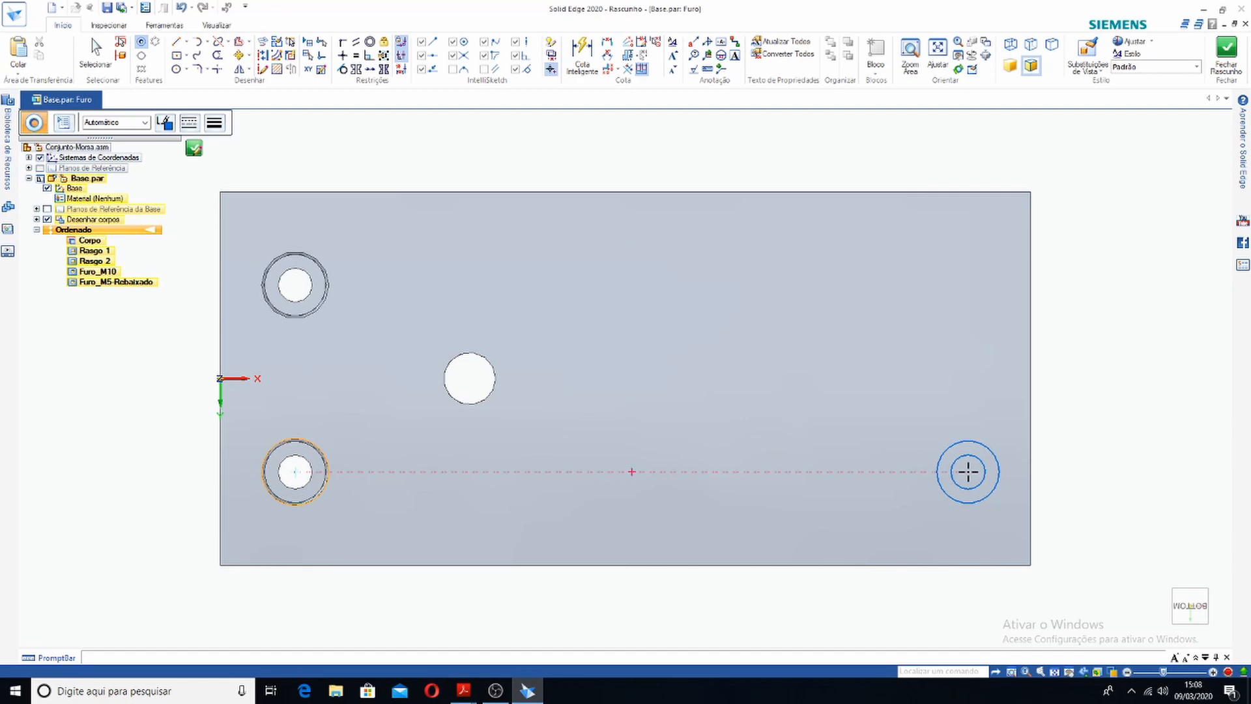
Place two M5 counterbored holes near the body's opposite end, each aligned horizontally with an existing counterbored hole
left_click(968, 471)
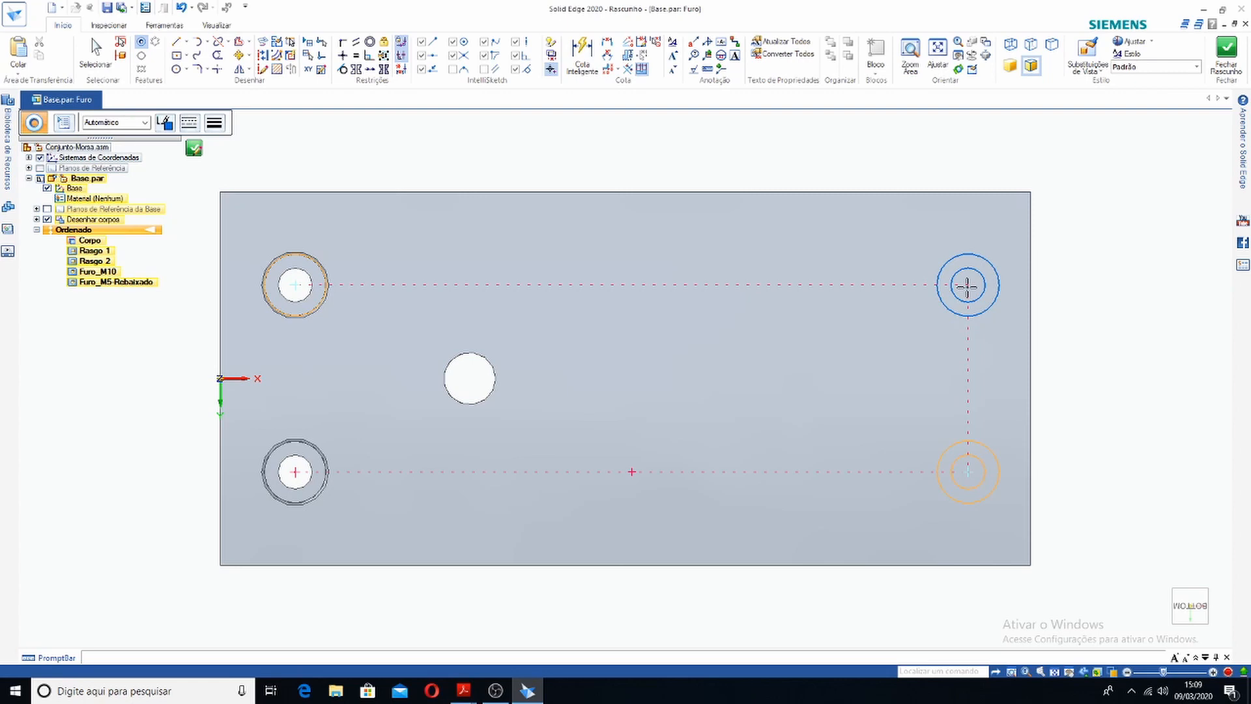
left_click(967, 286)
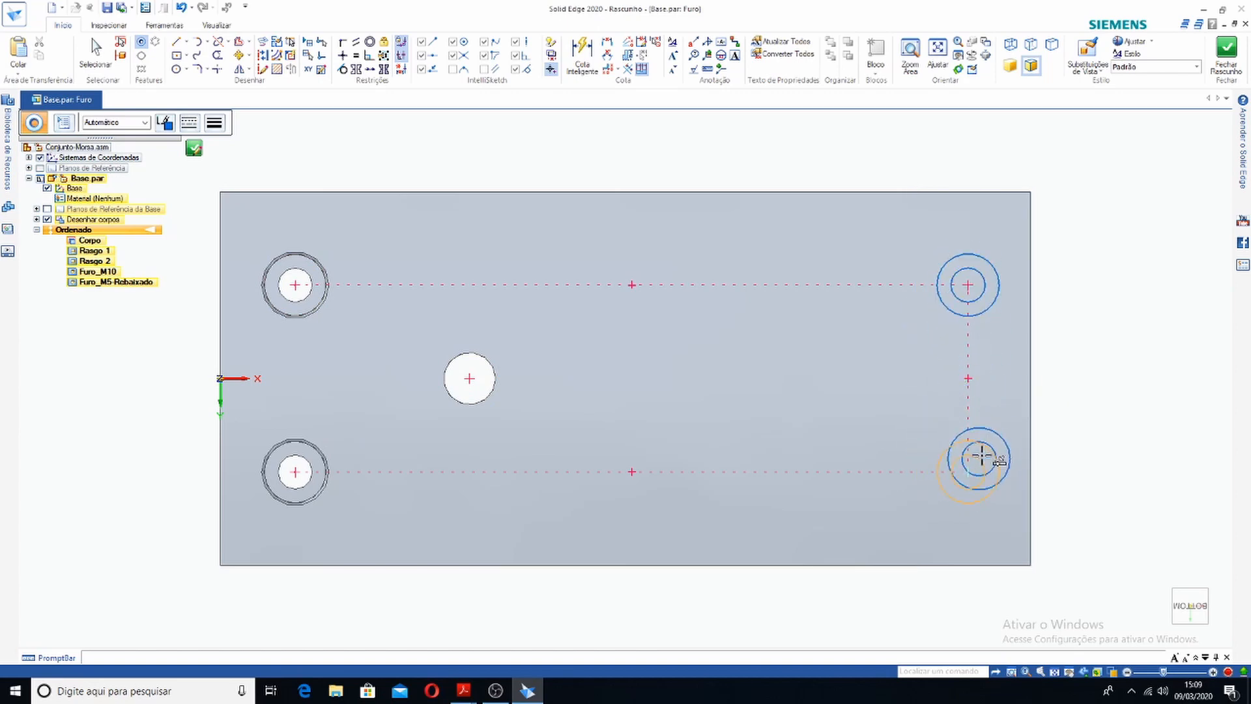
left_click(968, 470)
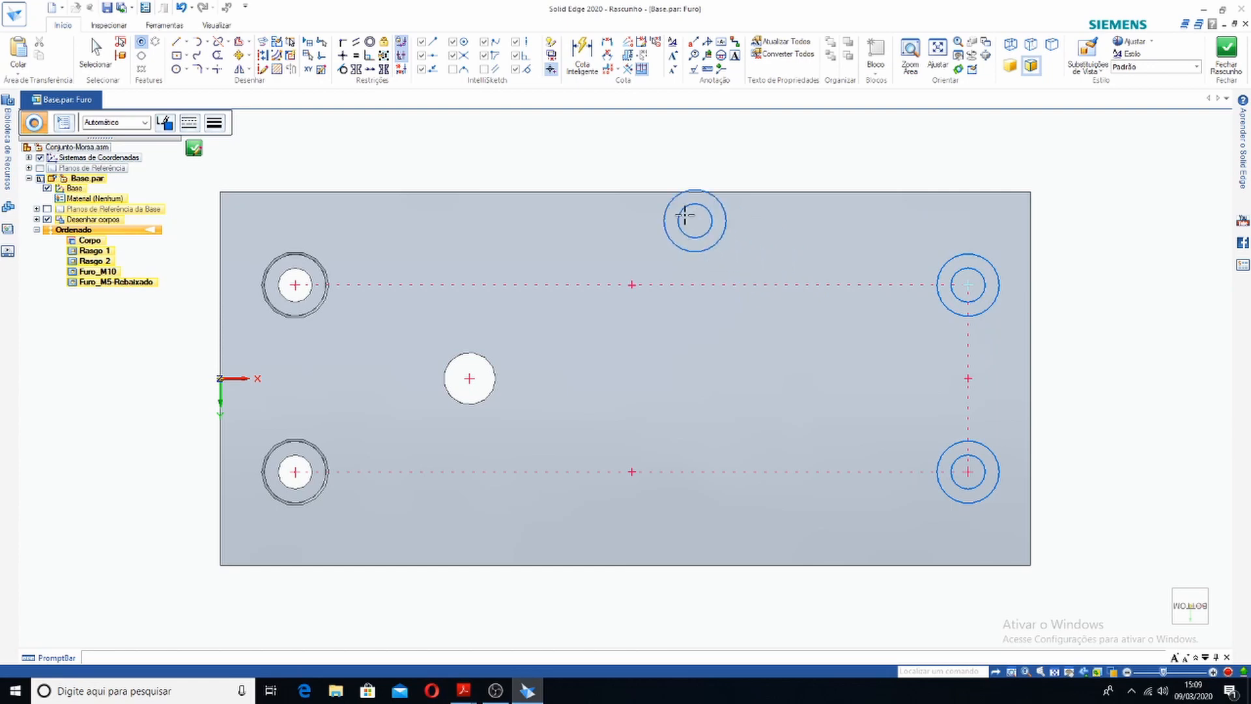
Dimension one new counterbored hole's centre from the wall of the open end step and set the distance to 9 mm
left_click(581, 47)
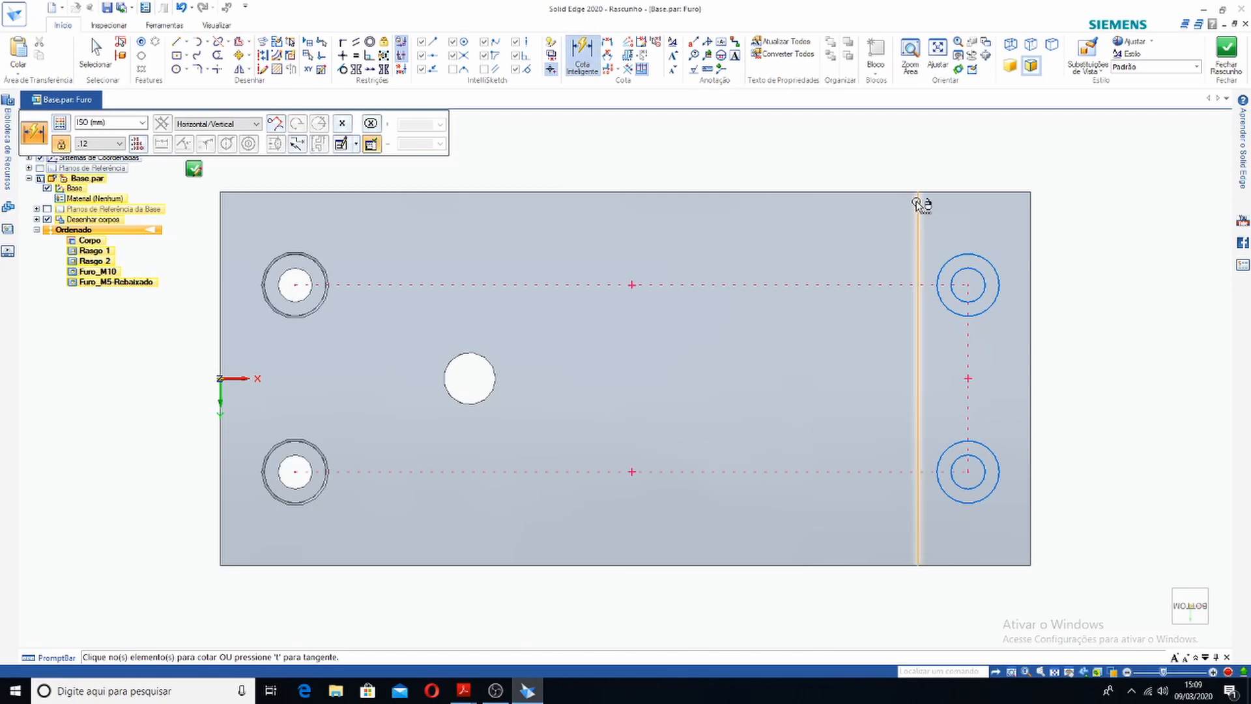
middle_click_drag(810, 174, 804, 463)
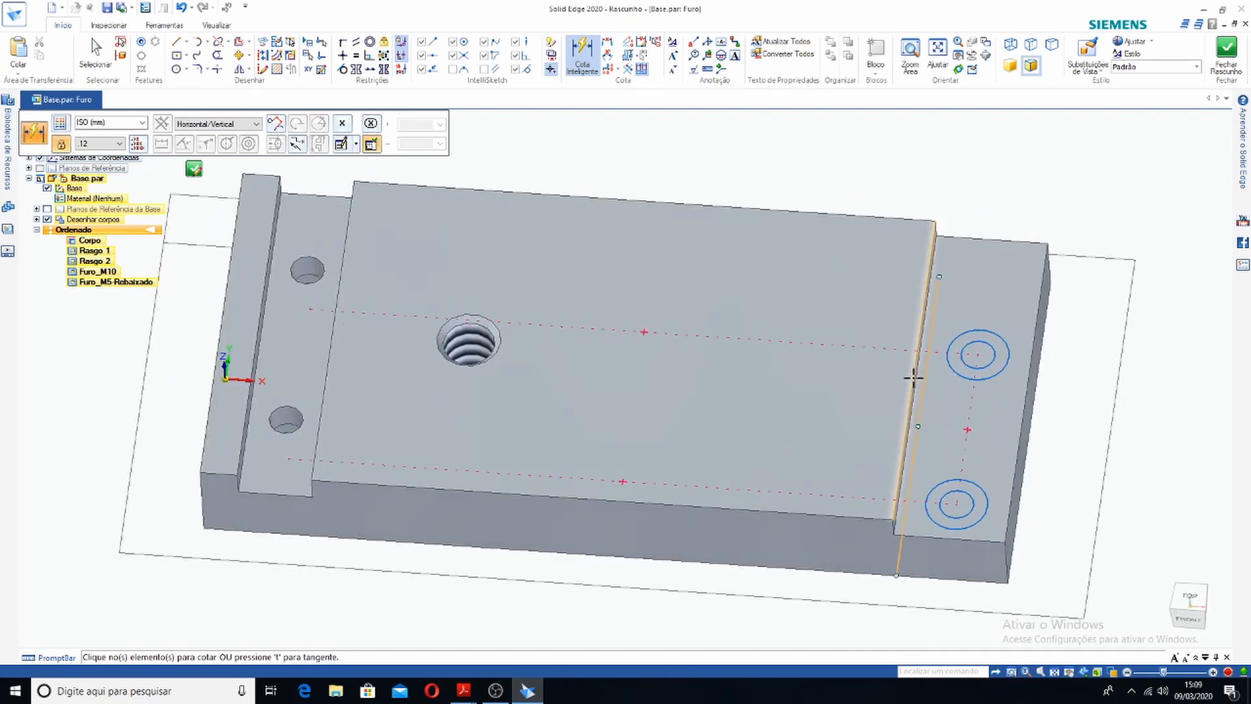
middle_click_drag(914, 378, 708, 407)
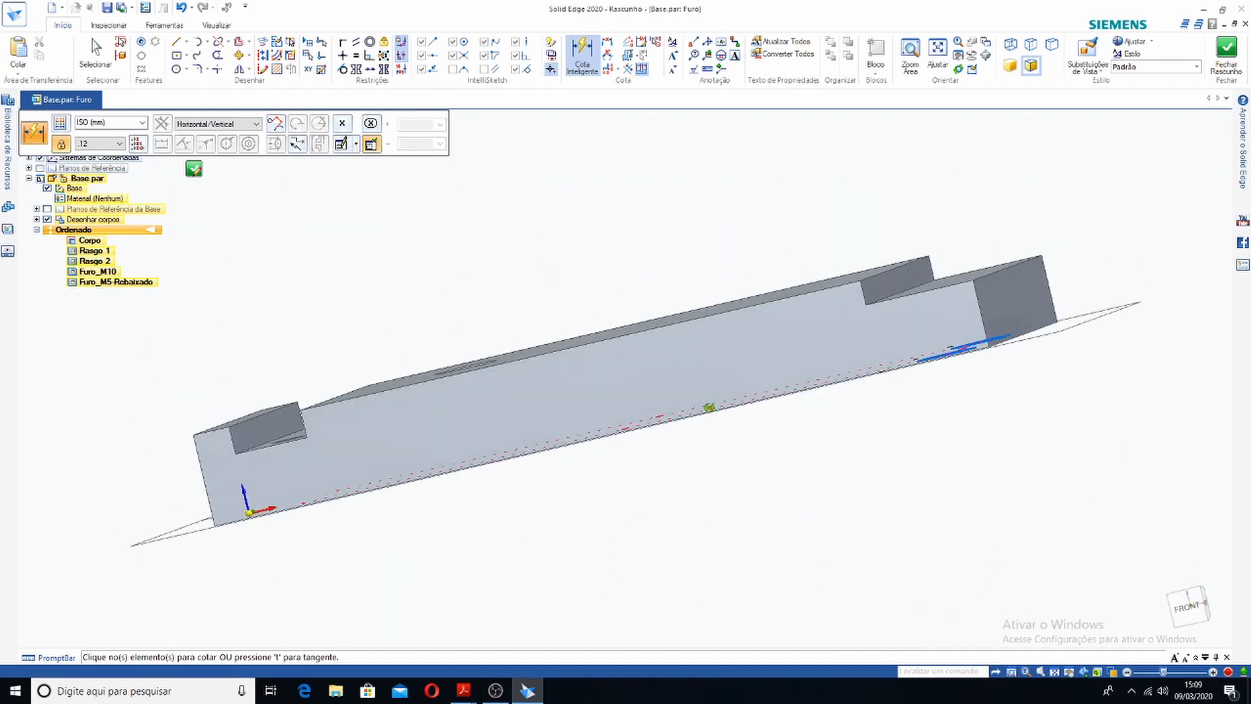
left_click(902, 260)
middle_click_drag(637, 463, 642, 335)
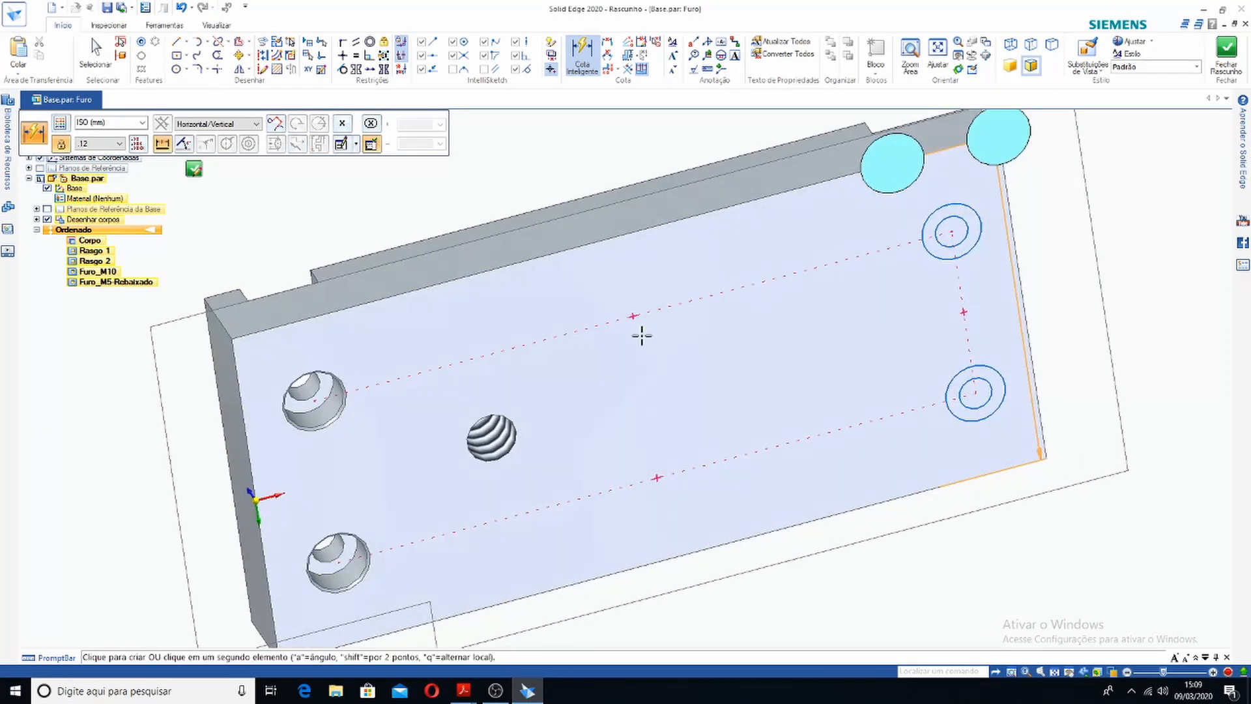
left_click(944, 258)
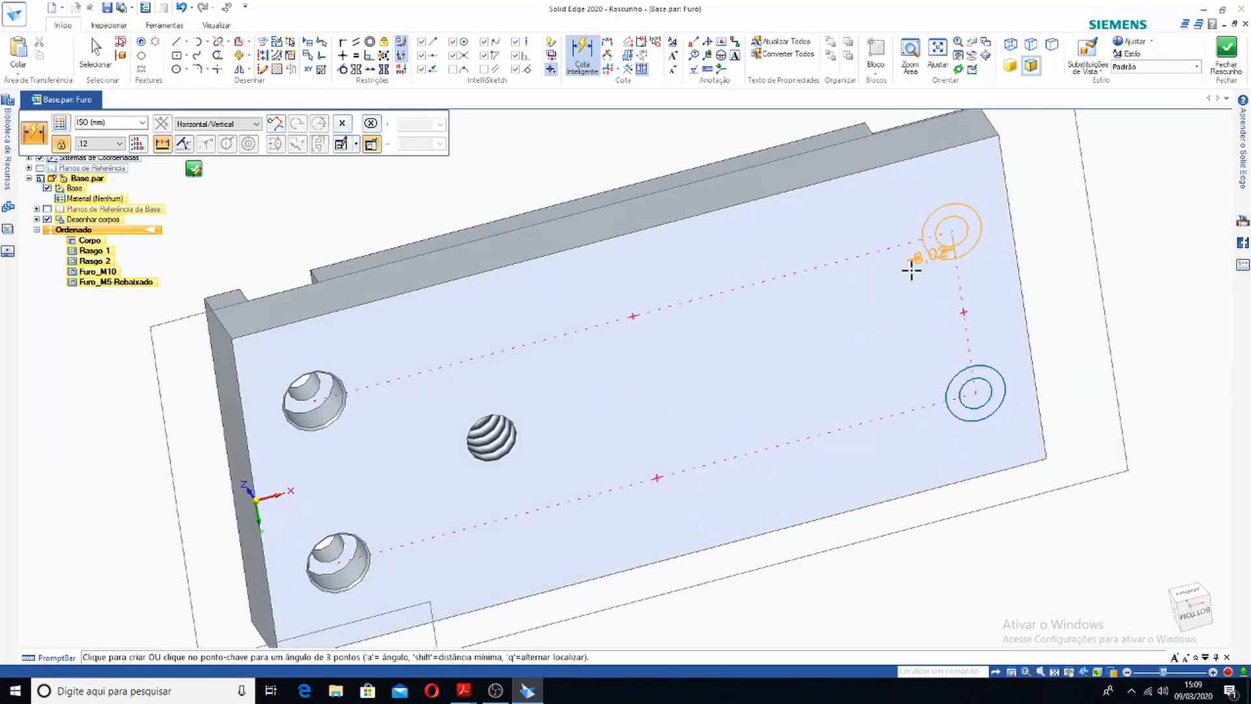
scroll(879, 246, "down", 4)
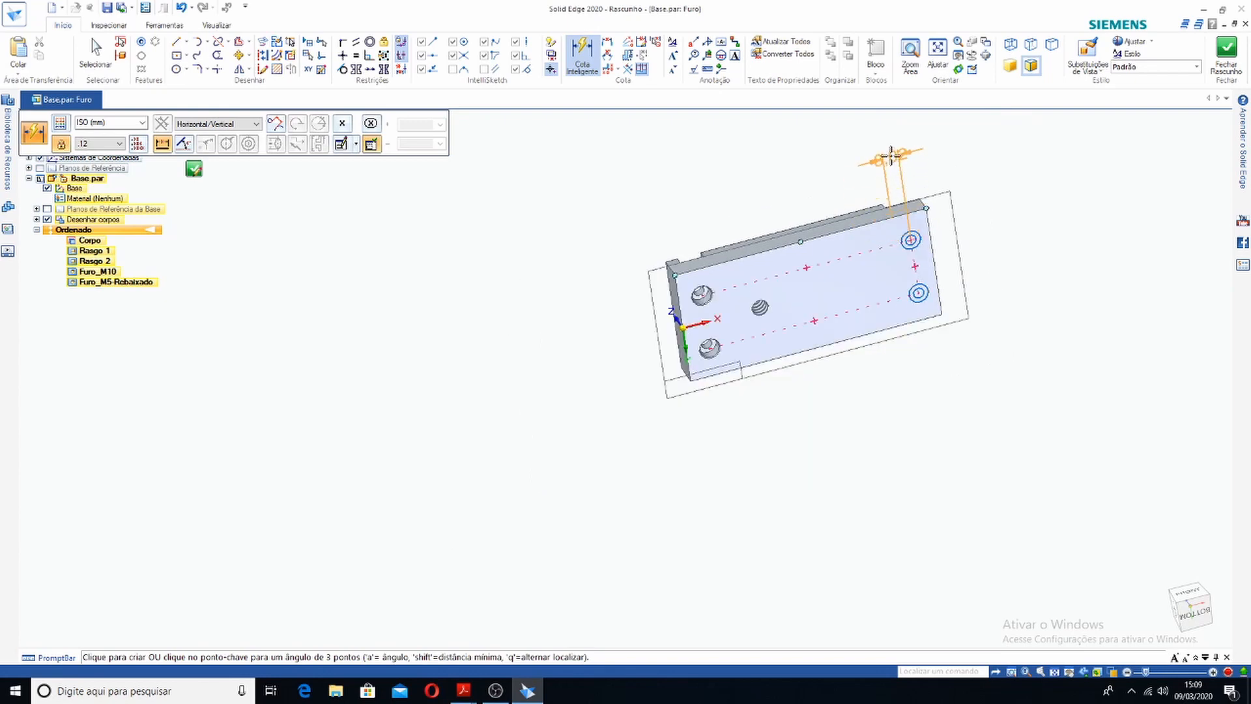
left_click(873, 158)
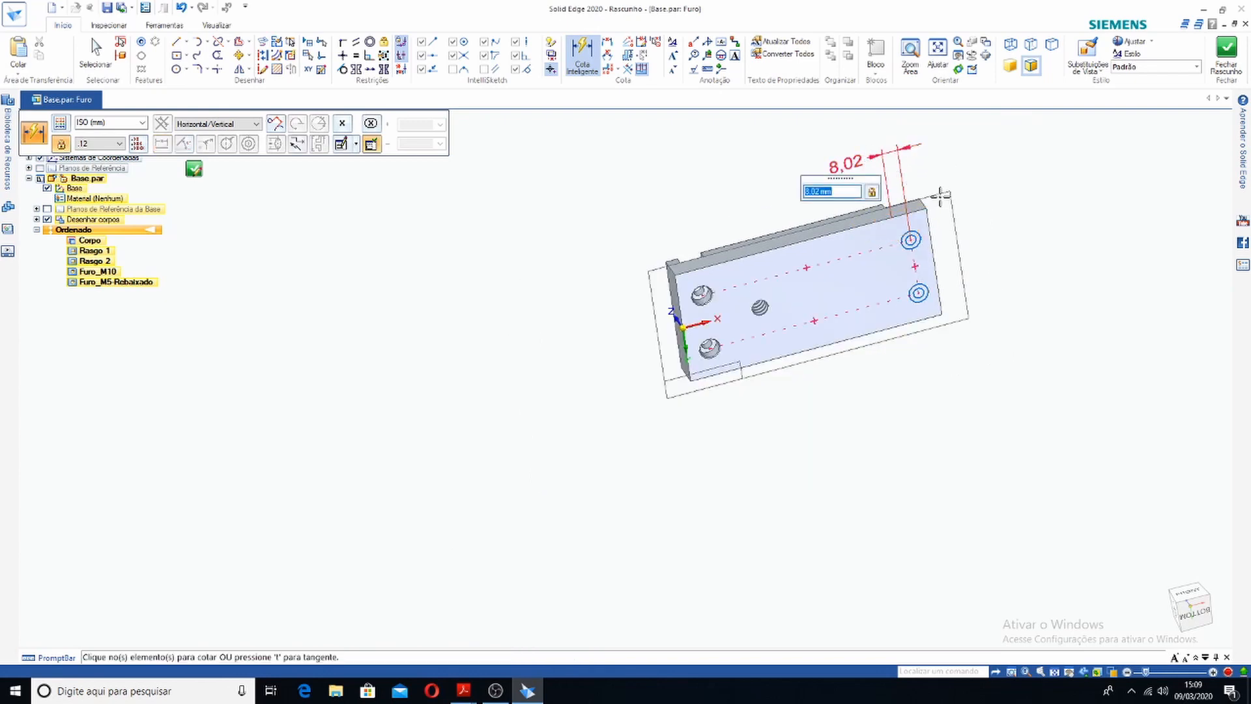
type("8")
key("Return")
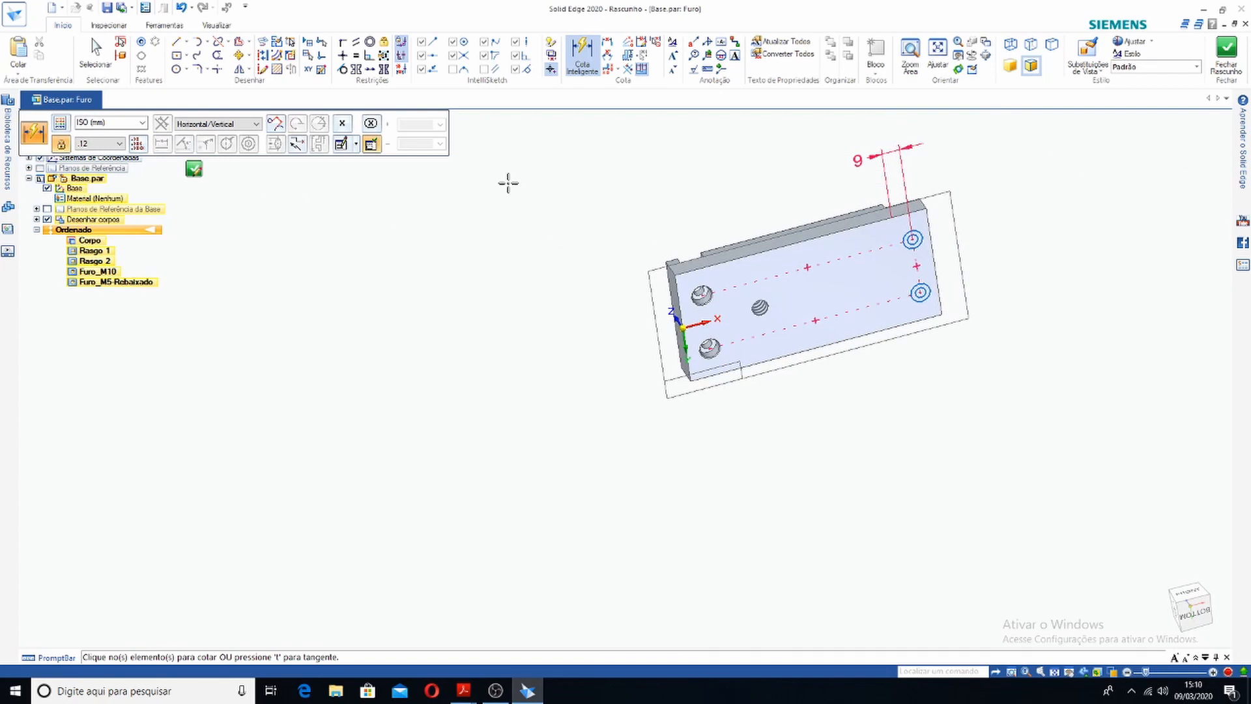
Close the hole sketch, name the feature Furo_M5-Rebaixado-2 and finish it
left_click(193, 171)
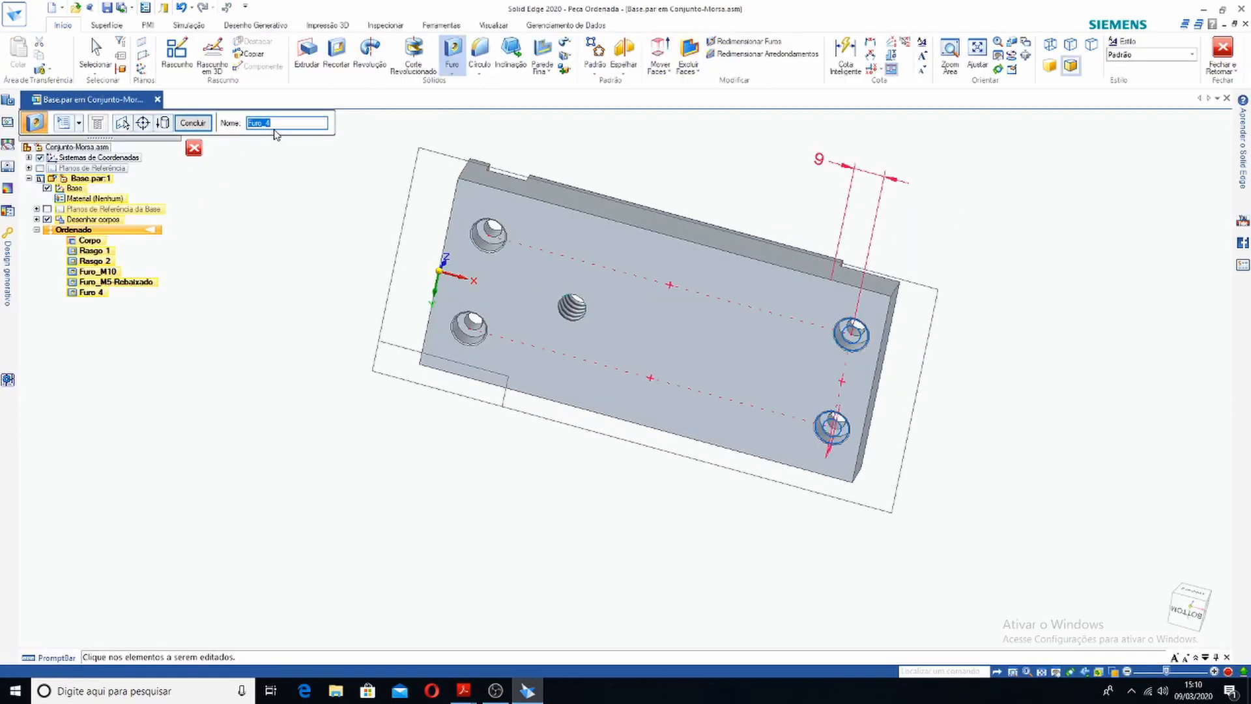
left_click(282, 124)
left_click(195, 123)
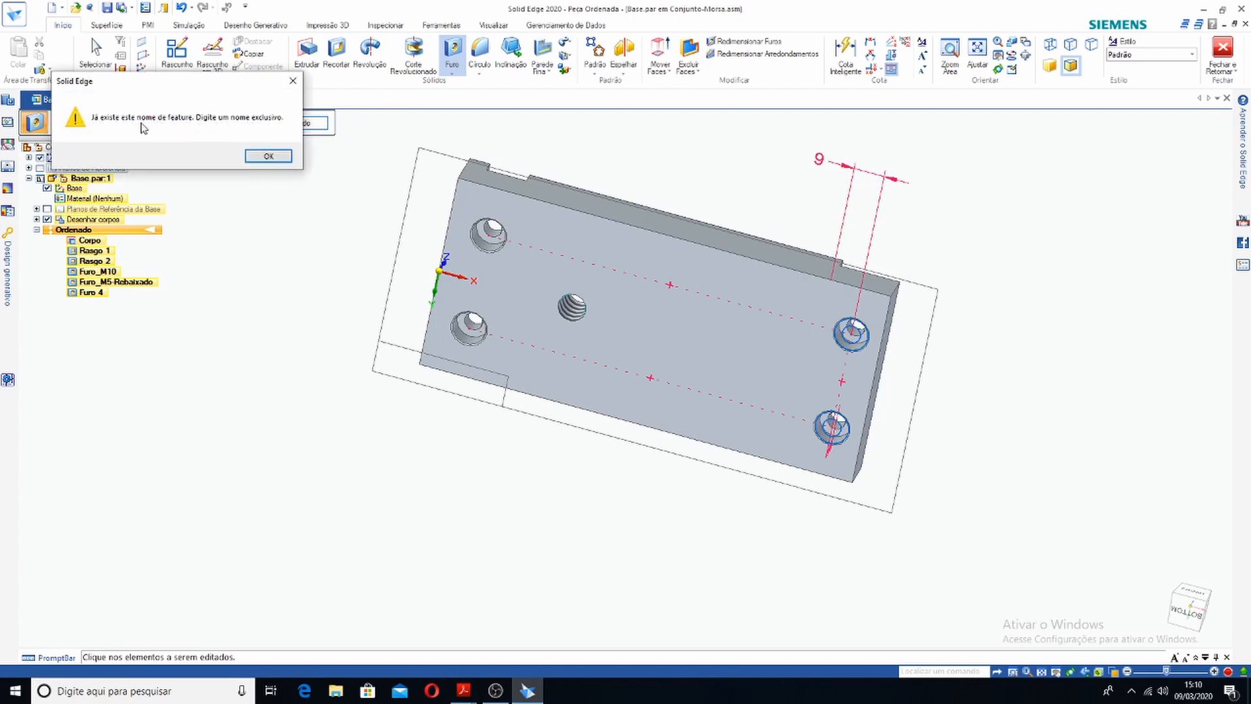
left_click(267, 156)
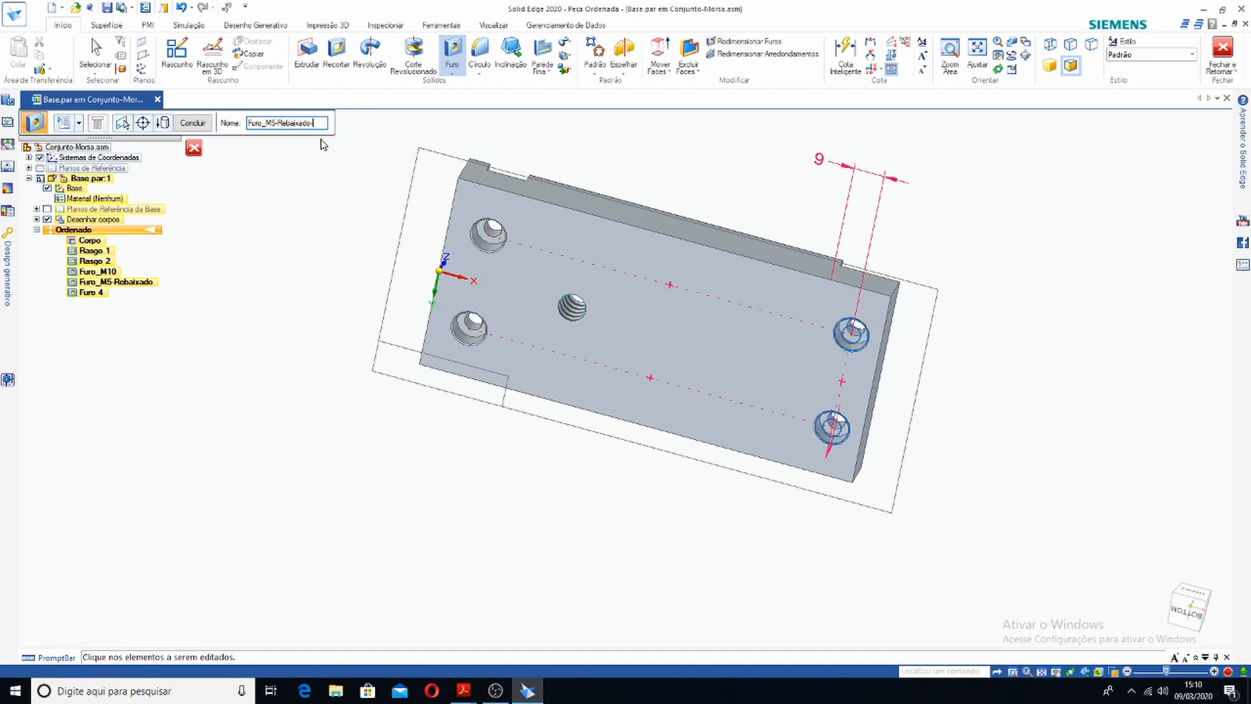
left_click(194, 123)
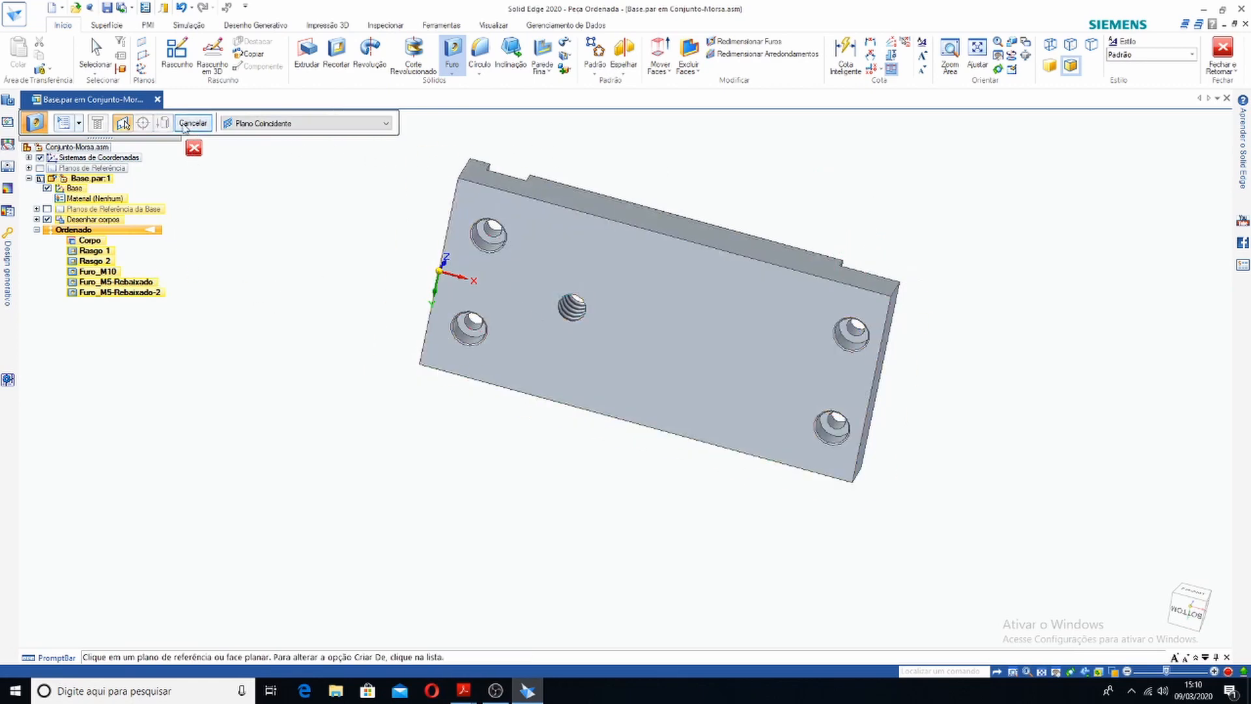
Examine the body and the Desenhos-Morsa-Detalhe-1 PDF drawing for the M5 side holes' positions and depth in section D-D
middle_click_drag(557, 186, 480, 273)
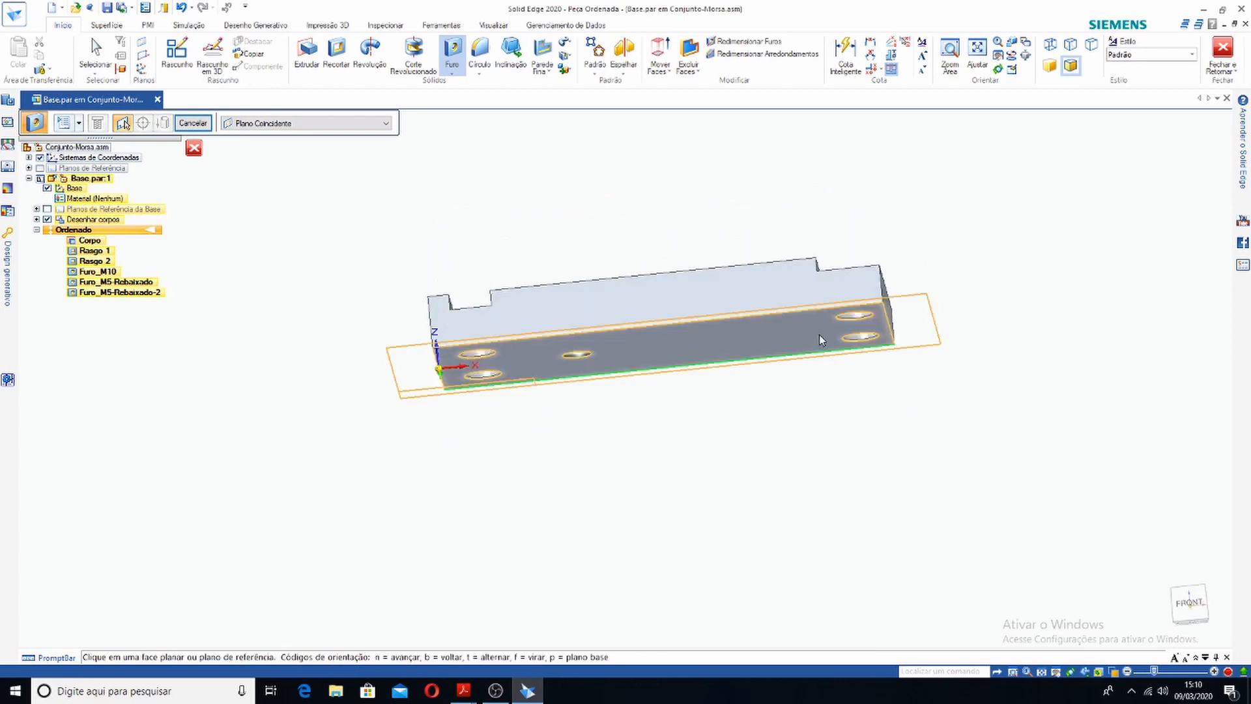
middle_click_drag(912, 309, 795, 531)
middle_click_drag(631, 331, 702, 222)
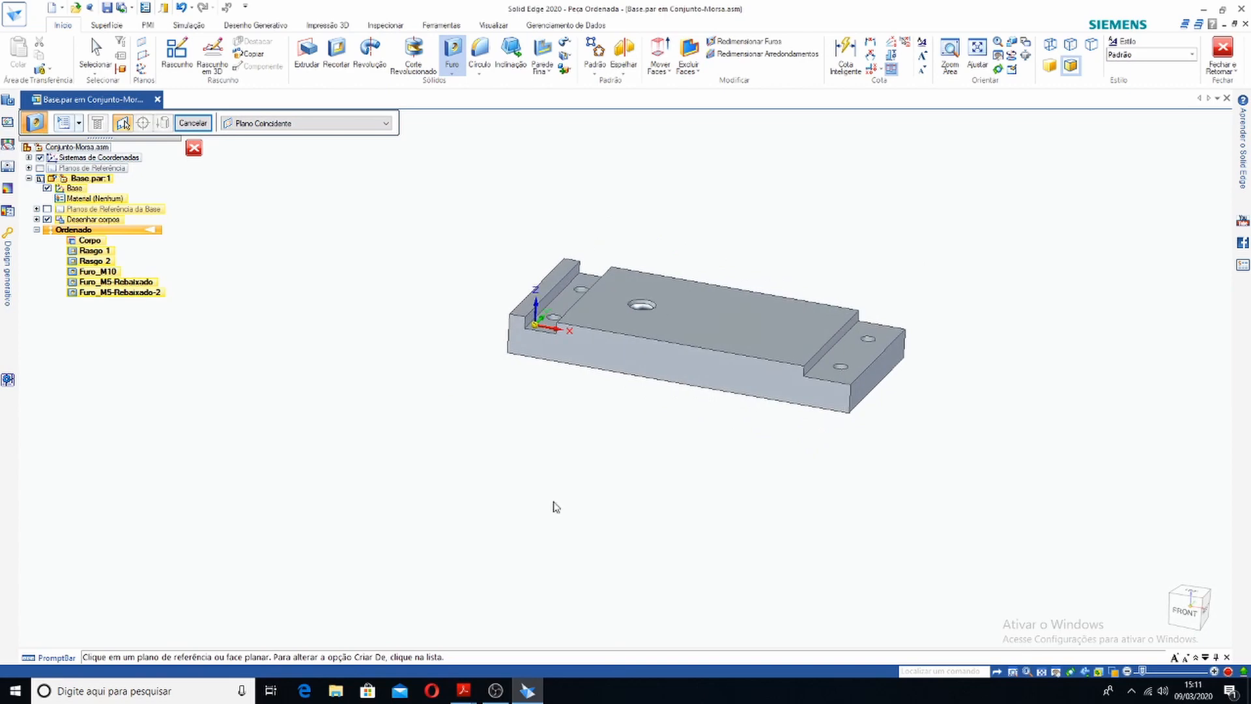
left_click(464, 691)
left_click(546, 647)
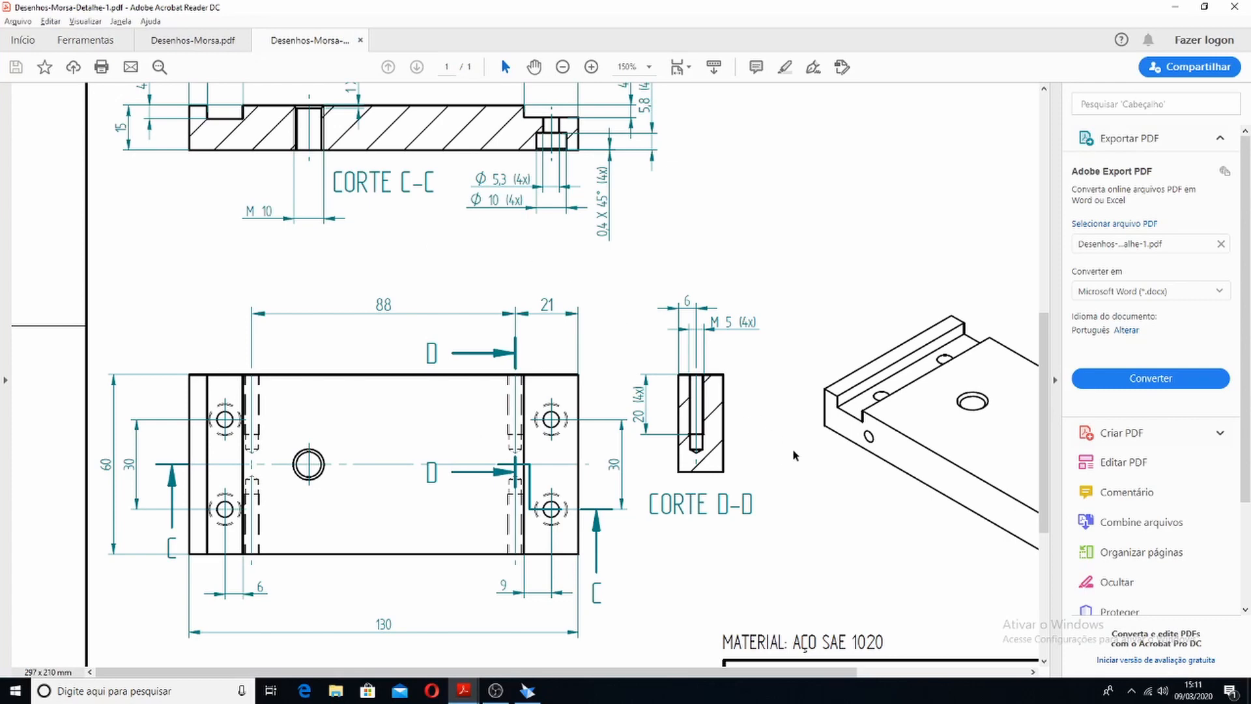
mouse_move(786, 472)
middle_mouse_down()
mouse_move(640, 426)
mouse_move(759, 486)
mouse_move(800, 483)
middle_mouse_up()
middle_click_drag(743, 400, 553, 271)
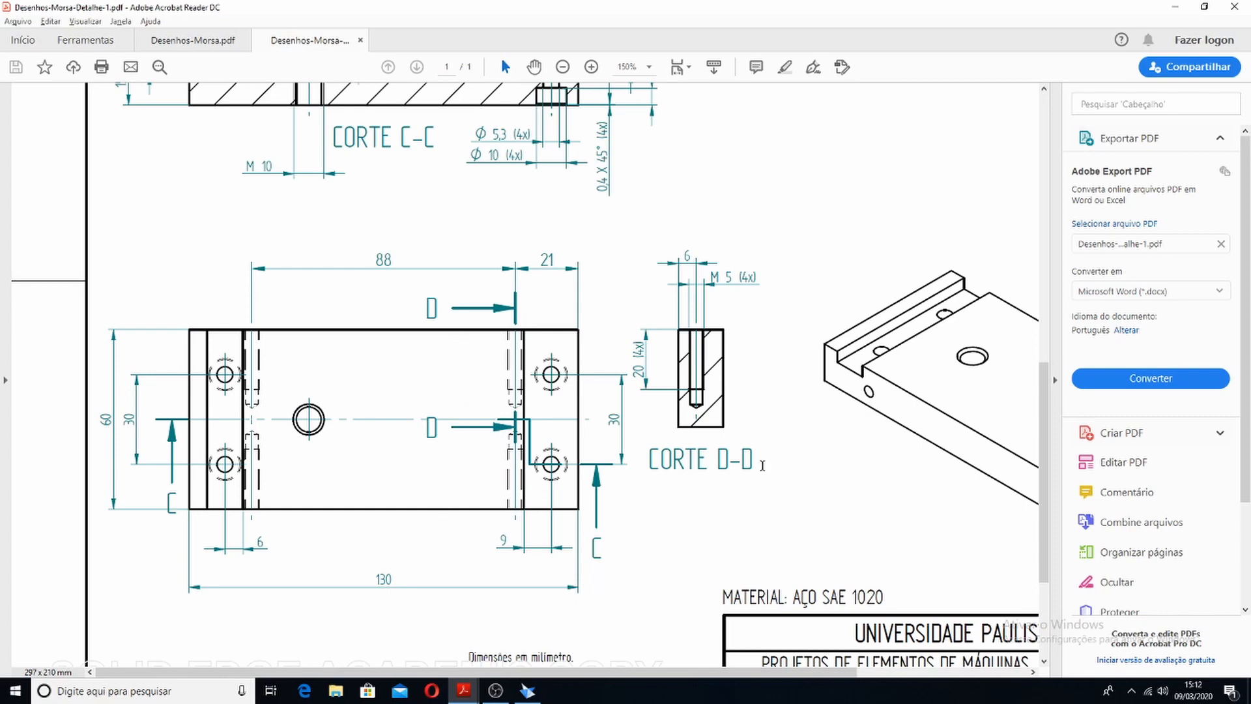
left_click(527, 689)
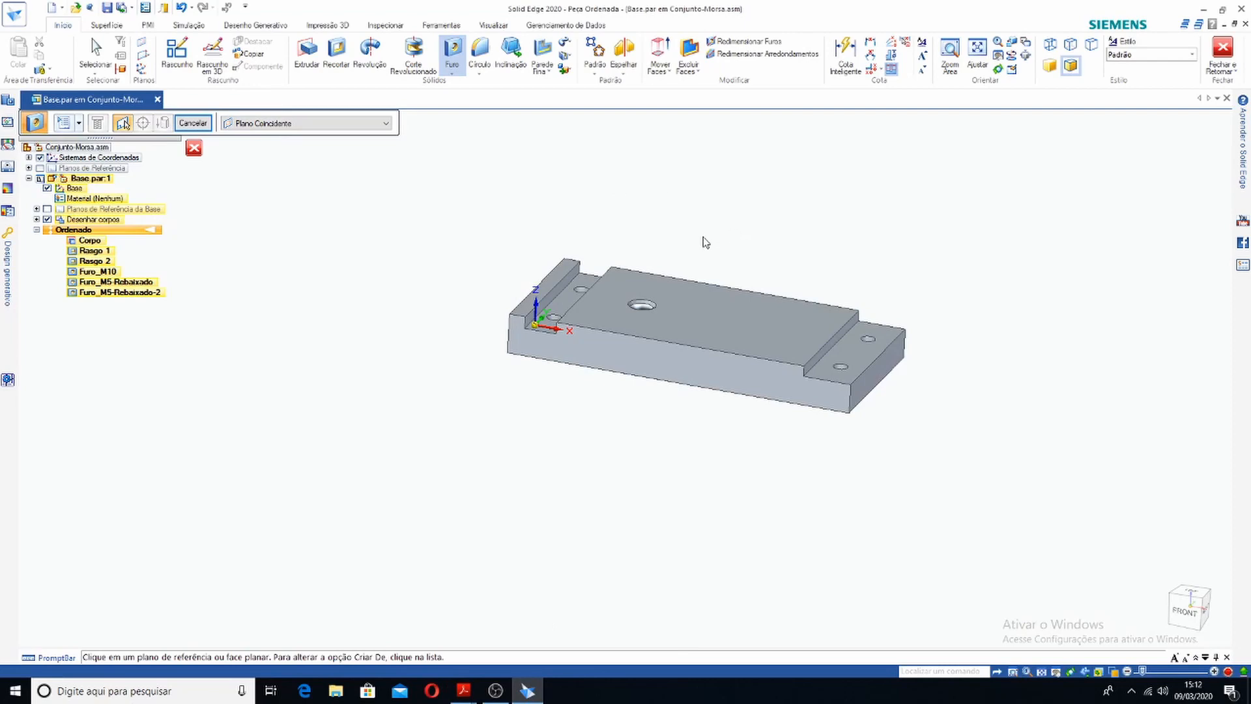
Configure a new hole as threaded ISO Metric, subtype Rosca Padrão, size M5
mouse_move(704, 240)
middle_mouse_down()
mouse_move(709, 254)
mouse_move(687, 251)
middle_mouse_up()
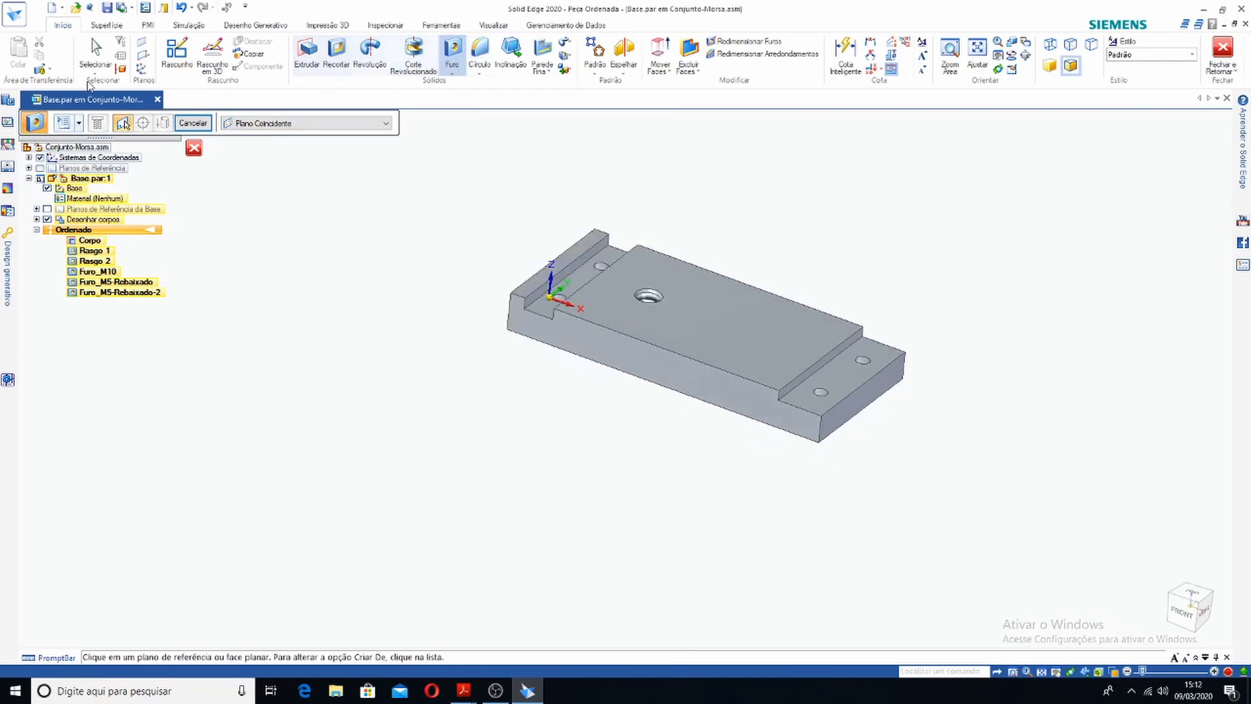
left_click(63, 124)
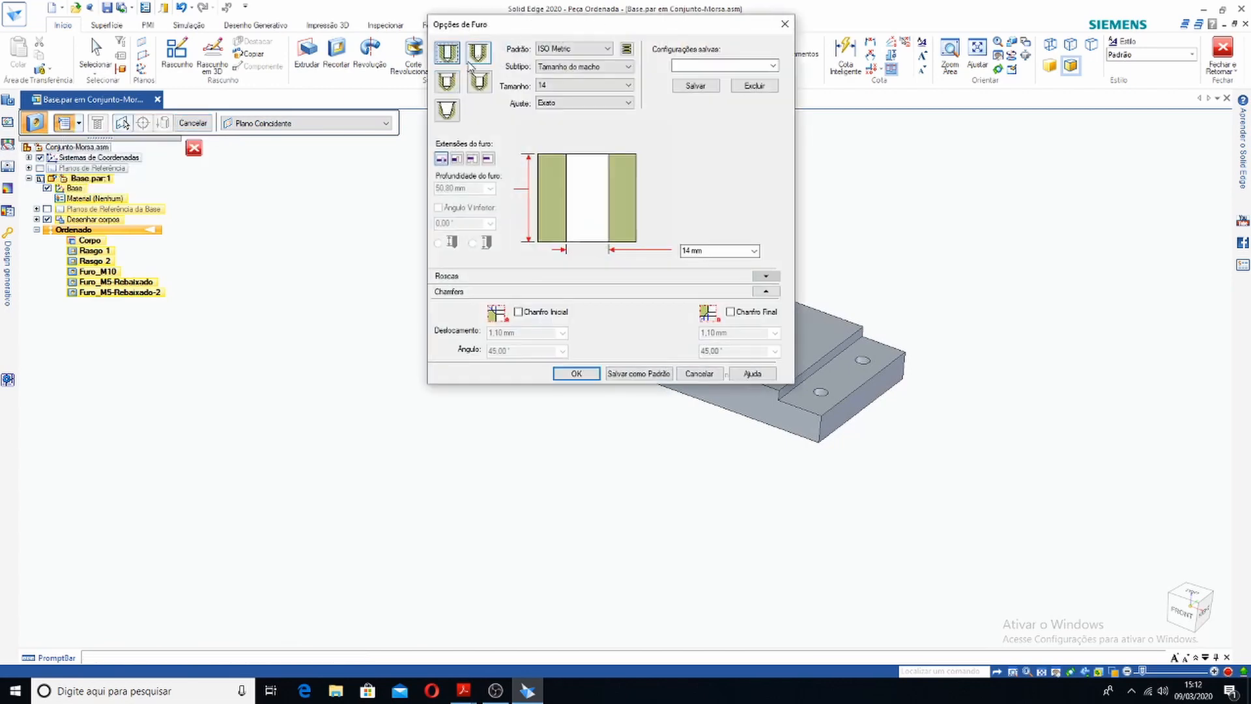
left_click(479, 52)
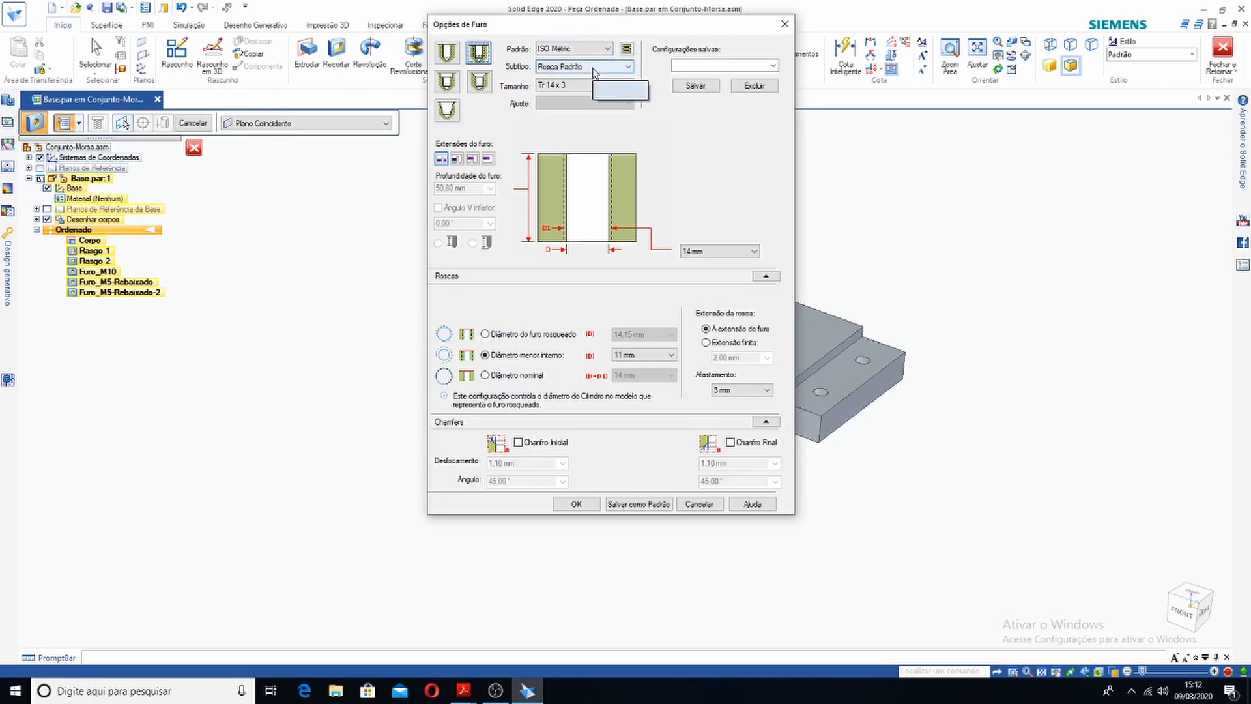
left_click(589, 86)
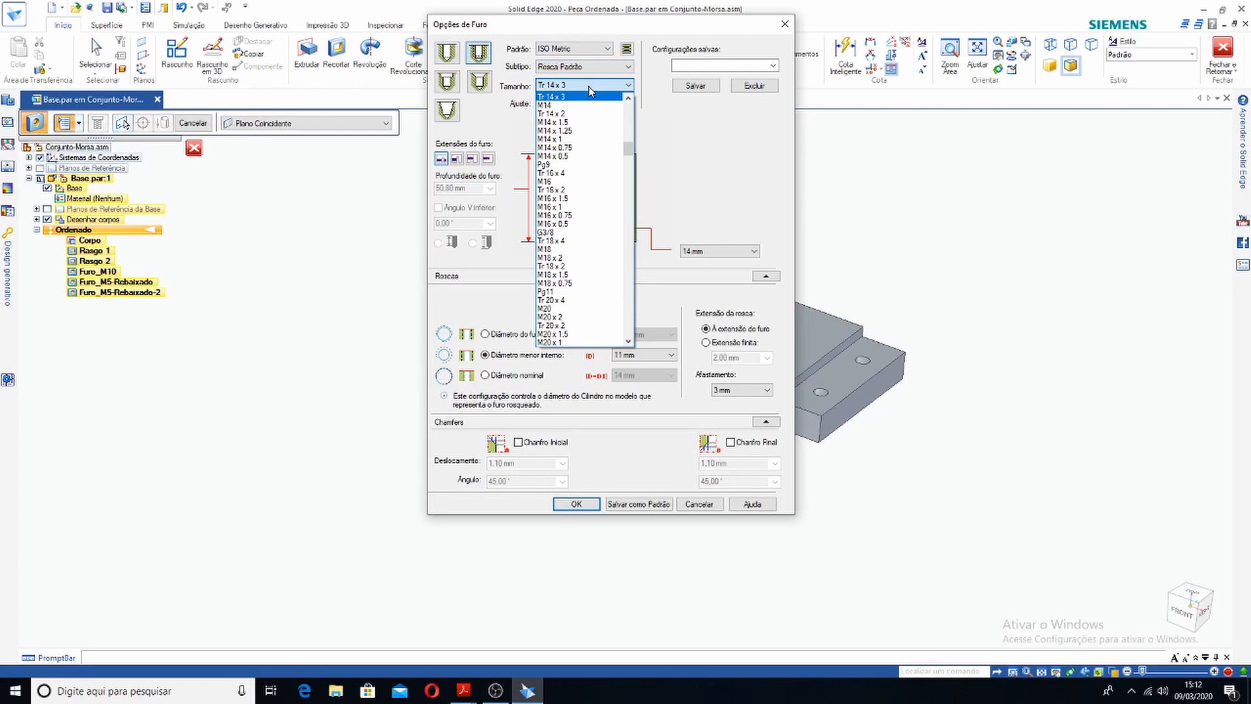
left_click(630, 115)
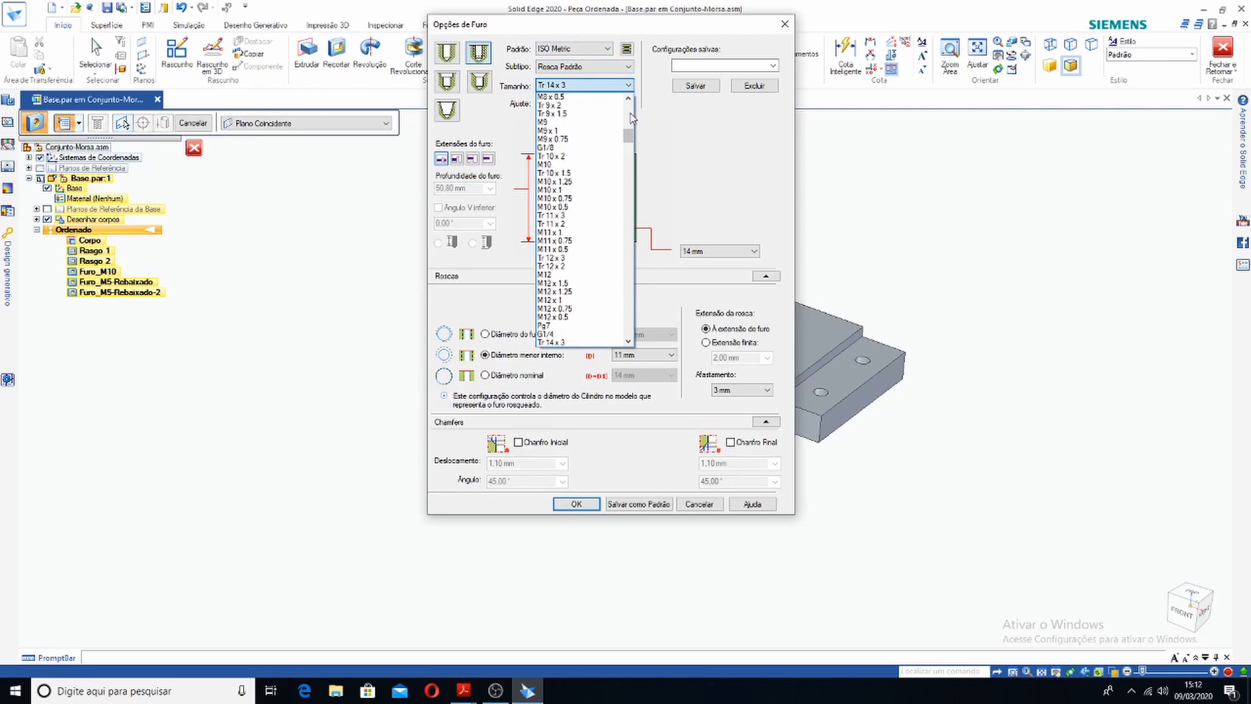
left_click(631, 117)
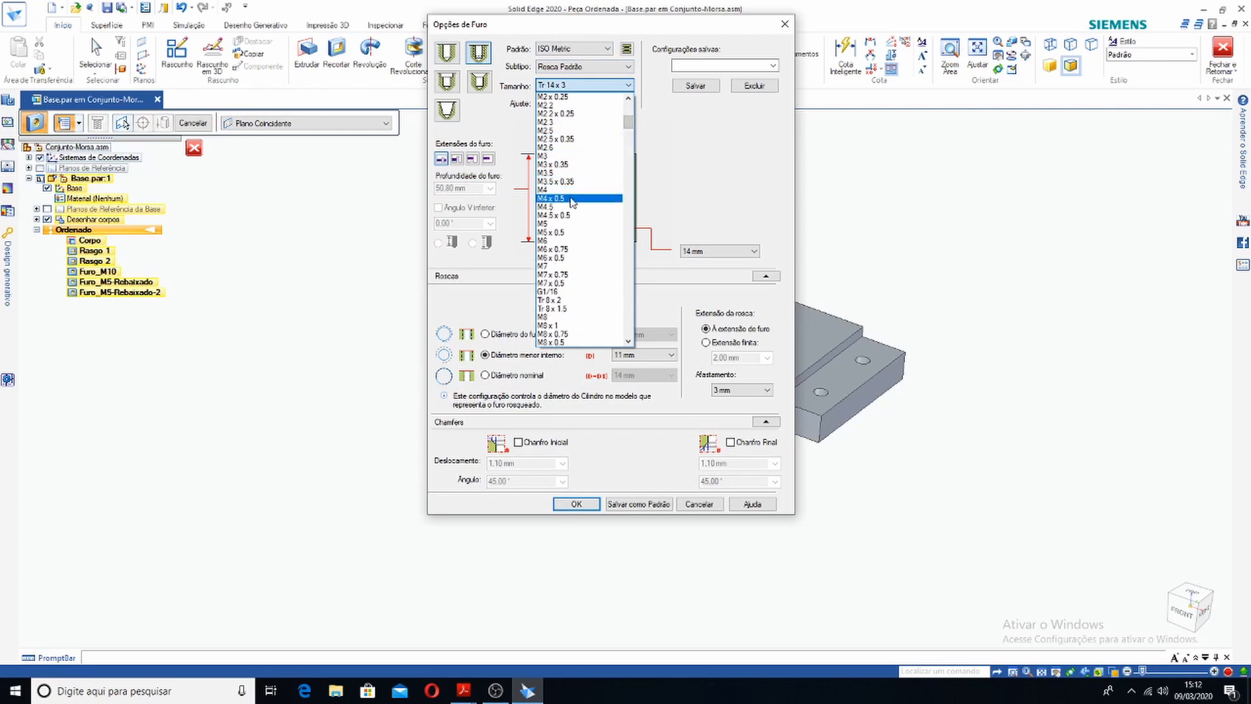
left_click(557, 224)
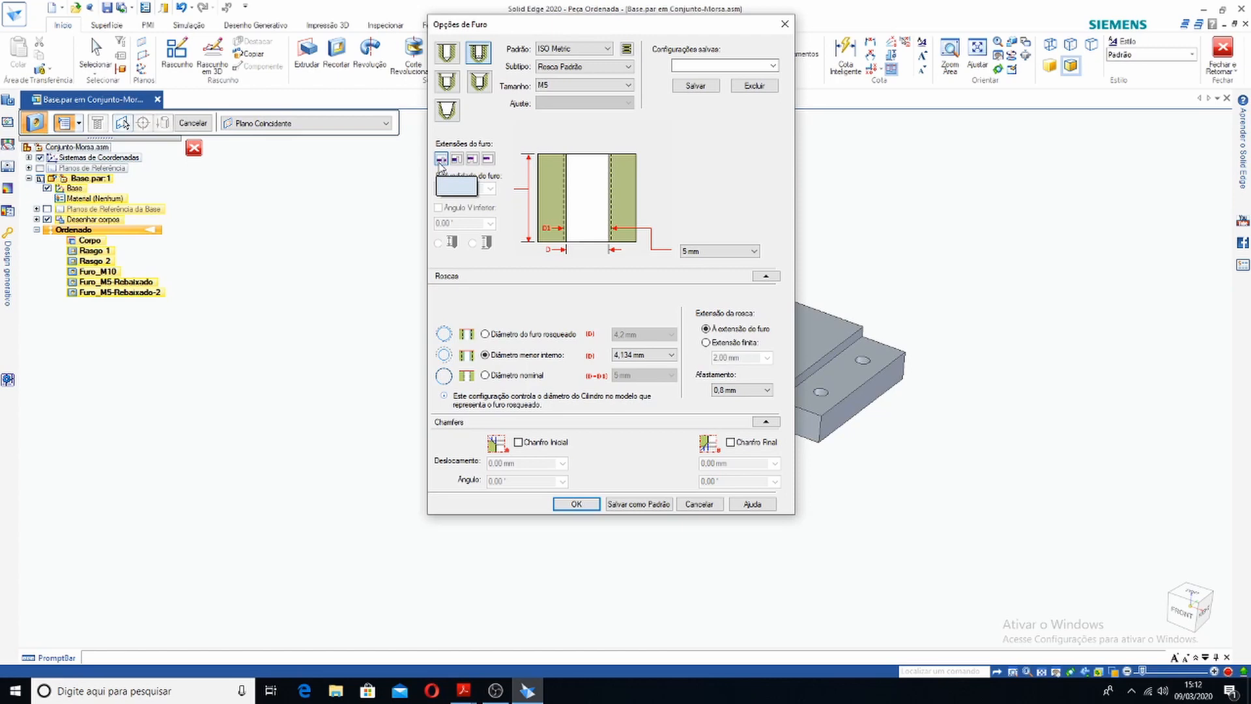
Give the M5 threaded hole a finite depth of 24 mm, excluding the tip, with a 118° V-shaped bottom
left_click(489, 160)
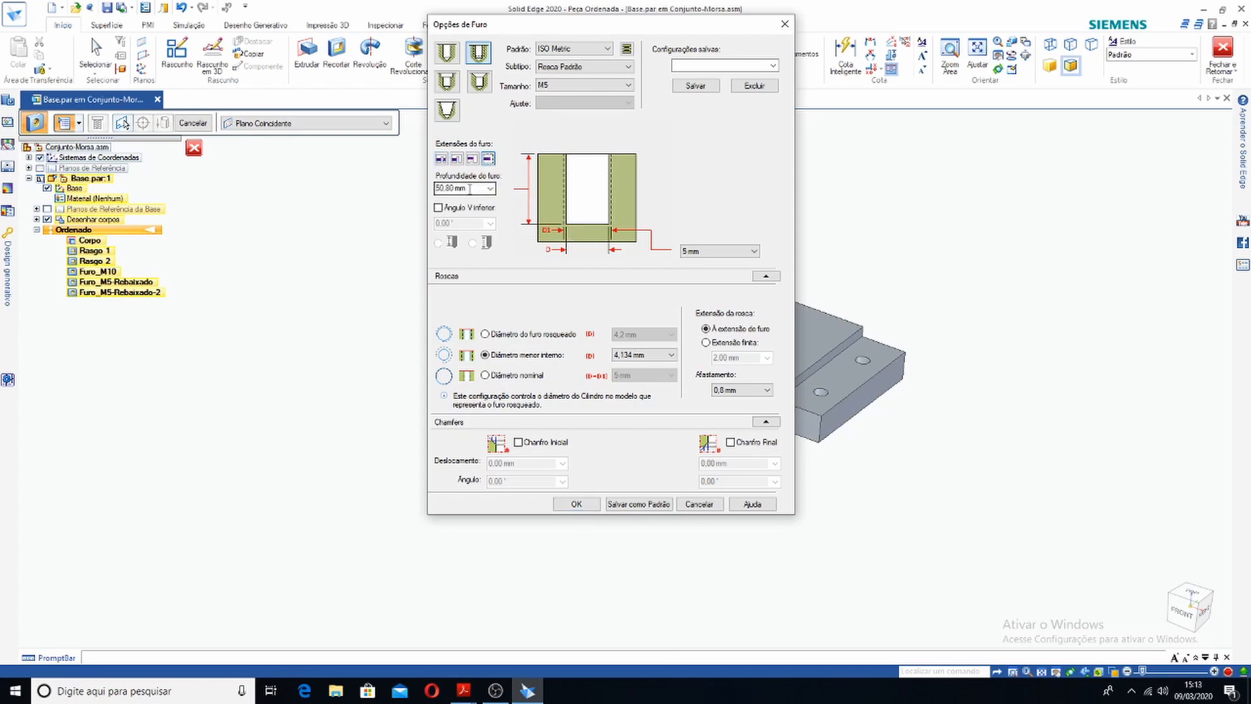
left_click(469, 188)
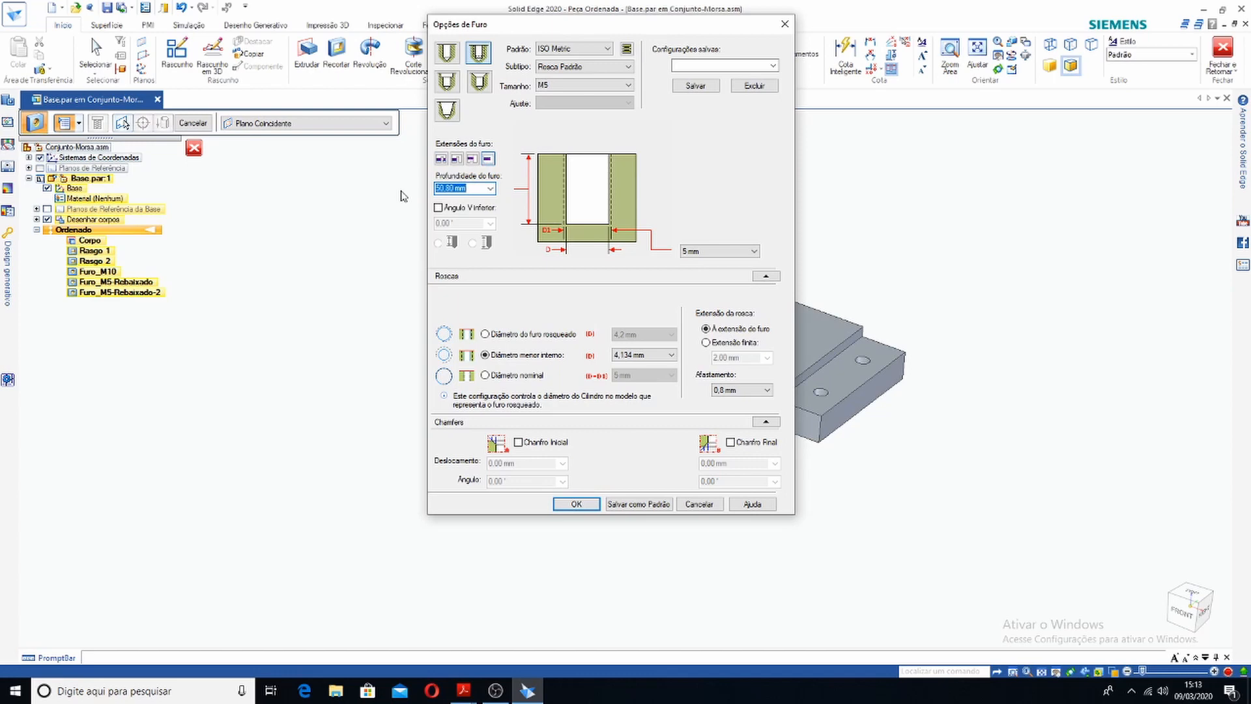
type("20")
left_click(438, 208)
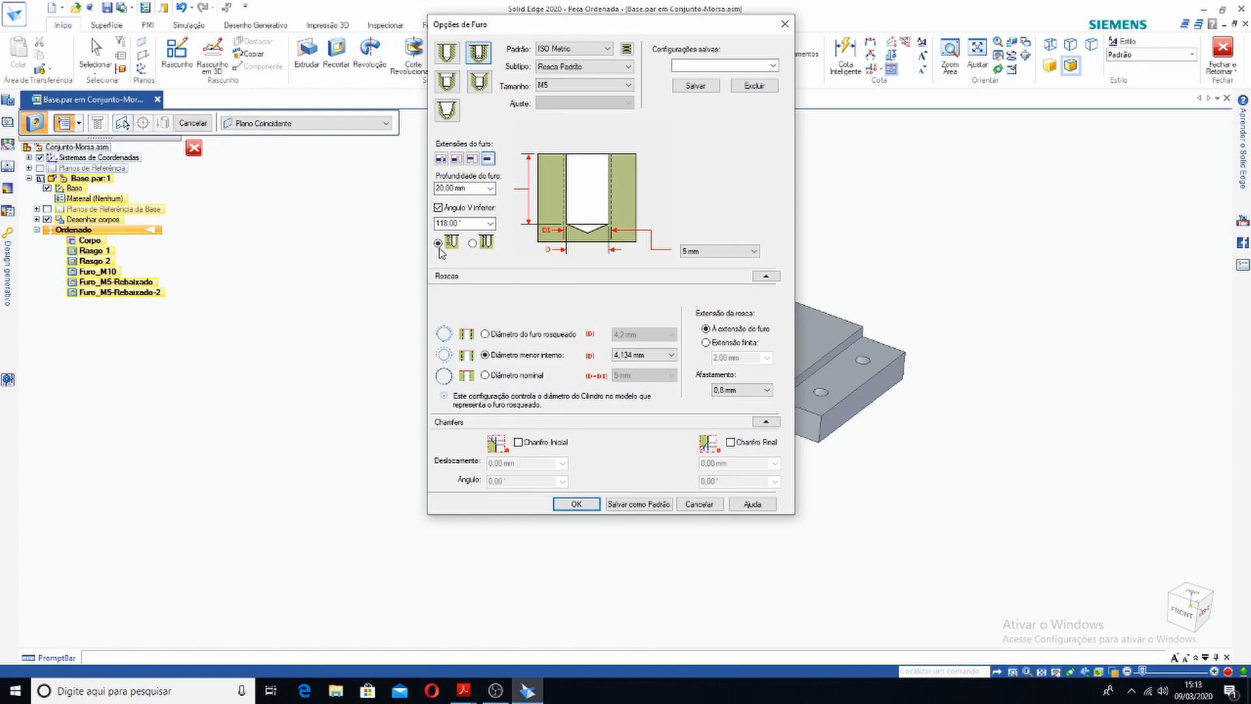
left_click(473, 243)
left_click(438, 244)
double_click(474, 189)
type("24")
Set the thread to a finite extent of 20 mm, check it against the PDF drawing and accept the hole options
left_click(706, 342)
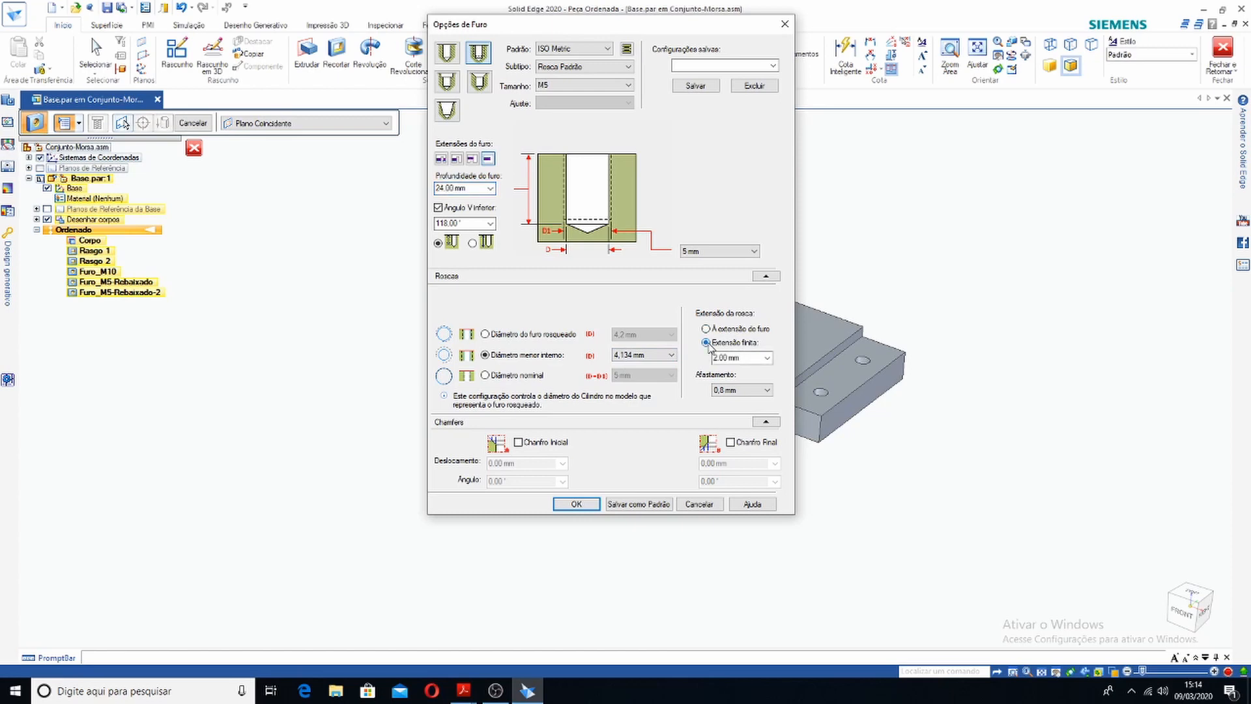
left_click(726, 357)
type("20")
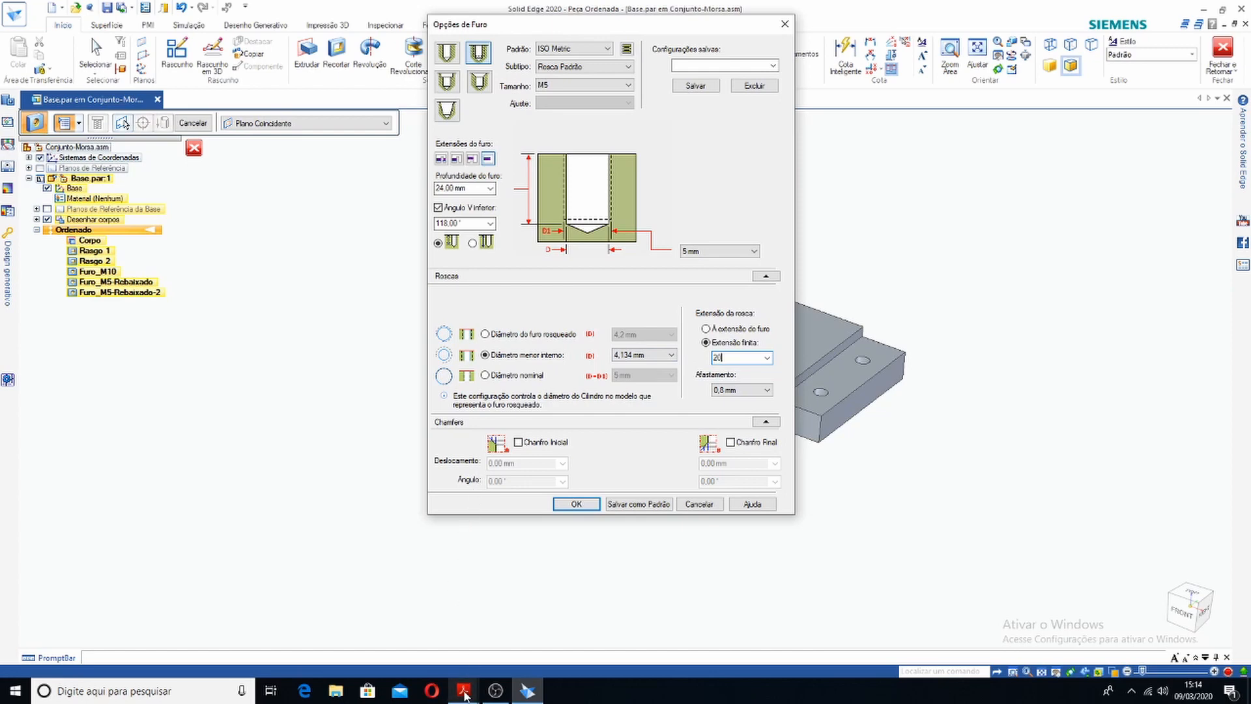
mouse_move(464, 695)
left_click(523, 651)
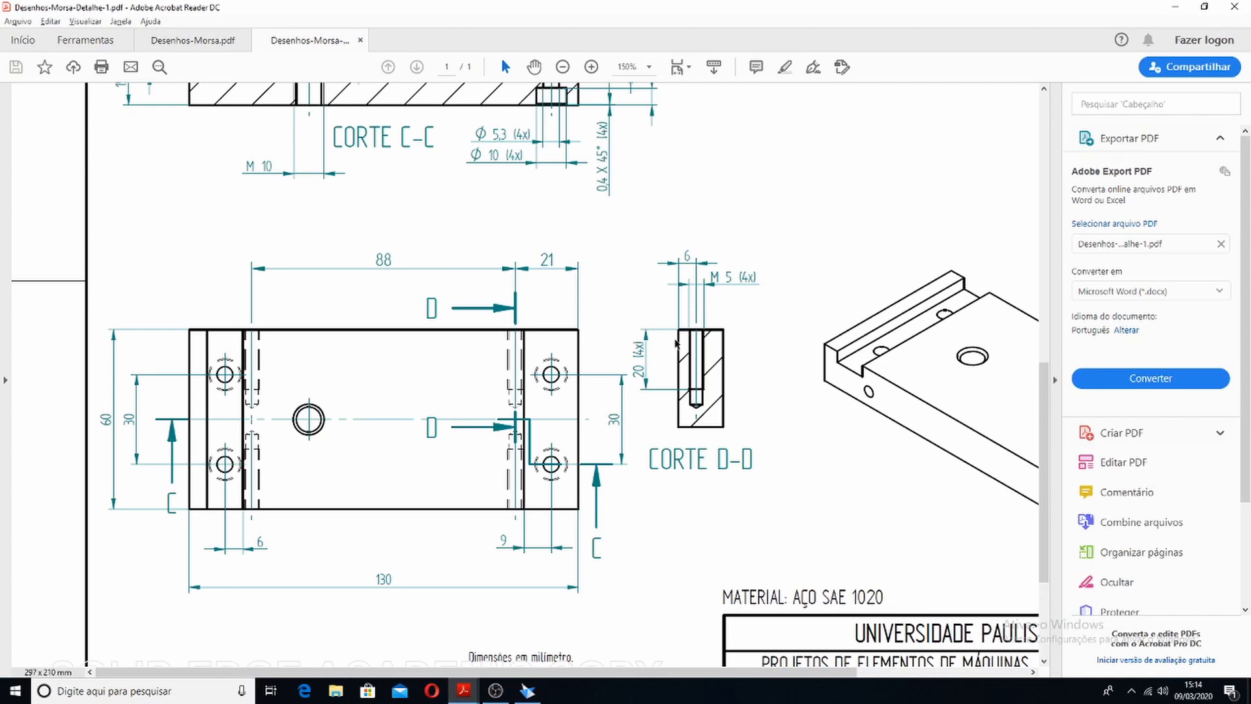
left_click(529, 692)
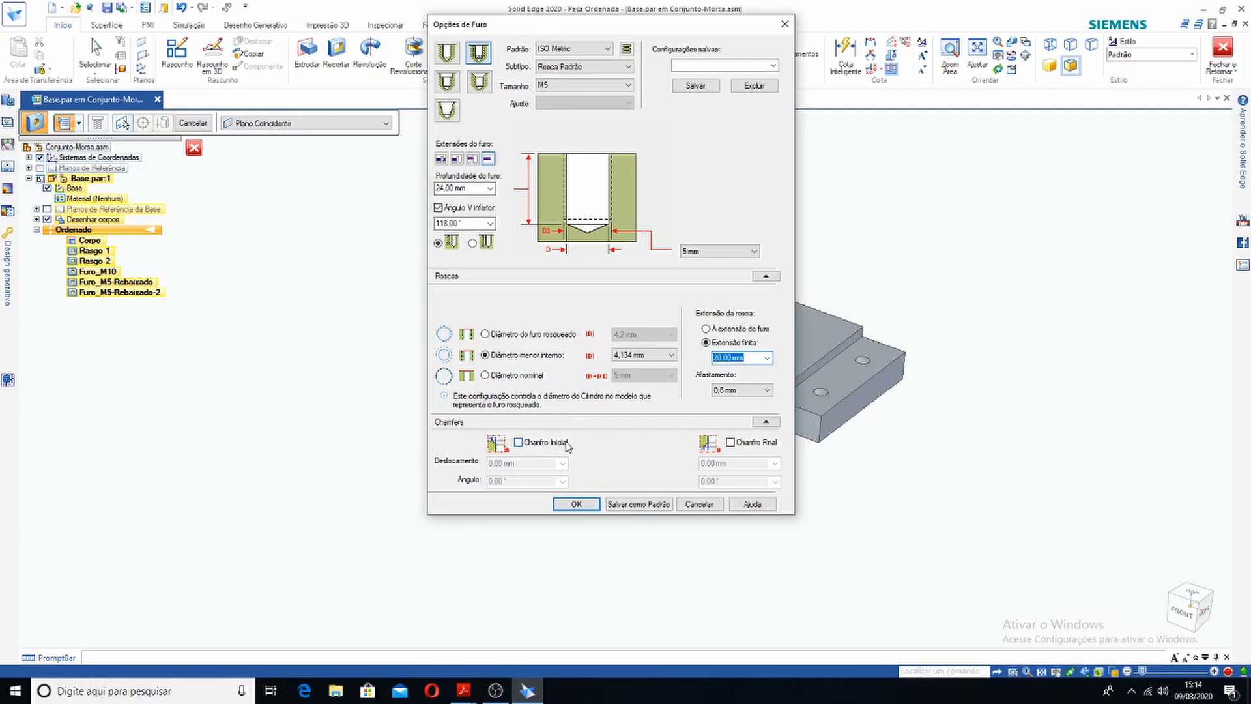
left_click(576, 505)
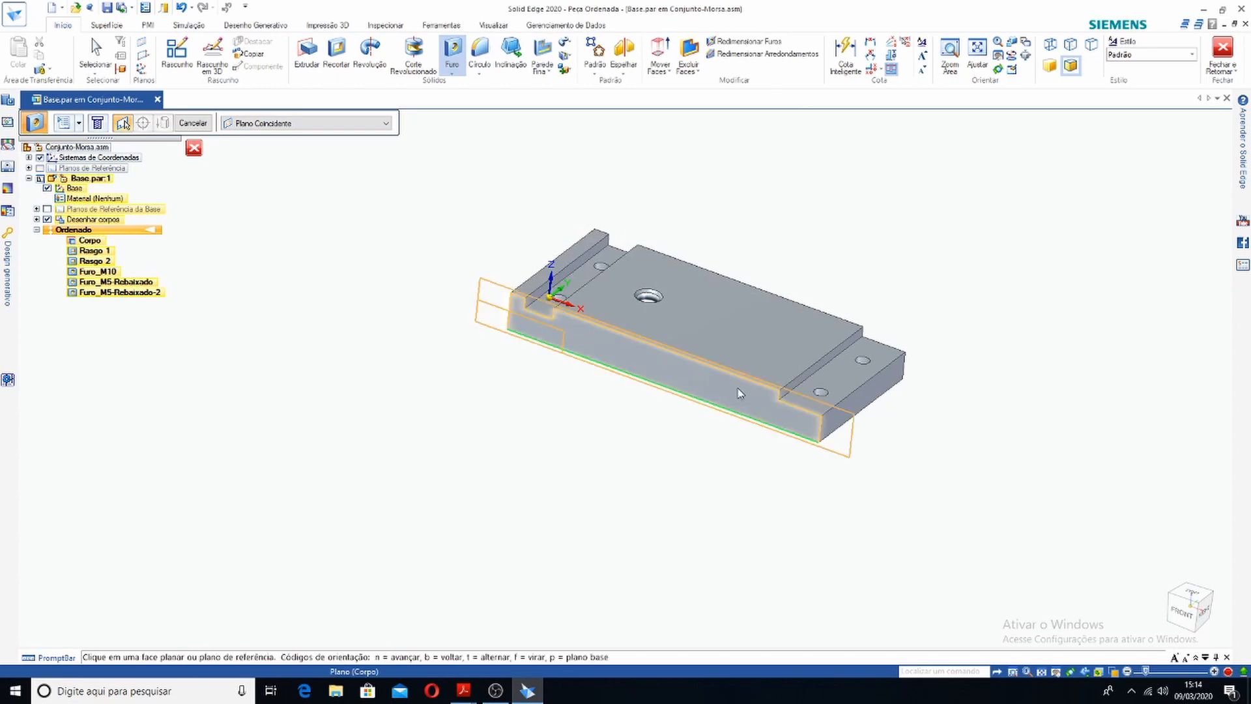
Place two horizontally aligned M5 threaded holes on the front long face, the first about 26 mm from the right end and about 7 mm above the bottom edge
left_click(721, 390)
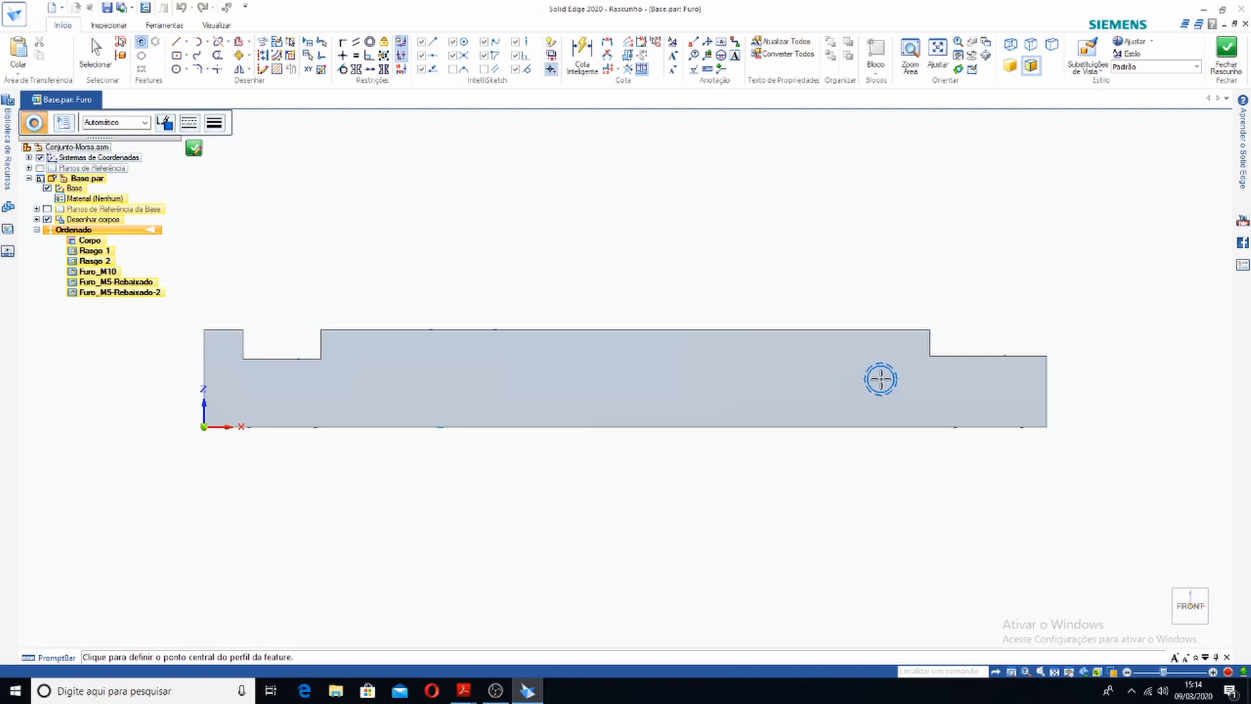
left_click(881, 379)
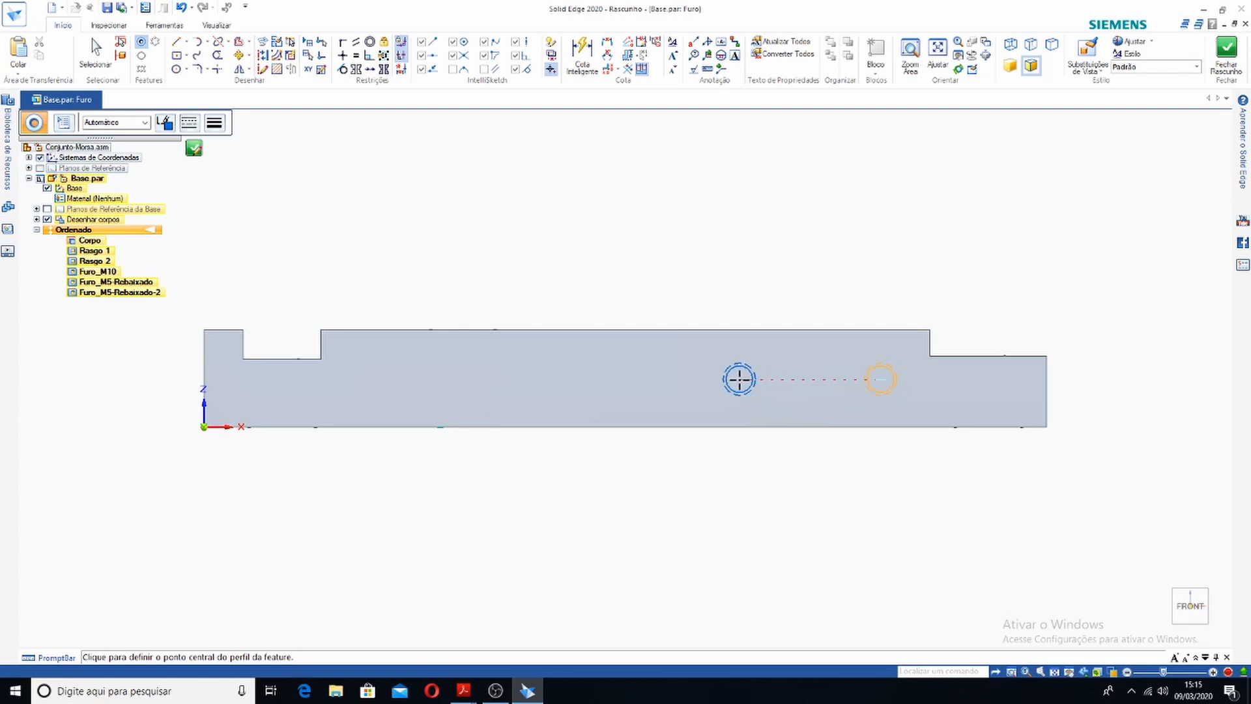
left_click(715, 378)
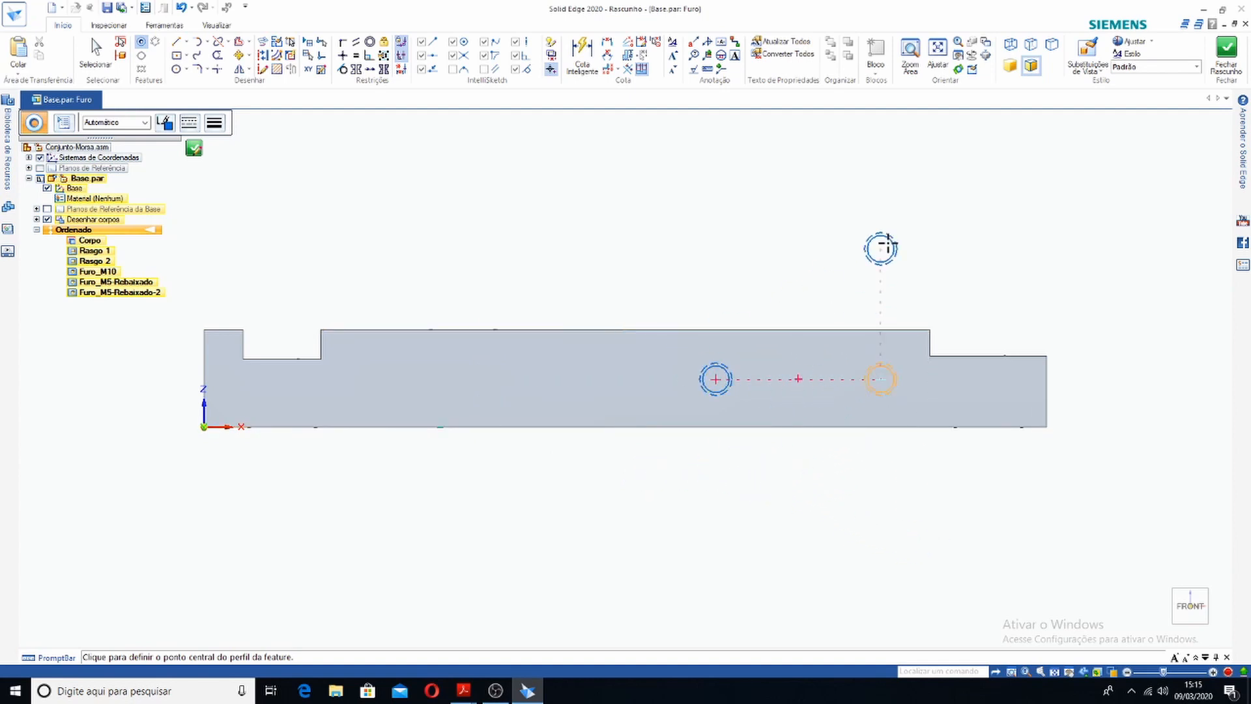
Dimension the right hole's horizontal distance from the body's right end edge and set it to 21 mm
left_click(582, 53)
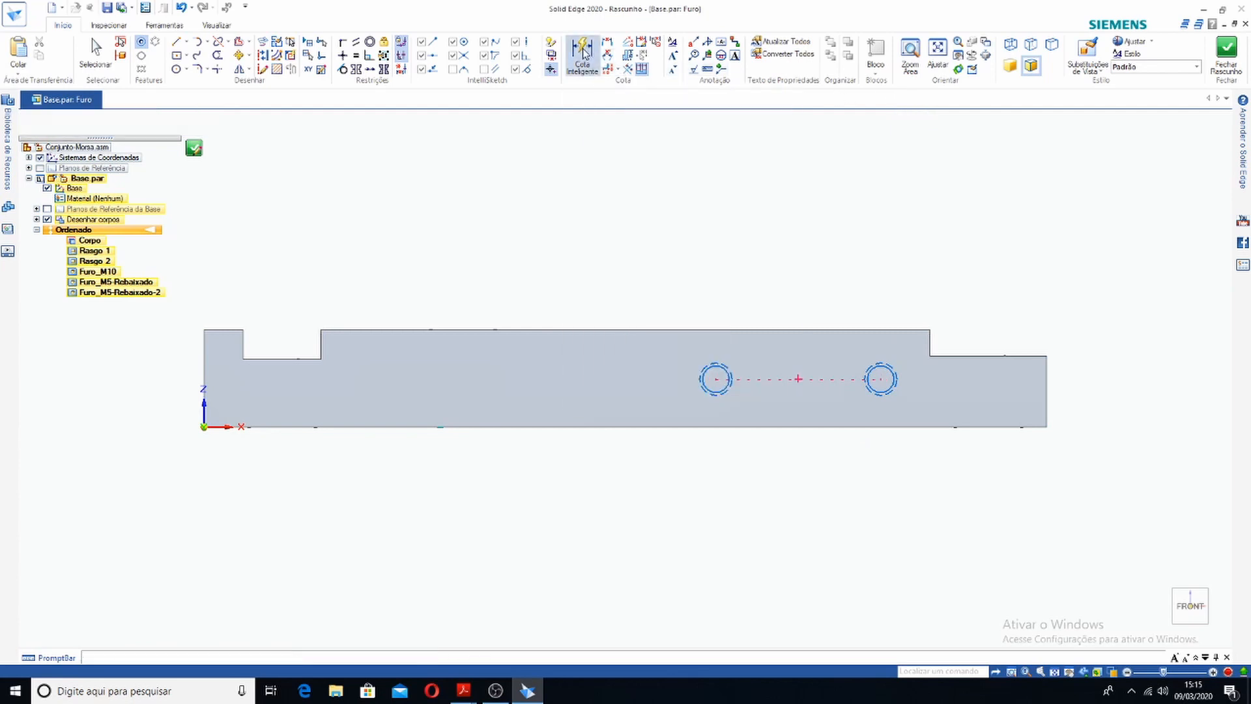
left_click(1045, 393)
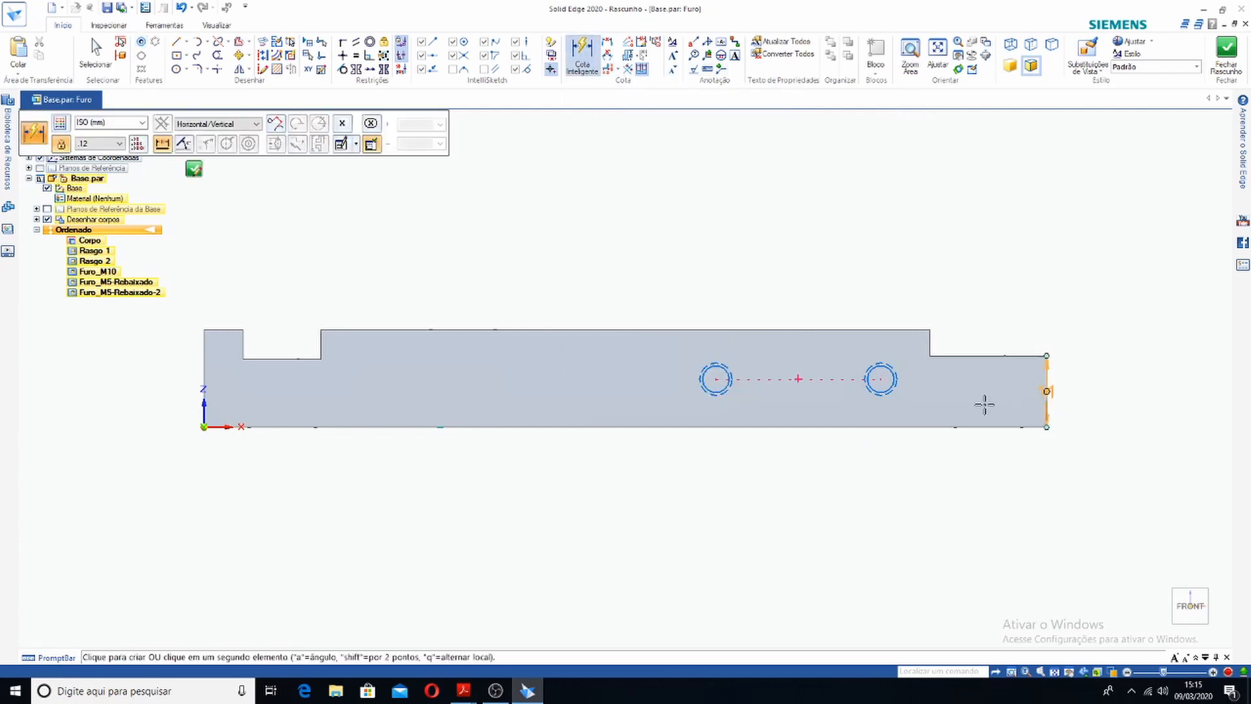
left_click(890, 394)
left_click(958, 469)
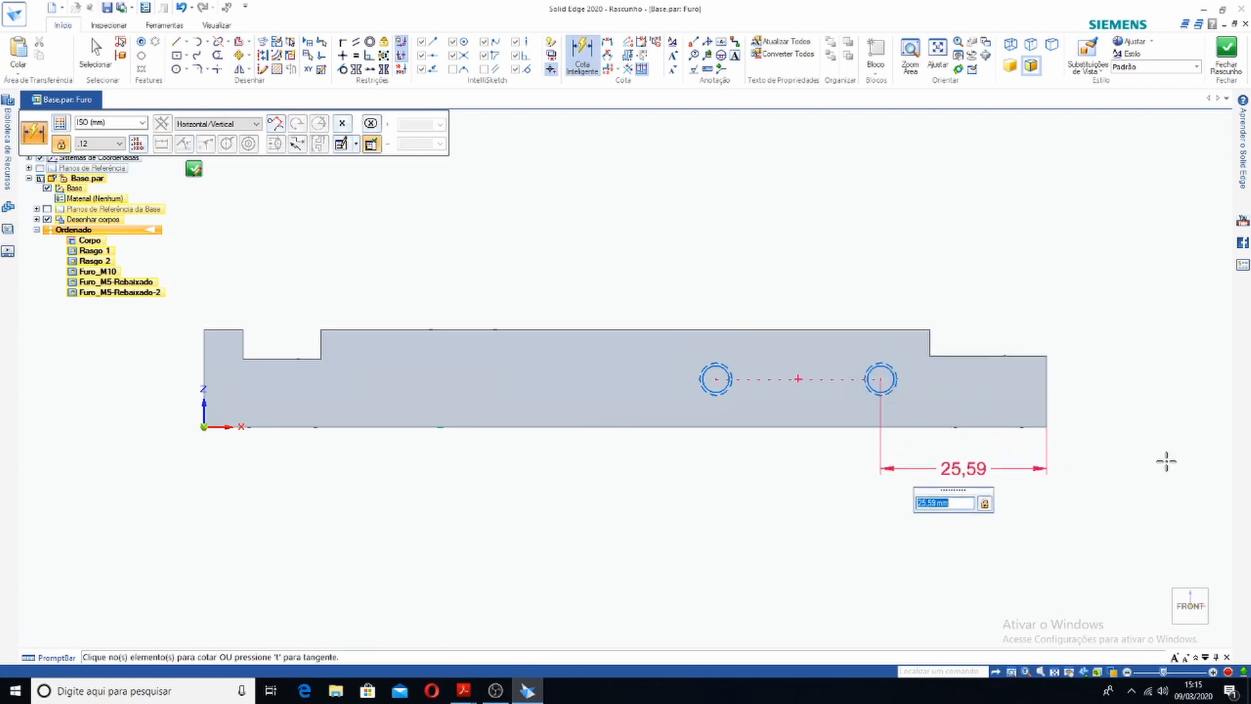
type("21")
key("Return")
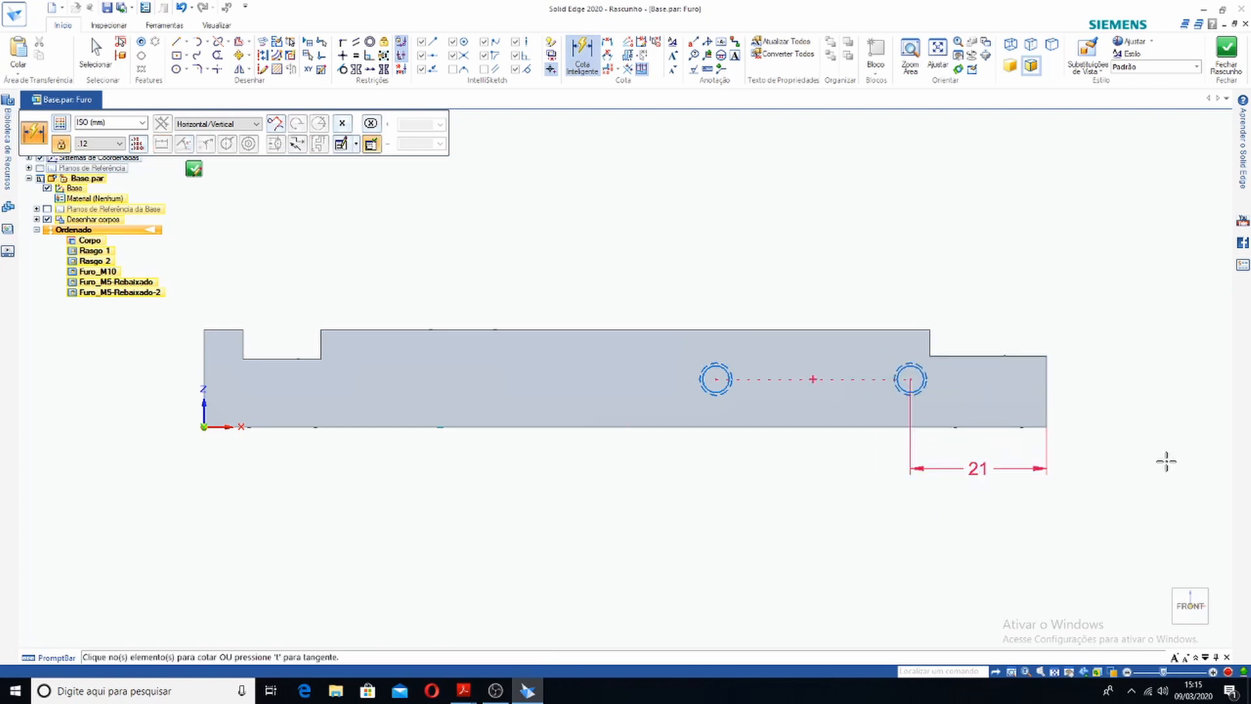
Dimension the horizontal spacing between the two side holes and set it to 88 mm
left_click(895, 394)
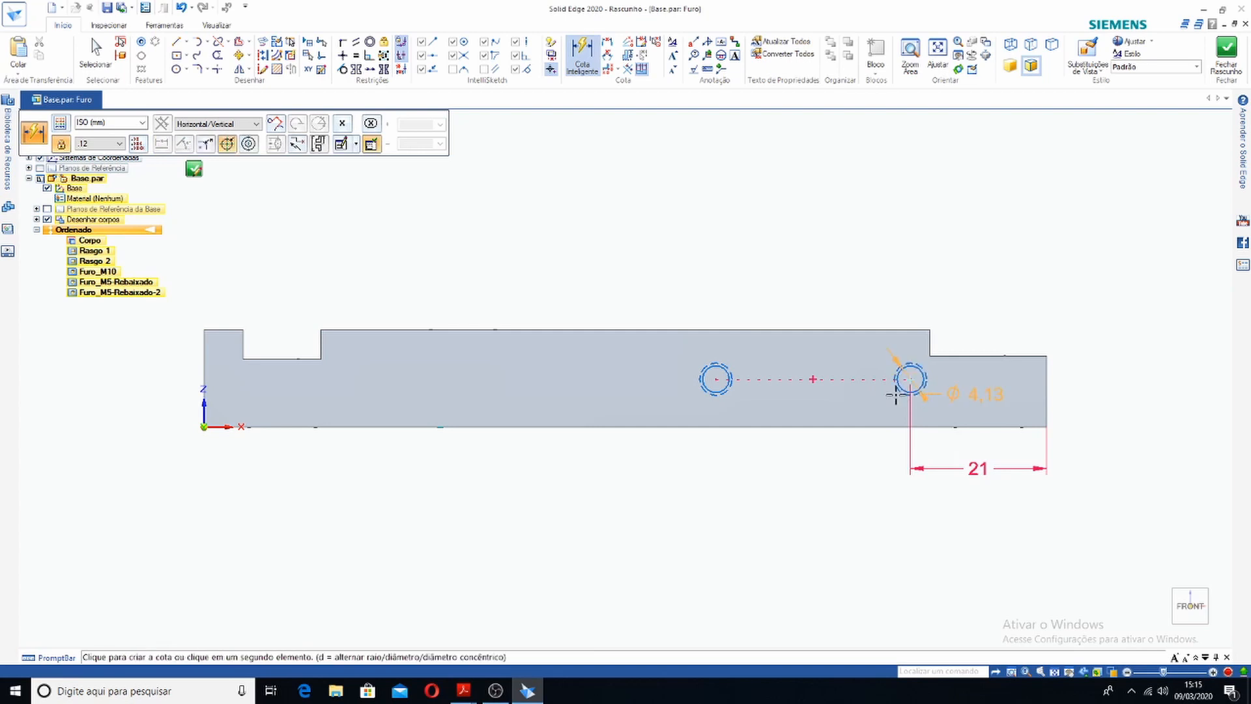
left_click(724, 390)
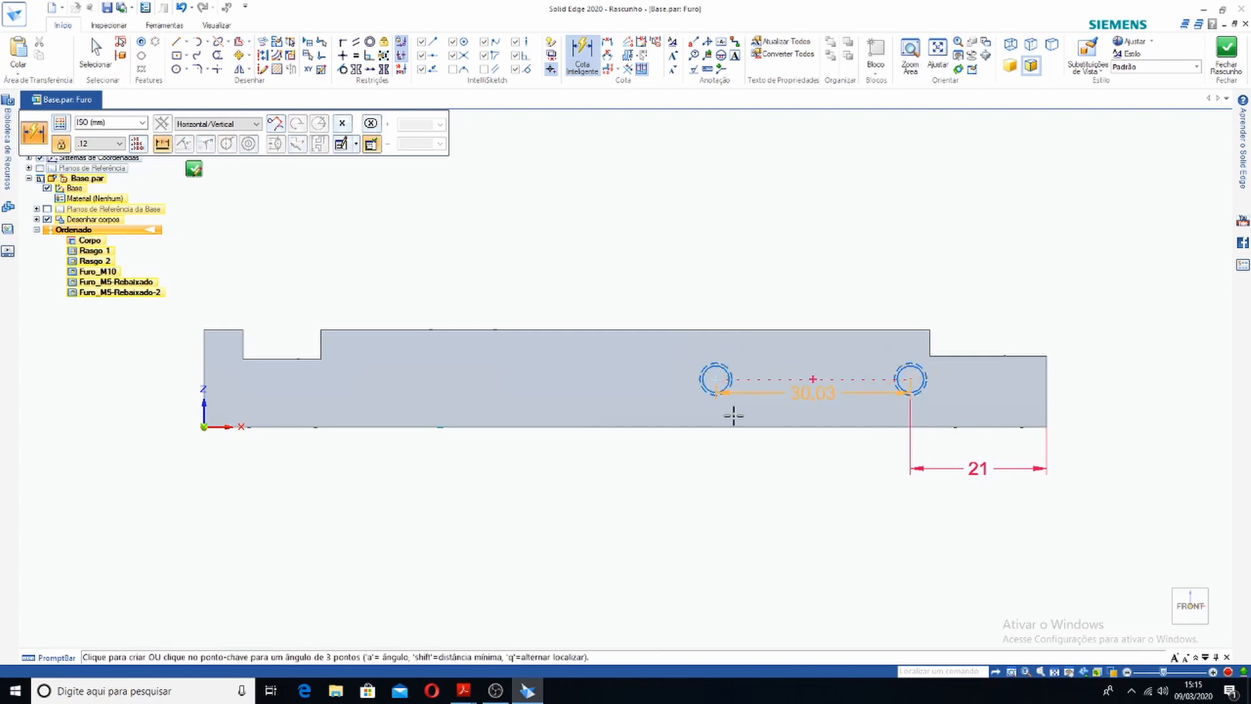
left_click(819, 482)
type("8")
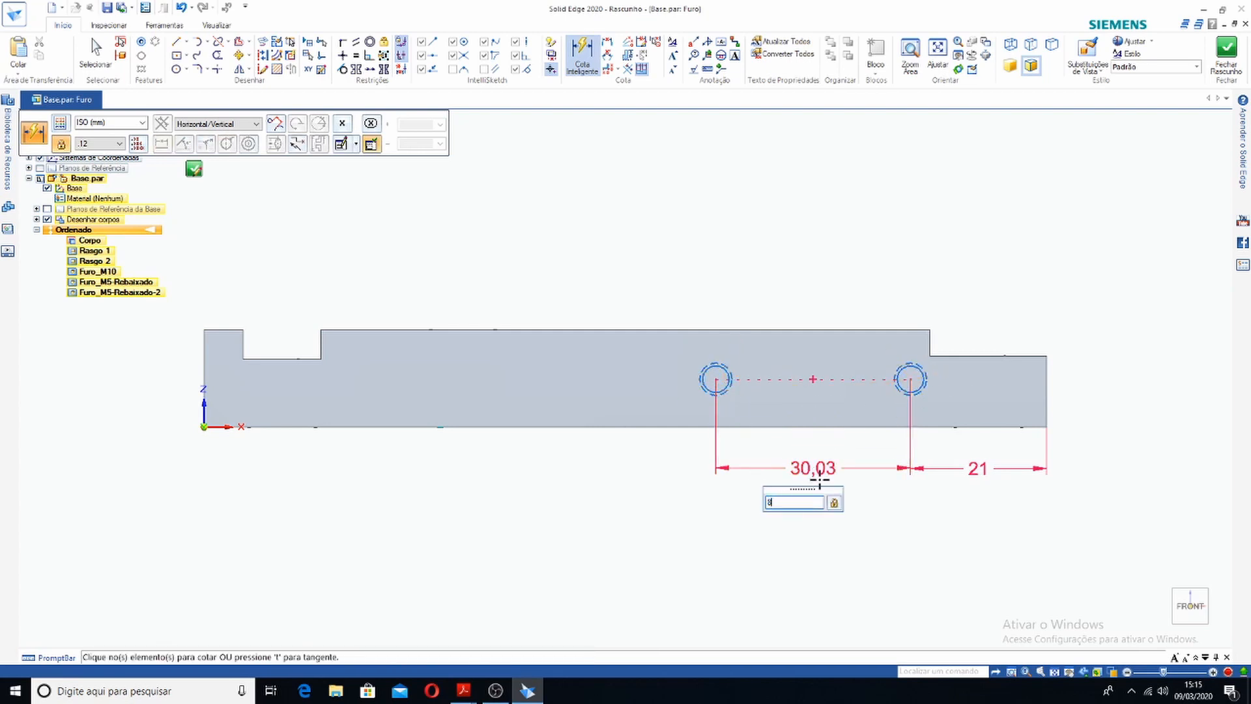
type("8")
key("Return")
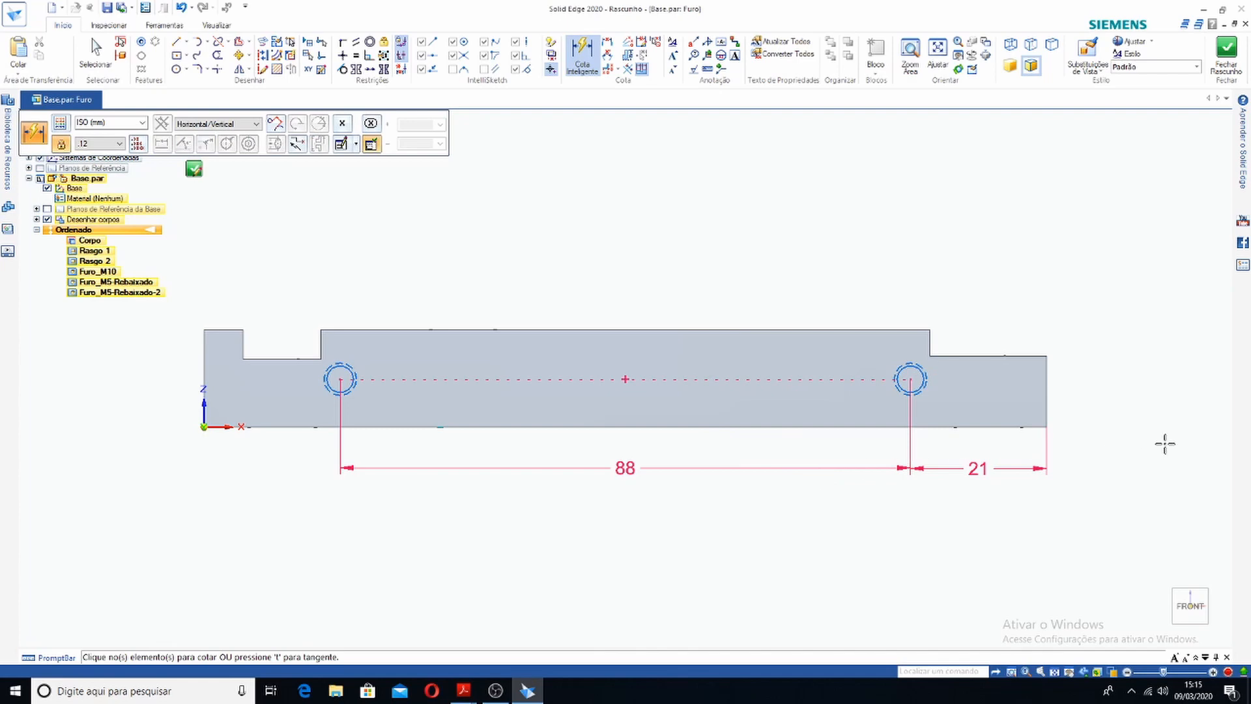
Dimension the right hole's height above the body's bottom edge and set it to 6 mm
left_click(1004, 427)
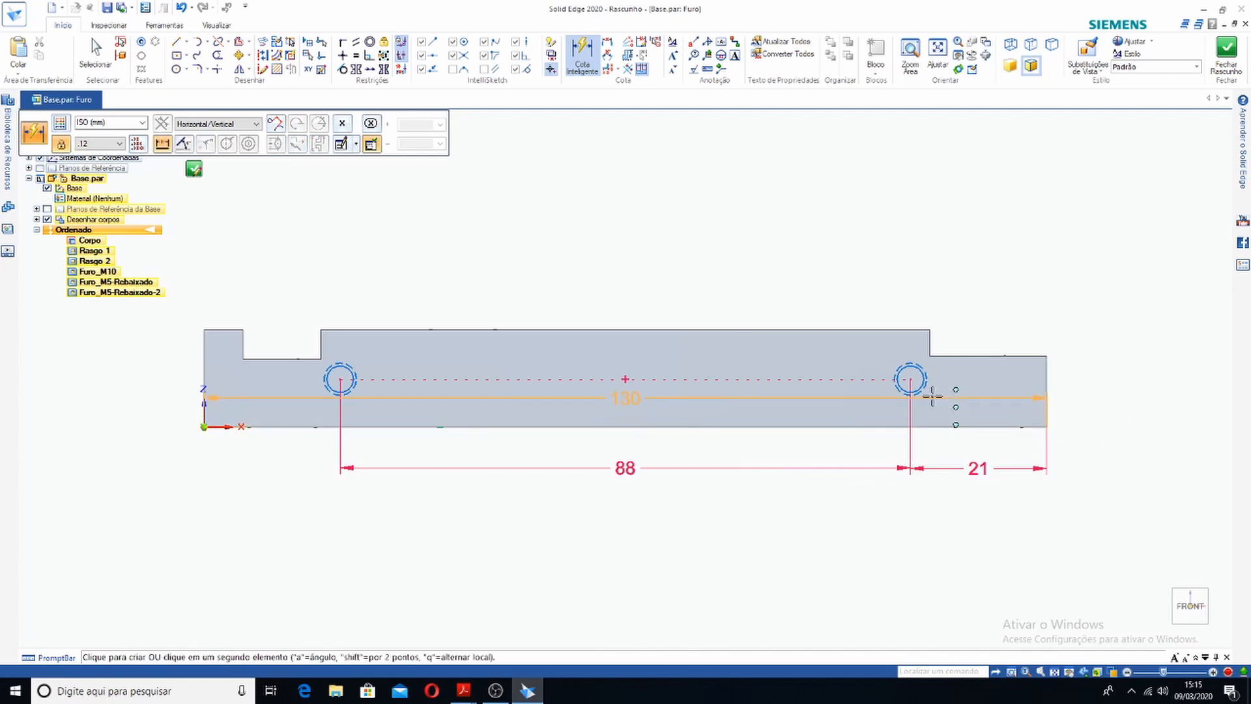
left_click(919, 387)
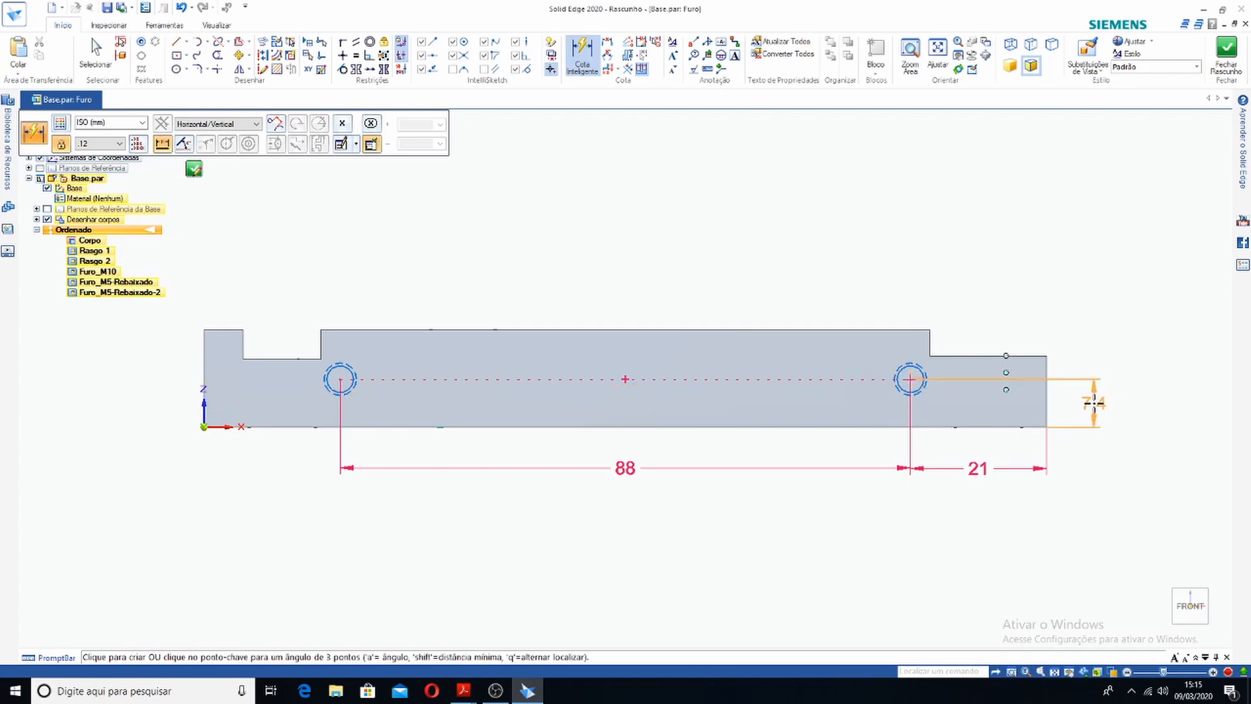
left_click(1093, 402)
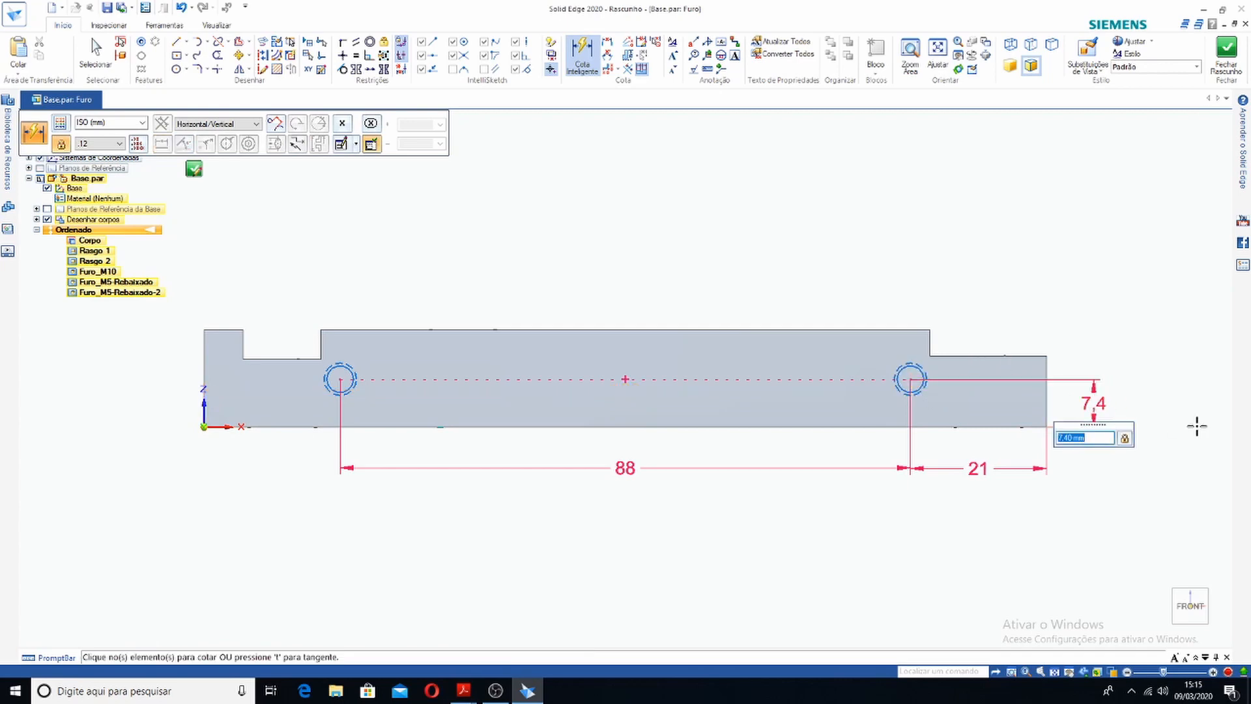
type("6")
key("Return")
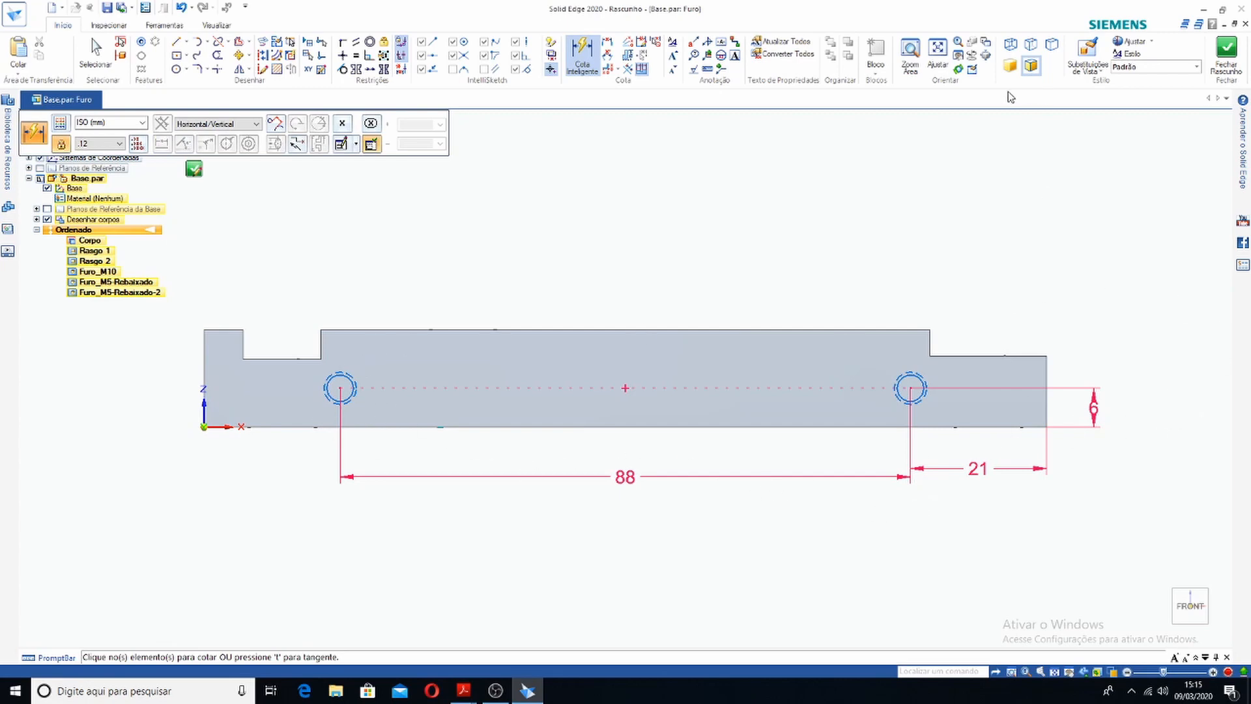
Close the hole sketch, name the feature Furo_M5x20 and finish it
left_click(193, 170)
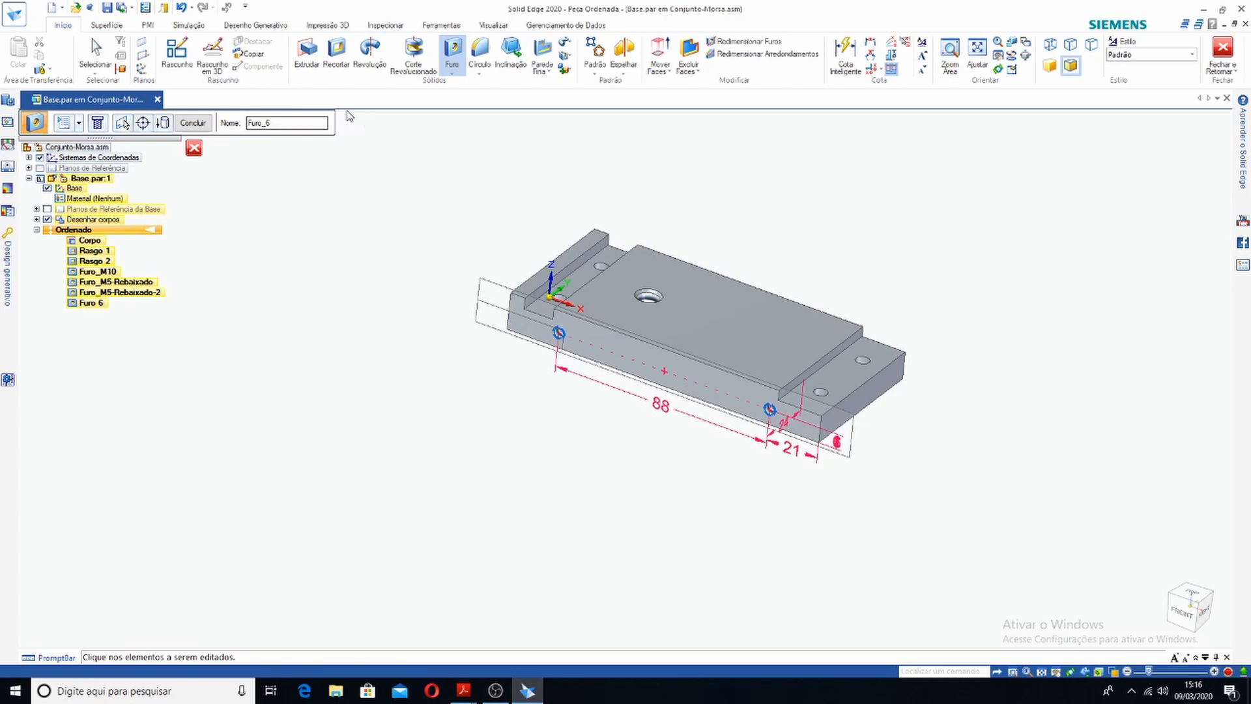
left_click(281, 125)
left_click_drag(281, 126, 249, 126)
left_click(267, 127)
left_click(199, 124)
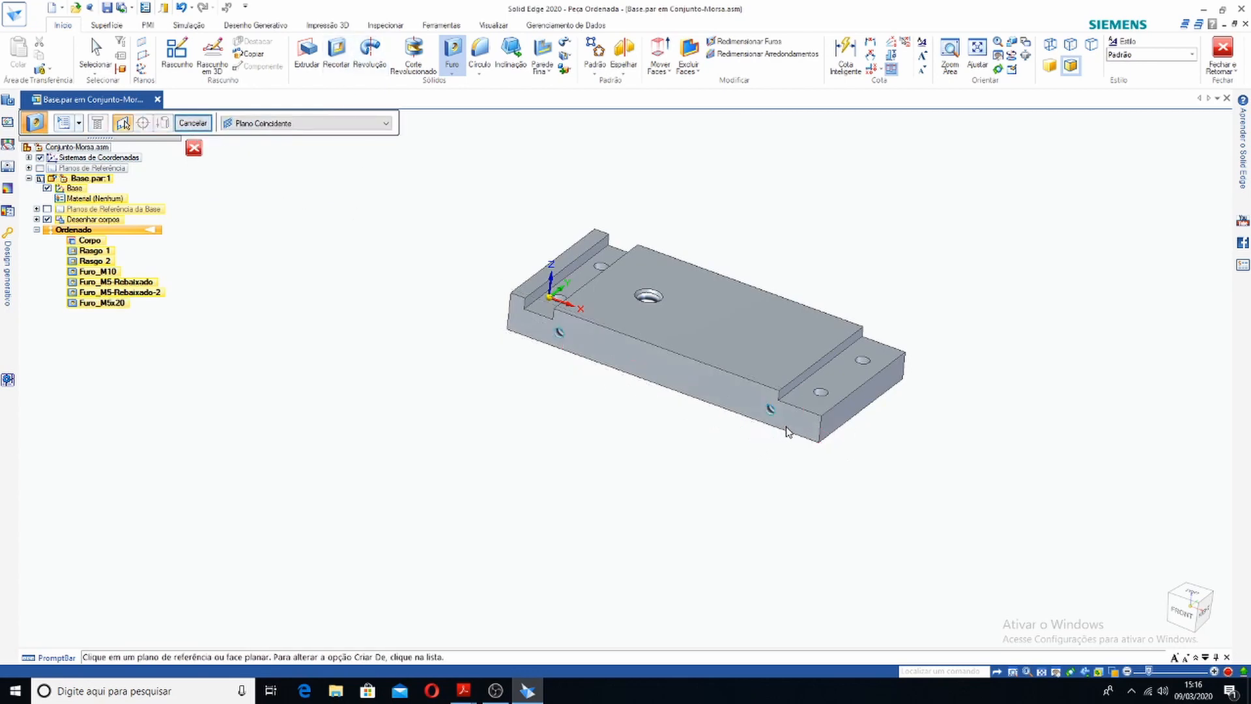
Start a hole sketch on the back long face and configure a threaded ISO Metric hole, subtype Rosca Padrão, size M5
middle_click_drag(790, 433, 478, 338)
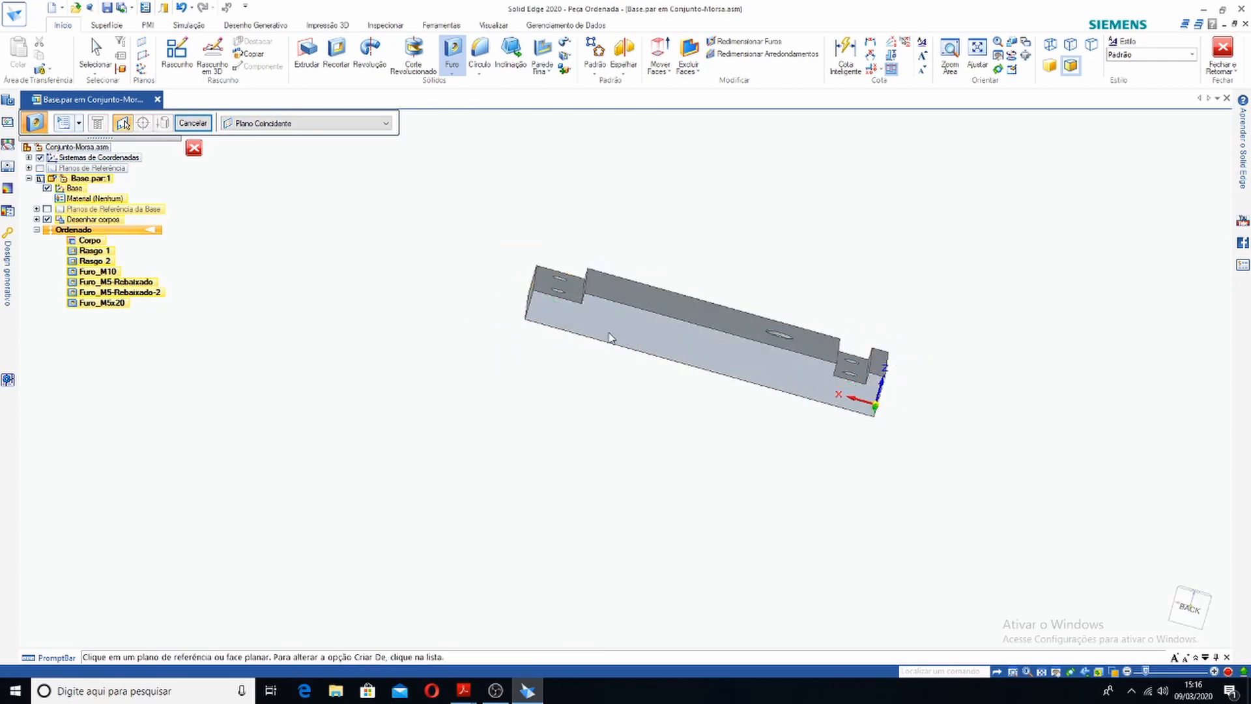
left_click(652, 343)
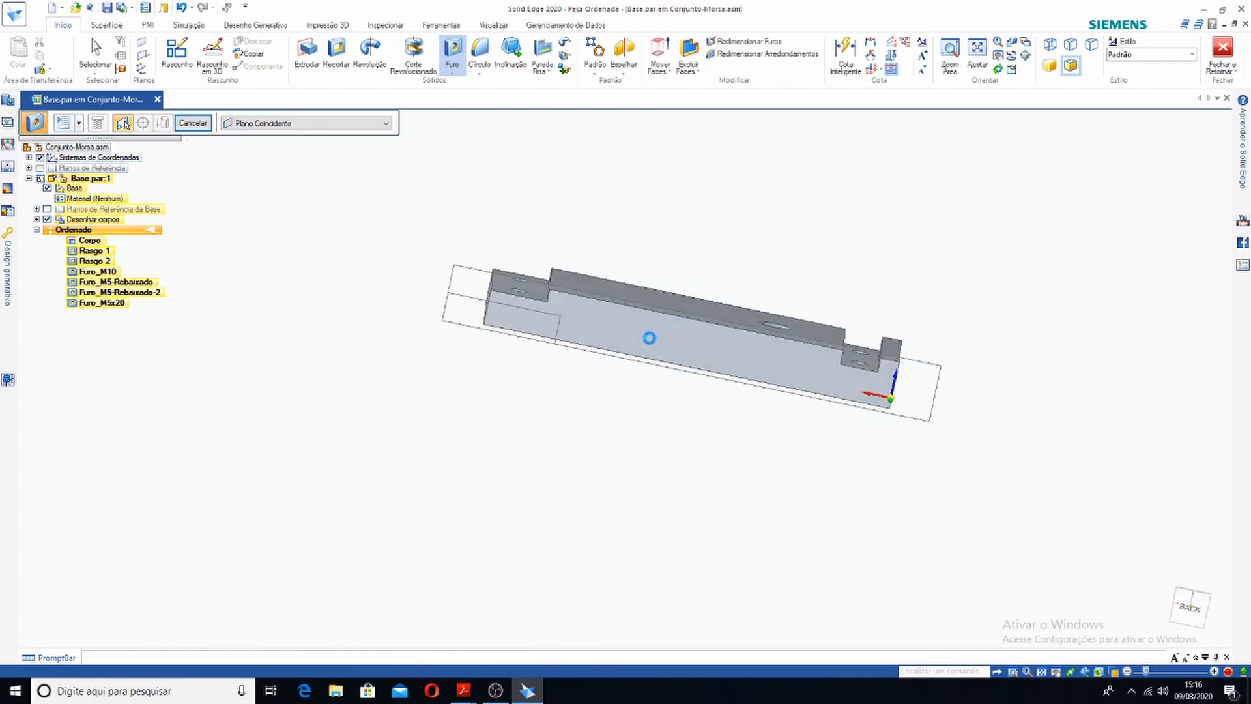
key("c")
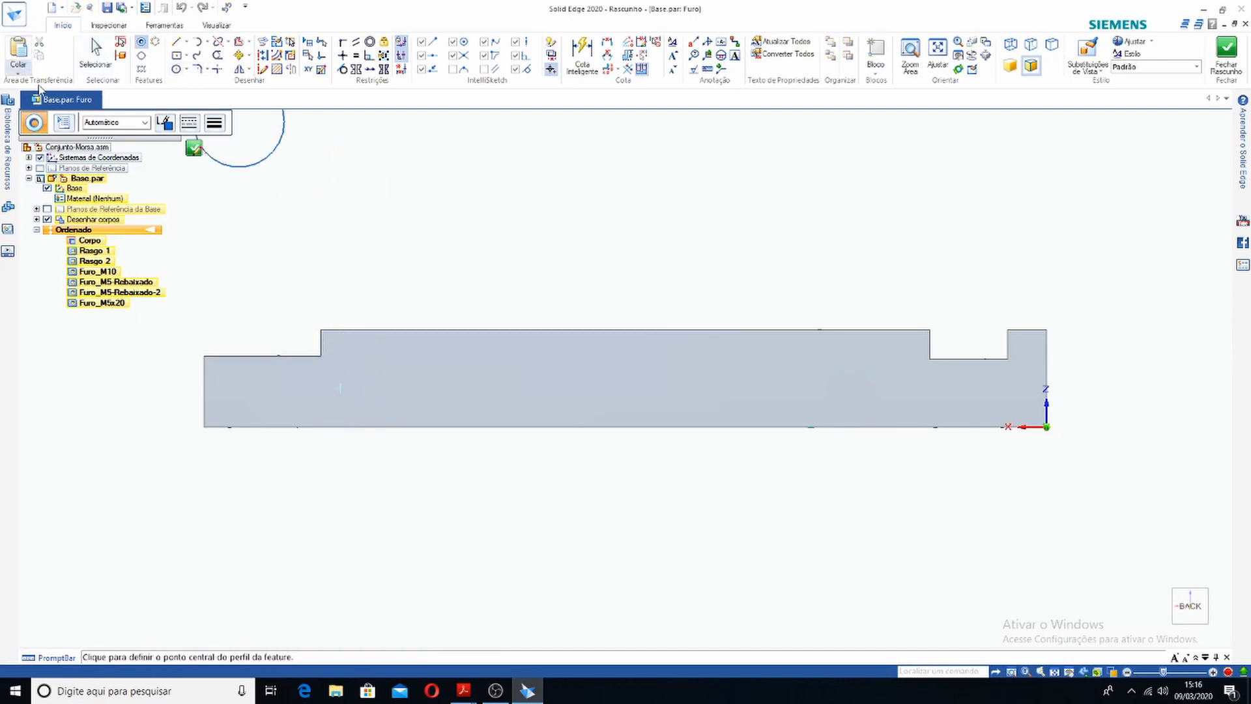
left_click(65, 126)
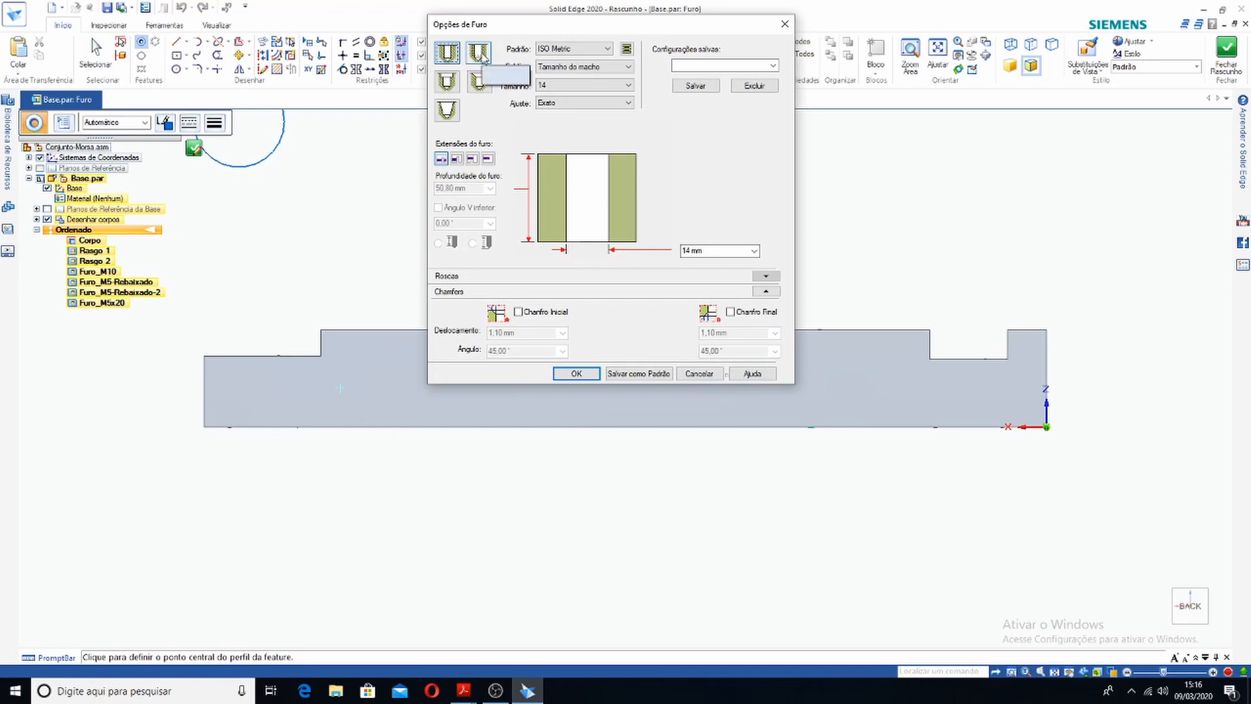
left_click(483, 57)
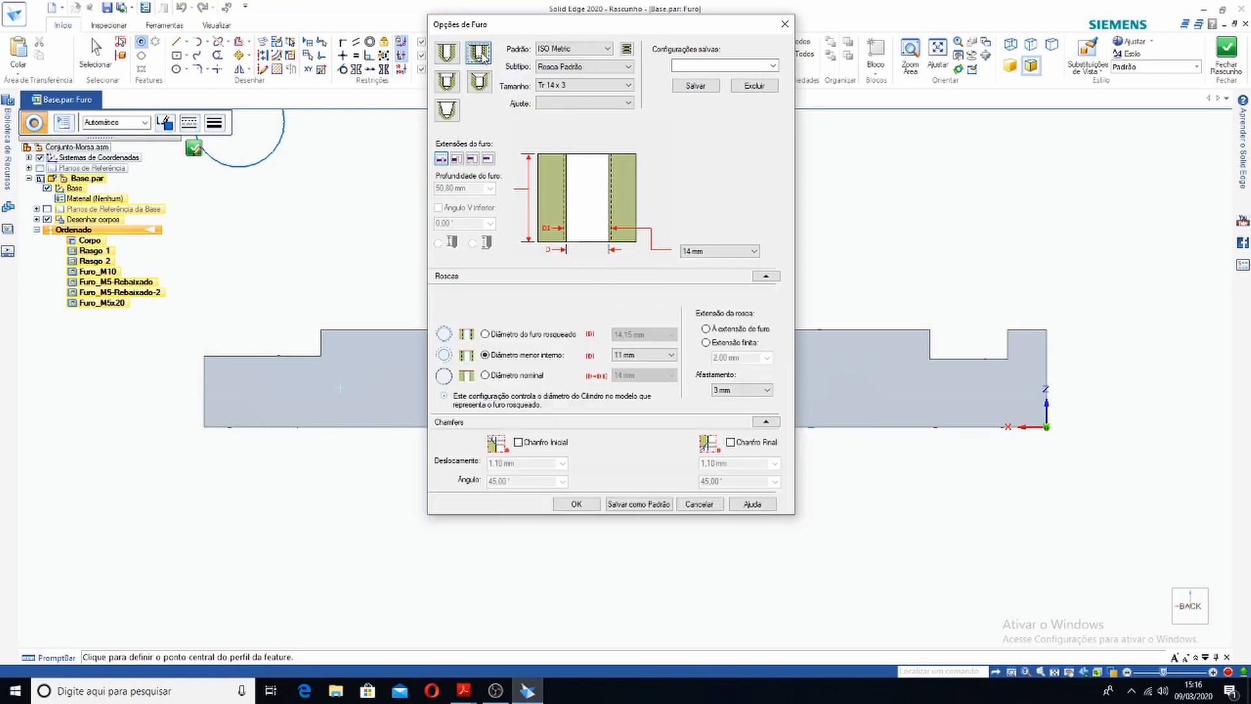
left_click(580, 85)
left_click(630, 112)
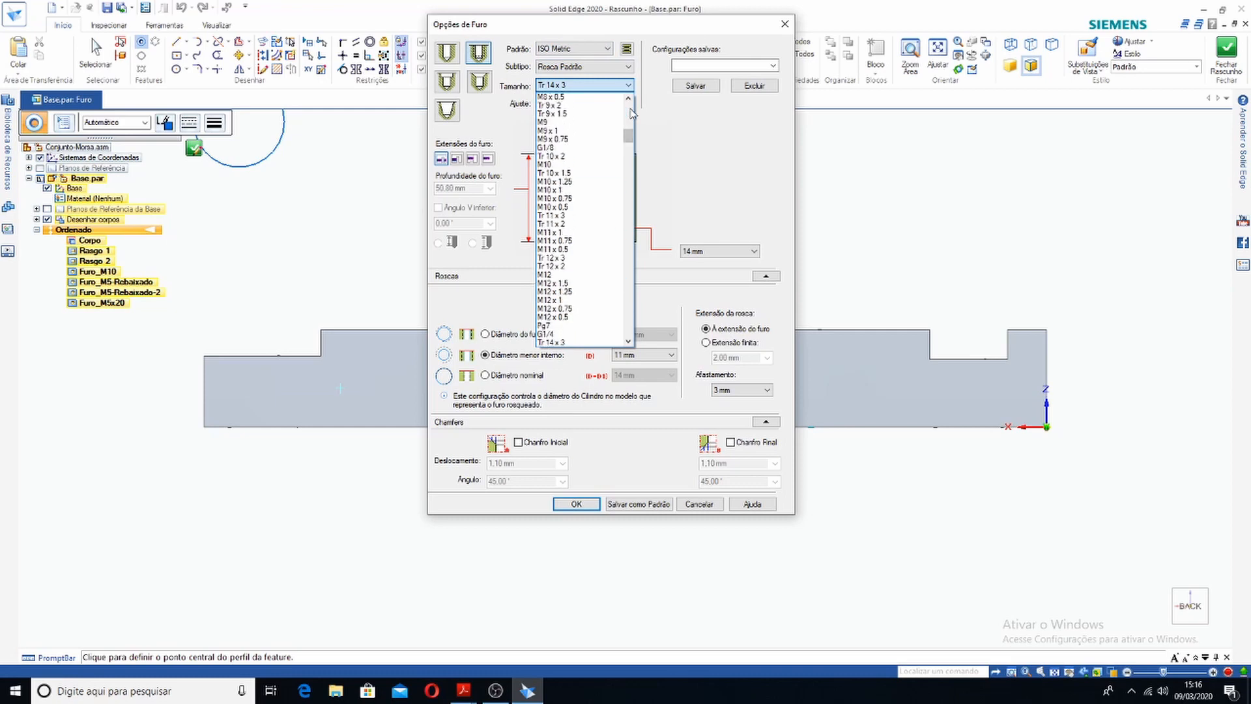
left_click(630, 113)
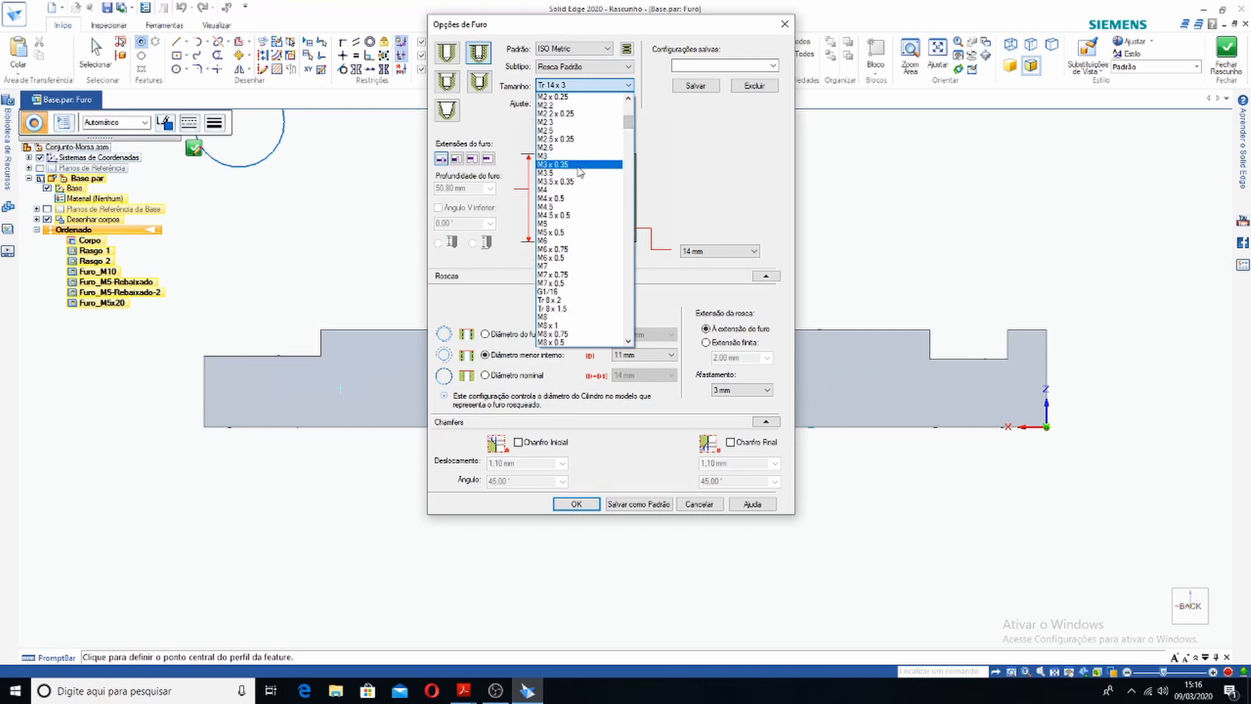
left_click(559, 223)
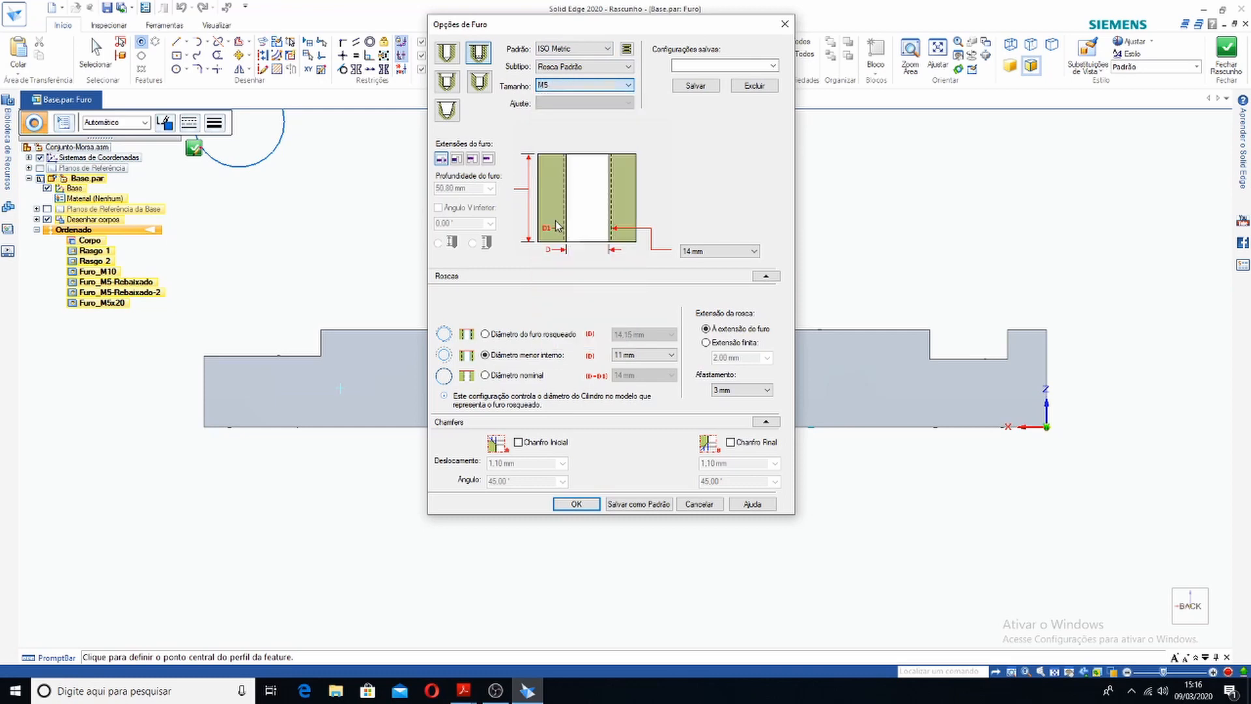
Give the hole a finite depth of 24 mm with a 118° V-shaped bottom and a finite thread extent of 20 mm, and accept the options
left_click(487, 159)
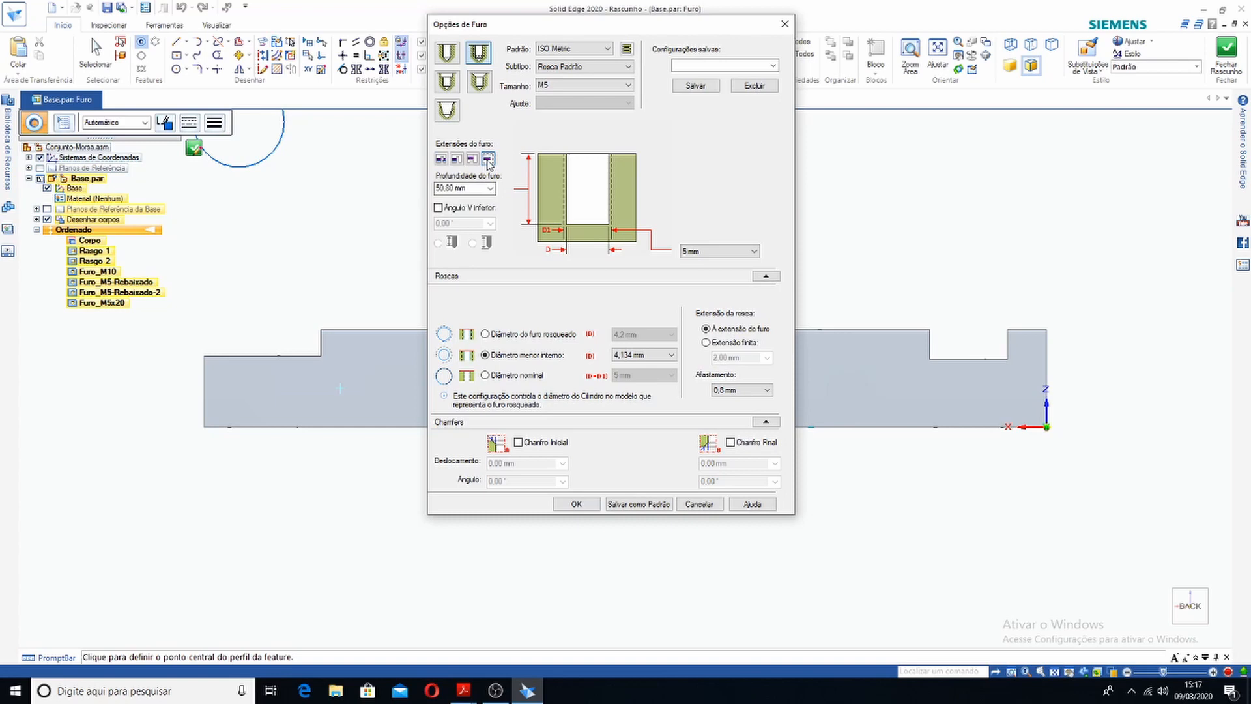
left_click(473, 188)
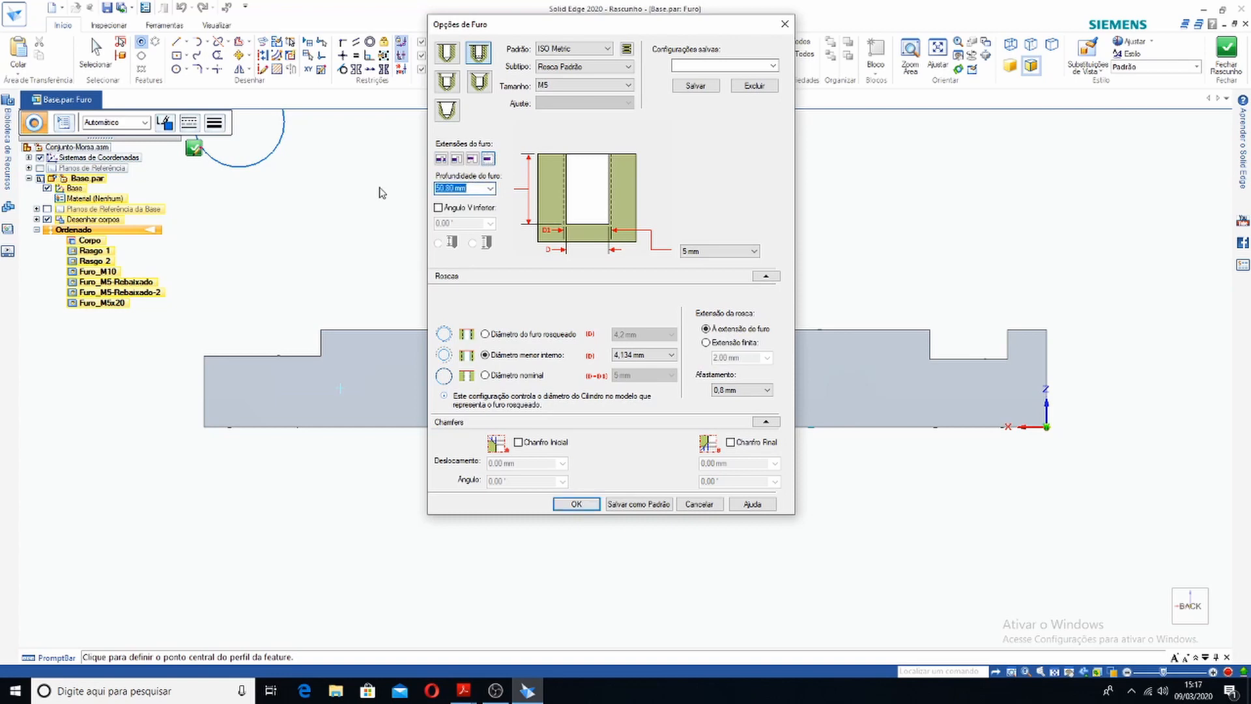
type("24")
left_click(439, 208)
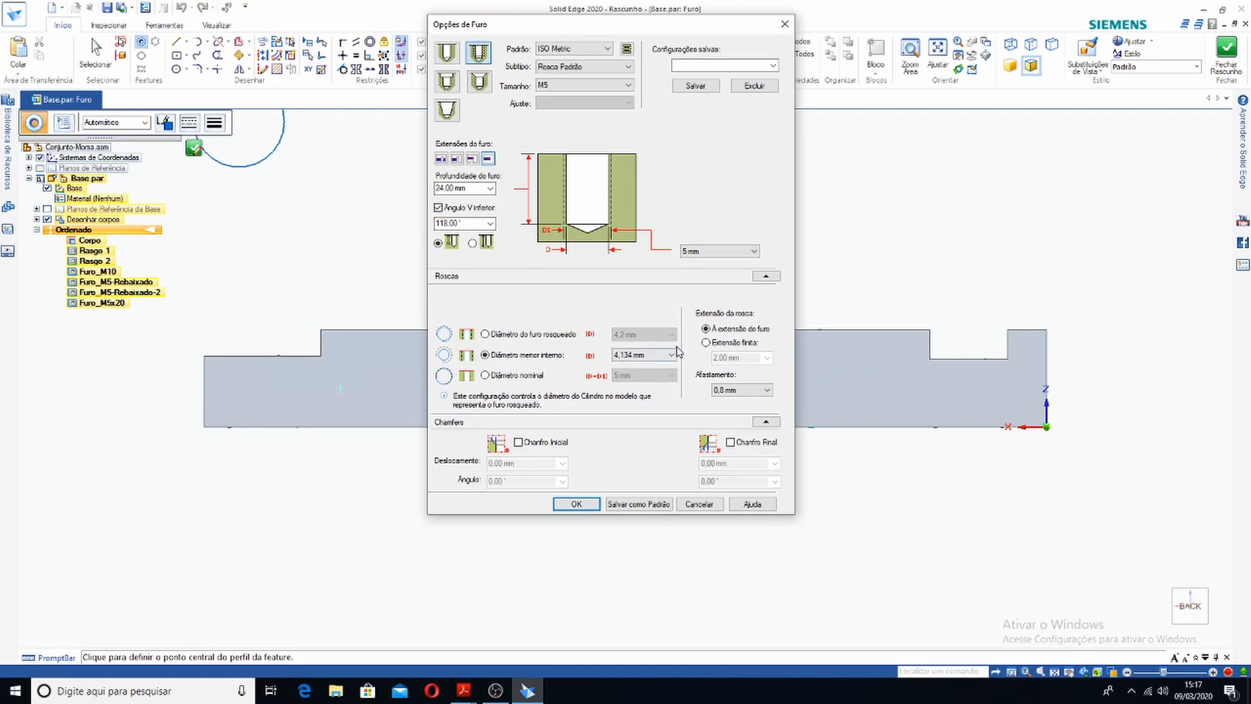
left_click(706, 343)
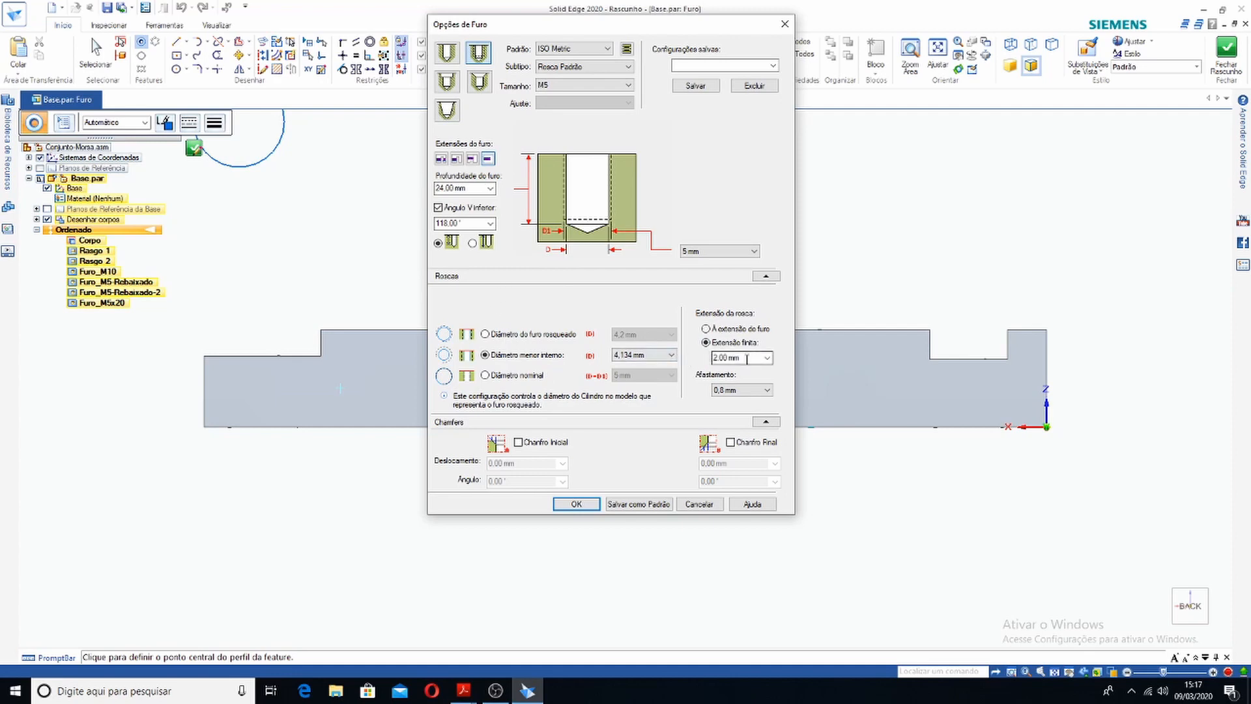
type("20")
left_click(576, 504)
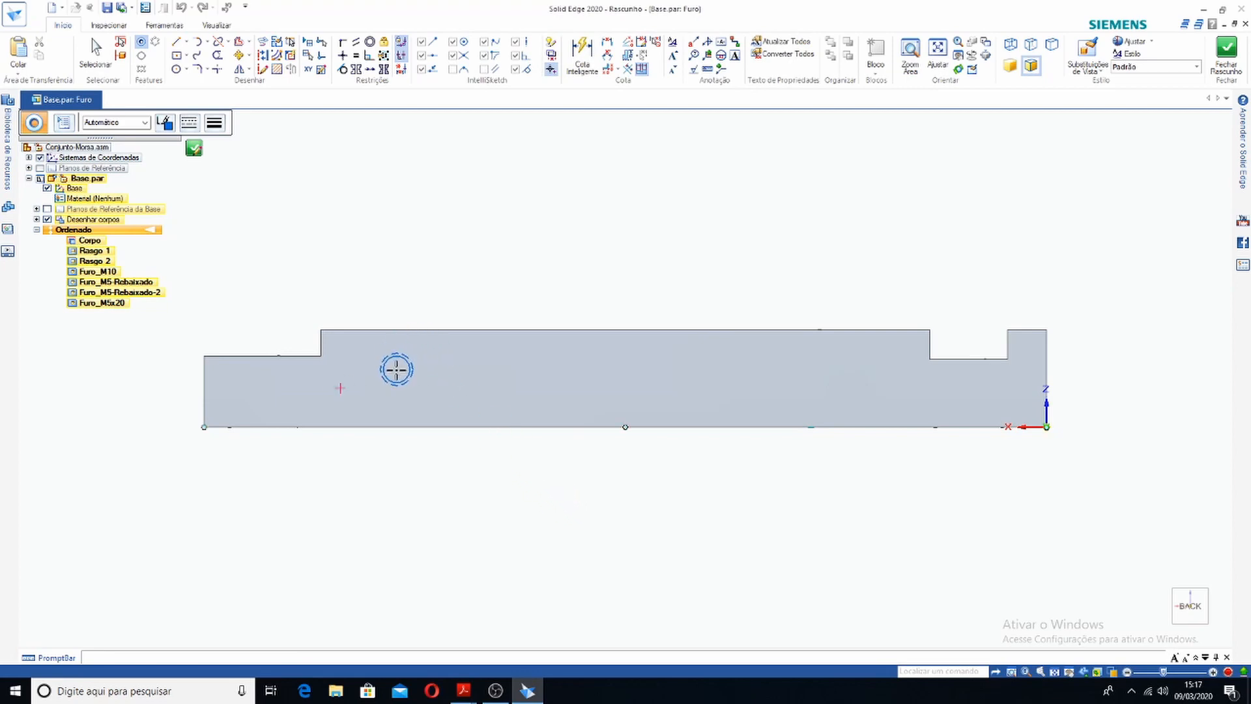
Place two M5 threaded holes on the back face, centred on the existing front holes, and close the sketch
left_click(339, 388)
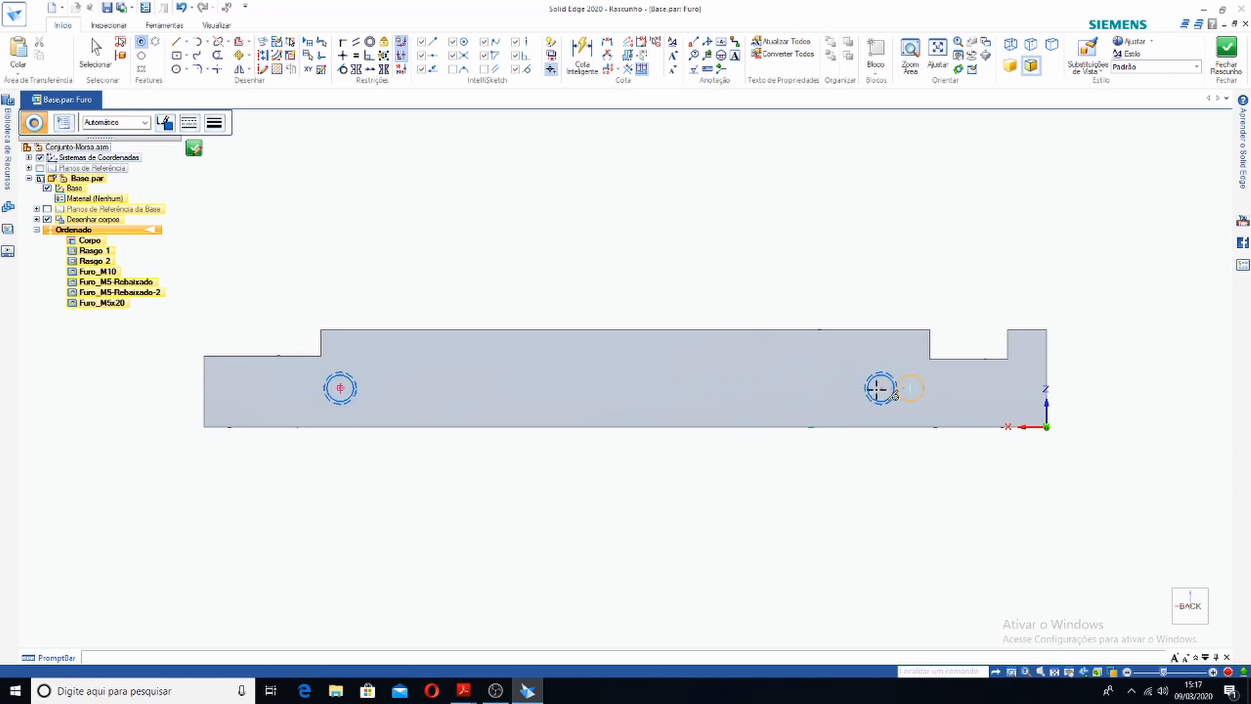
left_click(910, 388)
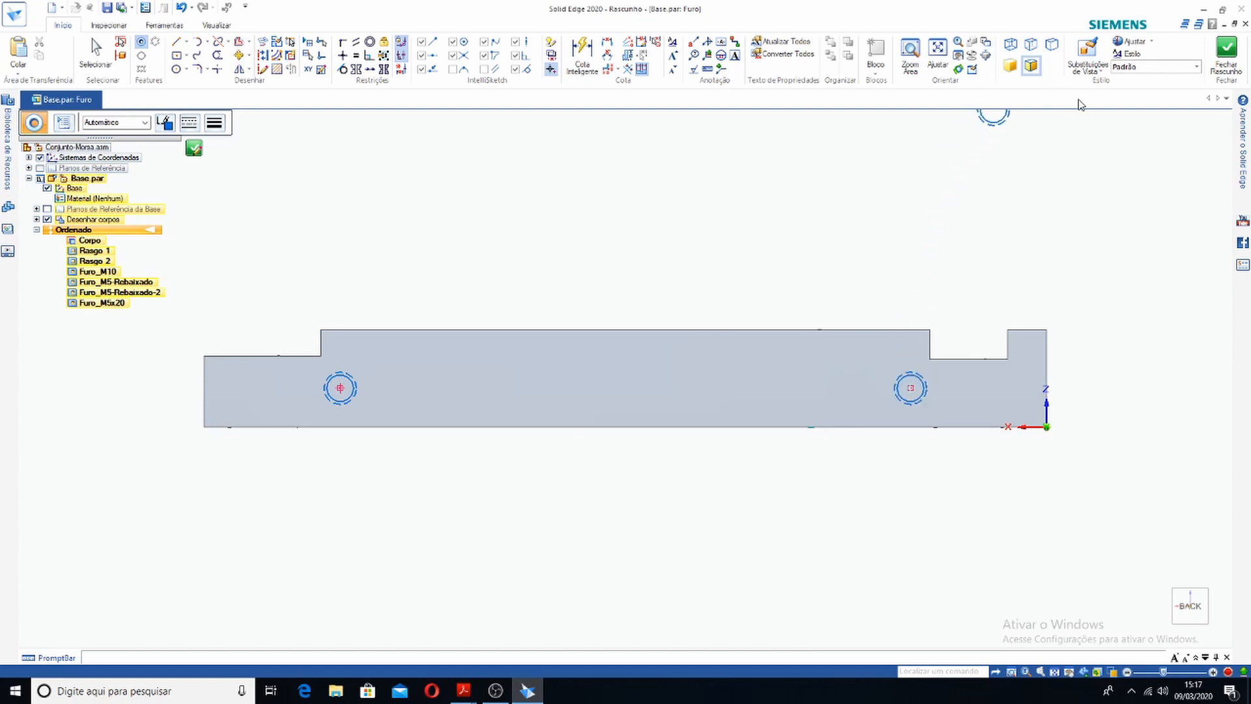
left_click(194, 148)
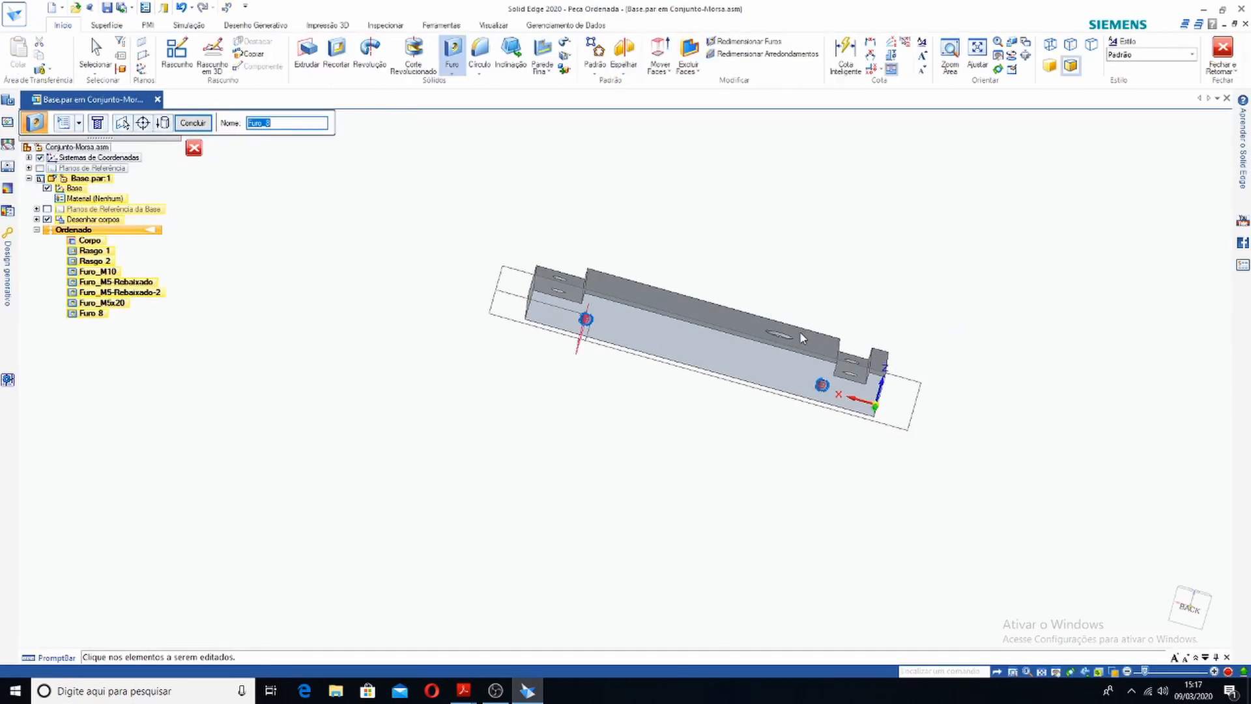
Name the back-face hole feature Furo_M5x20-2 and finish it
left_click(269, 125)
double_click(268, 123)
left_click(201, 130)
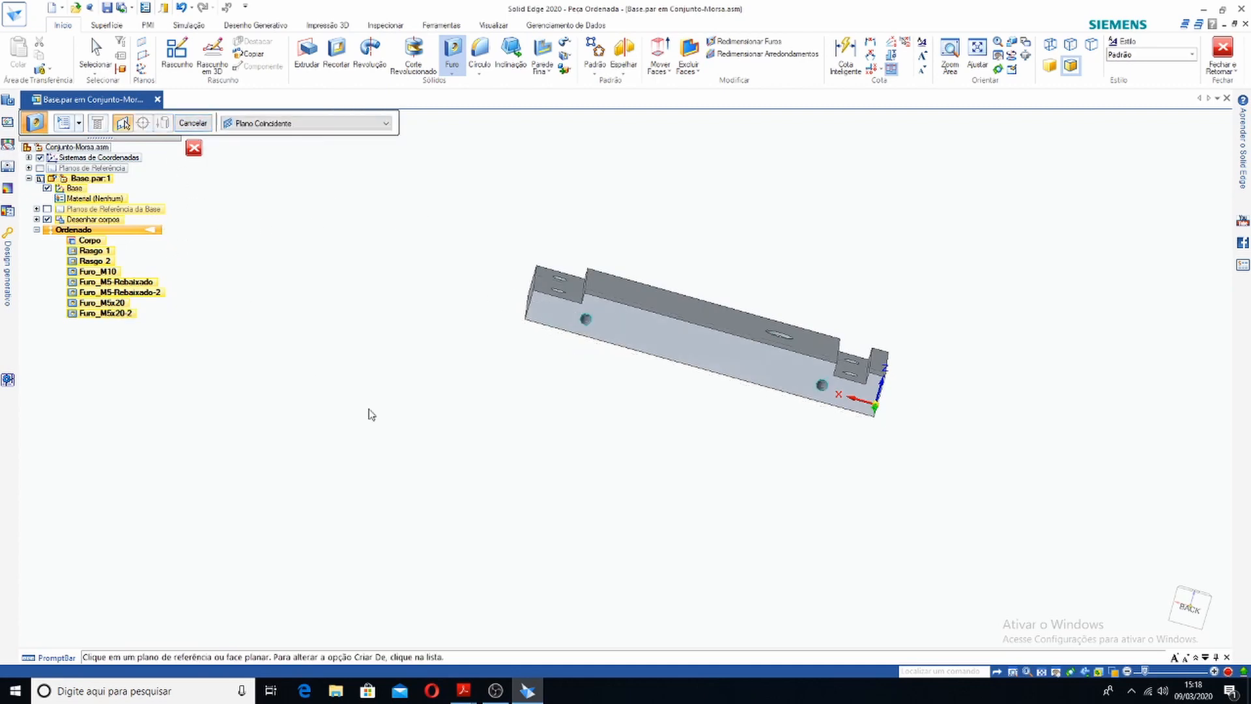
Switch to the detail drawing PDF in Adobe Reader and review the Base's plan view and sections C-C and D-D
mouse_move(469, 697)
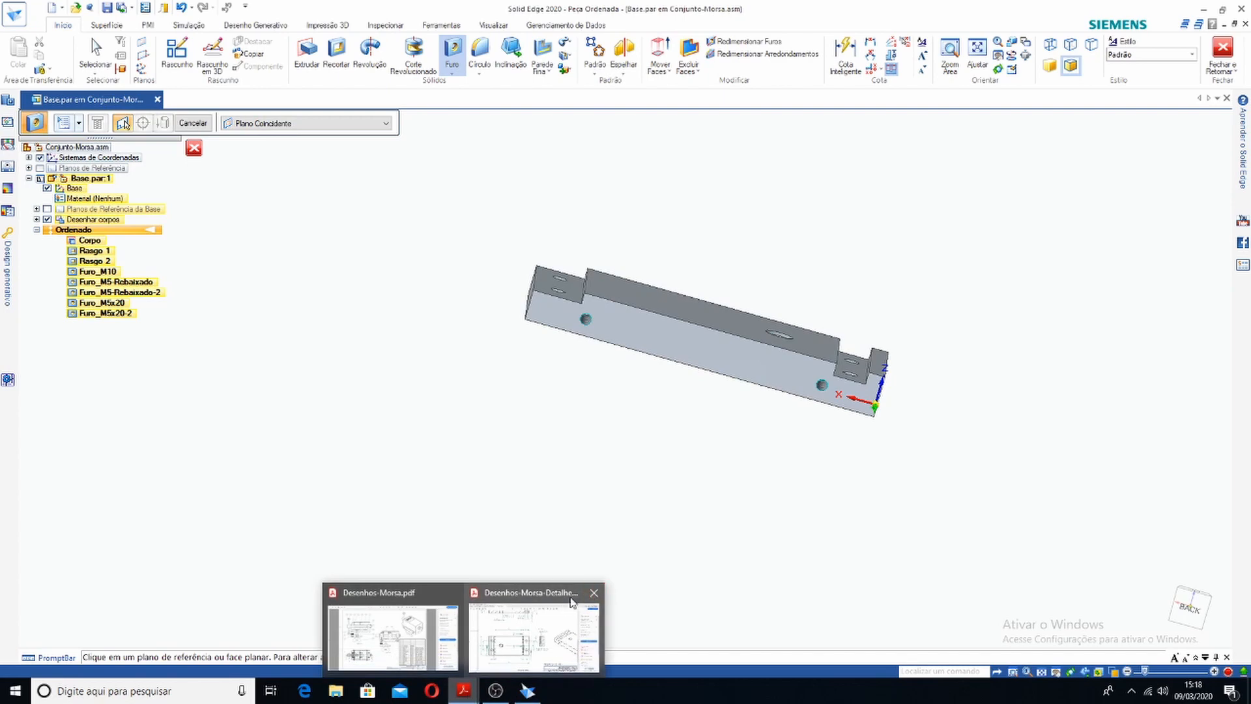
left_click(547, 615)
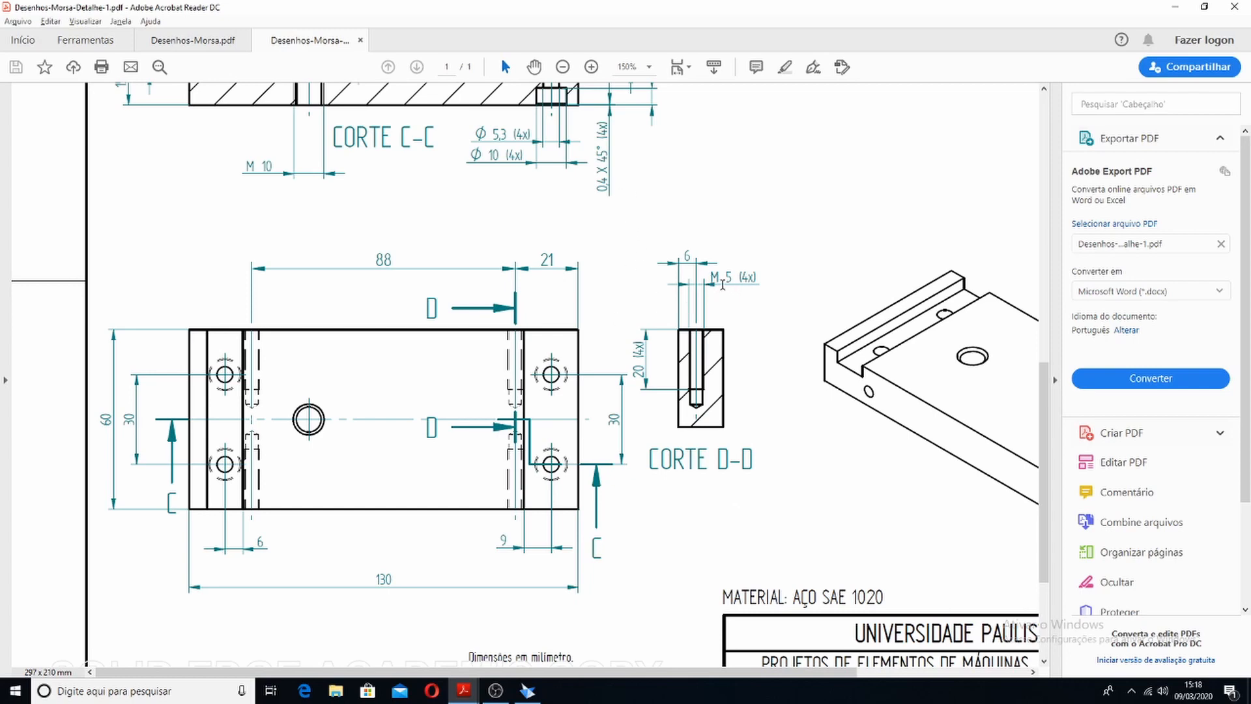
scroll(644, 435, "up", 3)
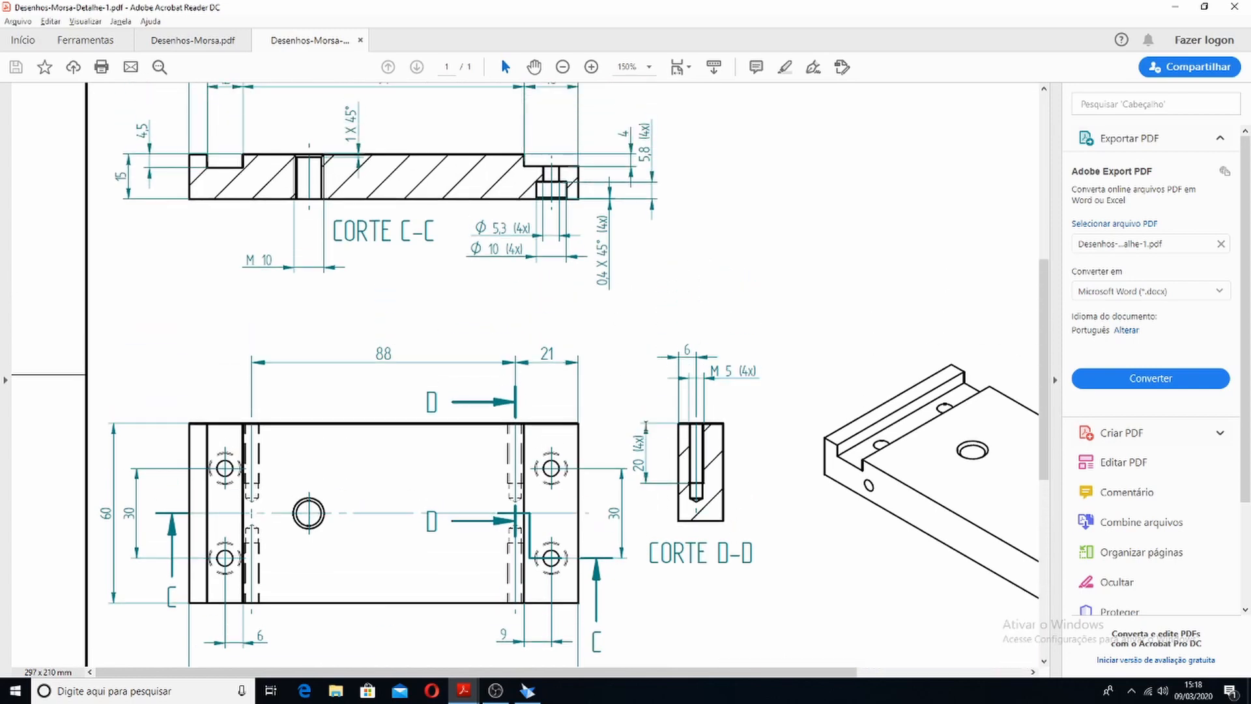
scroll(647, 425, "down", 3)
scroll(625, 391, "down", 2)
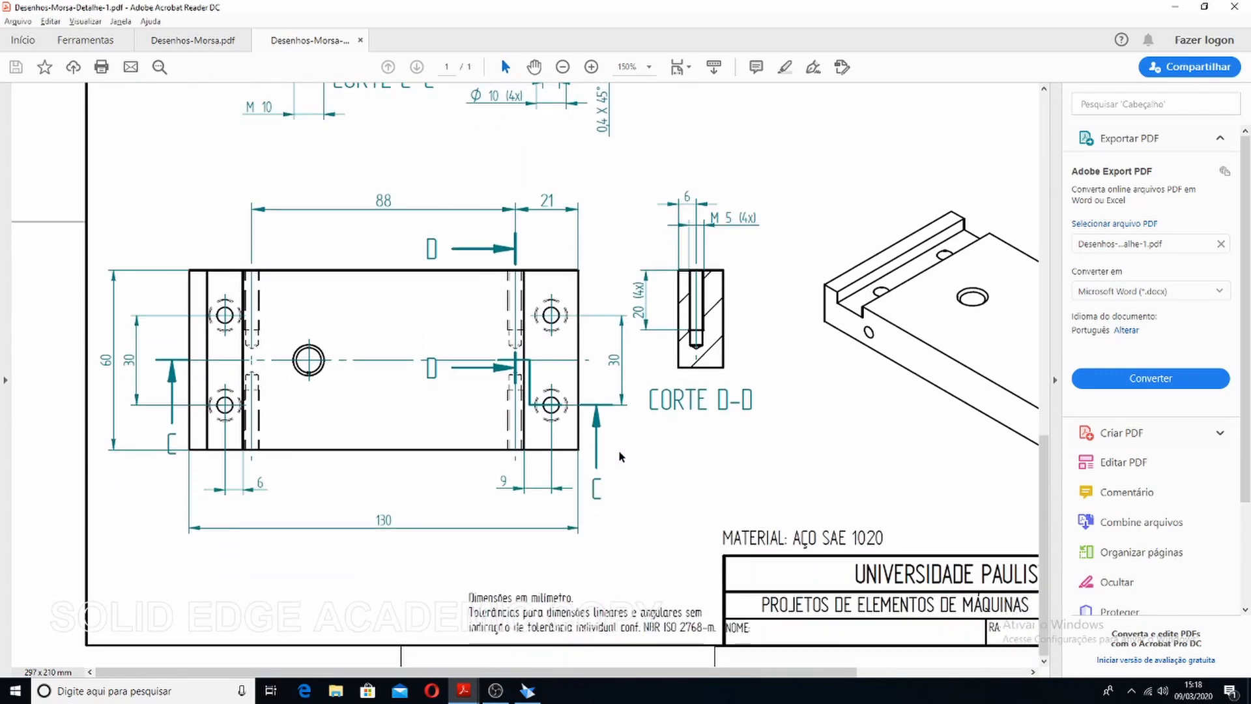
scroll(624, 376, "up", 4)
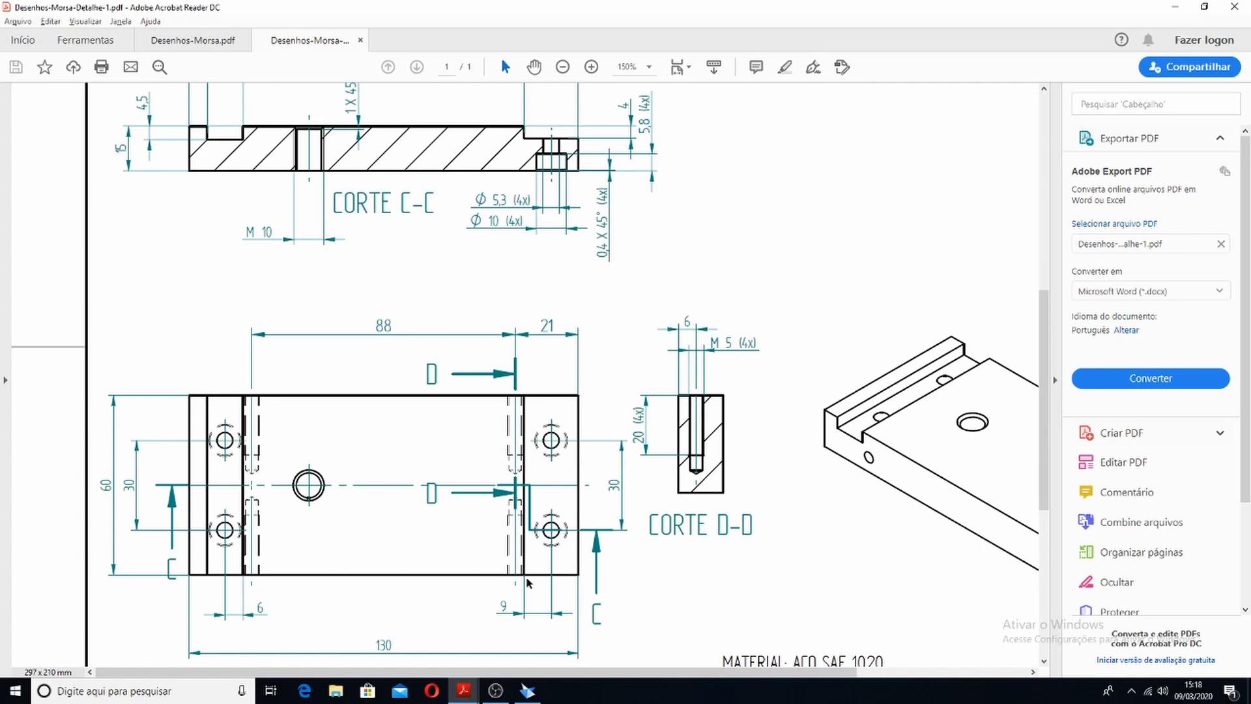
Switch back to Solid Edge, leave the Hole command, save the Base part and return to the Conjunto-Morsa assembly
left_click(526, 691)
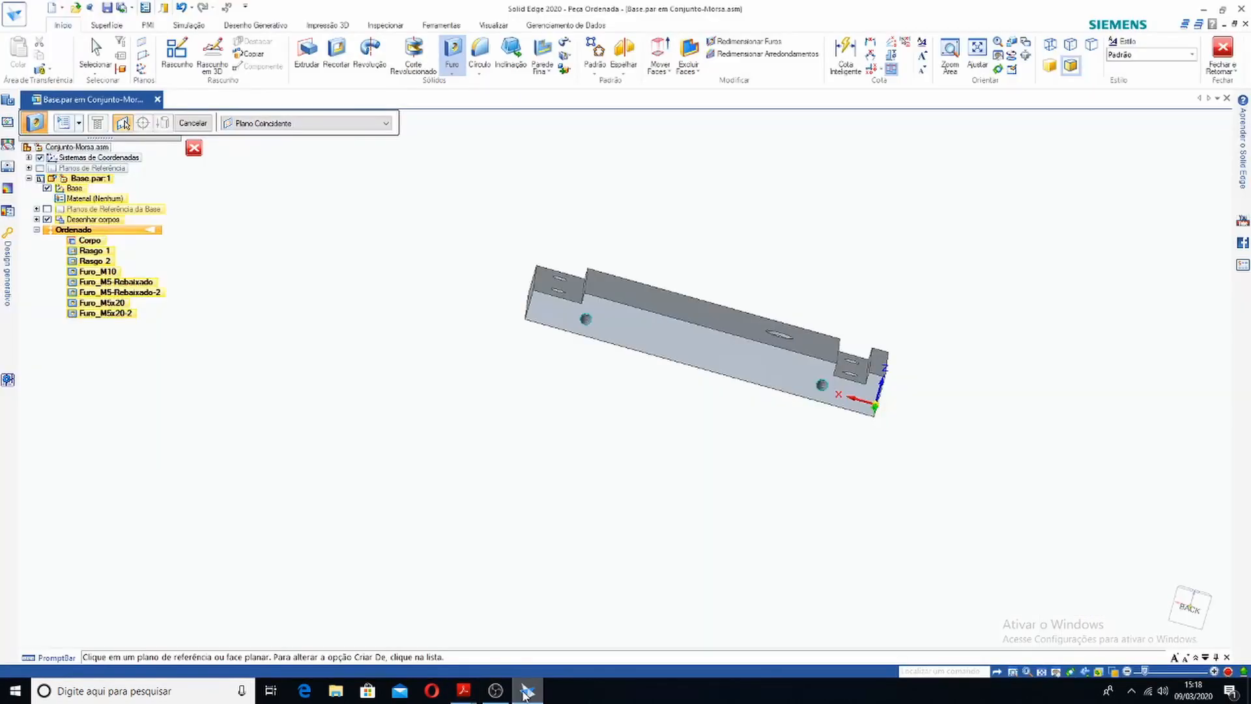
left_click(194, 125)
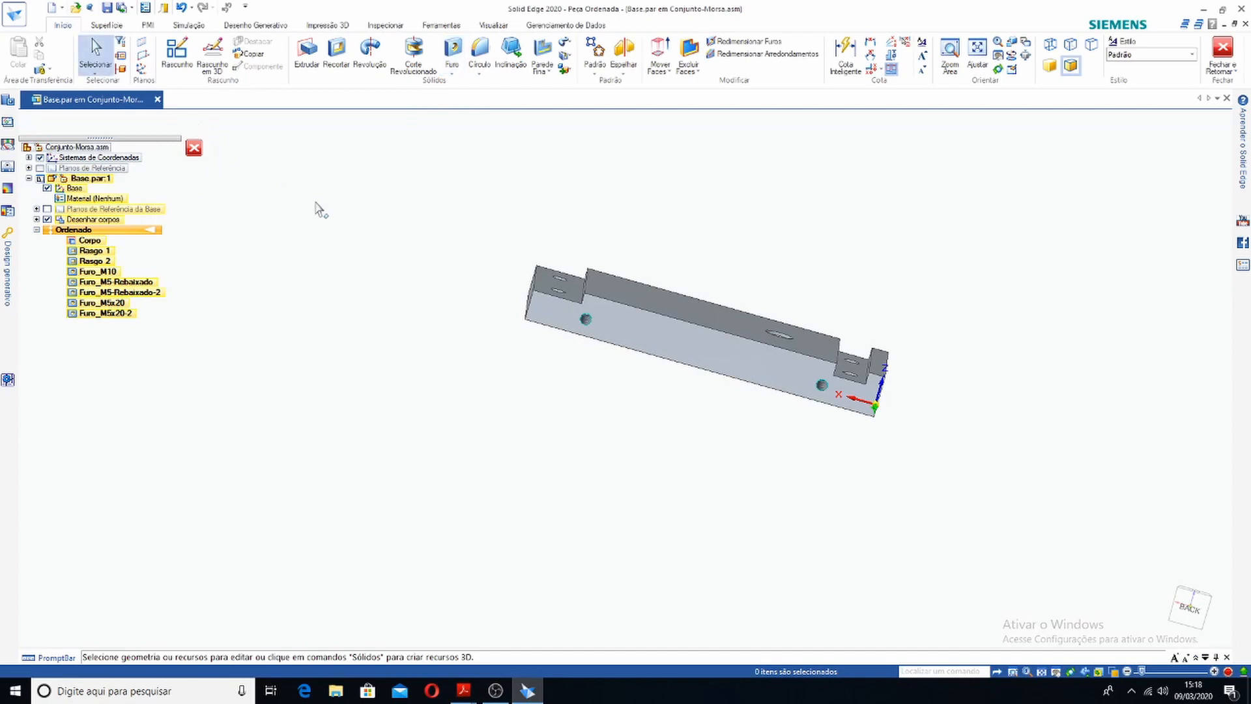
left_click(108, 9)
left_click(193, 148)
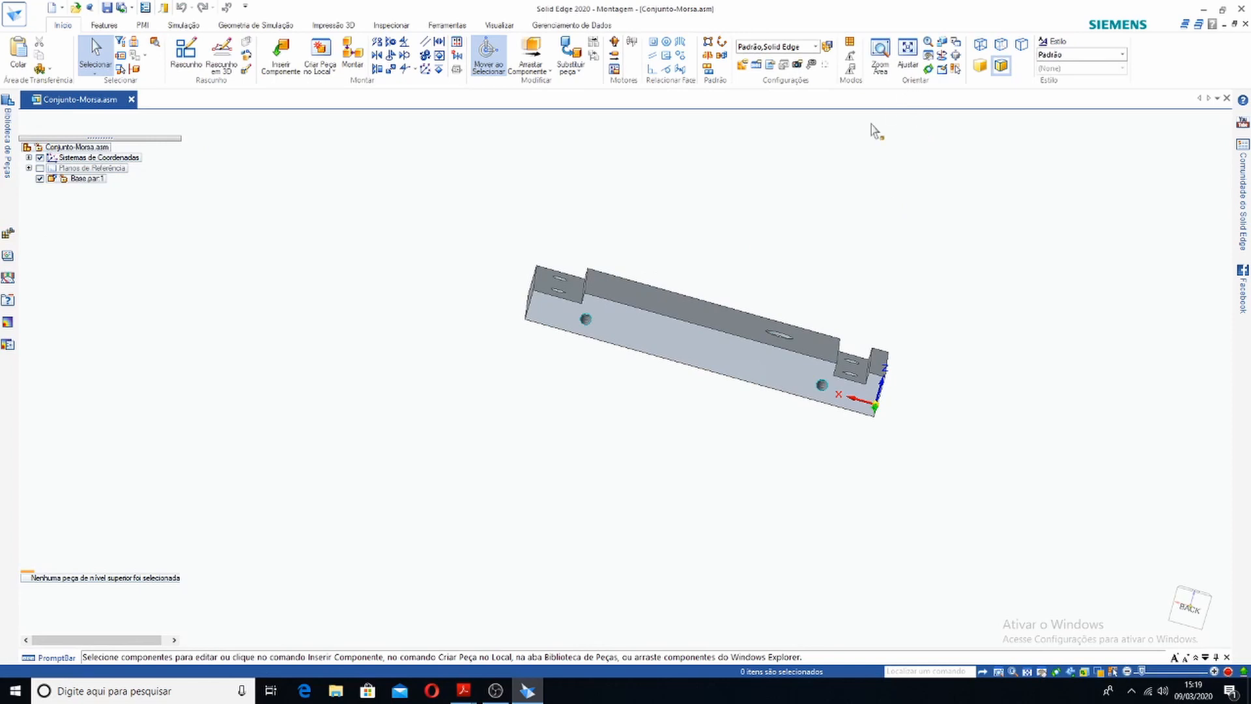
Inspect the finished Base in the assembly from several isometric orientations, including the top-front-right view
mouse_move(1148, 590)
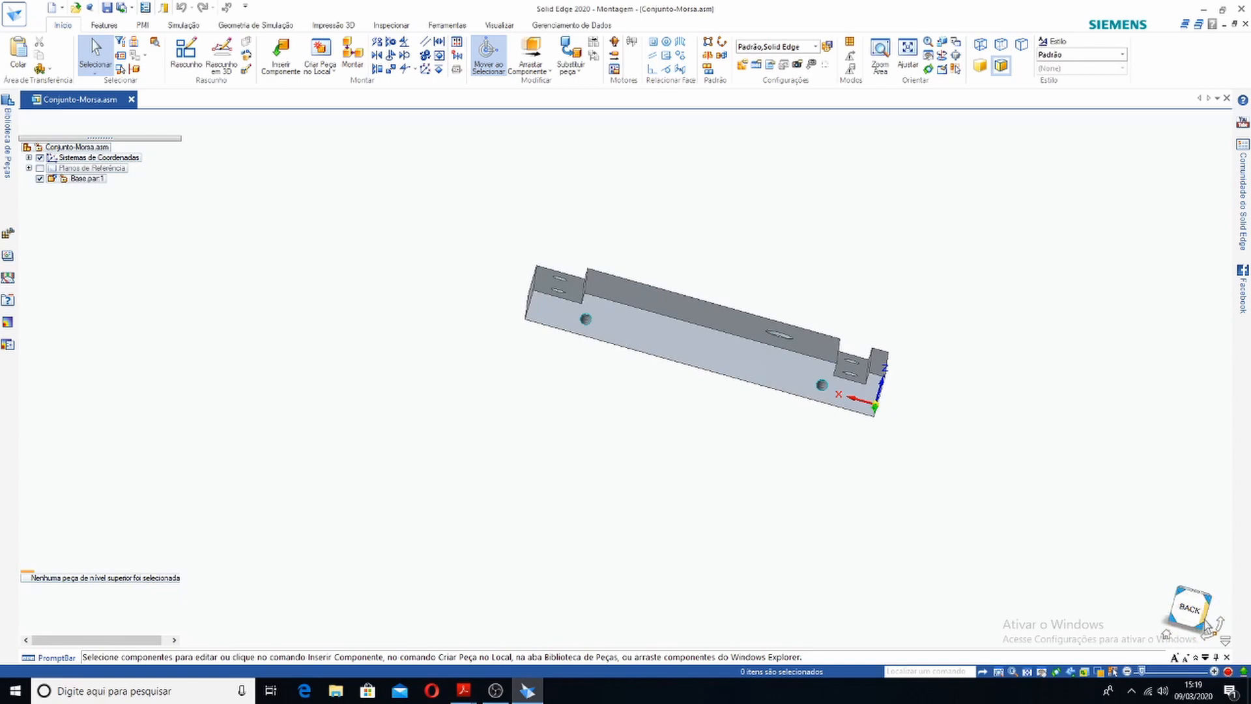
left_click(1181, 594)
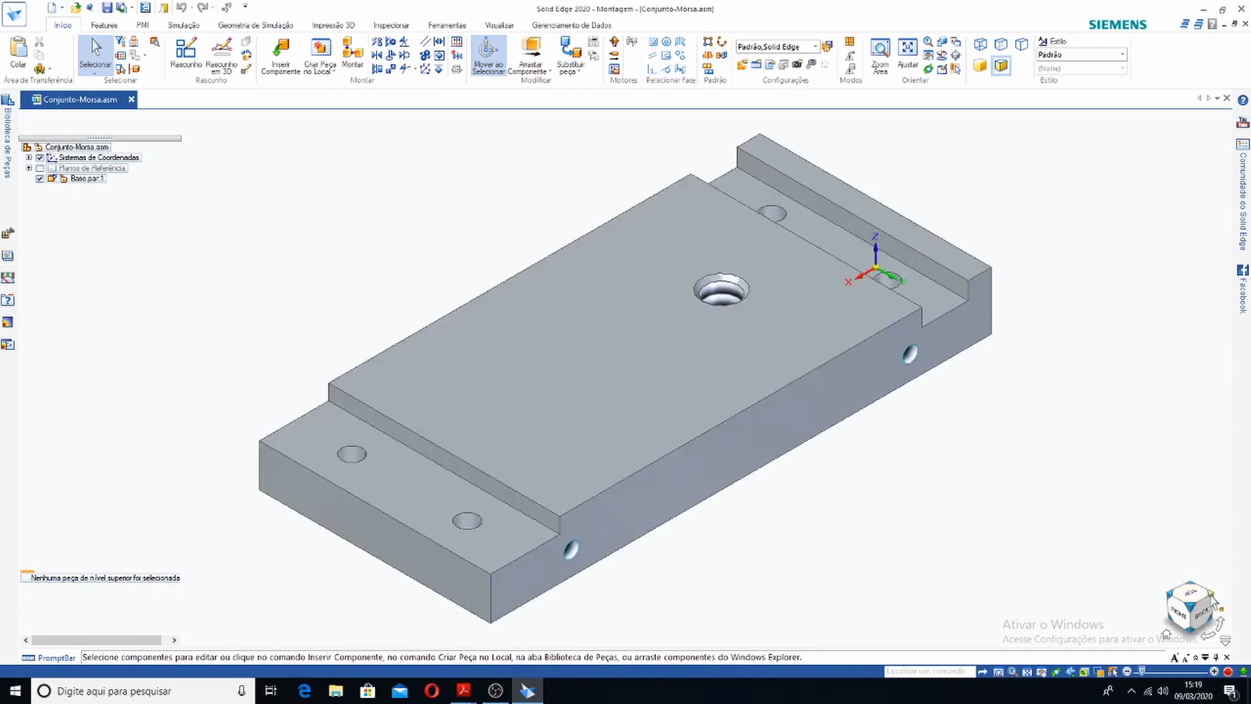
left_click(1213, 598)
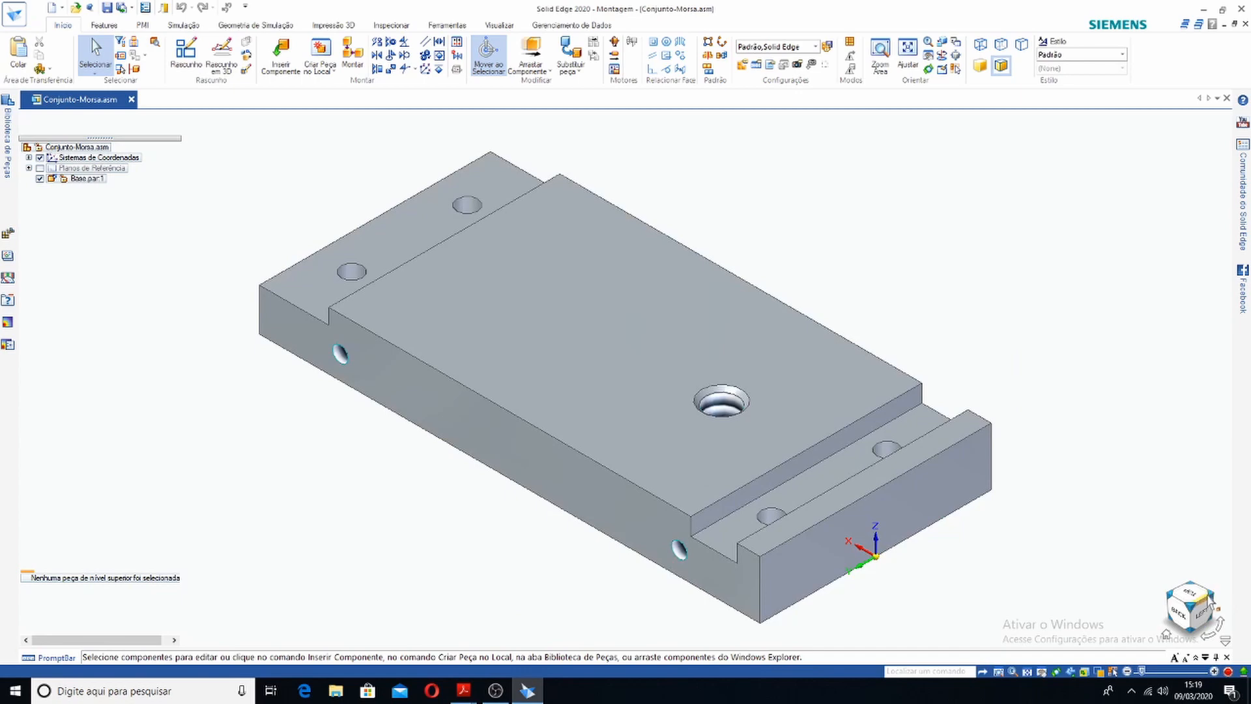
left_click(1191, 590)
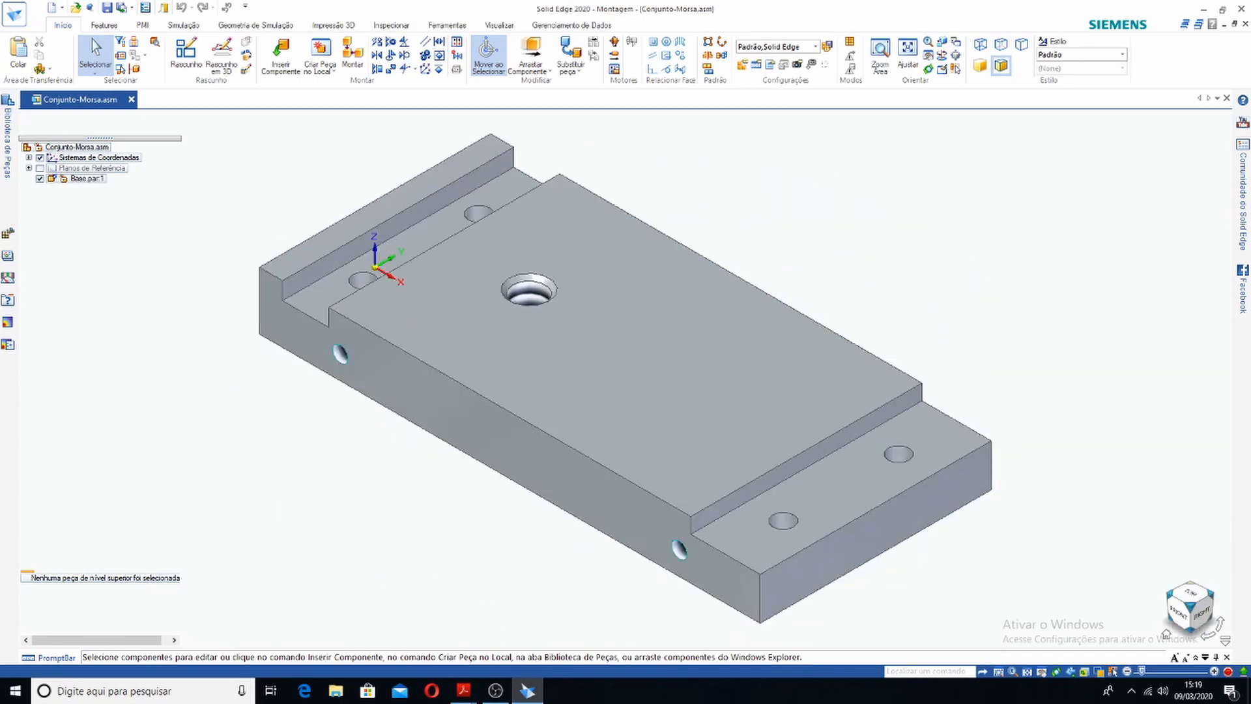
left_click(915, 316)
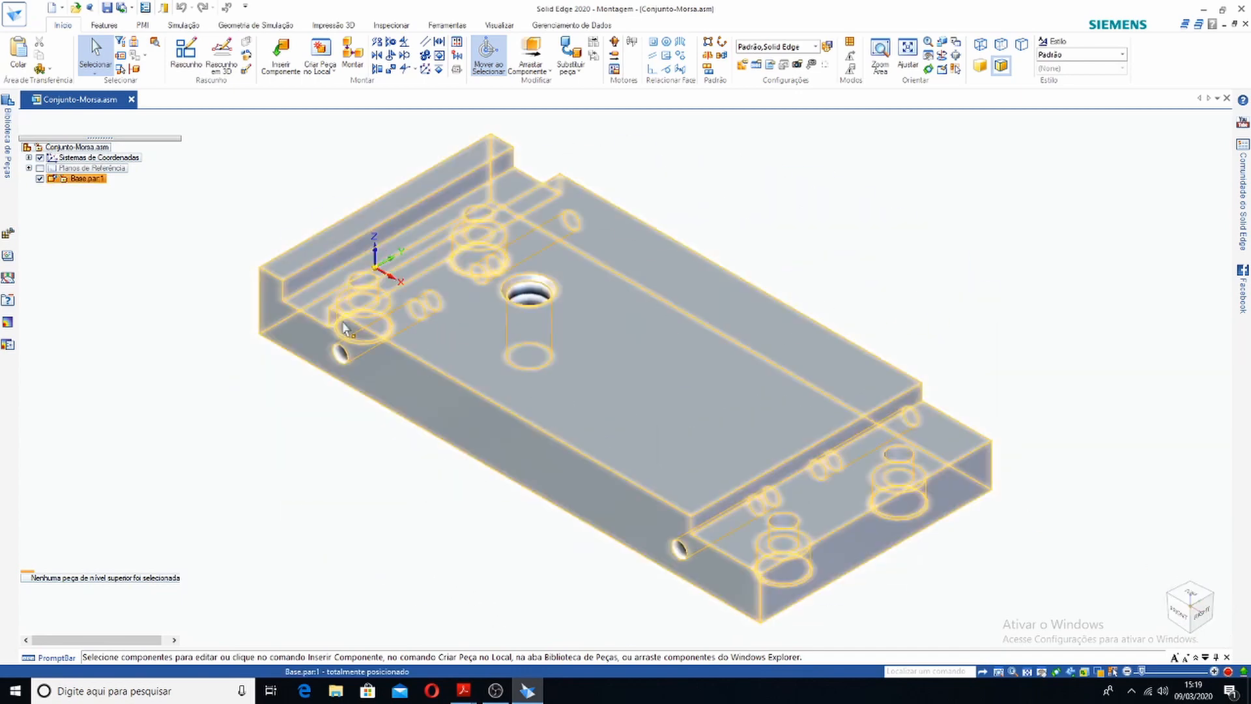
key("Escape")
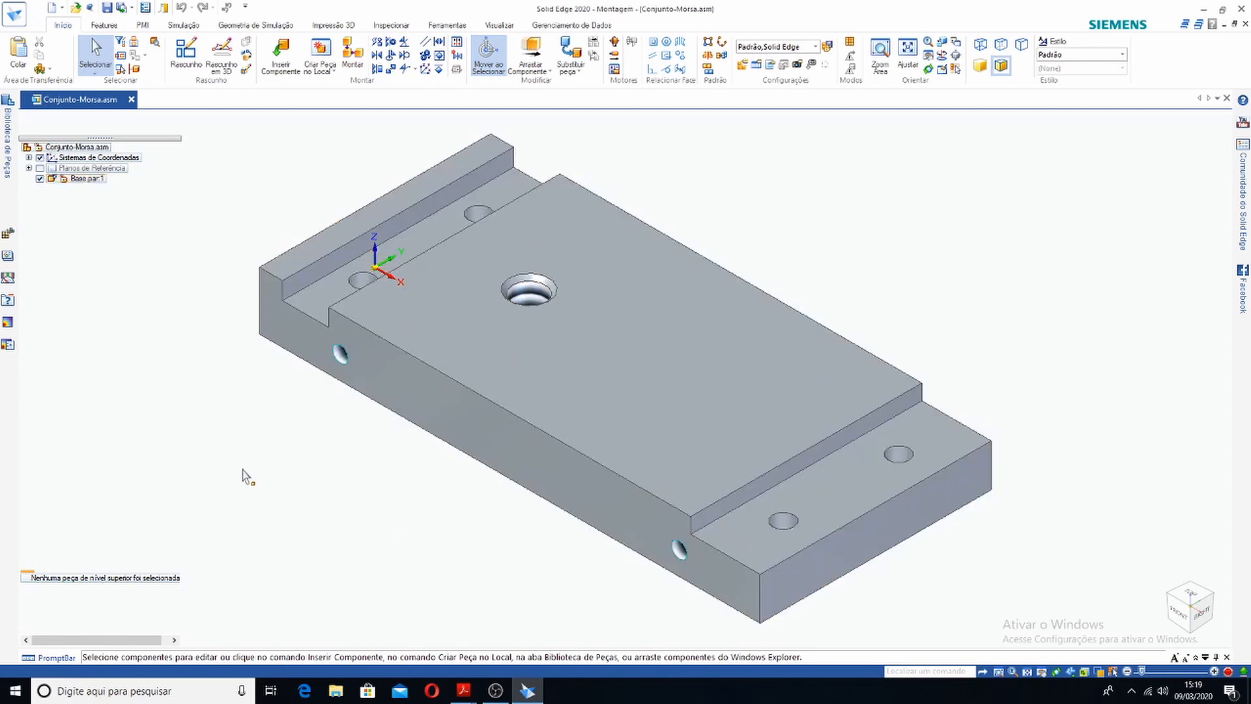